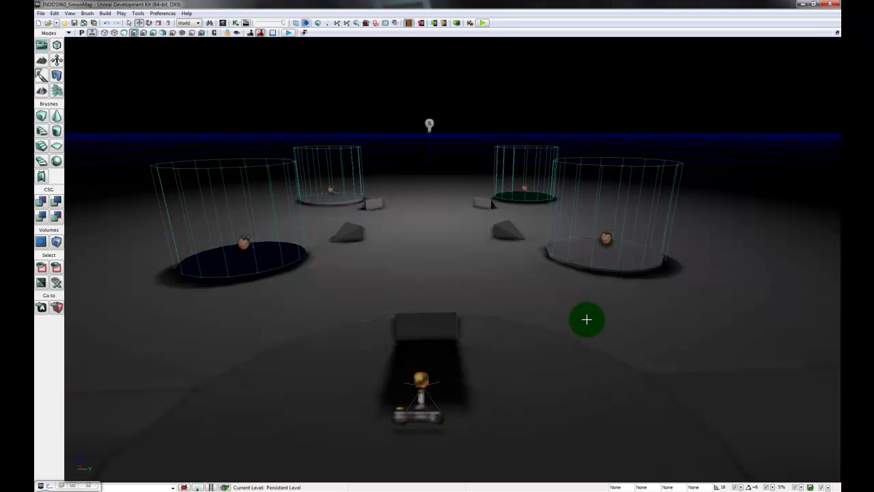
- Open the Kismet editor for the SimonMap level and enlarge its window to show more of the sequence
scroll(470, 305, down, 5)
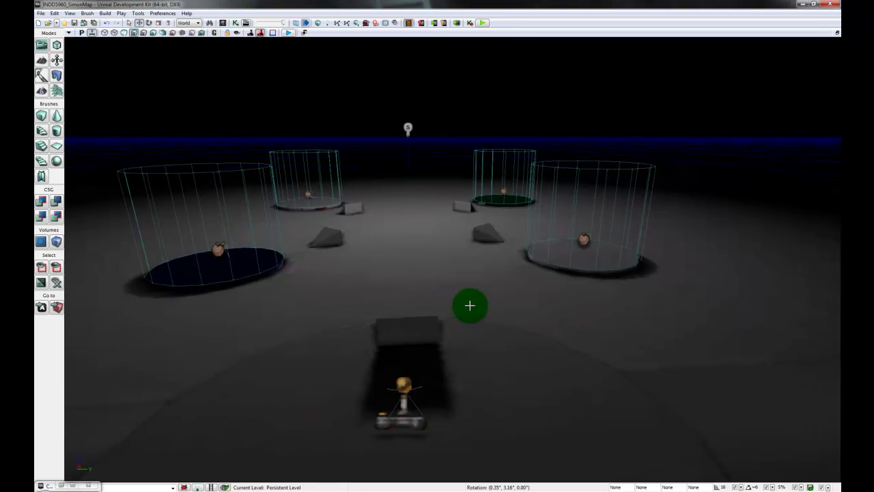
drag(469, 284, 439, 209)
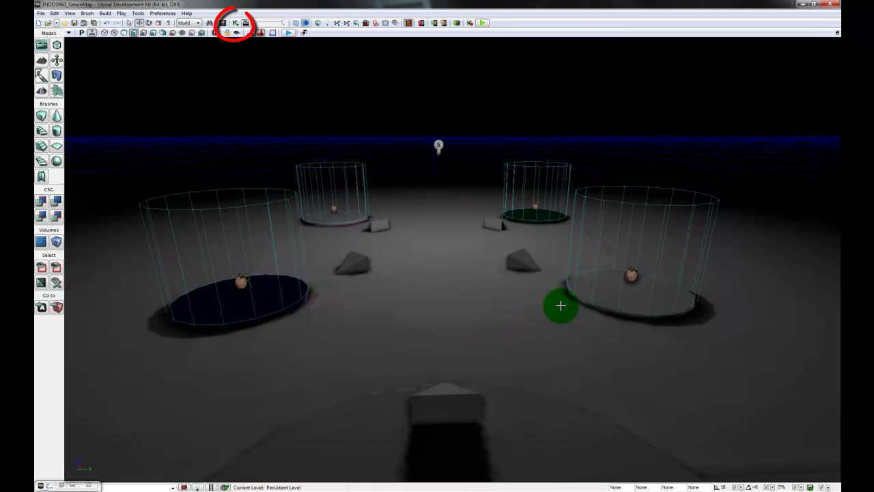
click(236, 24)
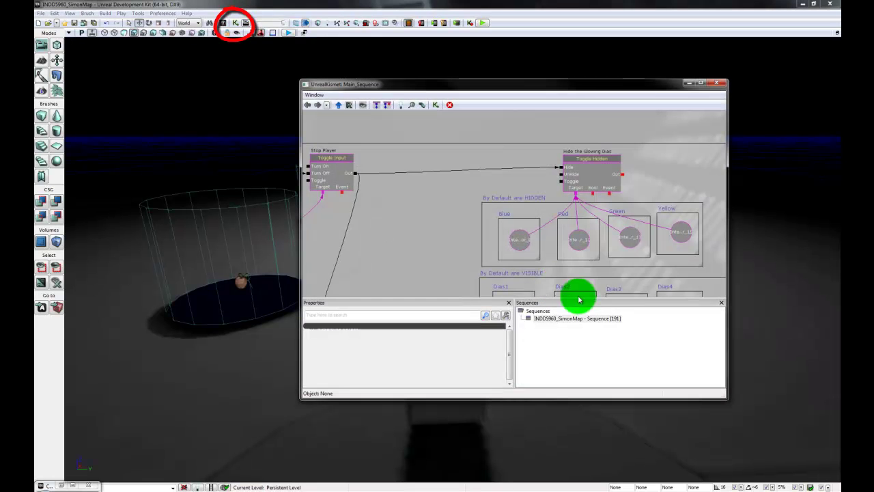
mouse_move(430, 232)
mouse_down()
mouse_move(433, 219)
mouse_move(414, 226)
mouse_move(471, 219)
mouse_move(459, 225)
mouse_up()
scroll(433, 218, down, 2)
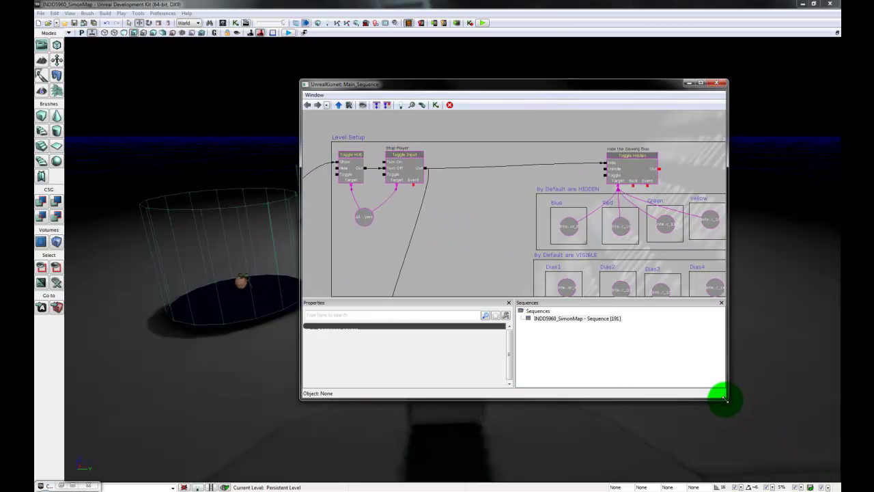
drag(725, 398, 831, 475)
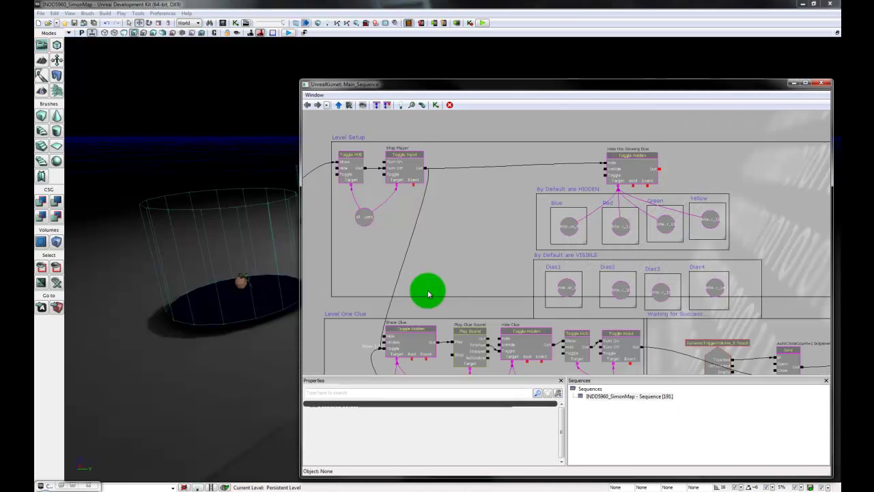
- Examine the Level Loaded event and its Loaded and Visible connection into the Level Setup group
drag(449, 248, 597, 239)
click(336, 268)
mouse_move(660, 240)
mouse_down()
mouse_move(584, 249)
mouse_move(650, 248)
mouse_up()
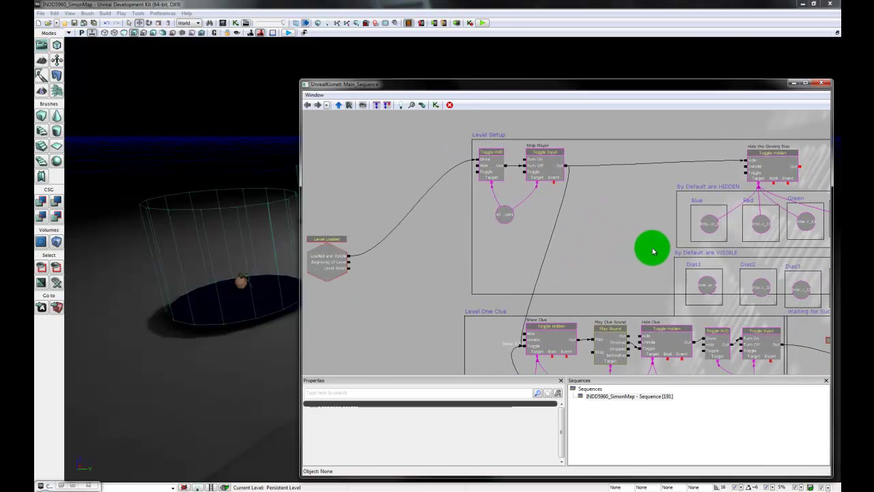
click(338, 274)
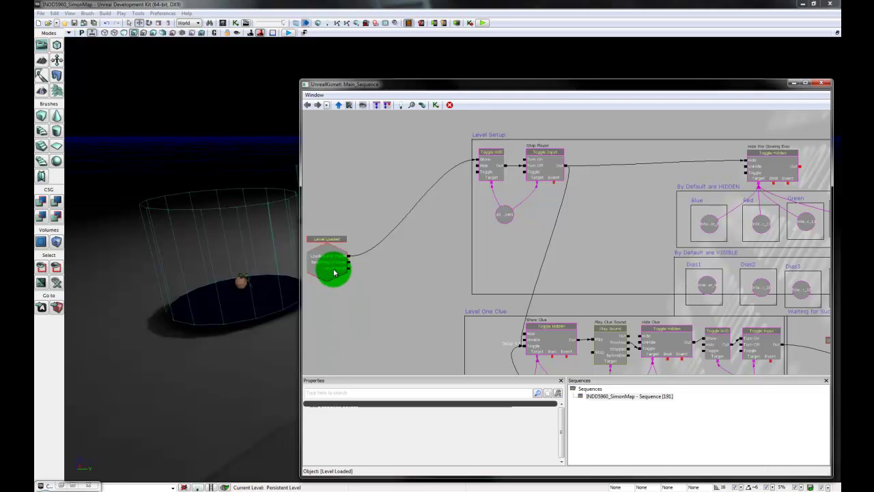
click(332, 260)
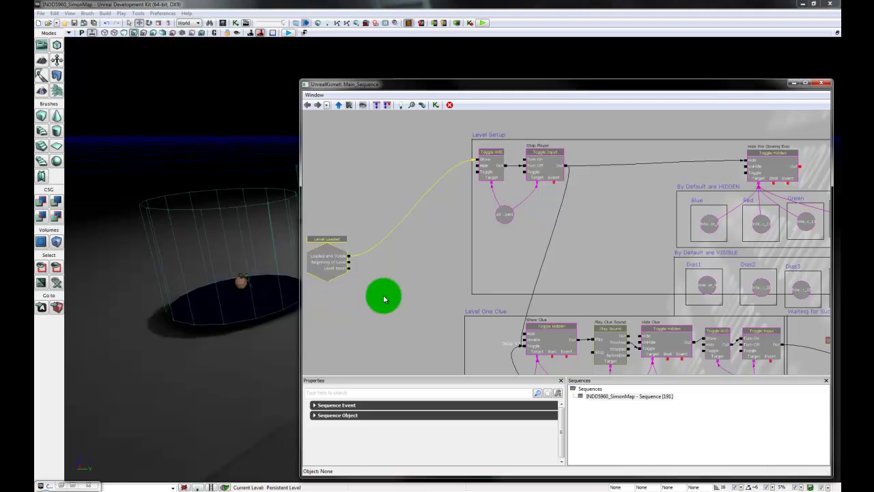
click(330, 263)
click(403, 298)
click(333, 258)
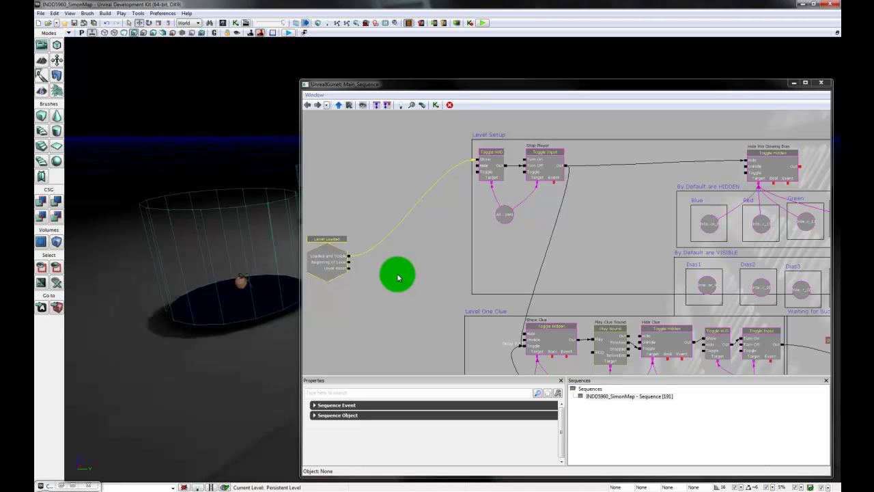
- Examine the Toggle HUD action in Level Setup and the player variable connected to its target
click(493, 166)
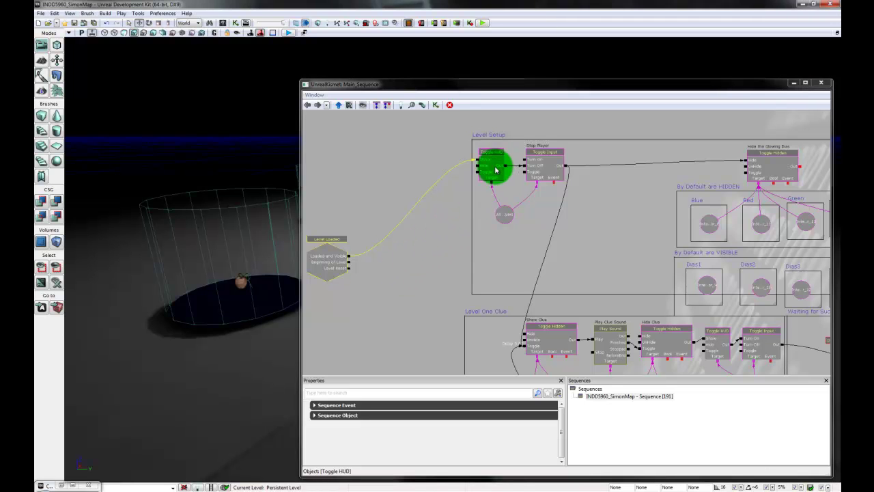
drag(521, 185, 504, 184)
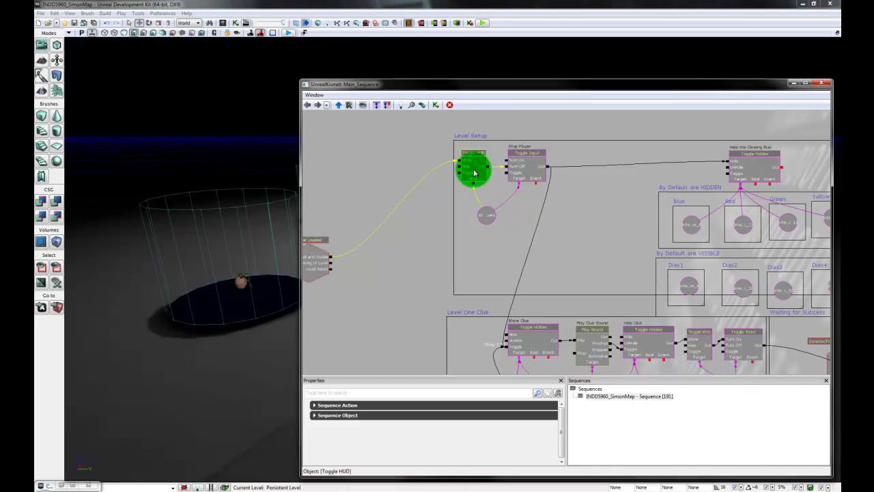
click(490, 219)
click(470, 168)
click(521, 166)
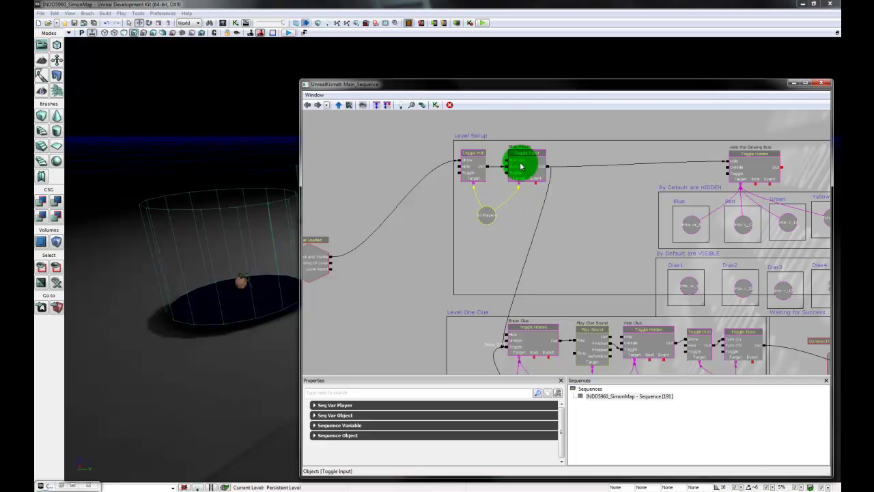
- Examine the Stop Player Toggle Input action, its Turn Off input and its player target
click(615, 254)
drag(616, 239, 573, 221)
click(492, 181)
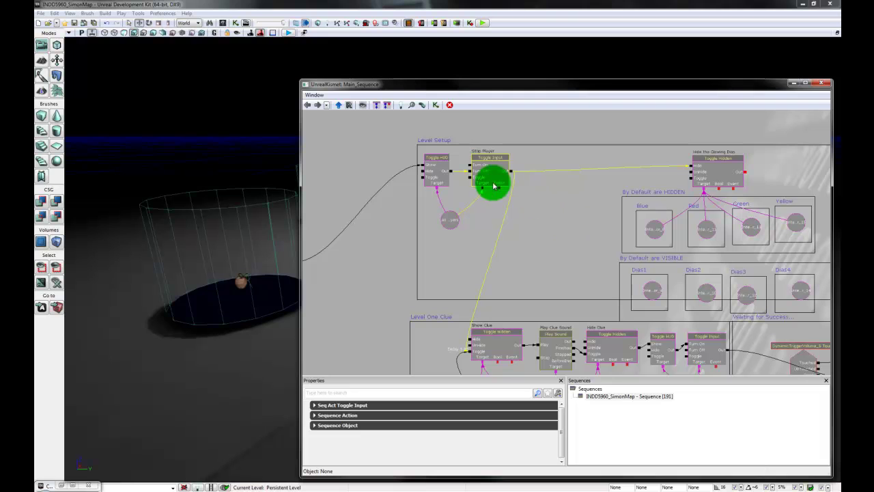
drag(508, 192, 503, 165)
click(448, 224)
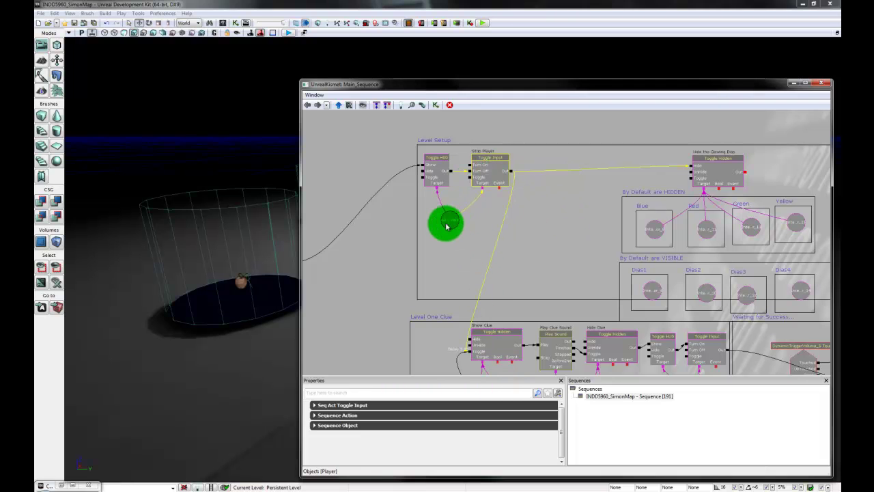
drag(463, 220, 496, 166)
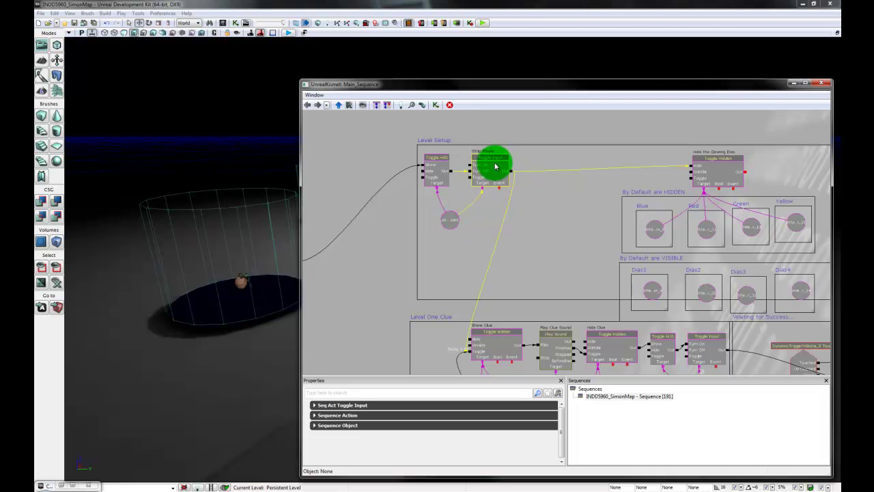
- Examine the Hide the Glowing Dias Toggle Hidden action and its Blue, Red, Green and Yellow target objects
click(707, 174)
drag(724, 173, 656, 242)
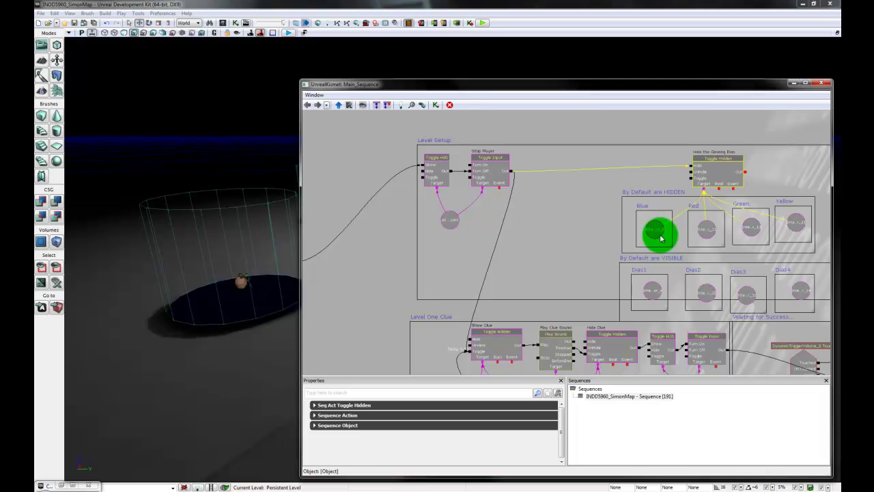
drag(662, 238, 627, 254)
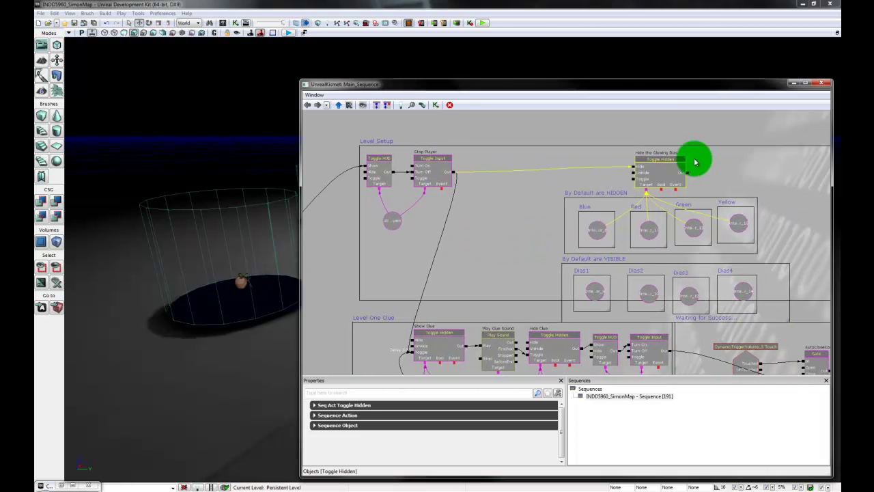
click(598, 237)
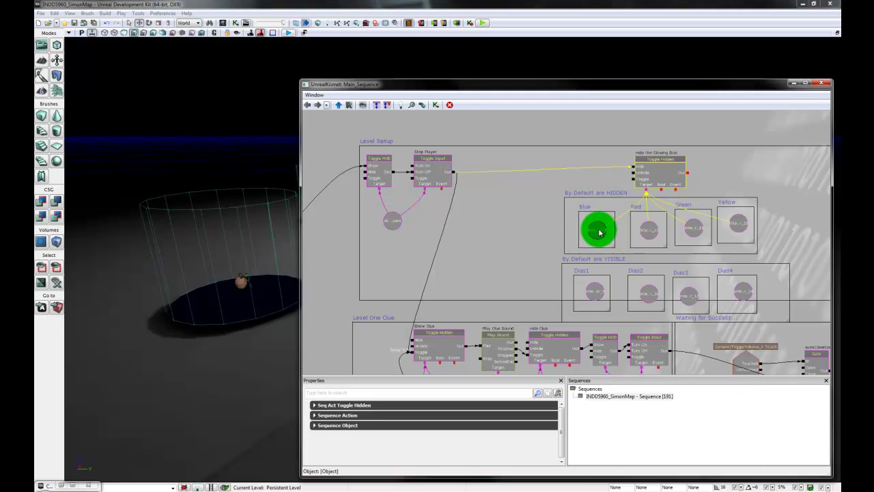
click(674, 181)
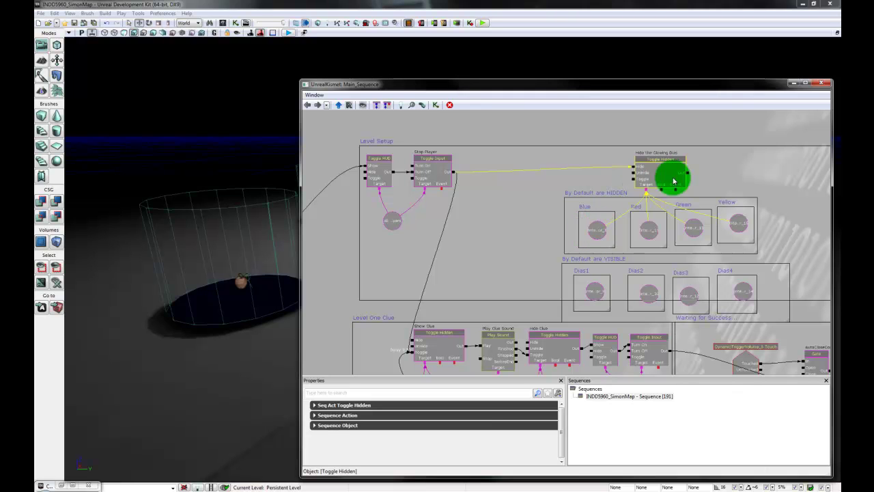
click(600, 230)
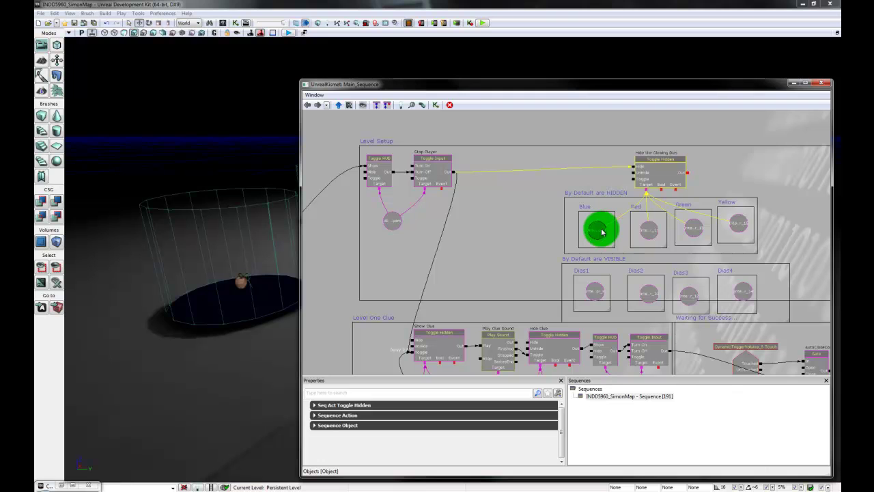
click(648, 230)
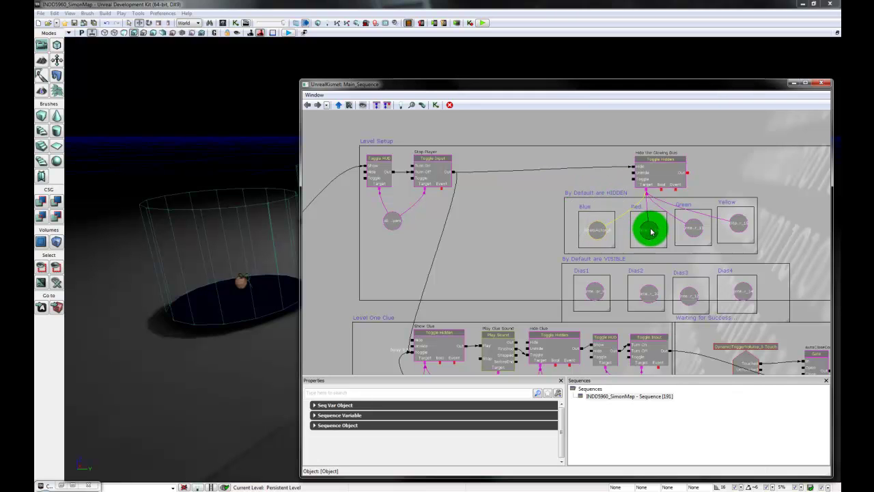
click(694, 230)
click(743, 229)
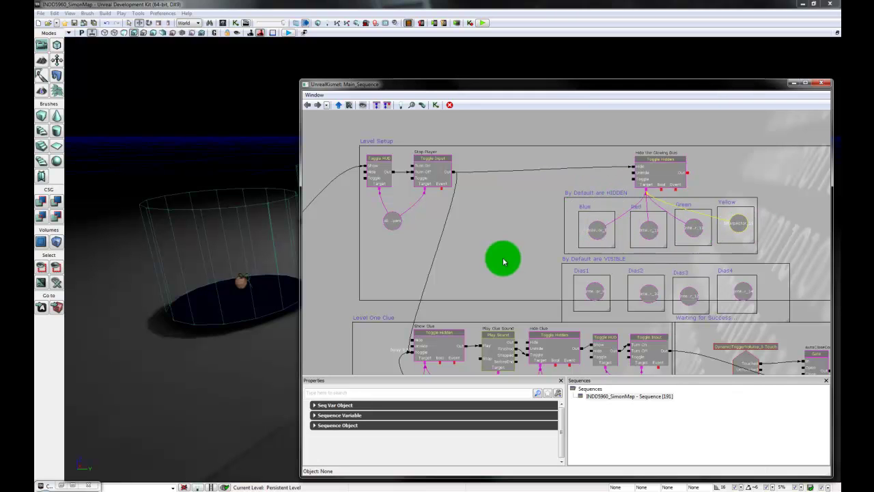
drag(521, 280, 529, 251)
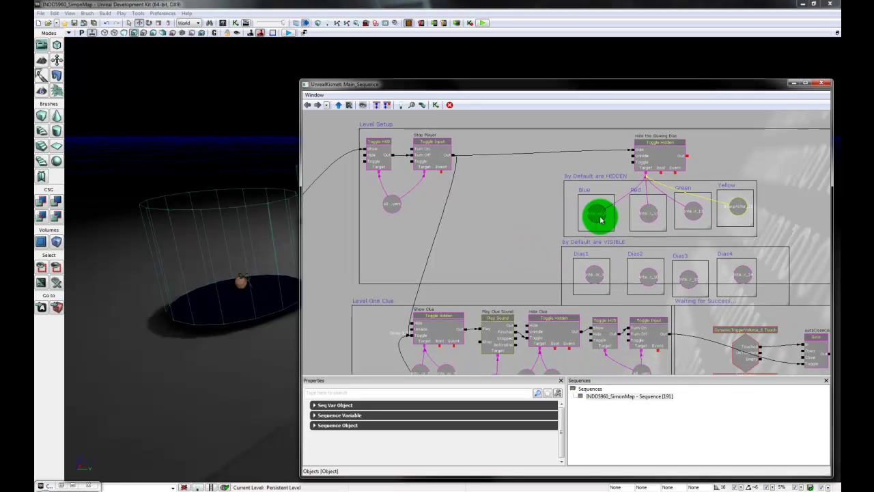
click(514, 226)
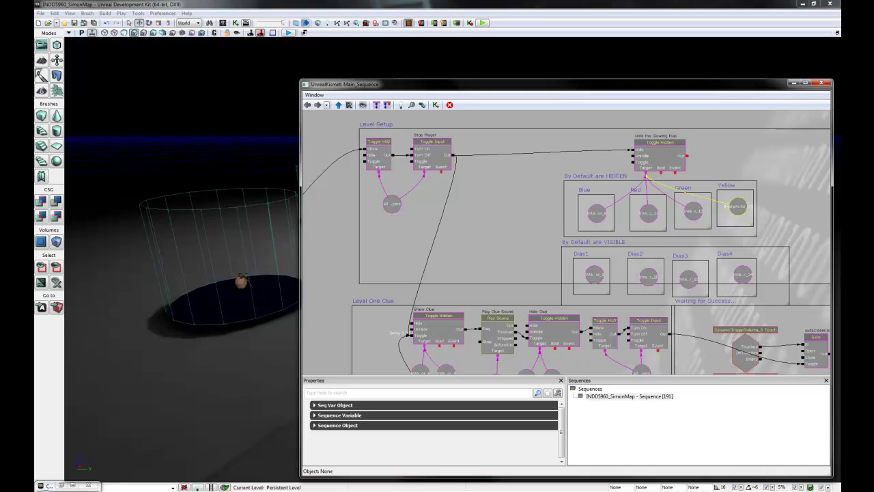
mouse_move(510, 224)
mouse_down()
mouse_move(543, 227)
mouse_move(517, 225)
mouse_up()
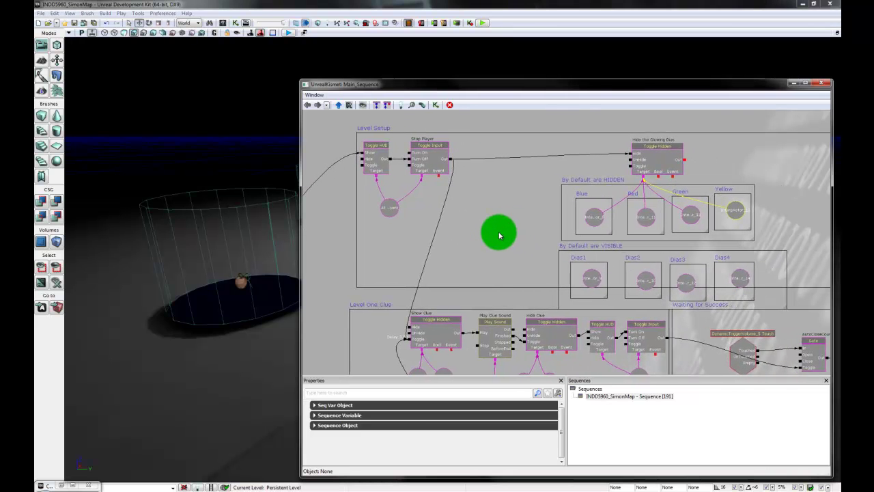
- Select the Stop Player action and show the event types available for a new event in the sequence
click(425, 159)
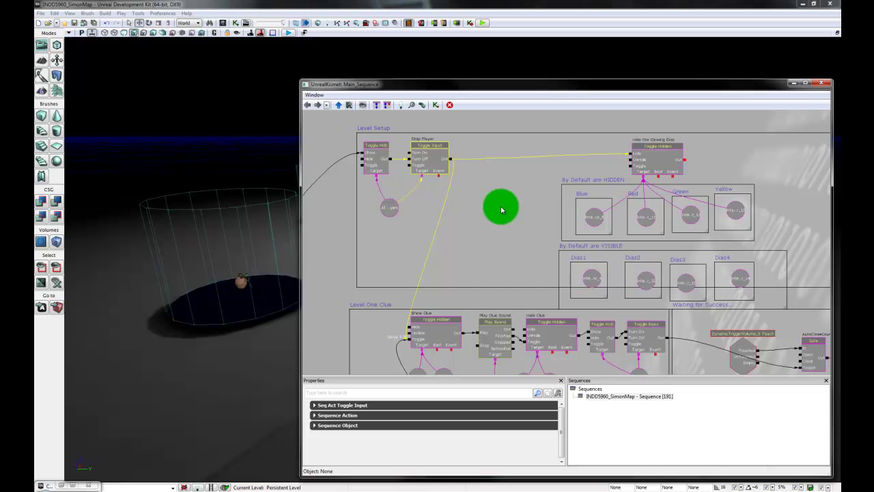
right_click(501, 213)
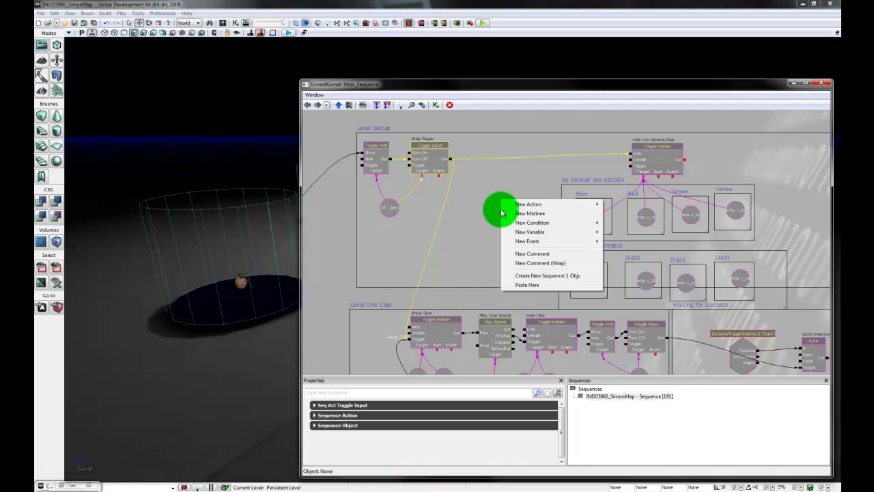
mouse_move(552, 245)
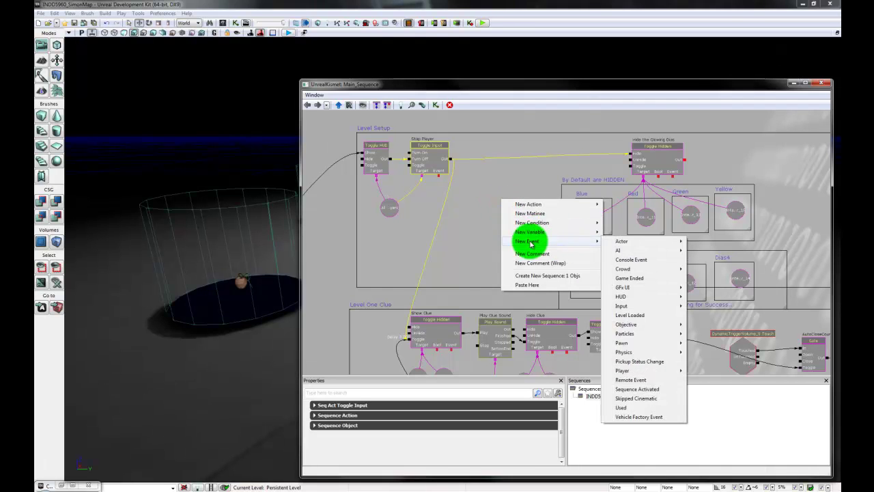
drag(426, 224, 424, 231)
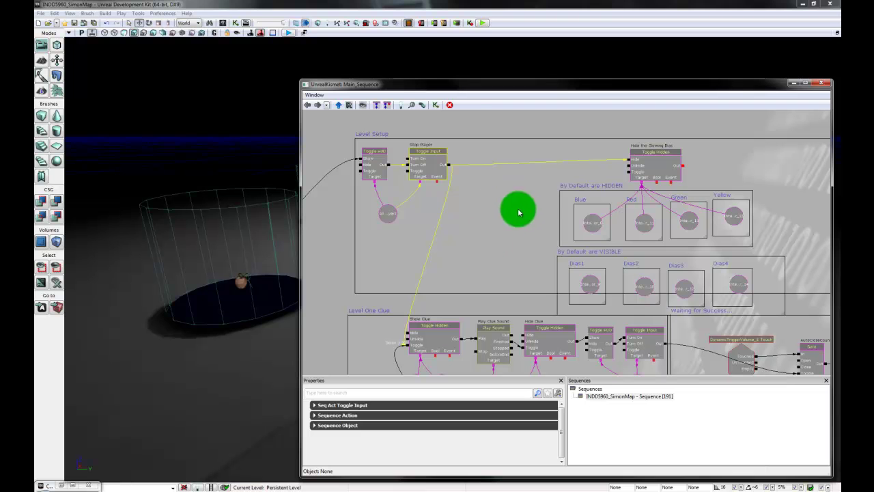
drag(485, 246, 500, 241)
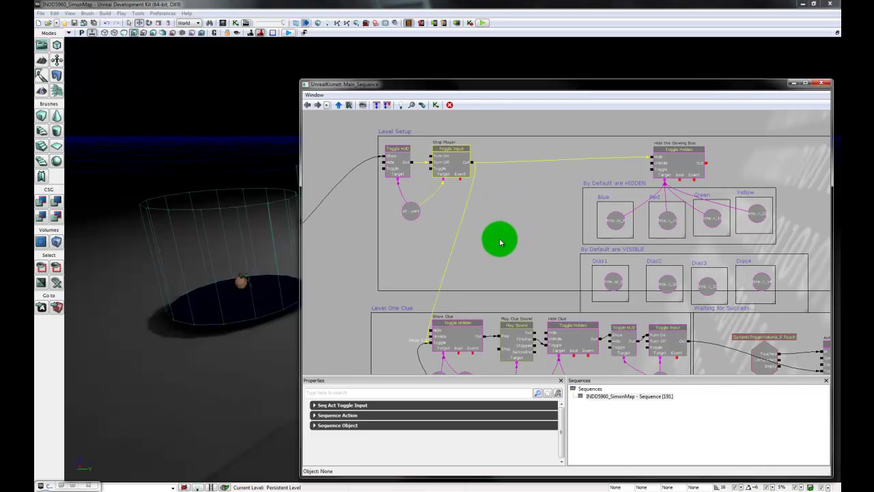
- Check how the player variable connects to the Toggle HUD and Toggle Input actions
click(410, 216)
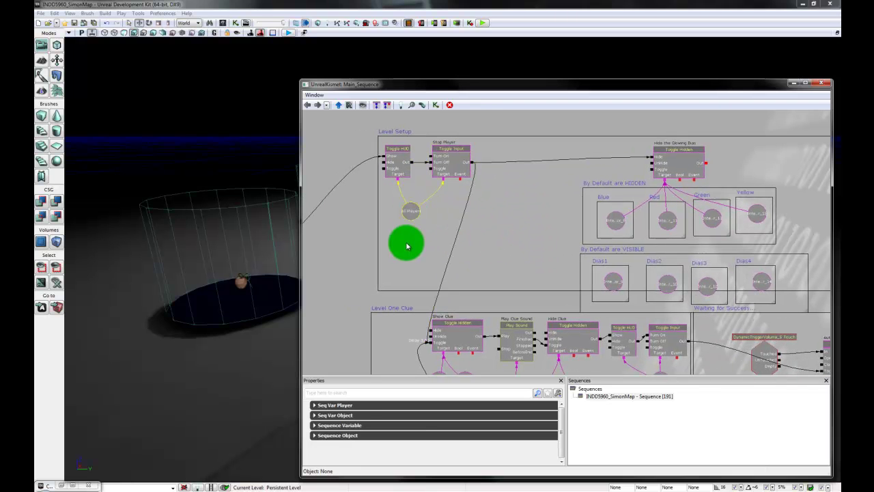
click(446, 167)
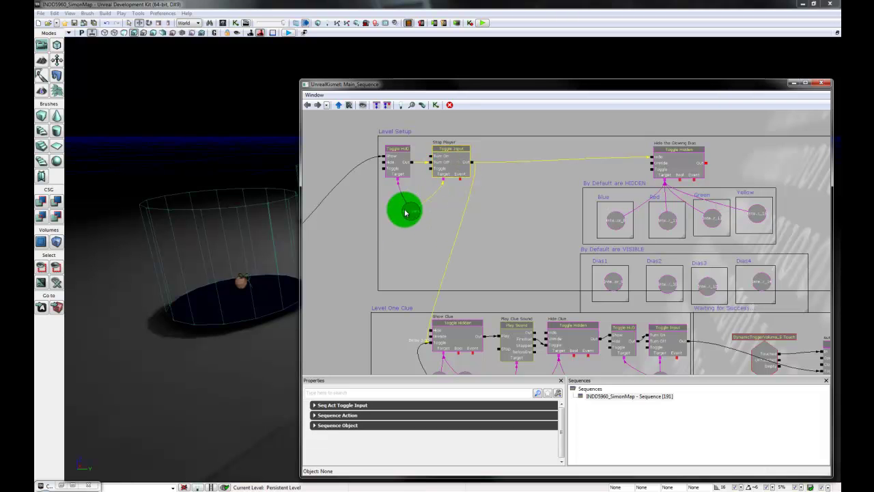
drag(553, 241, 535, 240)
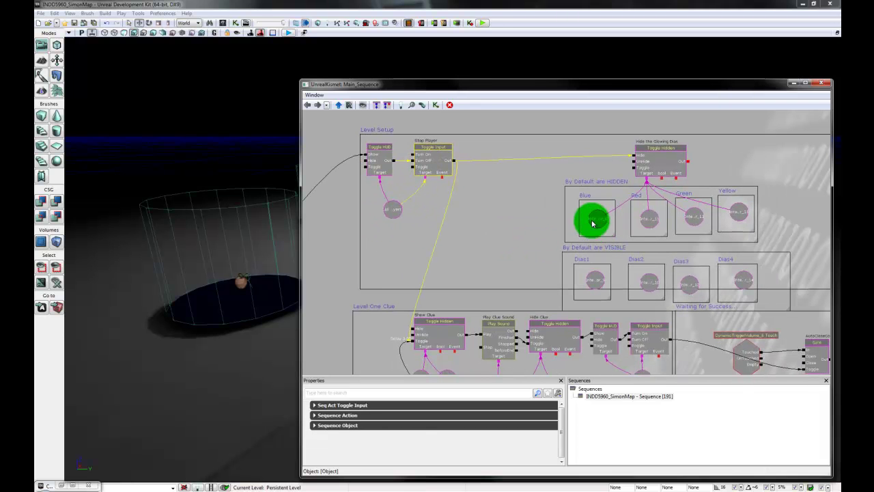
- Locate the Blue variable's actor in the level and move the Kismet window aside to reveal it in the viewport
click(600, 219)
click(588, 223)
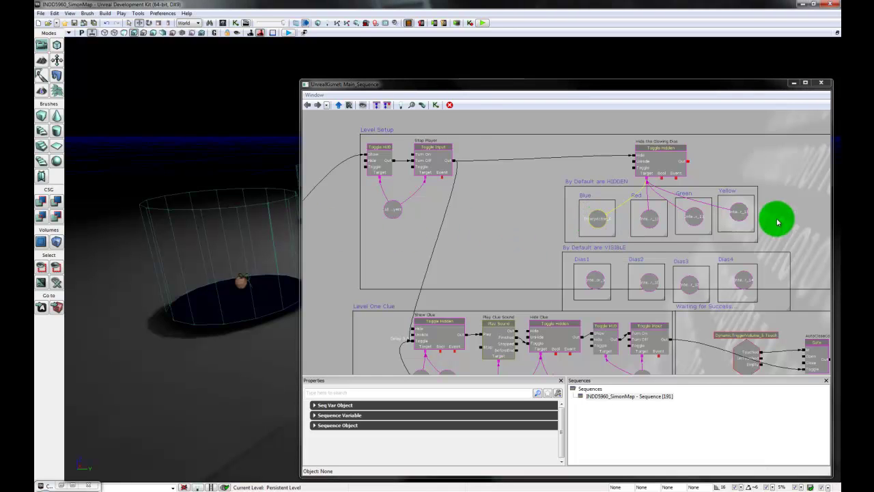
double_click(598, 220)
drag(432, 92, 661, 97)
drag(394, 323, 530, 365)
drag(764, 94, 699, 75)
click(813, 207)
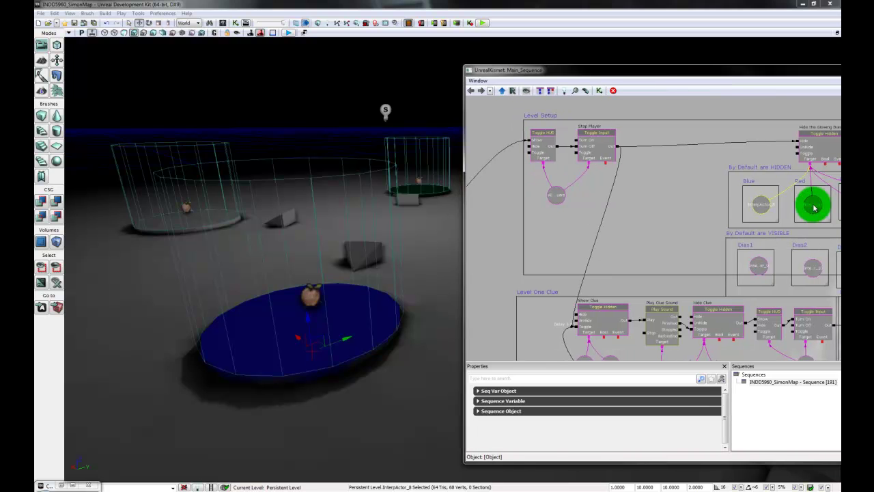
- Locate the Red and Green variables' actors in the level, then select the Hide the Glowing Dias action
double_click(814, 207)
mouse_move(248, 310)
mouse_down()
mouse_move(402, 312)
mouse_move(395, 176)
mouse_move(414, 433)
mouse_move(512, 470)
mouse_move(549, 429)
mouse_up()
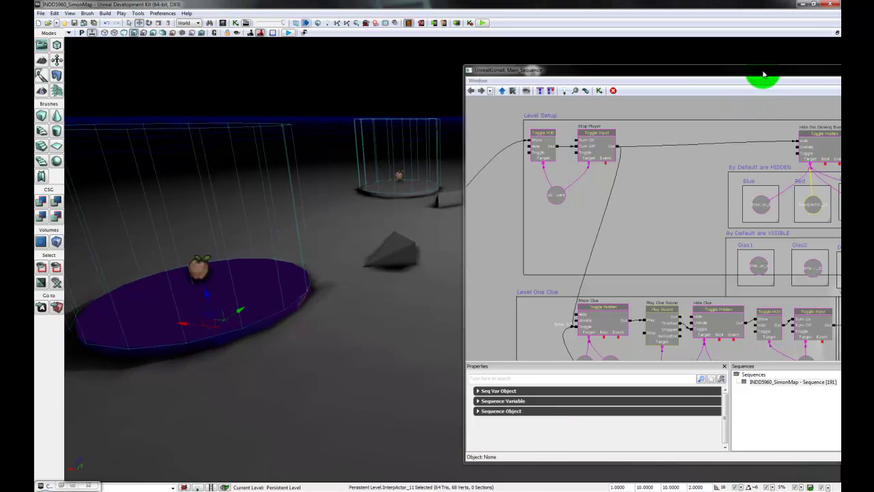
drag(763, 73, 732, 74)
click(829, 209)
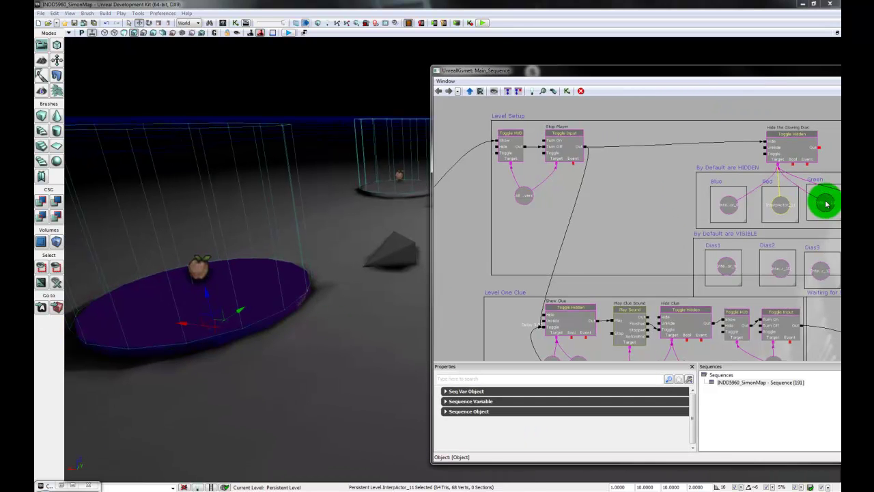
double_click(826, 205)
drag(230, 291, 543, 260)
click(564, 148)
click(817, 153)
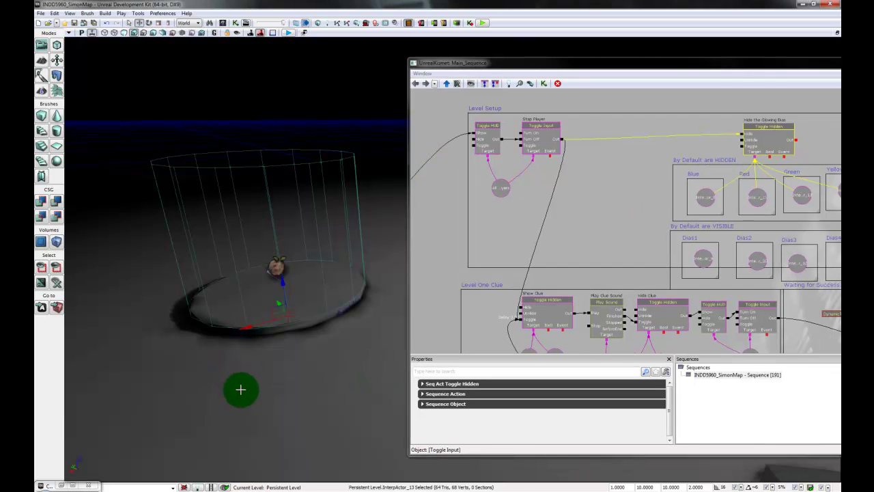
- Move the Kismet window aside, frame the dias cylinders in the level and switch the viewport to wireframe
right_drag(239, 390, 412, 316)
drag(408, 316, 561, 319)
mouse_move(421, 347)
mouse_down()
mouse_move(392, 337)
mouse_move(400, 335)
mouse_move(394, 296)
mouse_move(386, 300)
mouse_move(427, 350)
mouse_up()
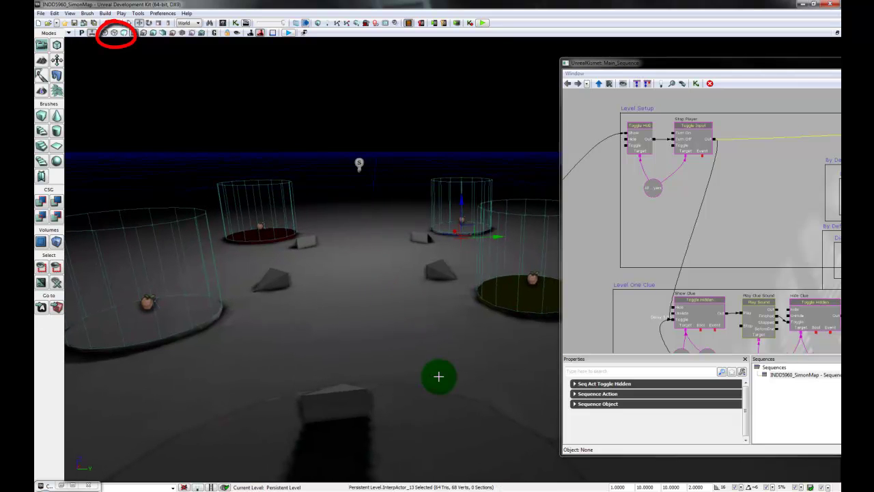
right_drag(354, 379, 350, 368)
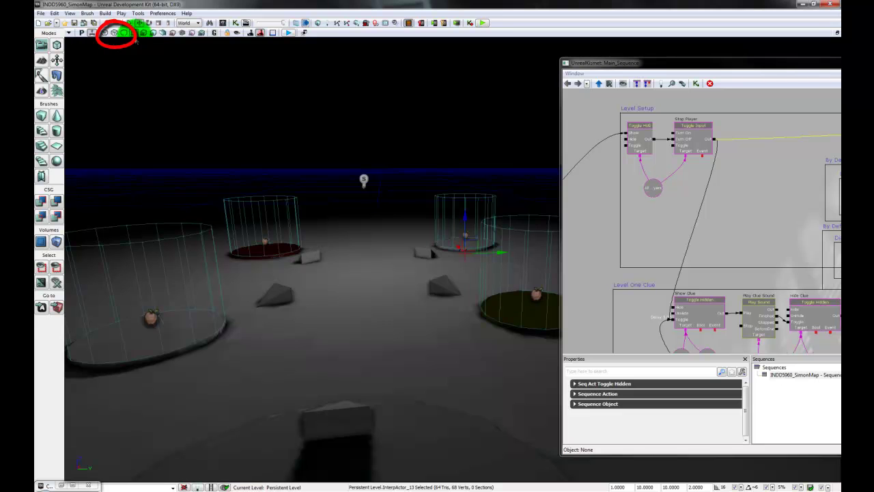
click(113, 33)
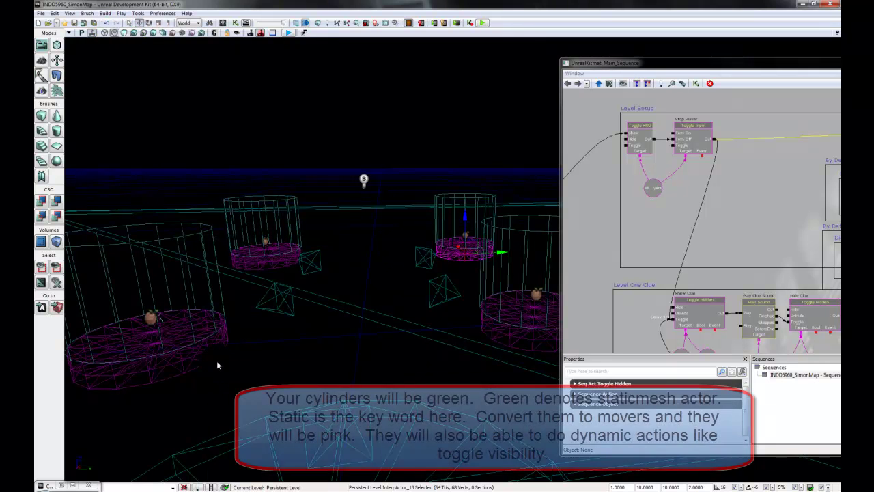
- Convert the Blue dias cylinder from a mover to a StaticMeshActor, continuing despite its Kismet references
click(215, 357)
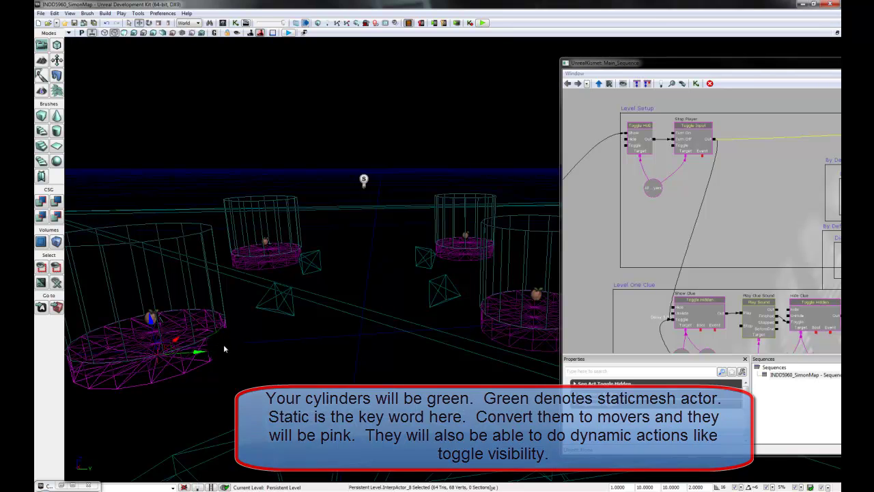
right_click(224, 345)
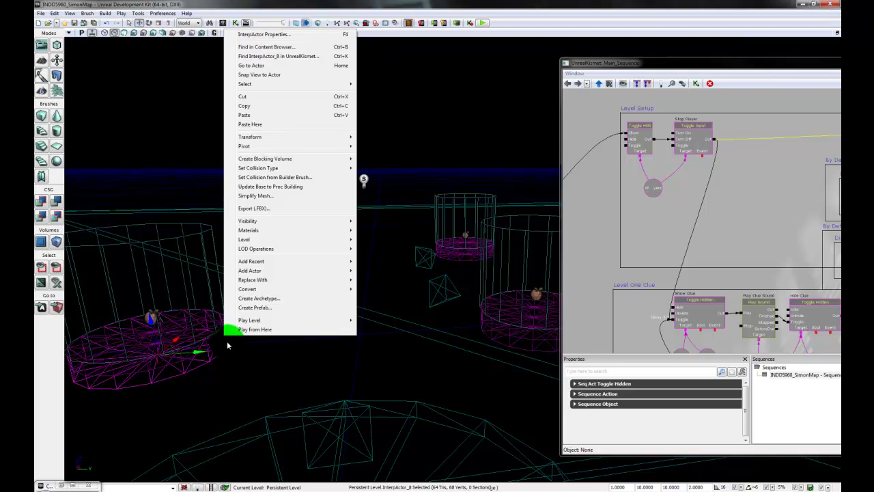
mouse_move(291, 294)
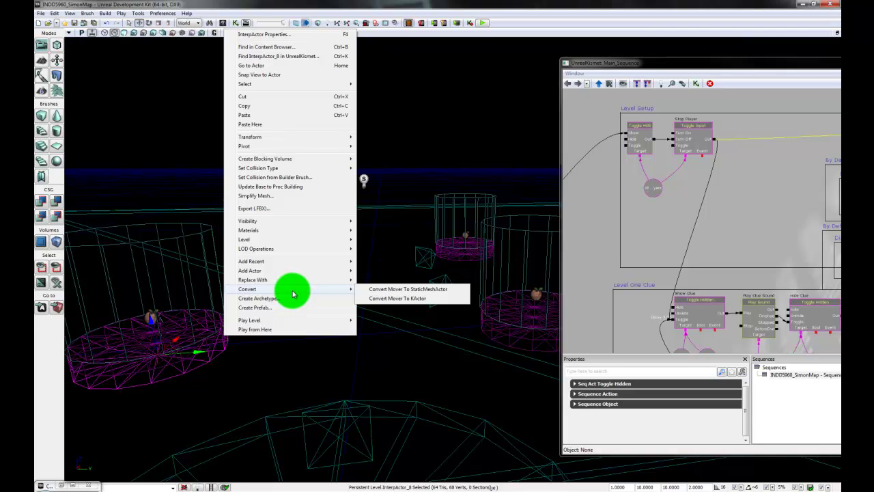
click(424, 291)
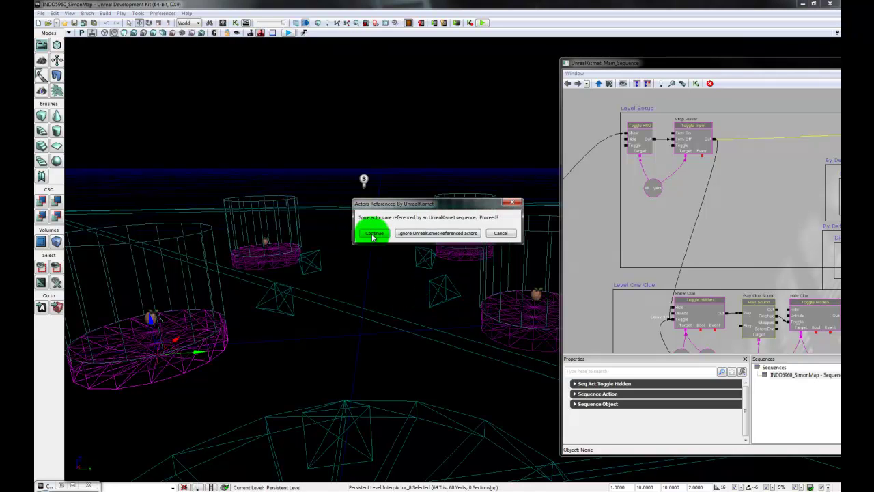
click(372, 230)
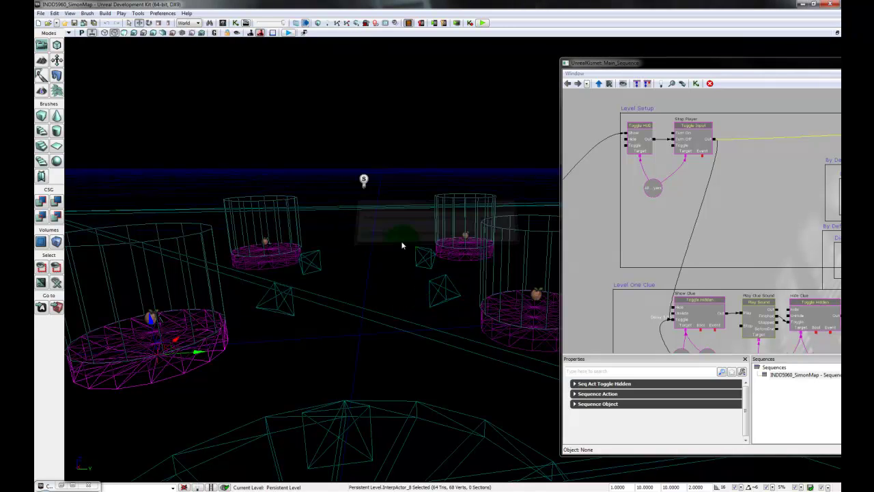
- Convert the Blue dias StaticMeshActor back to a mover, continuing despite its Kismet references
right_click(220, 354)
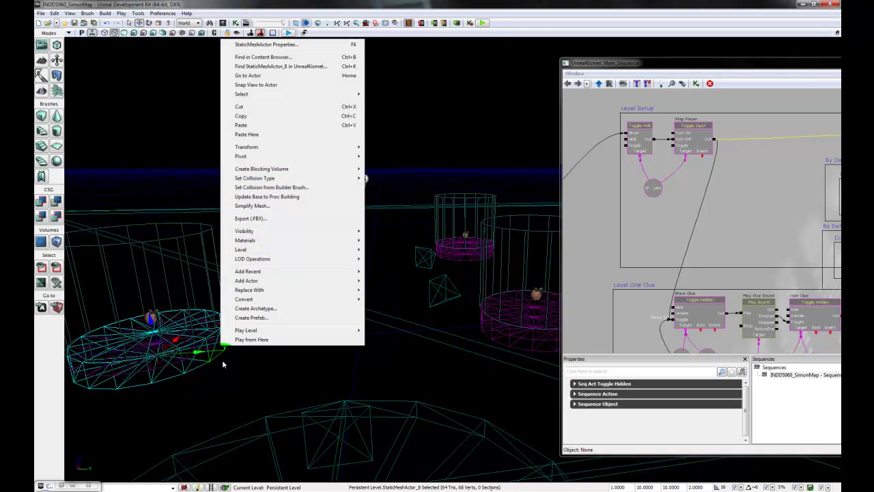
click(222, 360)
click(218, 351)
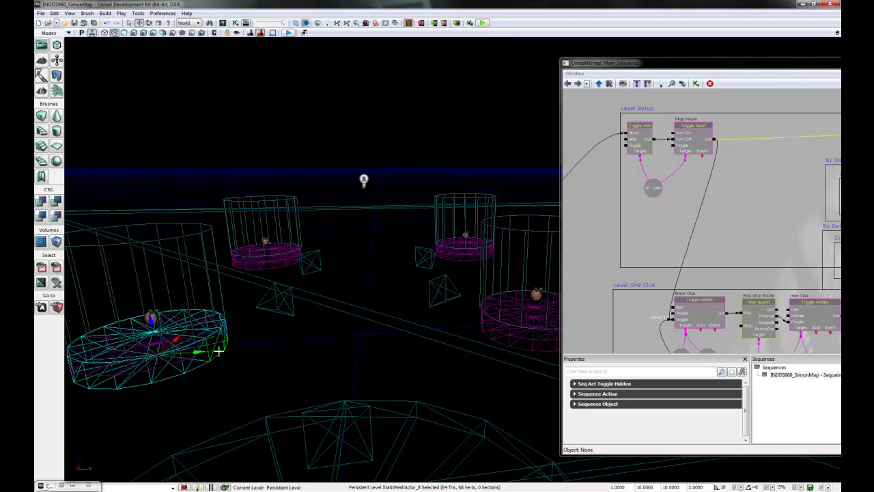
right_click(220, 346)
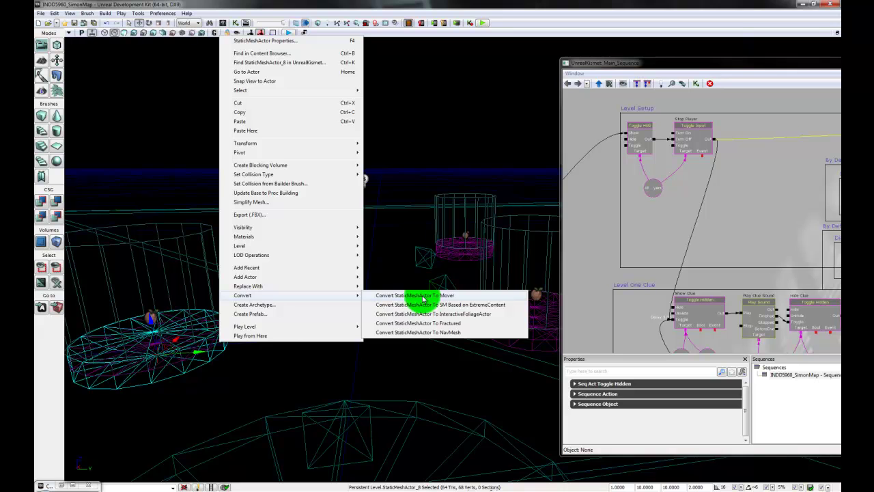
click(425, 298)
click(375, 232)
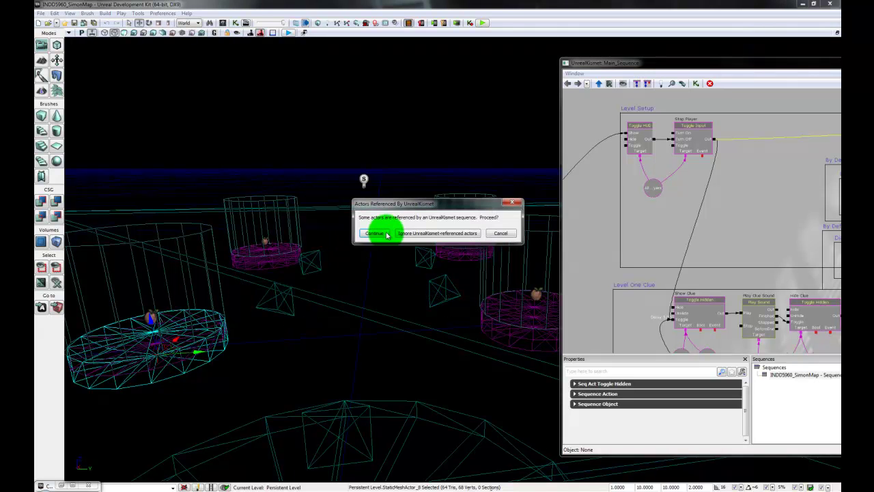
click(232, 370)
- Select the overlapping cylinders of the two dias in turn to tell their separate InterpActors apart
click(199, 355)
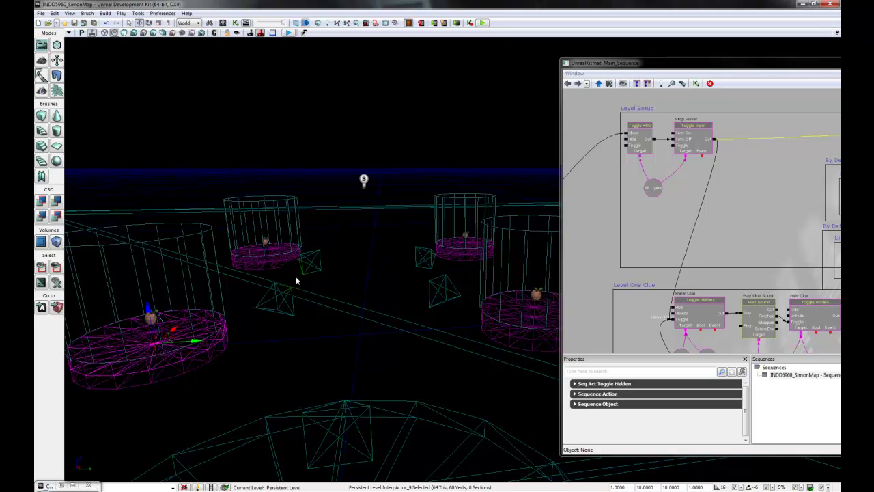
click(278, 255)
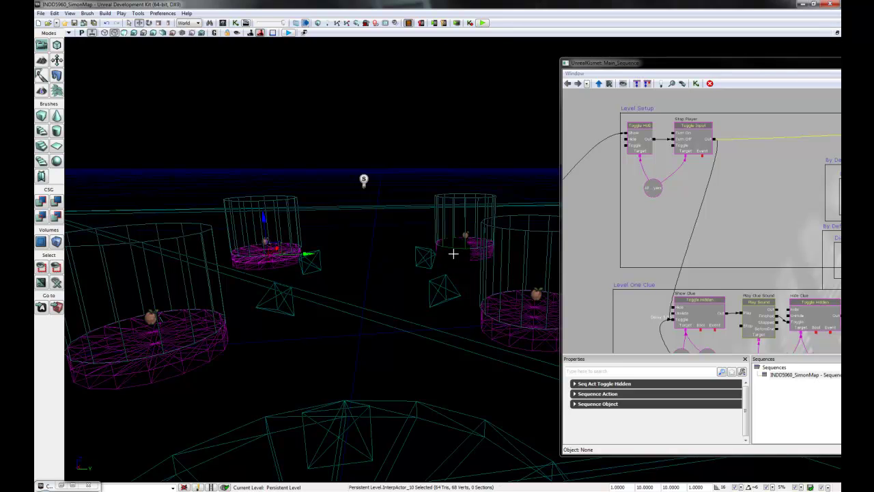
click(215, 358)
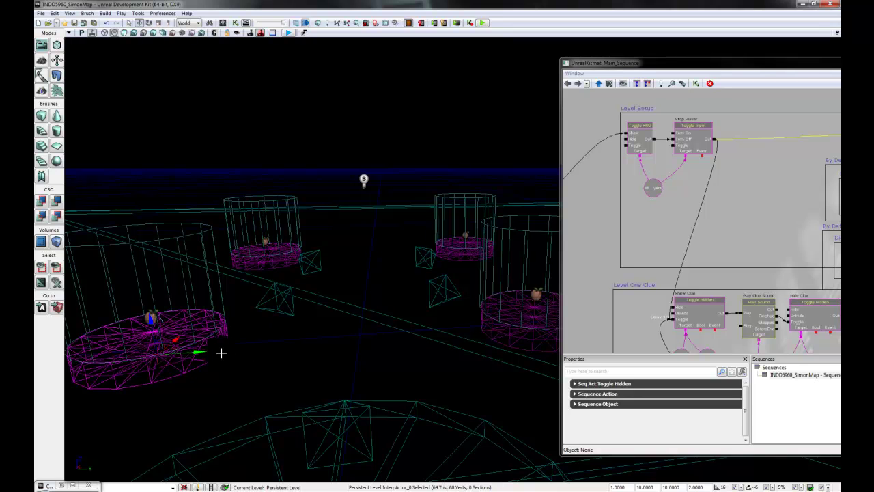
click(285, 265)
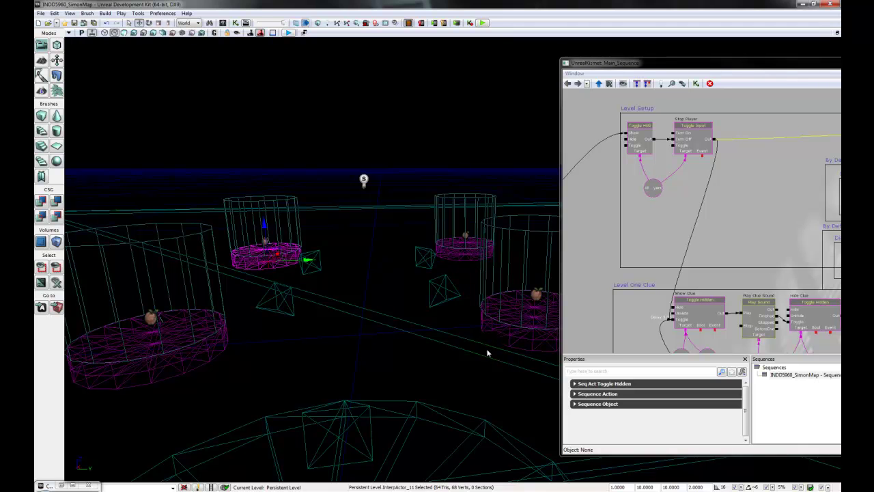
- Select the Blue variable in Kismet and compare it with the two overlapping cylinders of its dias in the level
drag(770, 191, 608, 213)
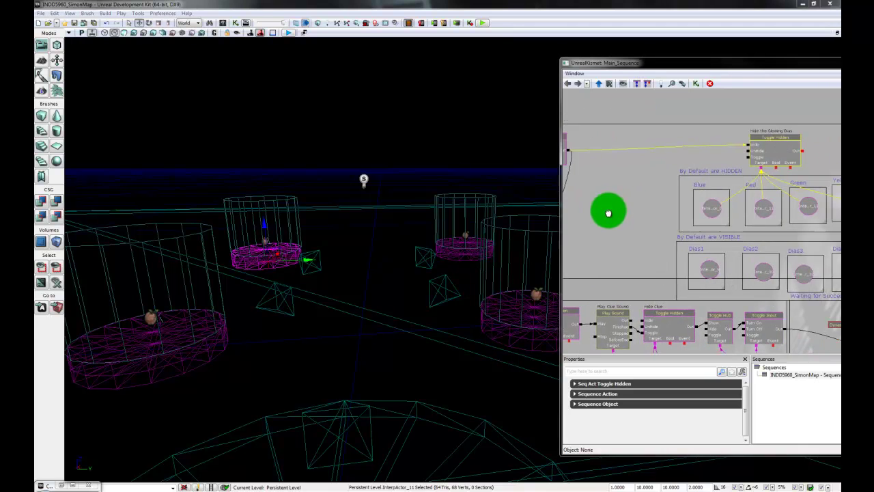
click(684, 210)
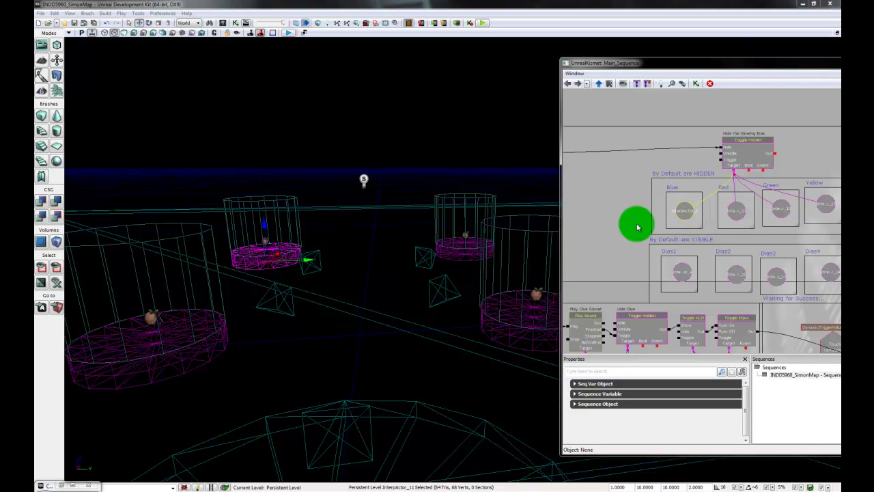
click(207, 363)
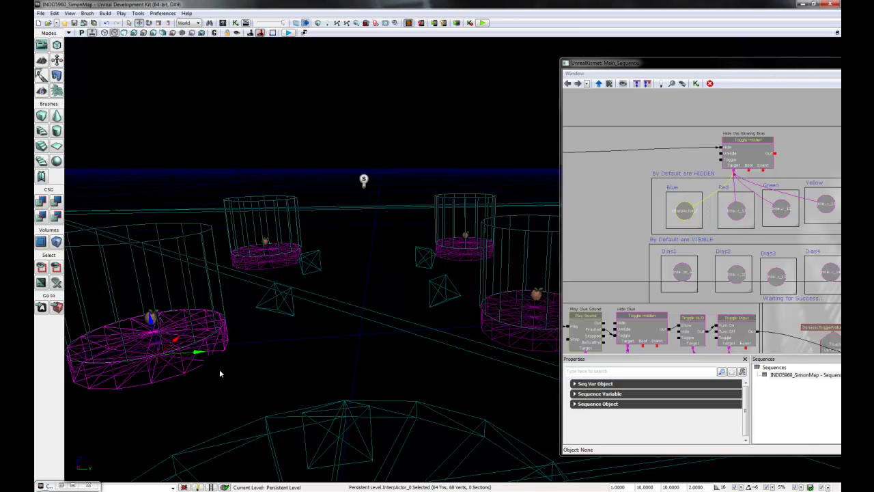
click(177, 364)
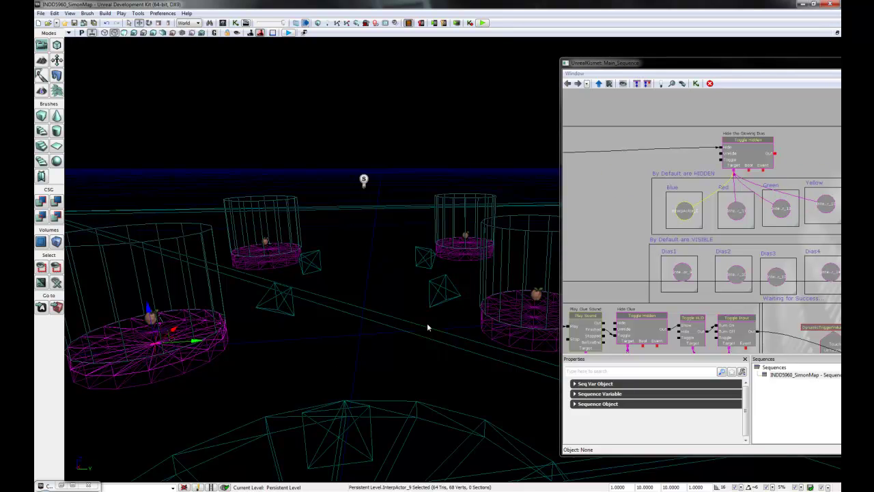
- Bring the Kismet window over the viewport and review the By Default groups and the overall sequence layout
mouse_move(379, 375)
mouse_down()
mouse_move(357, 379)
mouse_move(349, 368)
mouse_move(359, 321)
mouse_move(390, 414)
mouse_up()
mouse_move(722, 196)
mouse_down()
mouse_move(698, 233)
mouse_move(331, 244)
mouse_up()
drag(187, 405, 170, 370)
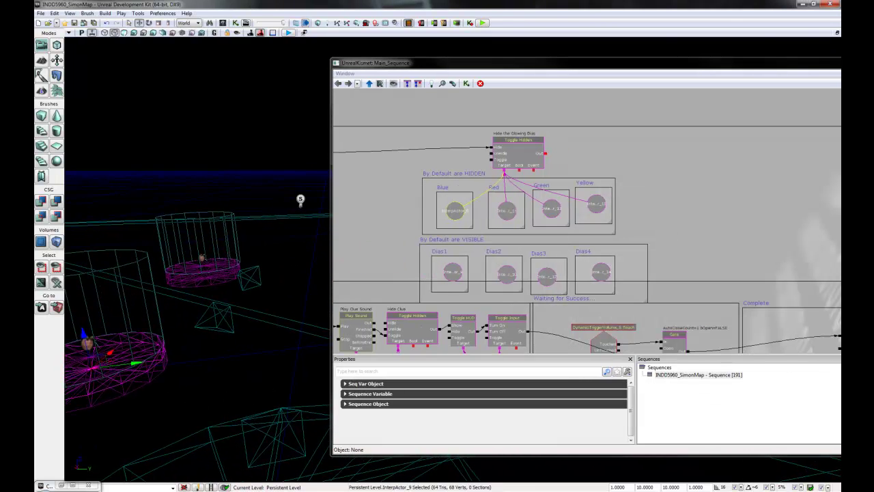
mouse_move(819, 206)
mouse_down()
mouse_move(777, 201)
mouse_move(772, 186)
mouse_move(690, 204)
mouse_up()
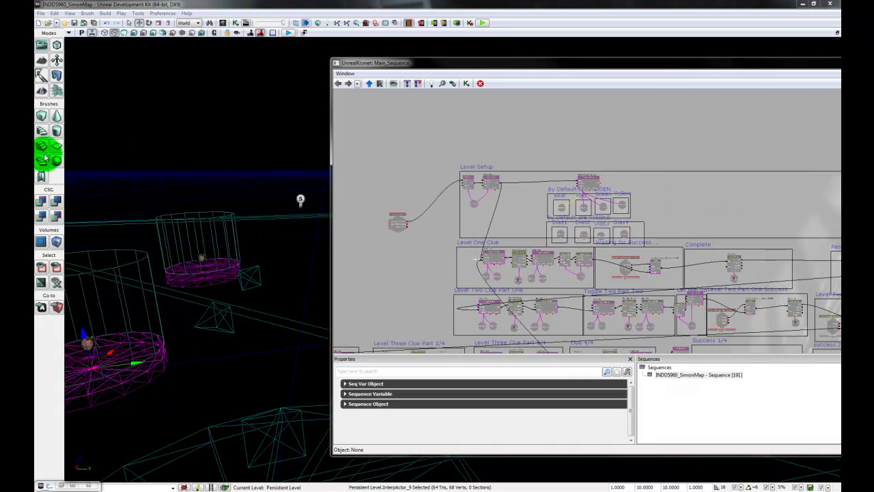
click(785, 226)
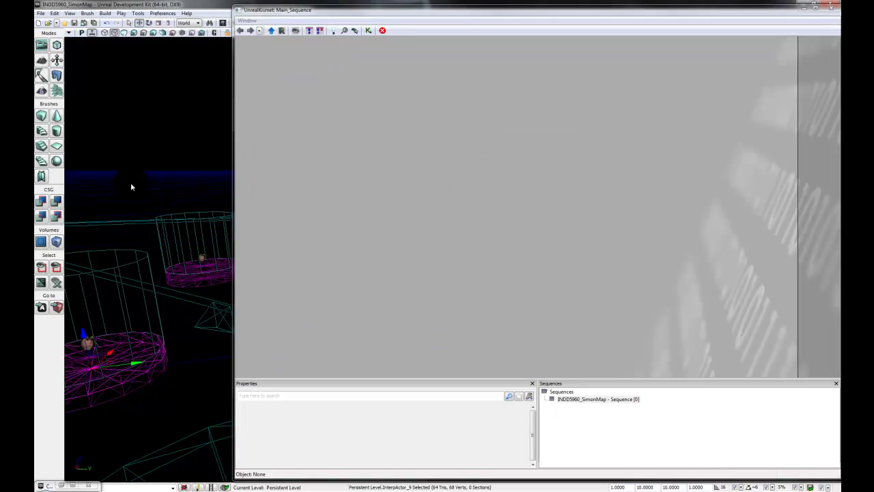
click(433, 218)
mouse_move(434, 219)
mouse_down()
mouse_move(590, 224)
mouse_move(413, 166)
mouse_move(315, 168)
mouse_move(541, 264)
mouse_move(440, 188)
mouse_up()
mouse_move(413, 145)
mouse_down()
mouse_move(303, 16)
mouse_move(348, 6)
mouse_move(318, 39)
mouse_move(287, 9)
mouse_move(290, 71)
mouse_up()
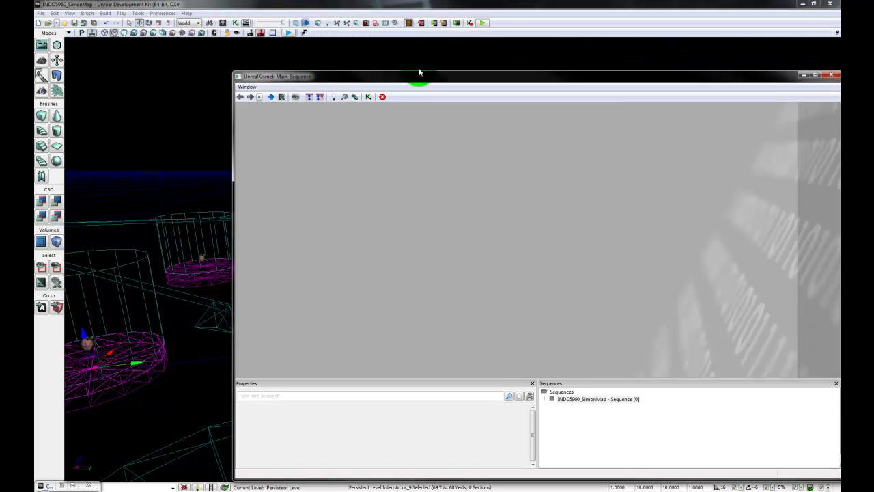
drag(419, 74, 423, 9)
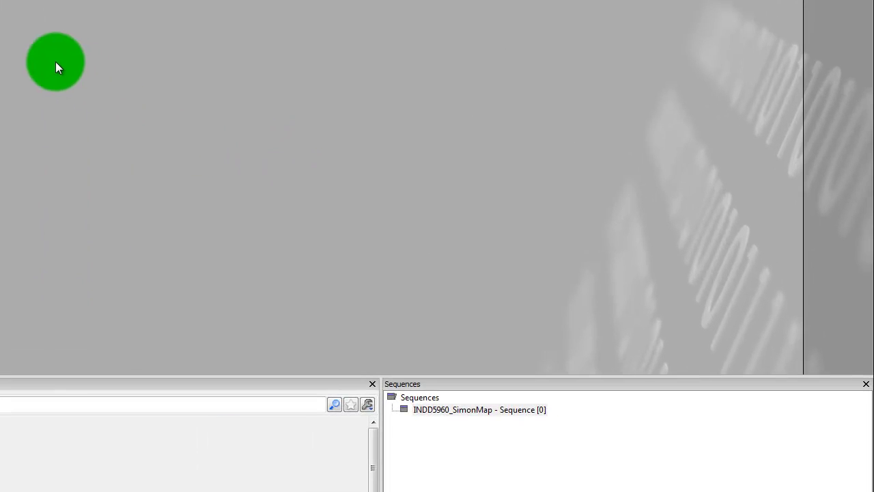
- Show the action and event categories available for new objects in the empty Kismet sequence
right_click(44, 45)
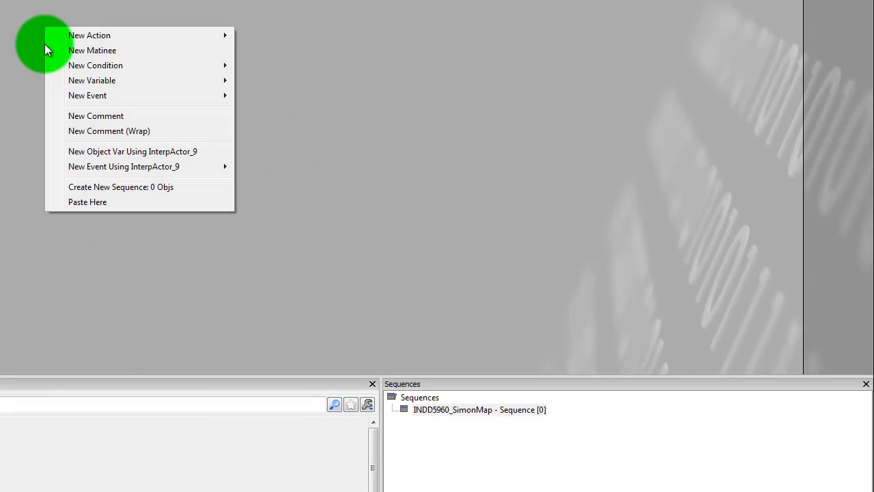
mouse_move(79, 39)
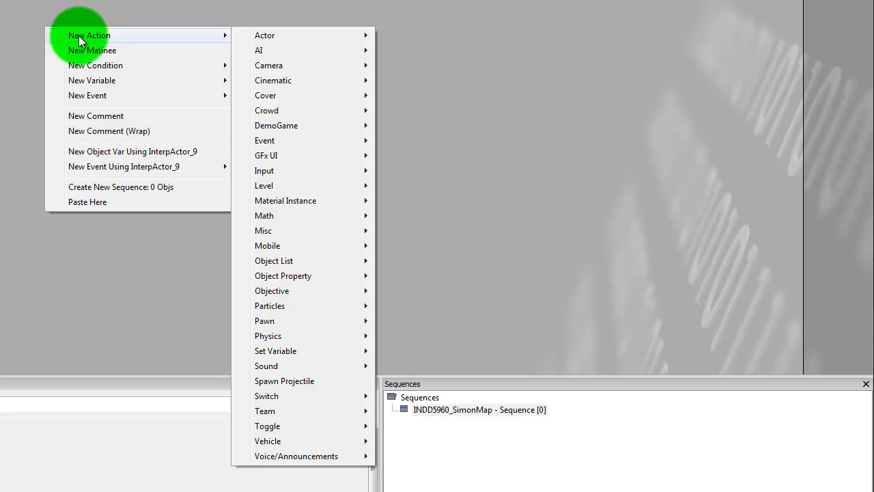
mouse_move(114, 99)
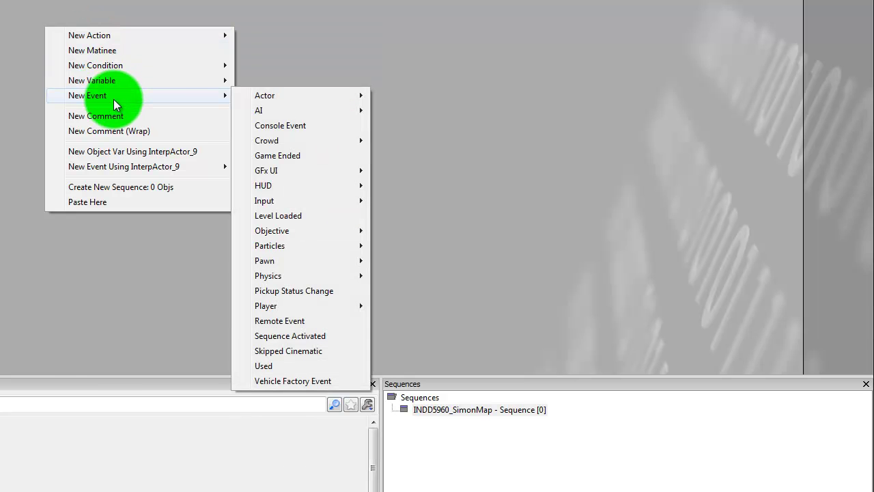
key(Escape)
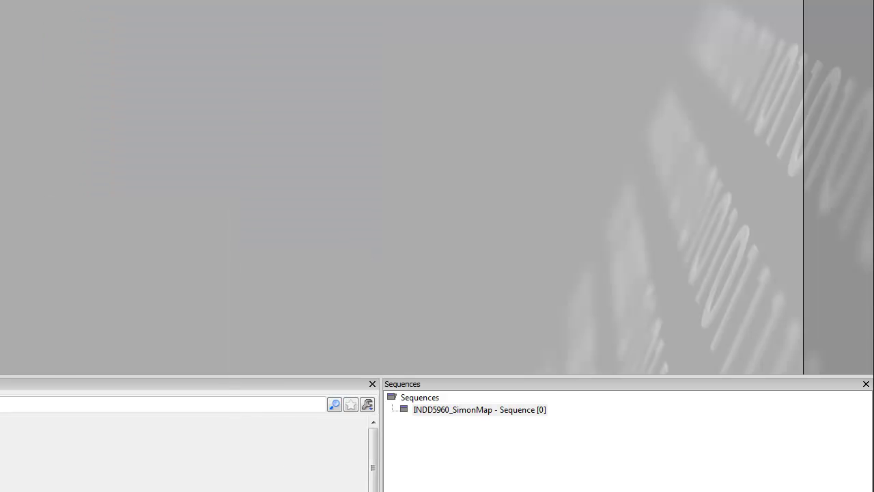
- Add a Level Loaded event to the empty Kismet sequence and bring it into clear view
right_click(62, 135)
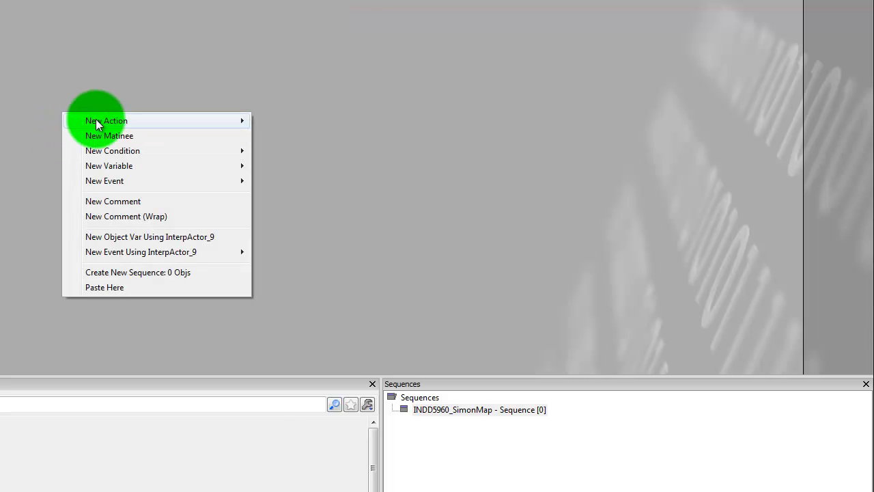
mouse_move(107, 121)
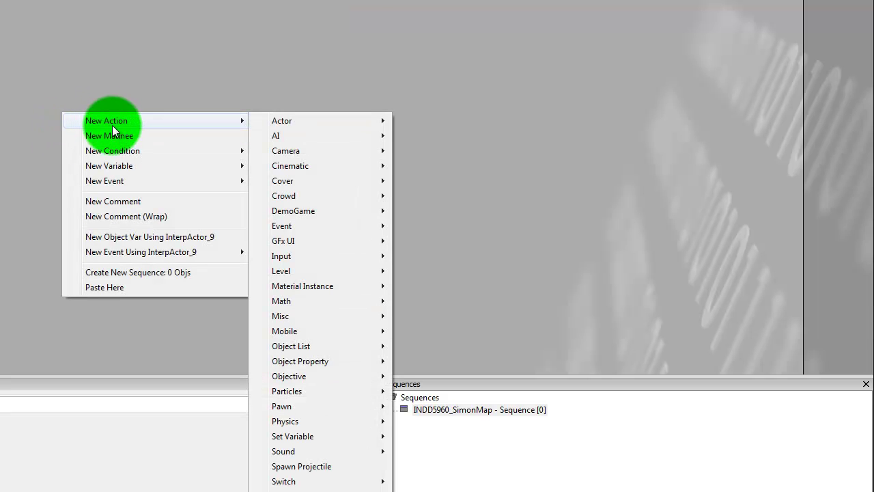
mouse_move(163, 184)
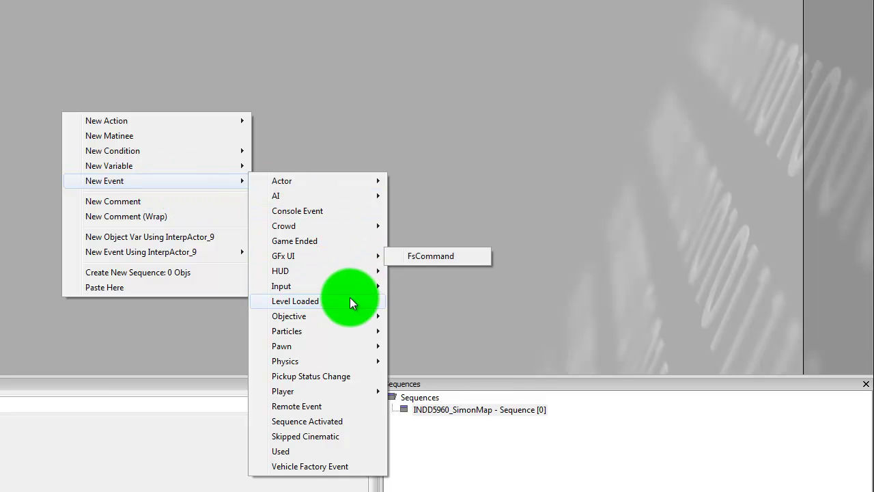
click(315, 302)
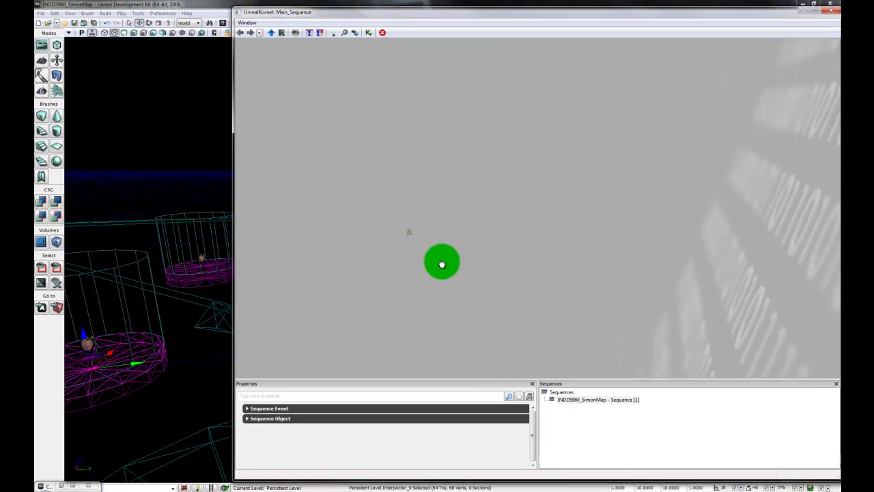
scroll(375, 244, up, 3)
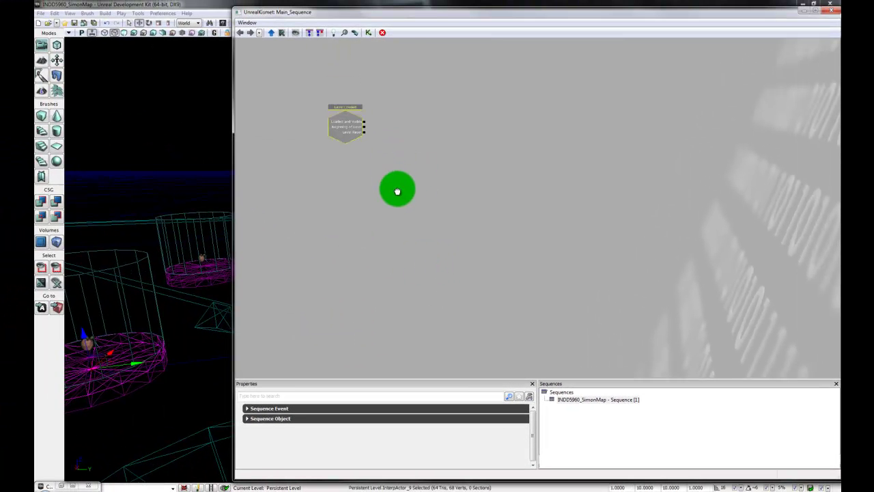
drag(398, 191, 428, 285)
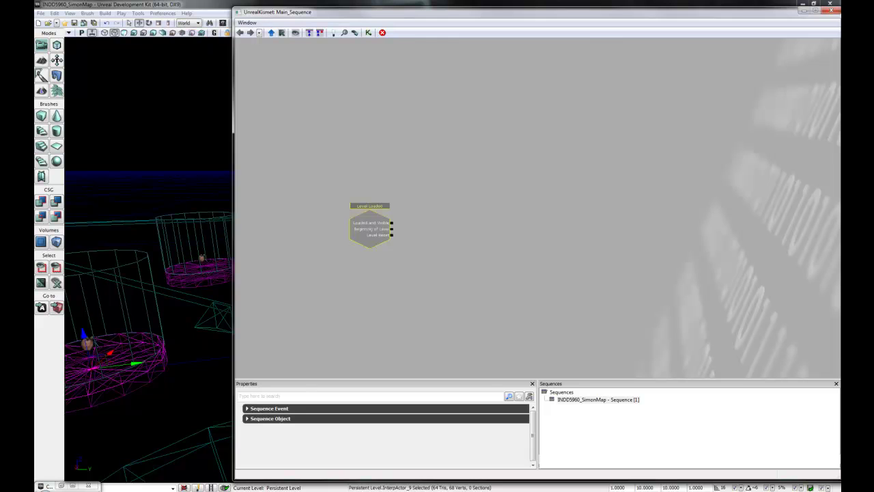
click(105, 238)
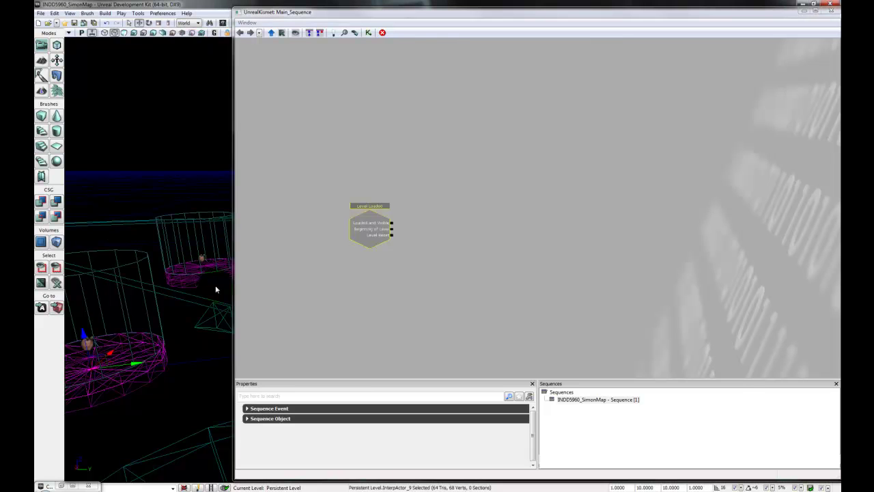
- Examine the action categories, including the Actor actions, available for a new object beside the Level Loaded event
right_click(449, 228)
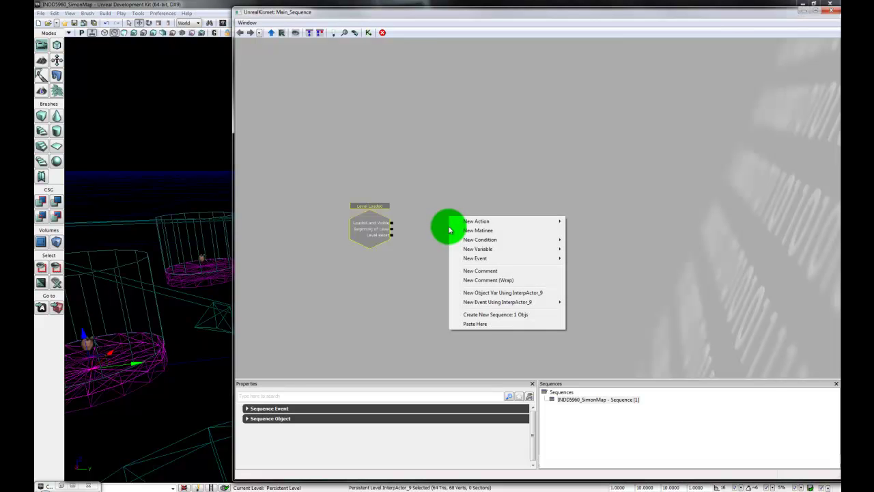
mouse_move(497, 225)
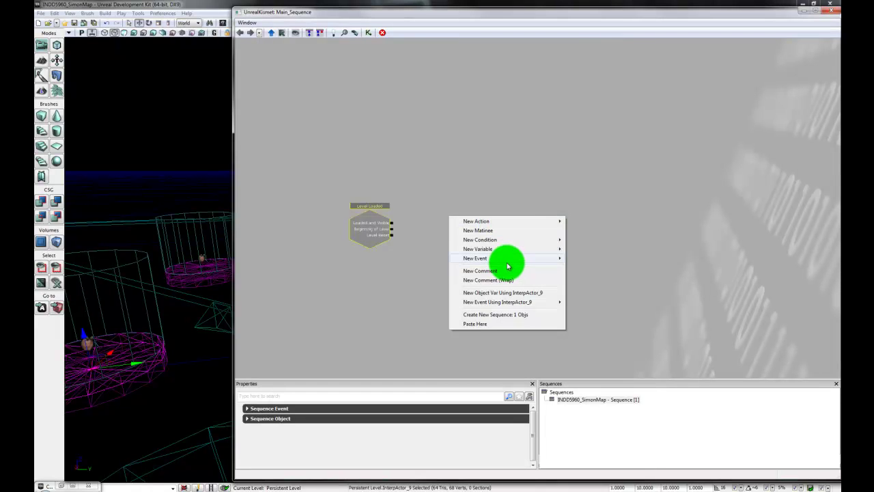
mouse_move(508, 264)
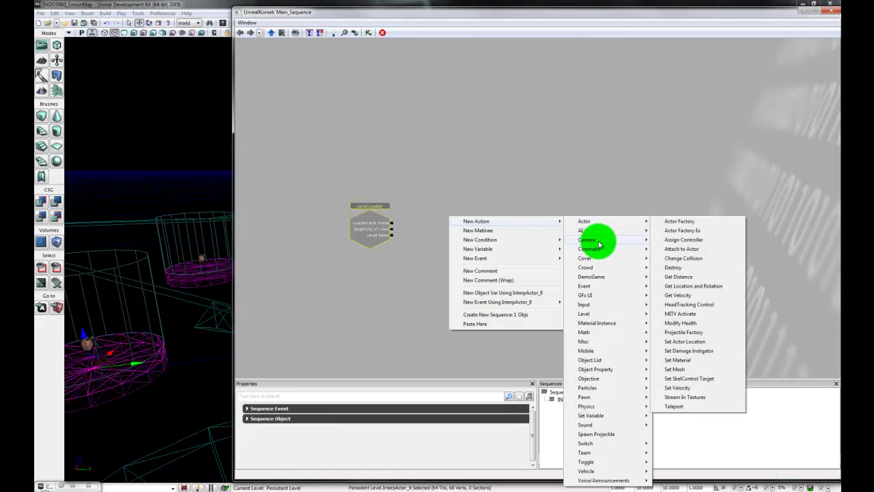
mouse_move(601, 315)
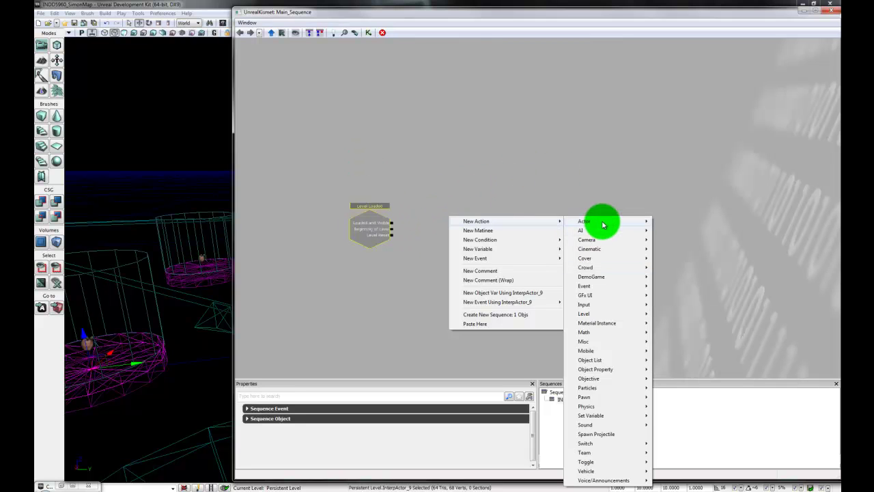
mouse_move(603, 225)
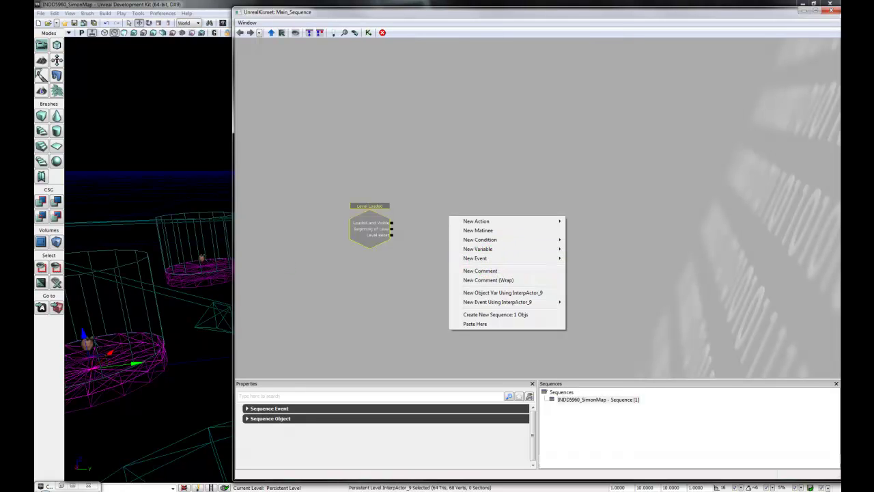
key(Escape)
click(471, 205)
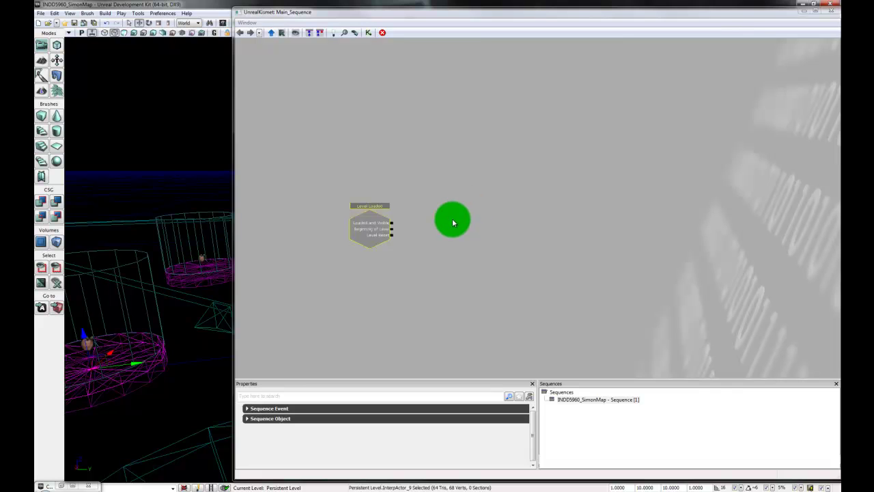
right_click(453, 217)
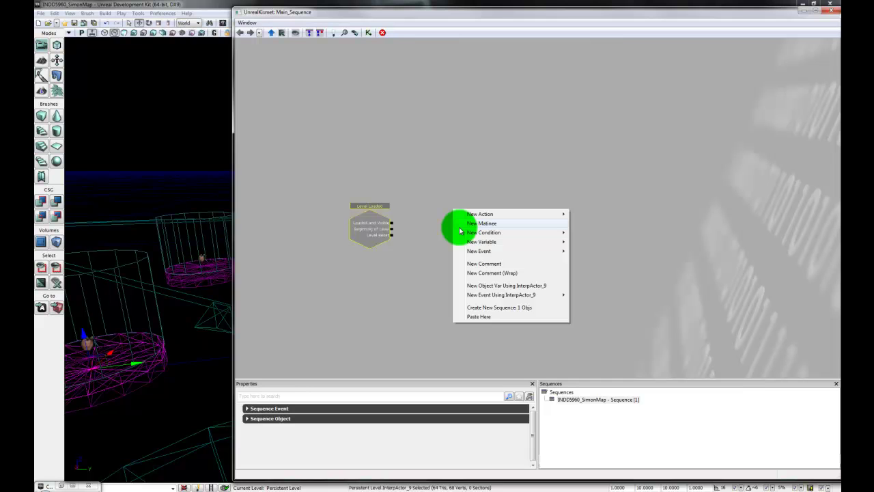
click(373, 228)
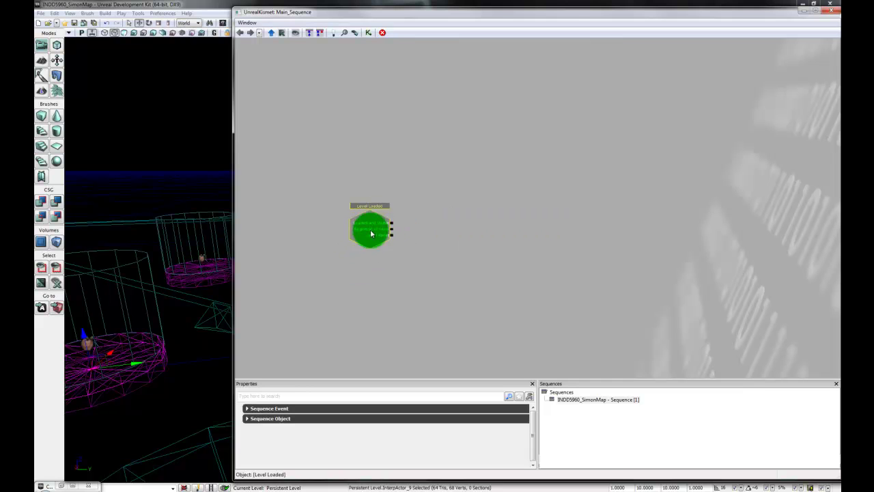
right_click(450, 215)
mouse_move(512, 205)
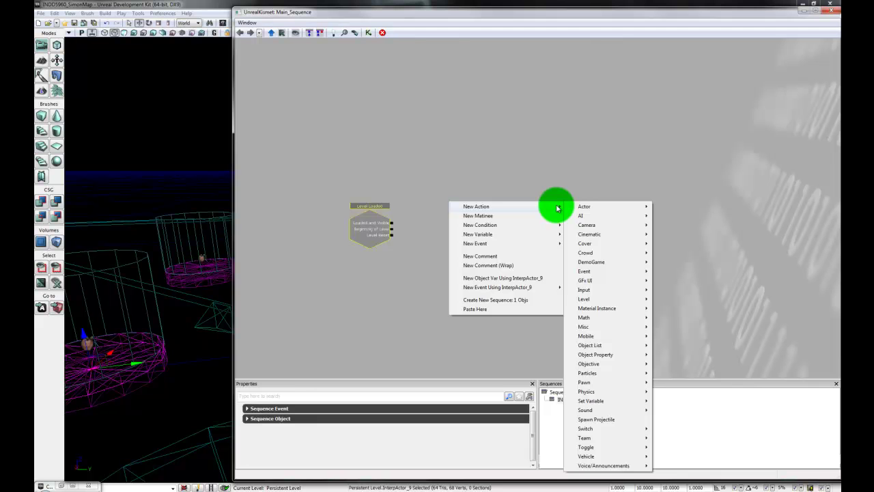
click(439, 219)
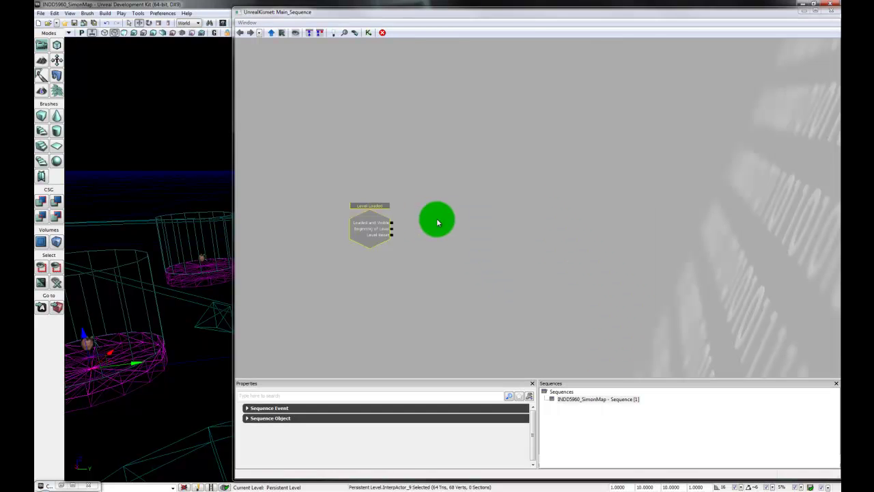
- Add a Toggle HUD action from the Toggle category beside the Level Loaded event
right_click(439, 217)
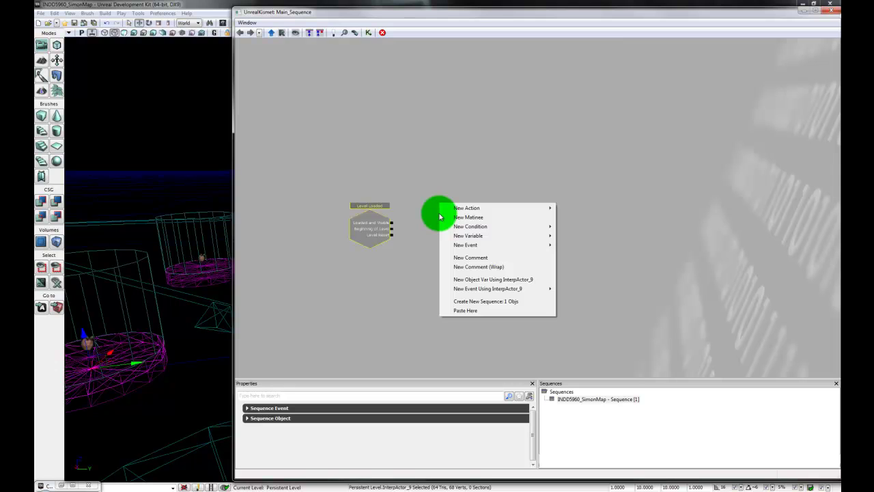
mouse_move(471, 209)
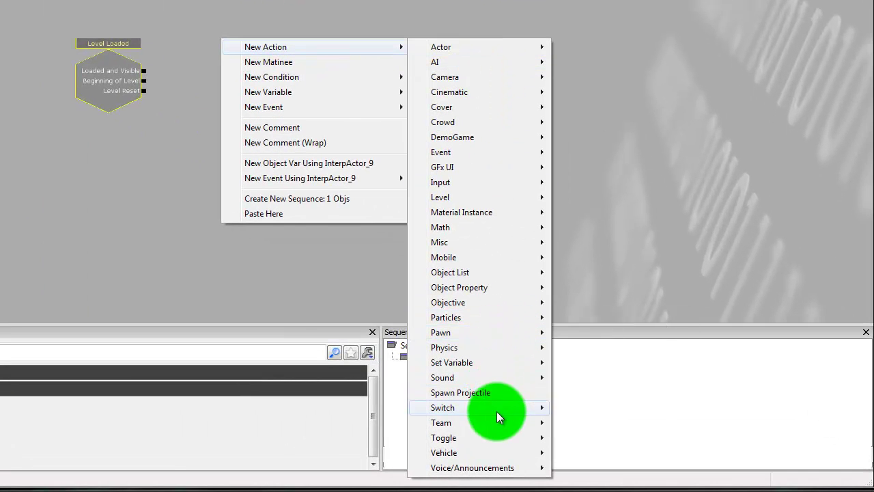
mouse_move(494, 438)
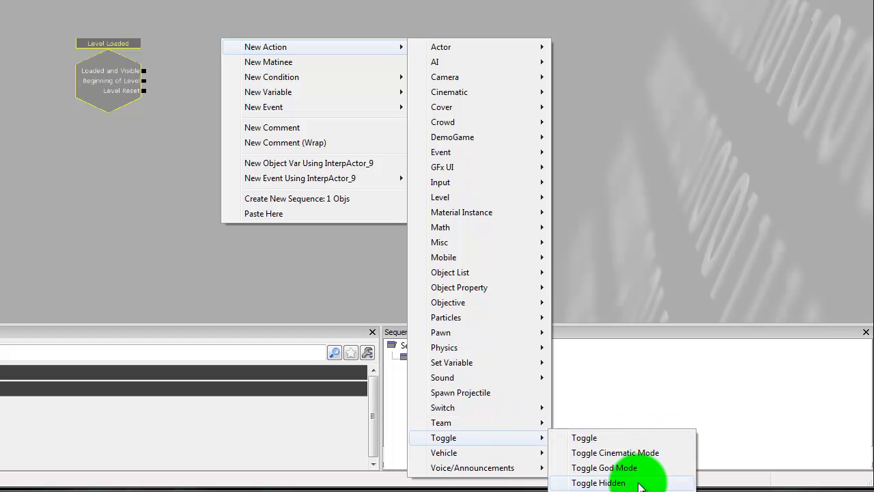
click(625, 481)
drag(234, 36, 241, 3)
drag(380, 130, 376, 108)
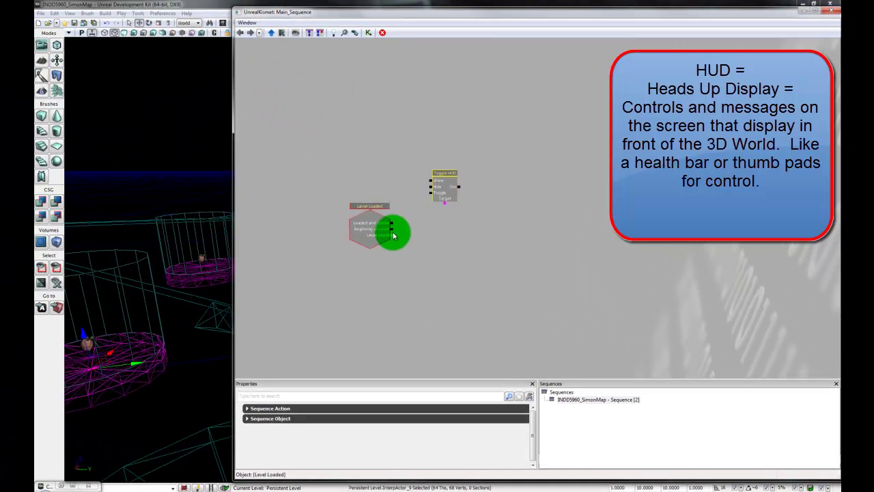
- Move the Toggle HUD action slightly lower so it sits closer to the level of the Level Loaded event
drag(446, 193, 446, 197)
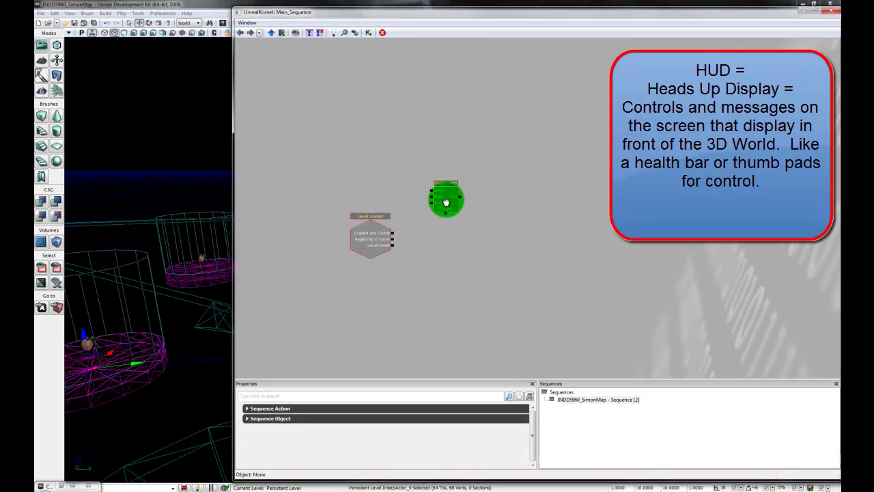
drag(496, 258, 531, 277)
click(485, 207)
click(509, 228)
click(489, 224)
mouse_move(487, 200)
ctrl+mouse_down()
mouse_move(523, 271)
mouse_move(511, 195)
mouse_move(493, 196)
mouse_move(491, 217)
ctrl+mouse_up()
click(563, 247)
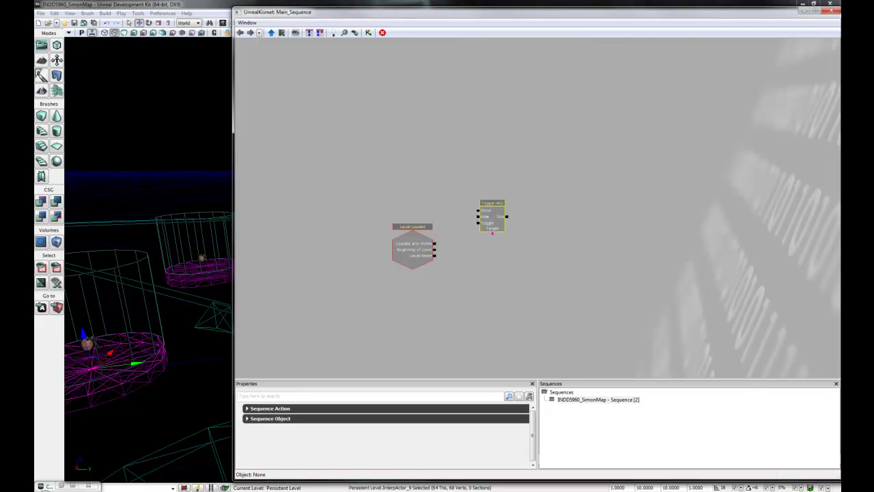
- Link the Level Loaded event's Loaded and Visible output to the Show input of the Toggle HUD action
click(400, 260)
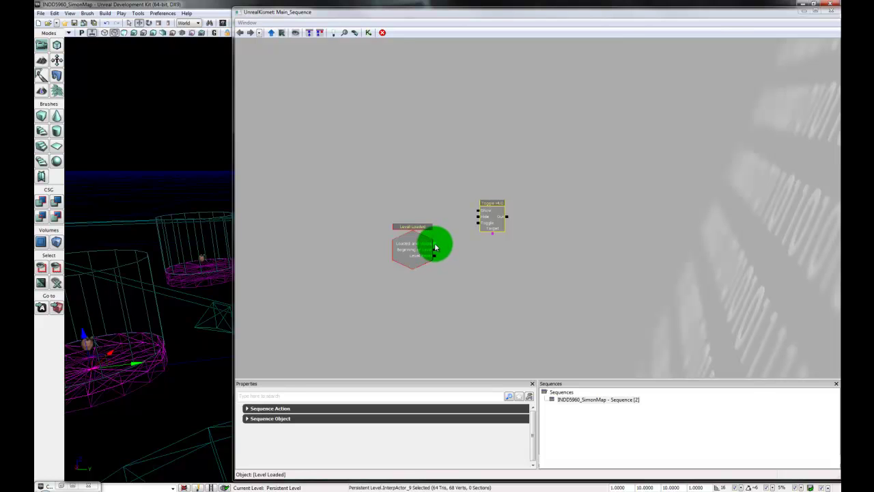
click(434, 247)
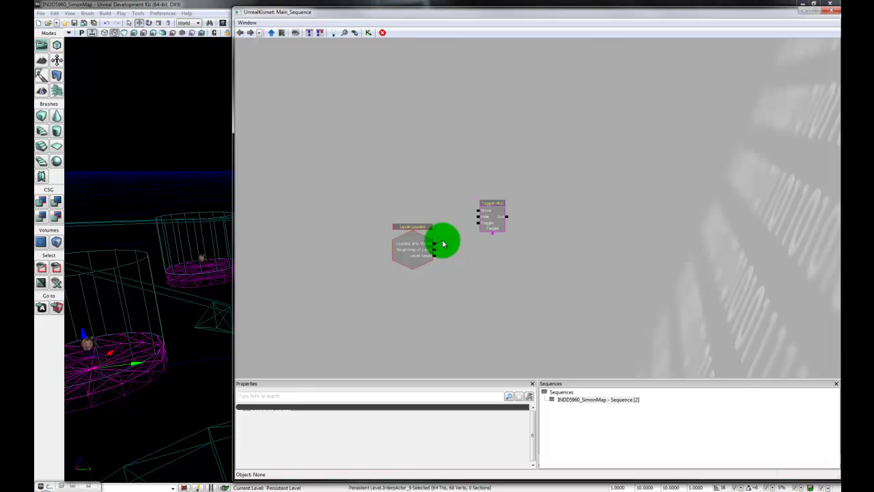
drag(443, 243, 478, 215)
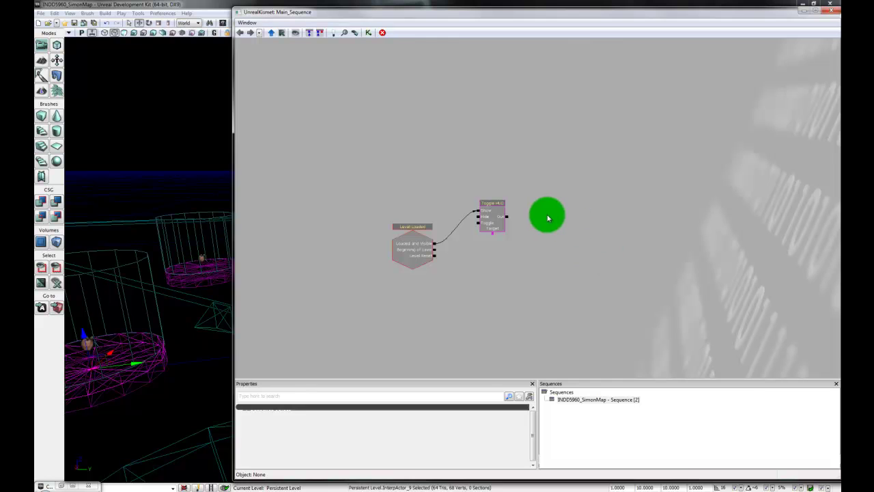
click(490, 223)
click(491, 222)
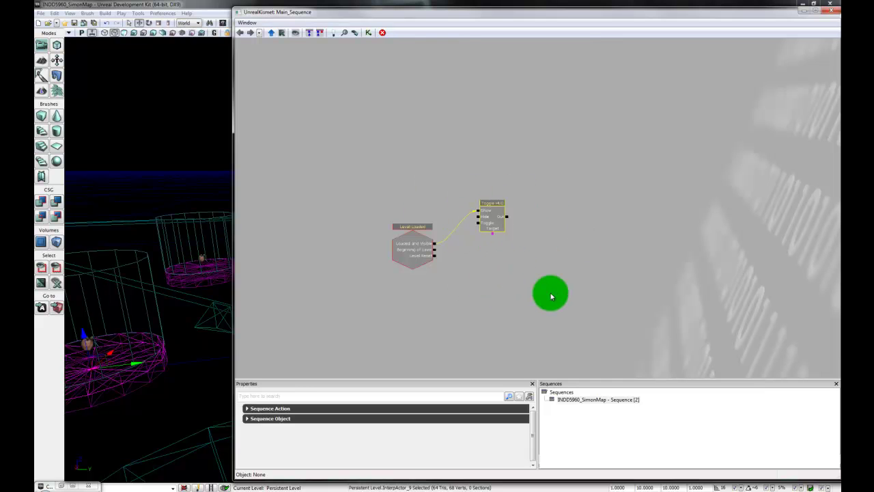
click(502, 275)
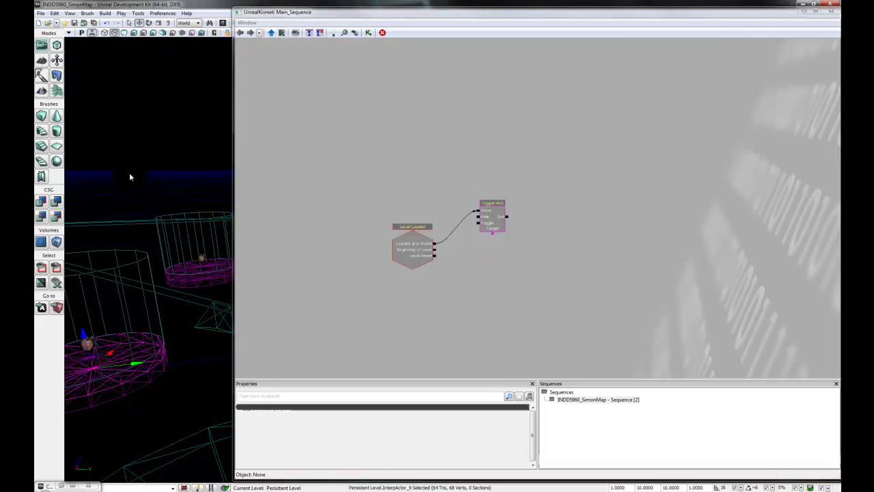
- Add a Player variable just below the Toggle HUD action
right_click(500, 267)
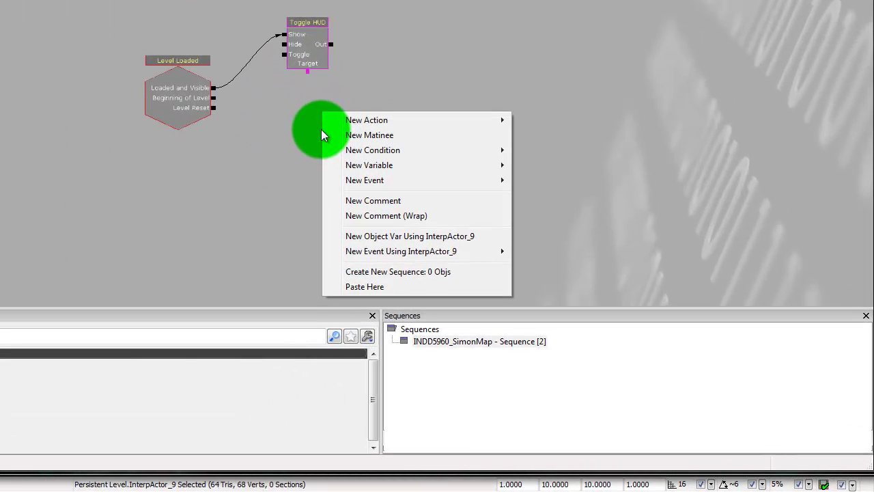
mouse_move(390, 168)
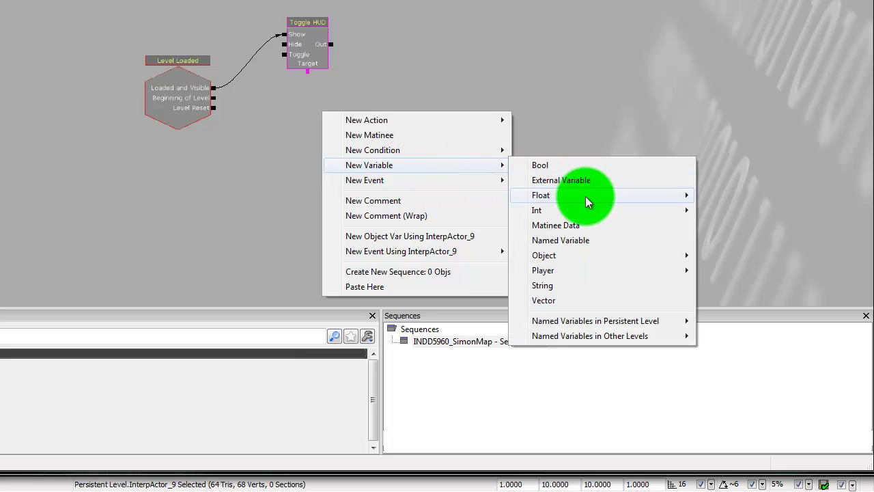
mouse_move(575, 280)
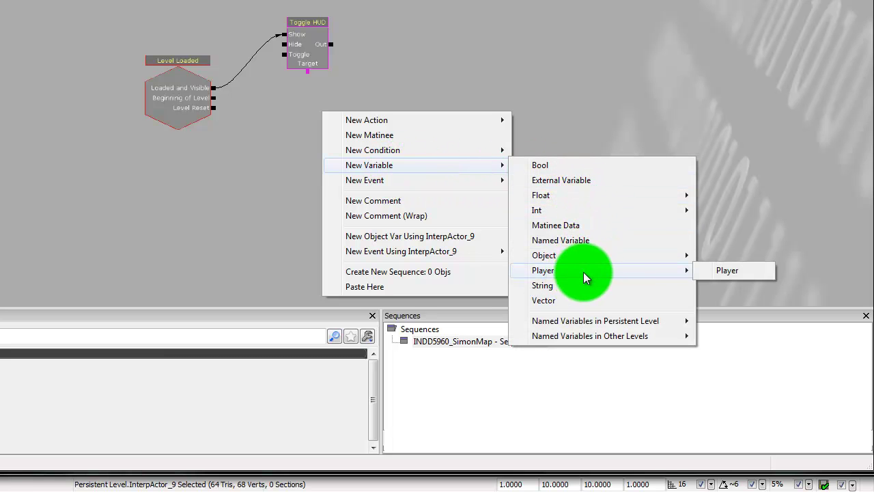
click(736, 275)
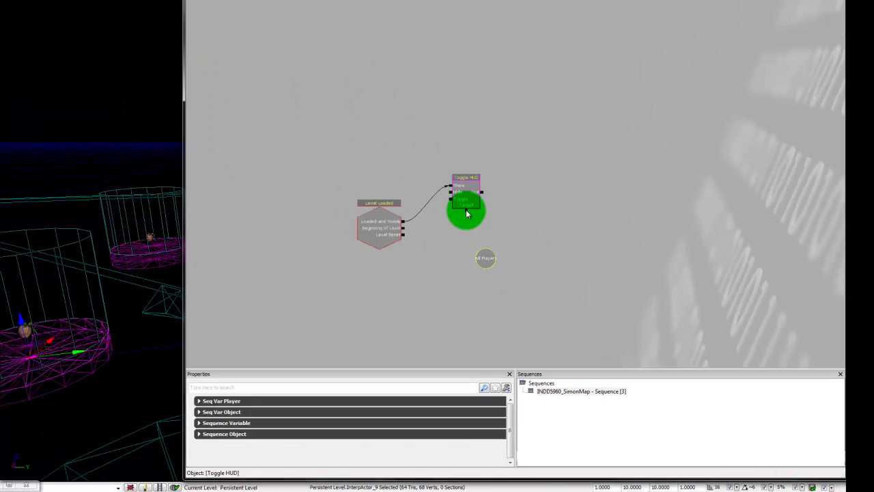
- Link Toggle HUD's Target to the All Players variable and move the variable closer beneath the action
drag(466, 213, 485, 257)
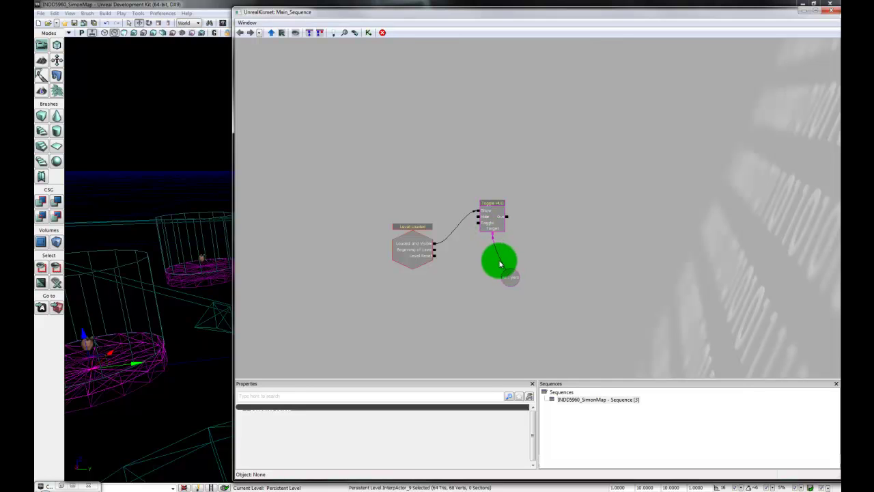
click(511, 279)
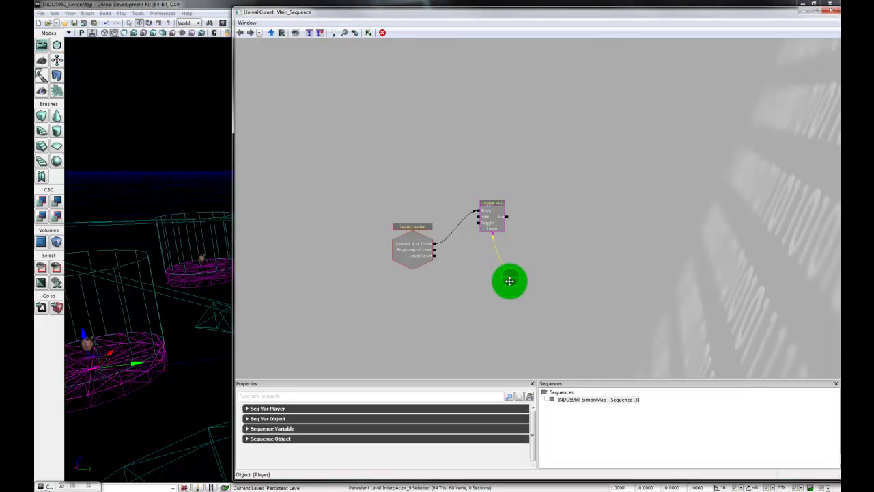
drag(509, 280, 506, 264)
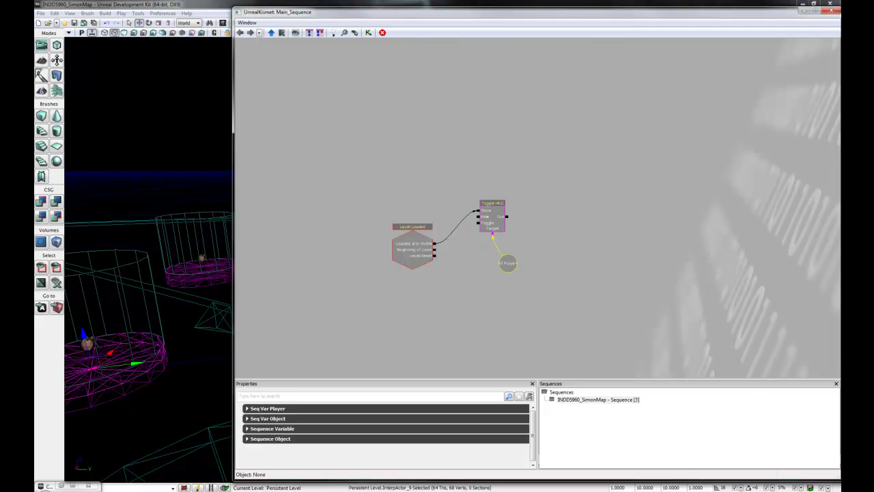
- Add a Toggle Input action beside the Toggle HUD action
drag(512, 242, 509, 265)
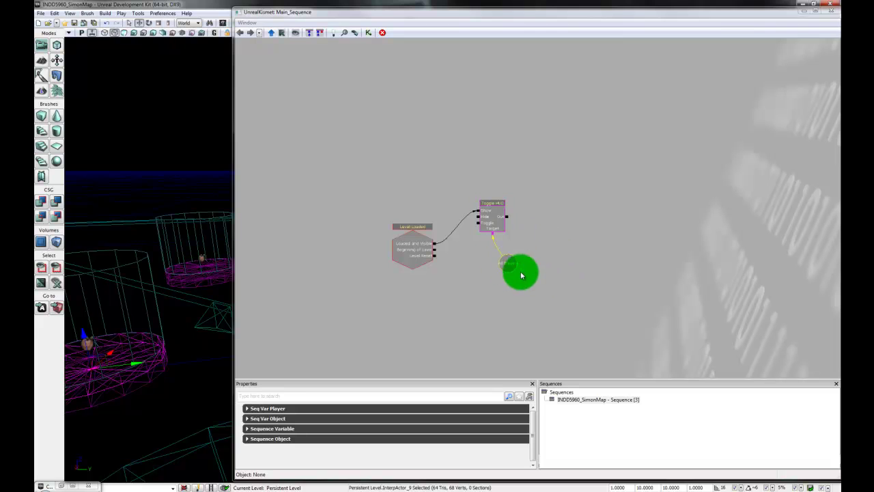
right_click(542, 226)
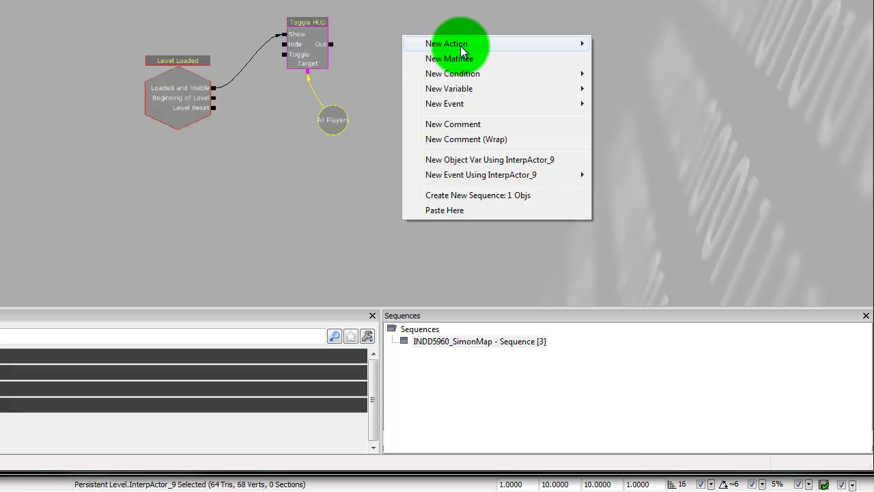
mouse_move(462, 47)
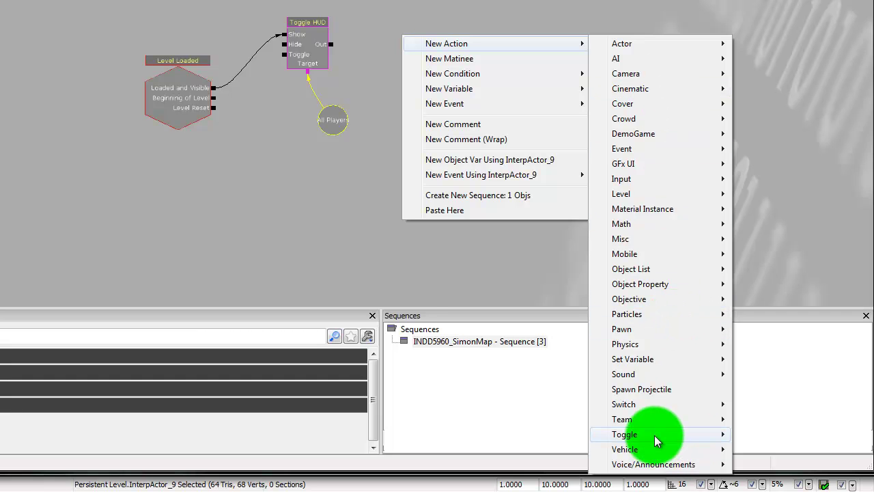
mouse_move(655, 437)
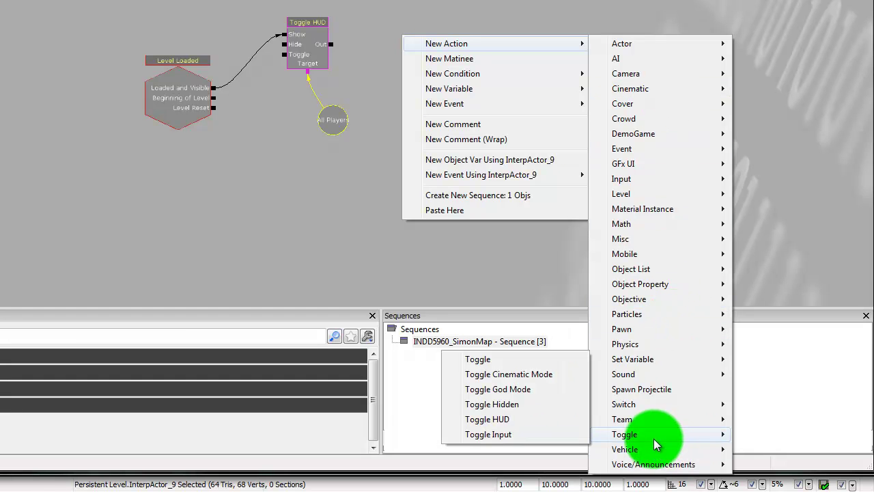
click(506, 441)
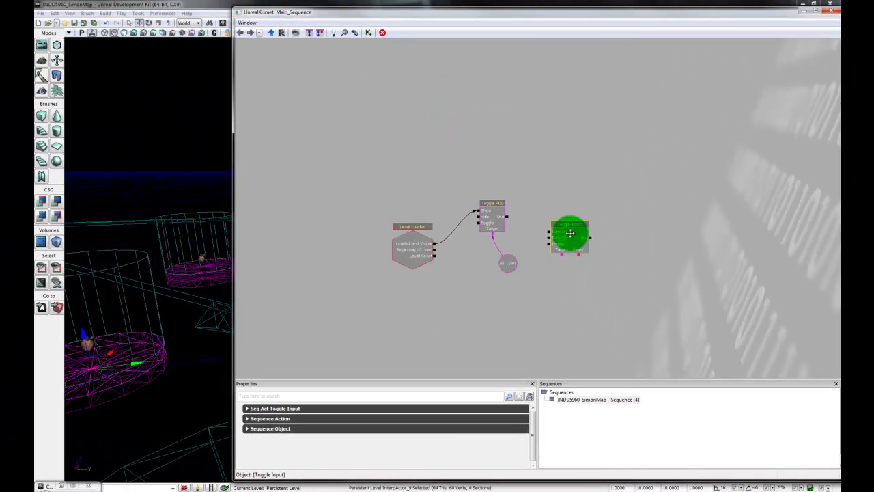
- Link Toggle HUD's Out to Toggle Input's Turn Off, and Toggle Input's Target to the All Players variable
ctrl+drag(510, 162, 500, 139)
drag(507, 218, 517, 266)
click(510, 263)
click(558, 262)
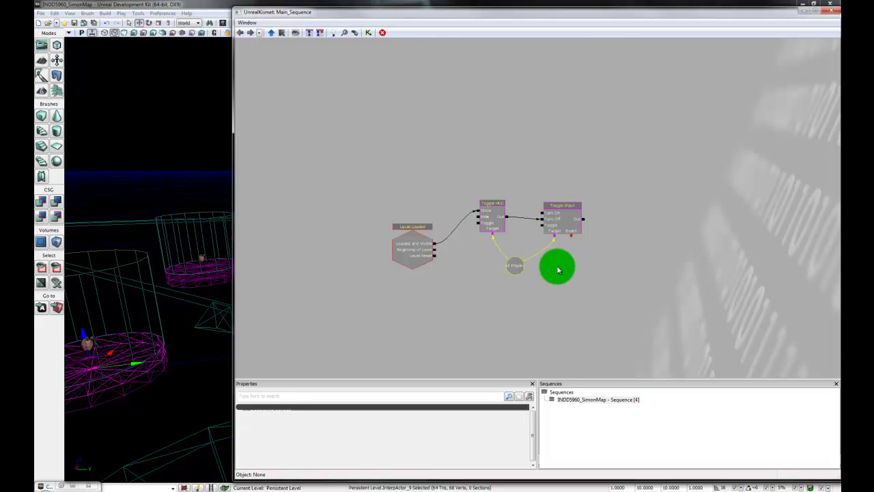
right_click(566, 258)
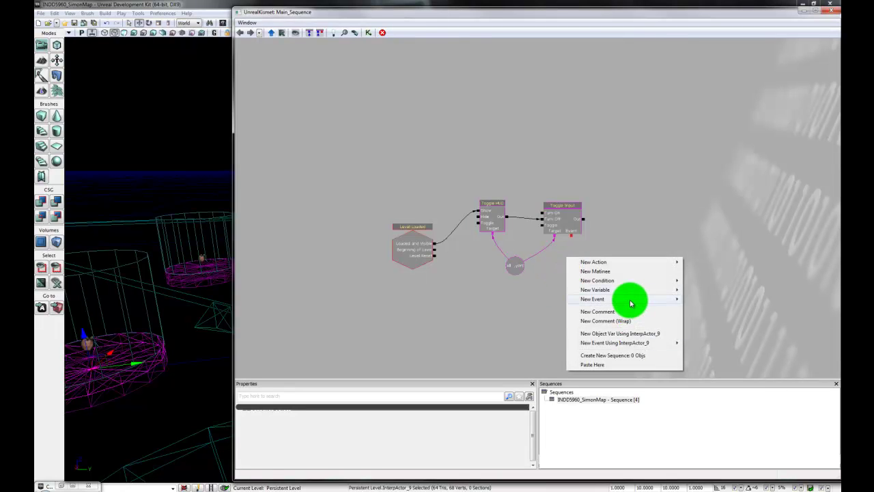
mouse_move(628, 289)
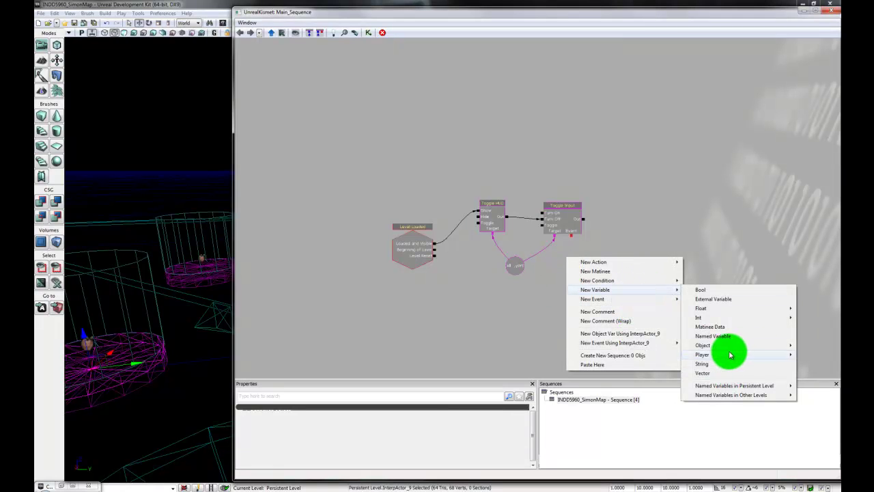
click(558, 266)
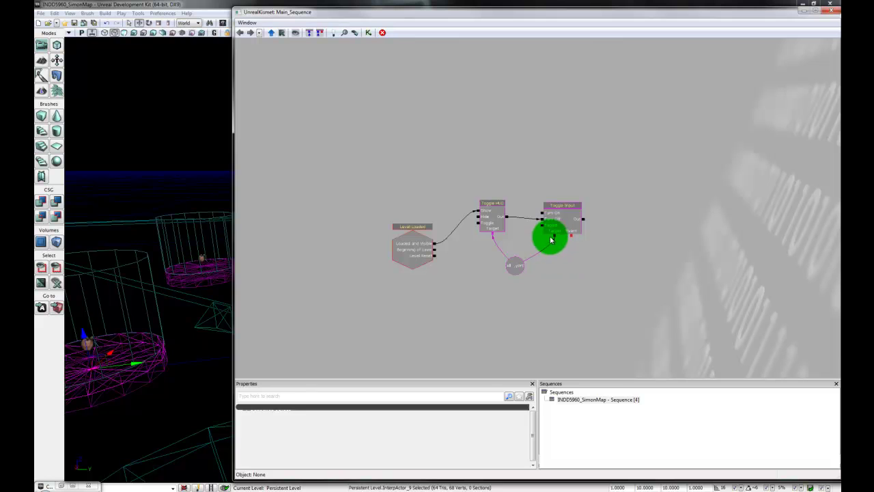
- Centre the All Players variable beneath and between the Toggle HUD and Toggle Input actions
click(514, 267)
ctrl+drag(516, 278, 523, 260)
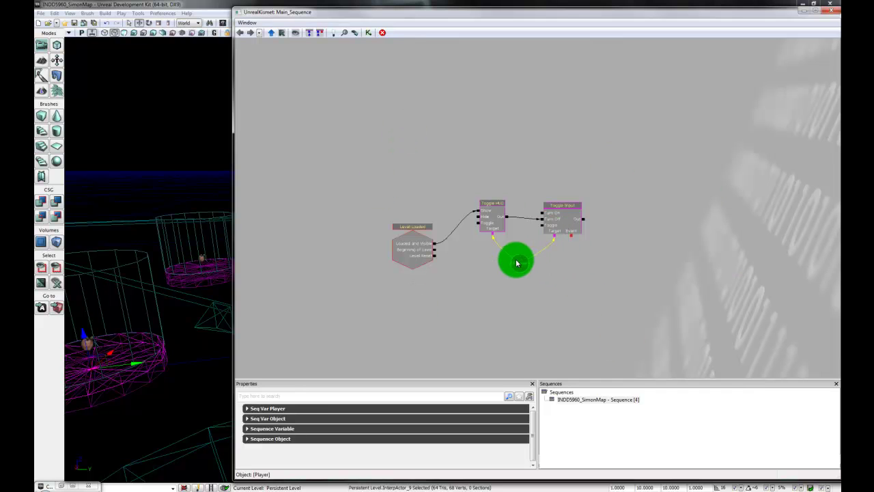
- Select InterpActor_0 in the level and add a Toggle Hidden action after the Toggle Input action
drag(648, 268, 524, 268)
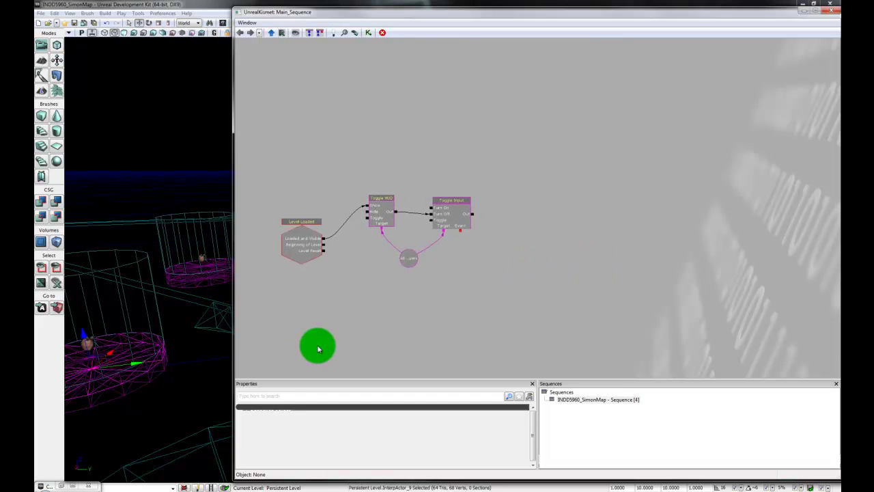
click(143, 384)
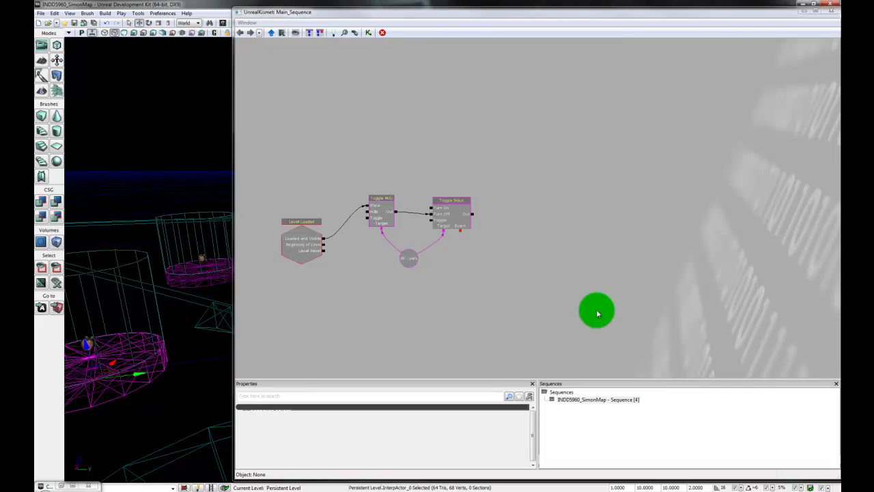
right_click(524, 220)
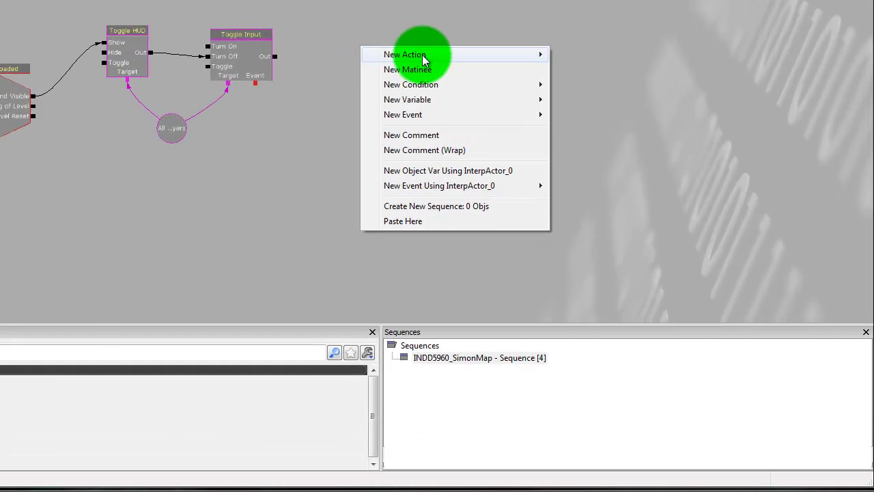
mouse_move(570, 216)
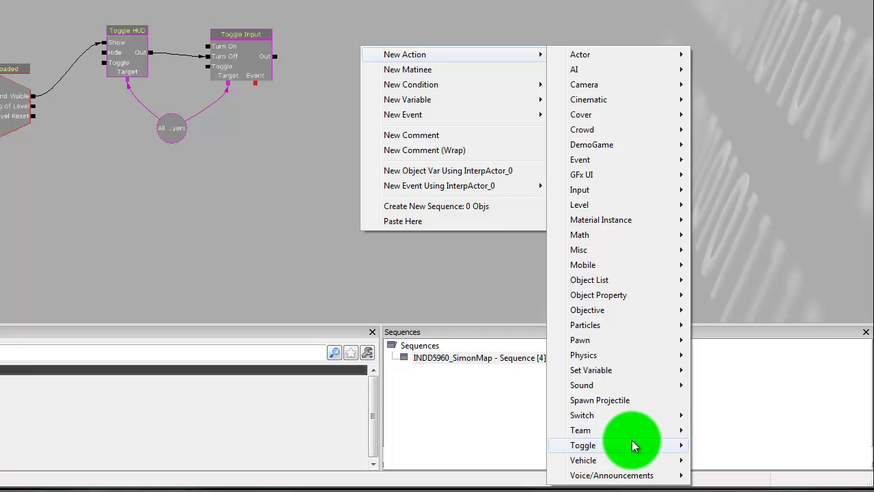
mouse_move(632, 441)
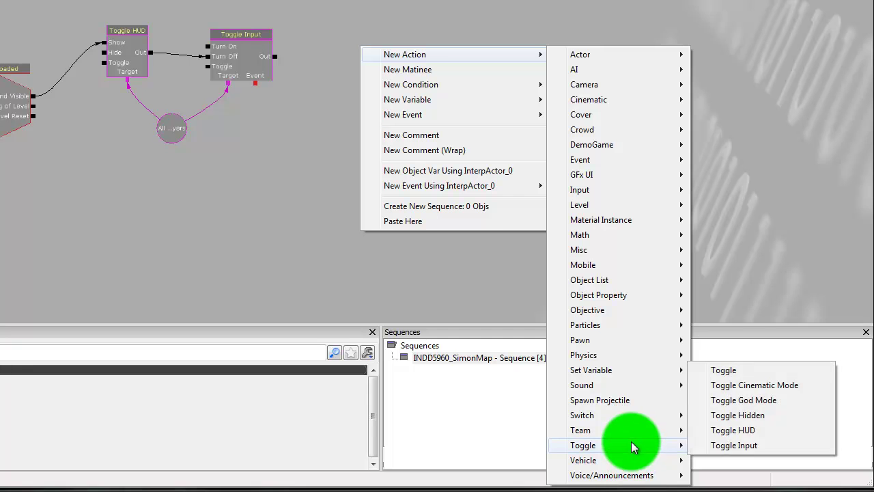
click(768, 417)
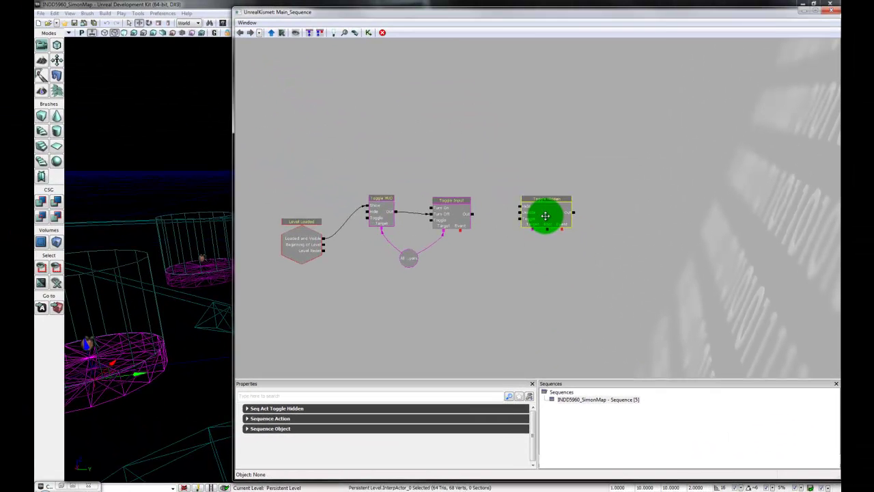
- Link the Out output of Toggle Input to the Hide input of the Toggle Hidden action
click(480, 217)
drag(472, 217, 521, 219)
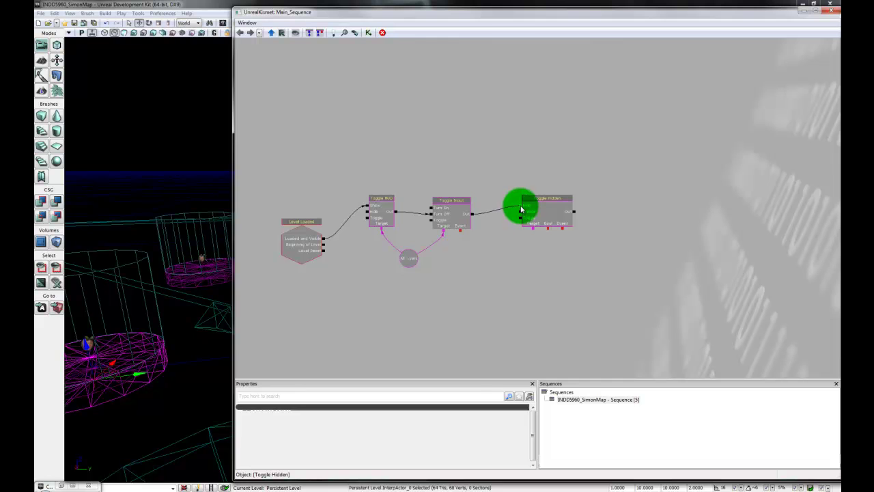
click(418, 333)
click(538, 226)
- Attach an object variable using InterpActor_0 to Toggle Hidden's Target and move it slightly down beside the connector
drag(146, 412, 132, 262)
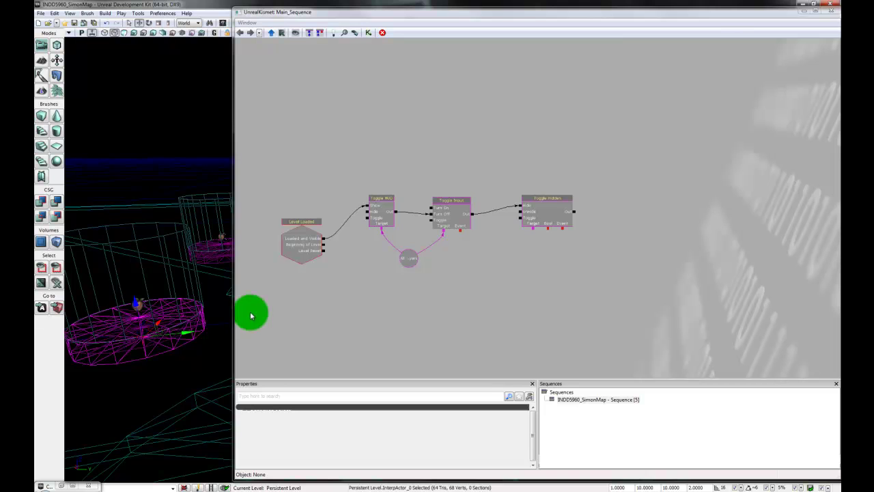
drag(173, 369, 187, 379)
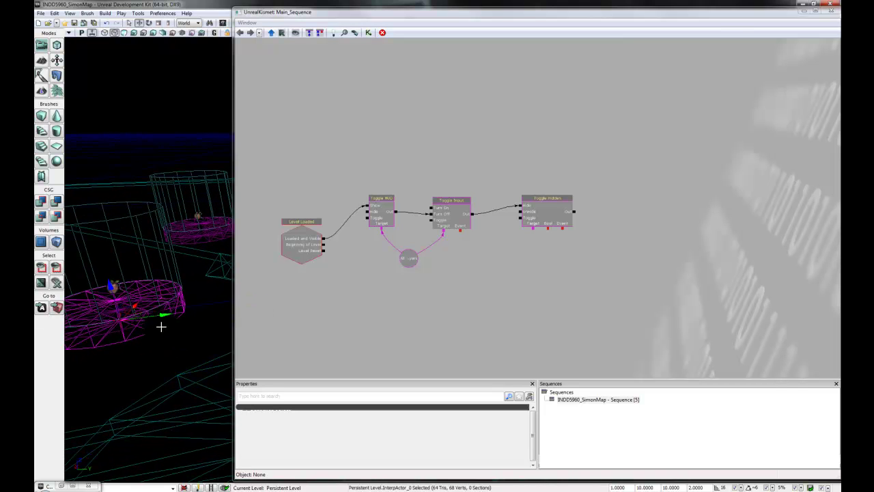
drag(174, 342, 175, 332)
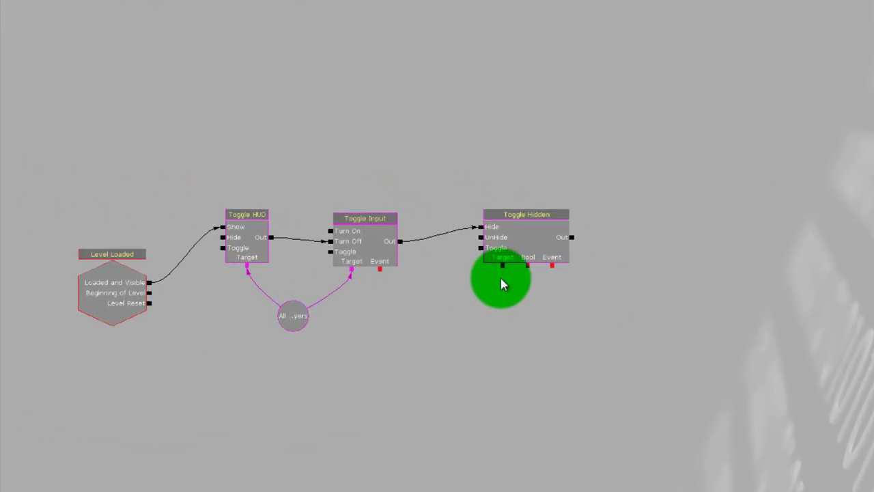
right_click(502, 266)
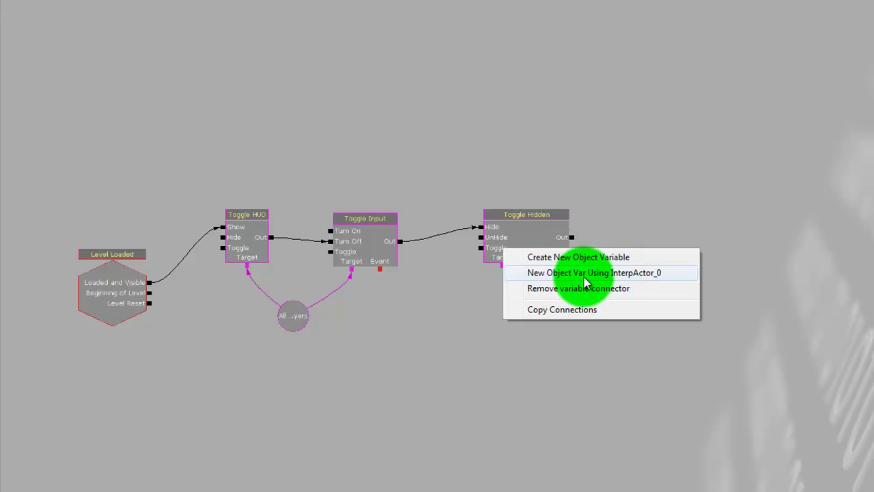
click(631, 276)
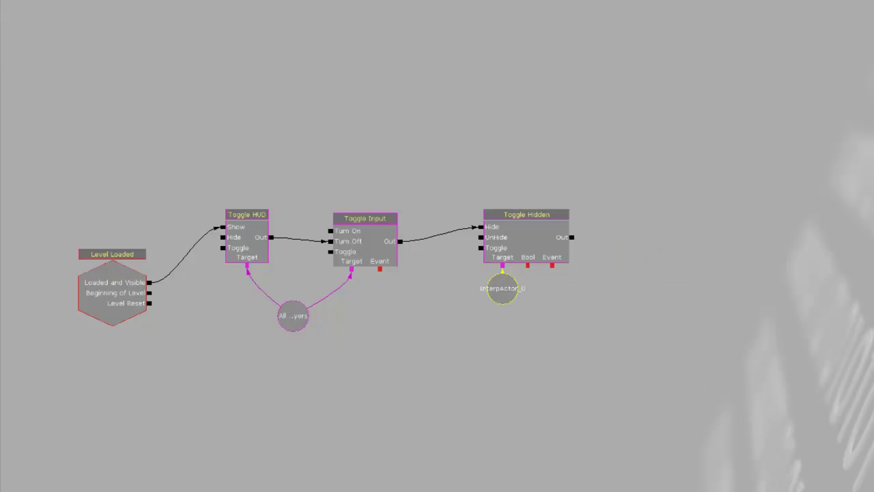
drag(512, 294, 476, 321)
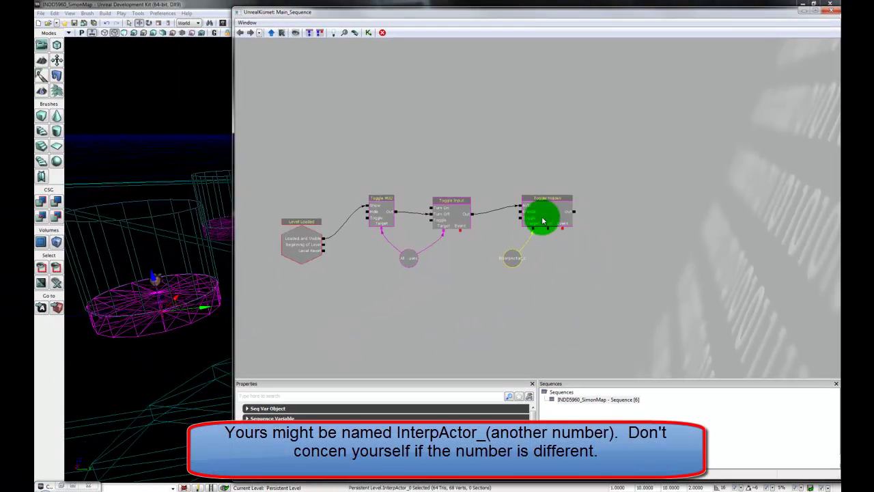
- Add object variables for the other three cylinder InterpActors to Toggle Hidden's Target and move them down in line with the InterpActor_0 variable
drag(128, 397, 165, 354)
click(164, 249)
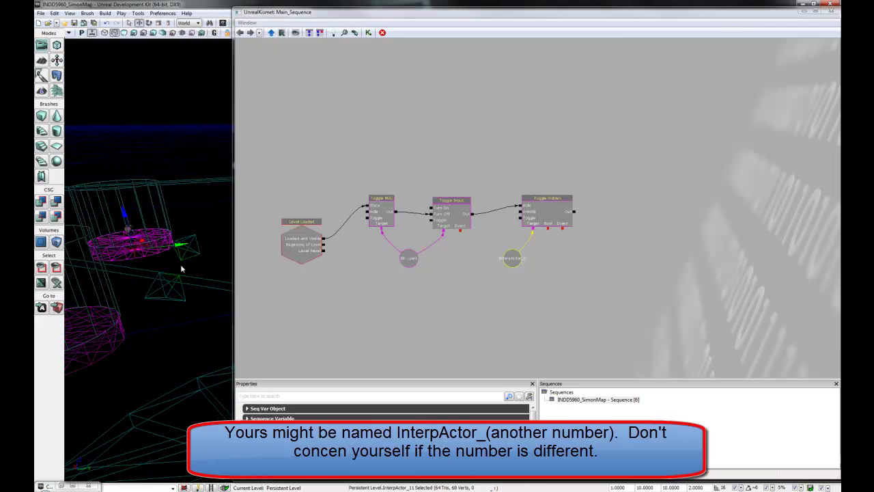
mouse_move(164, 399)
mouse_down()
mouse_move(273, 385)
mouse_move(177, 394)
mouse_up()
ctrl+click(171, 260)
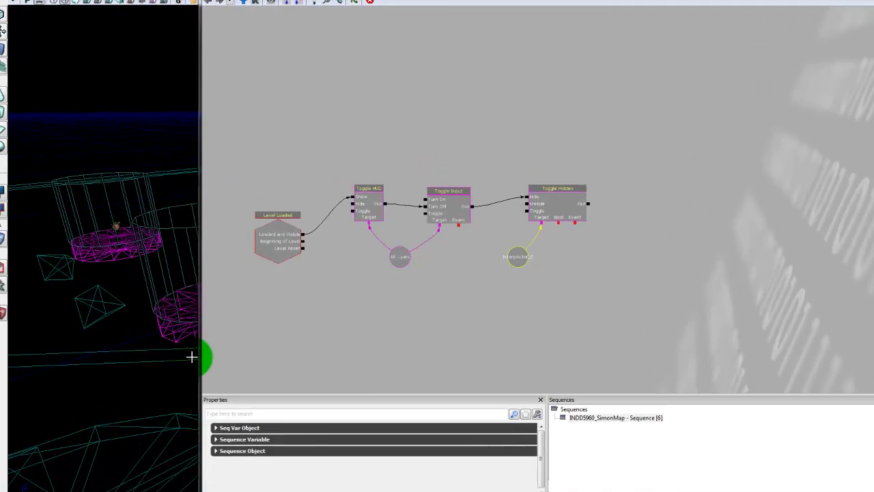
click(574, 239)
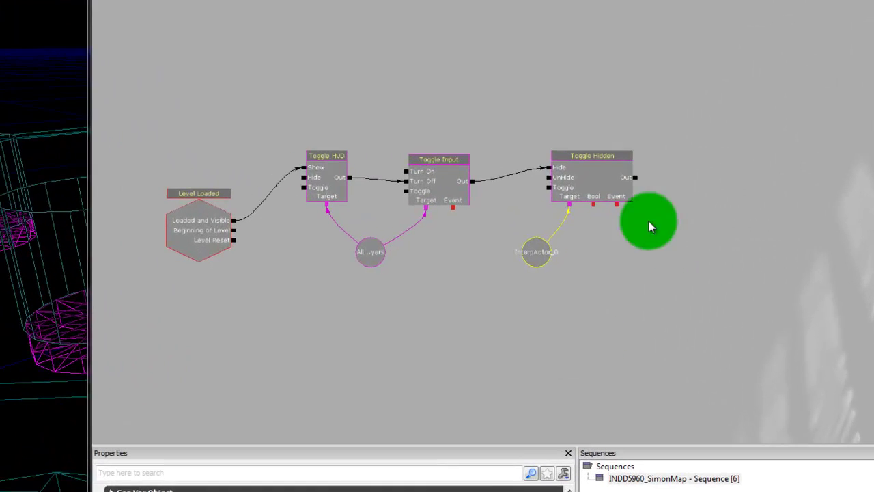
right_click(572, 204)
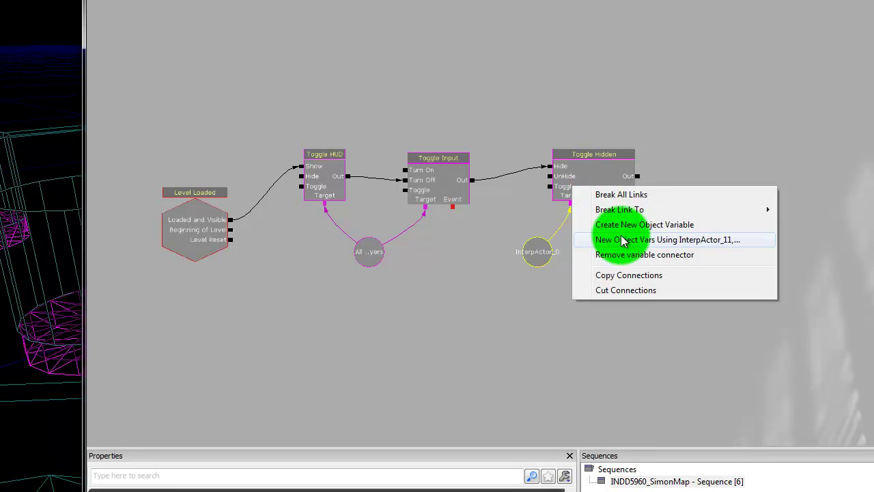
click(755, 250)
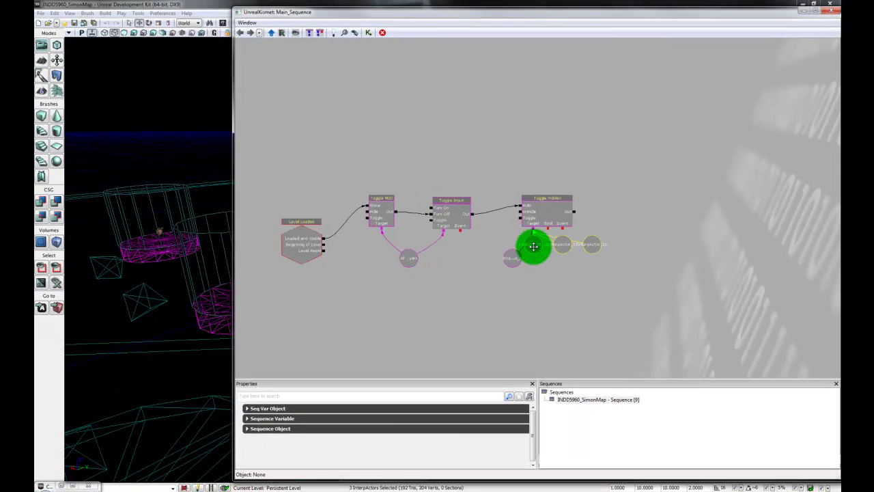
drag(534, 246, 540, 260)
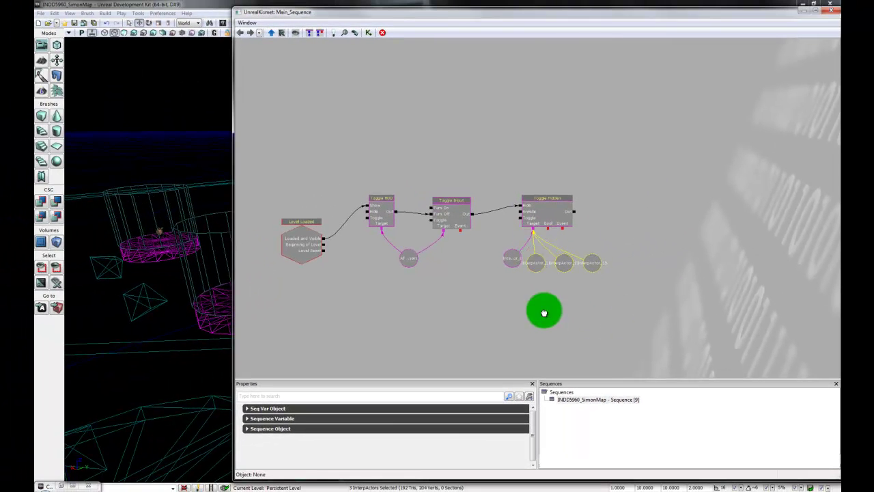
click(546, 311)
- Move the Kismet window out of the way, play the level to test the joystick input, and close the preview
drag(343, 11, 353, 149)
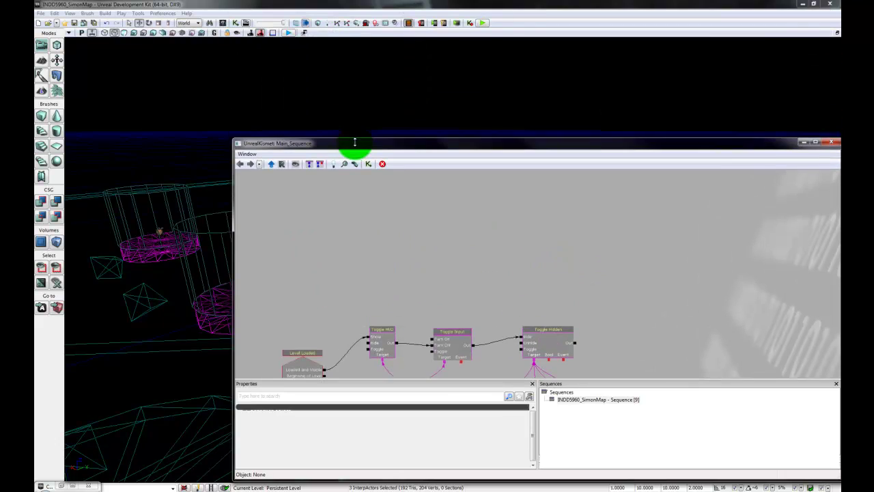
drag(503, 152, 538, 77)
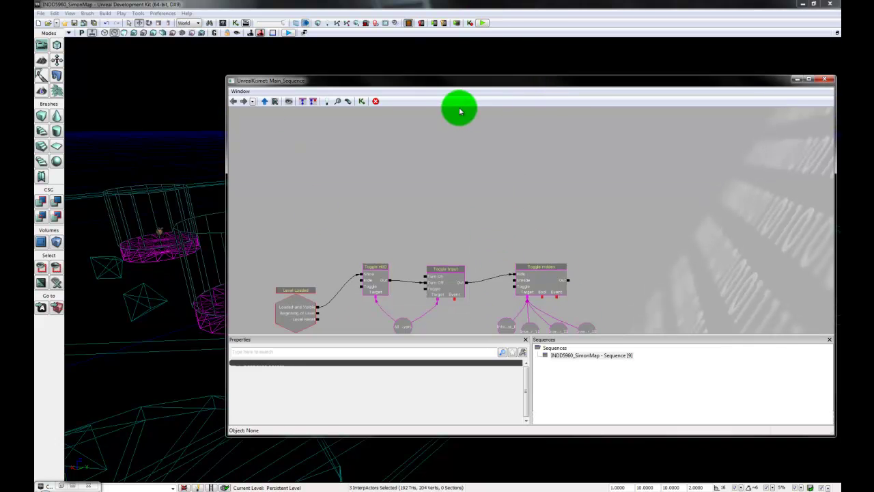
click(481, 23)
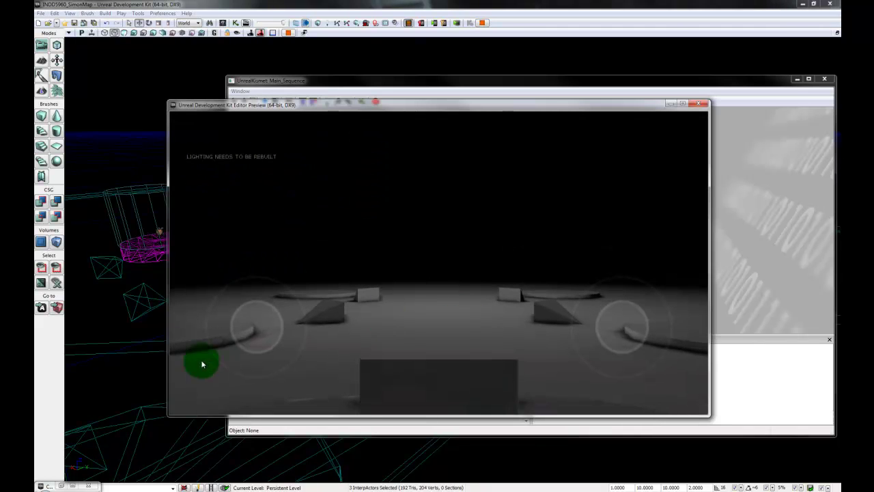
drag(268, 336, 599, 299)
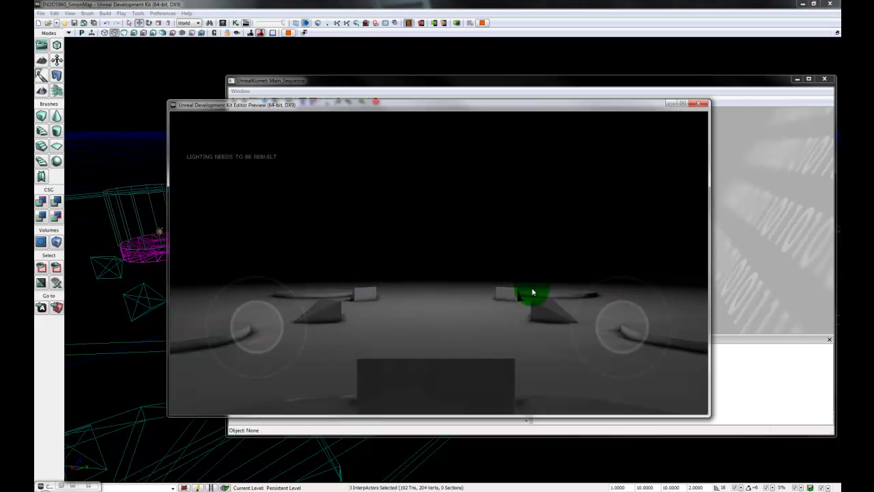
click(698, 103)
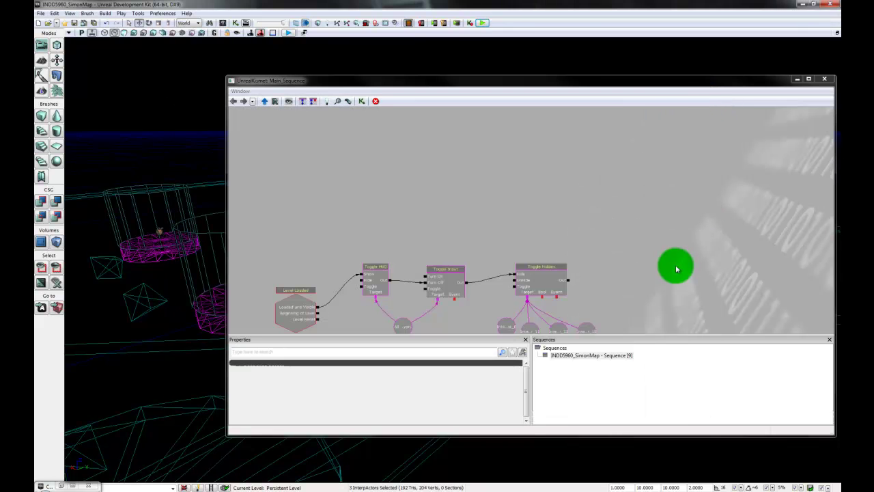
drag(442, 212, 476, 77)
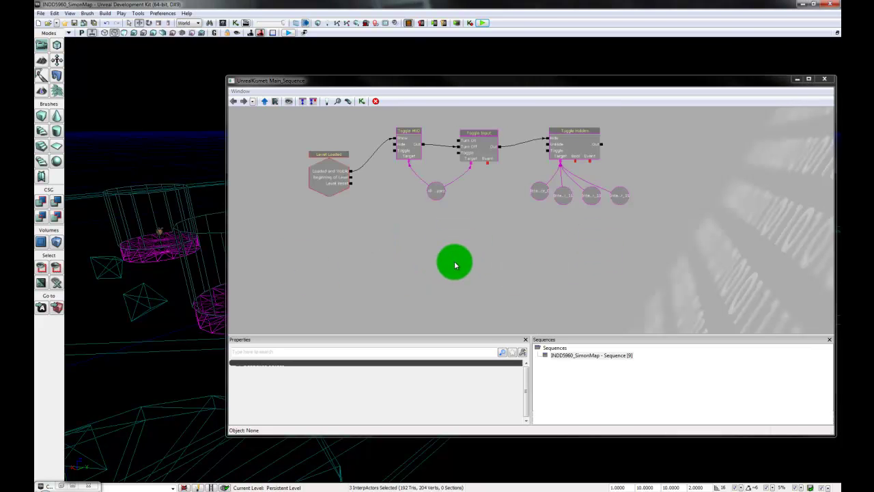
- Add a second Toggle Hidden action in the empty area below the existing Kismet chain
drag(453, 239, 468, 242)
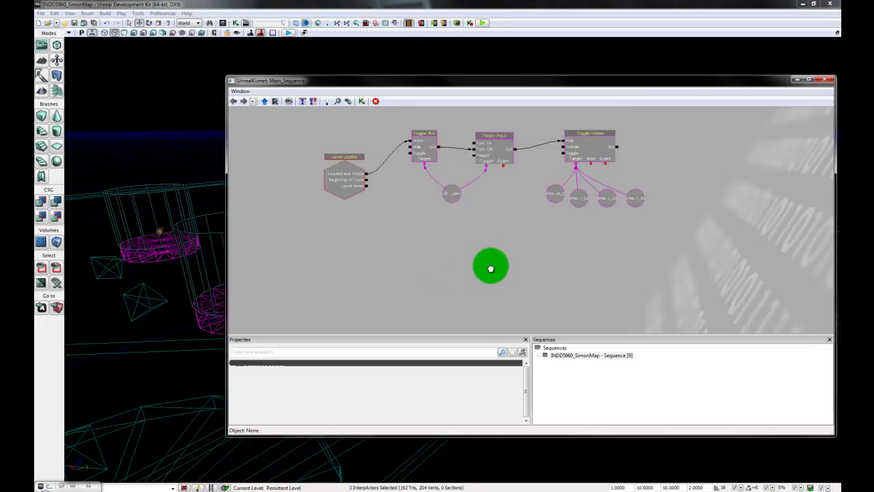
drag(490, 263, 489, 241)
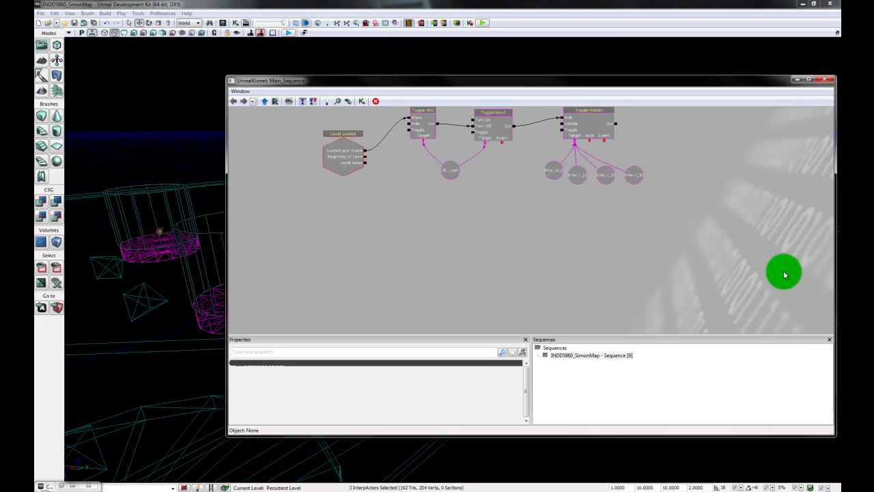
drag(547, 269, 536, 297)
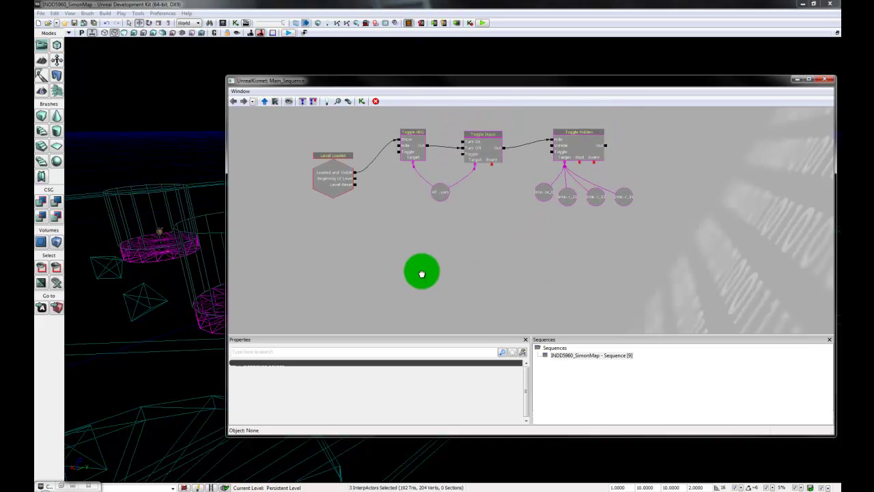
drag(422, 269, 422, 253)
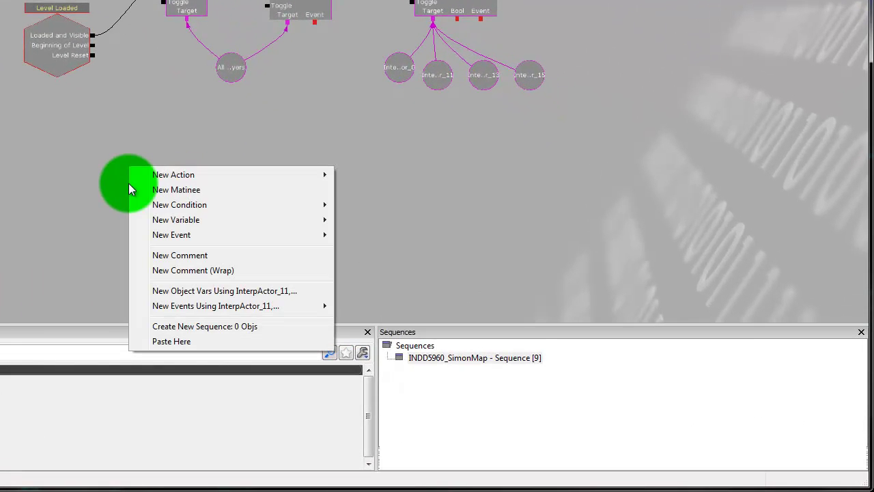
right_click(129, 174)
mouse_move(236, 179)
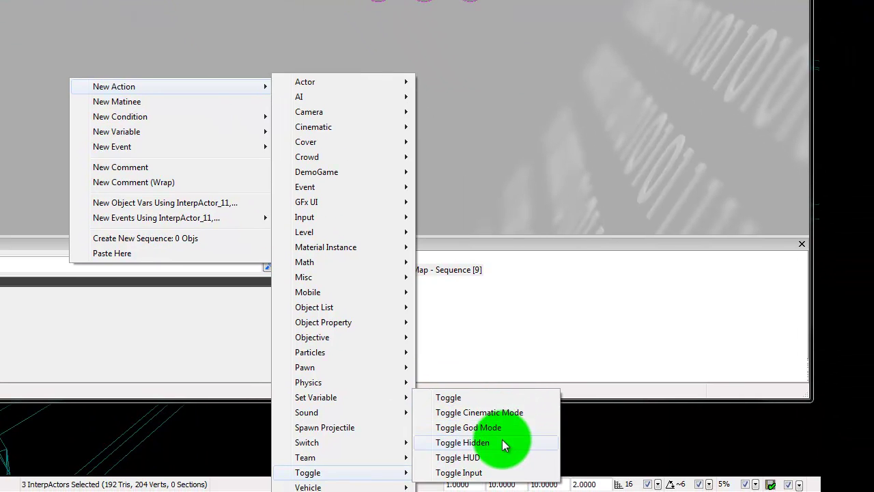
click(502, 443)
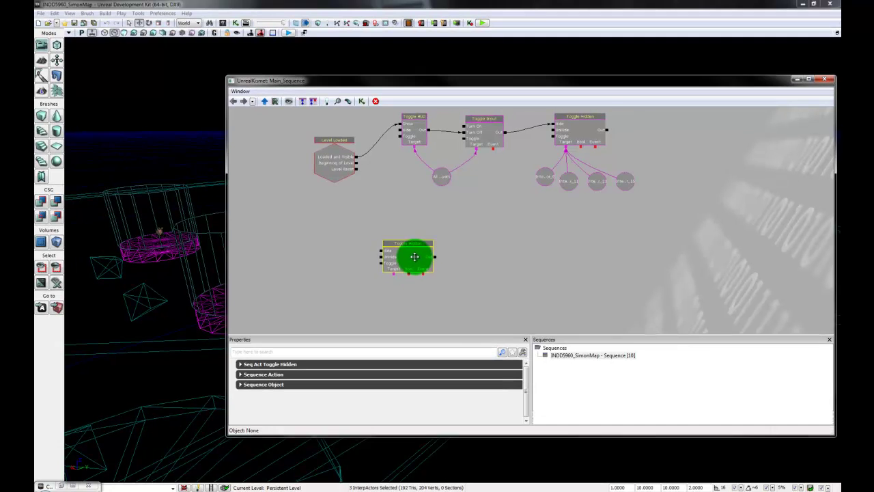
drag(414, 257, 420, 254)
drag(487, 291, 495, 262)
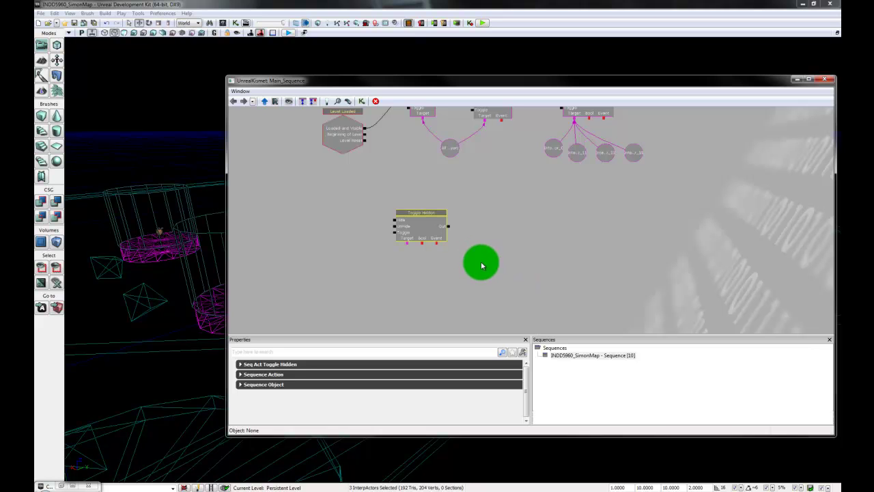
drag(529, 235, 523, 257)
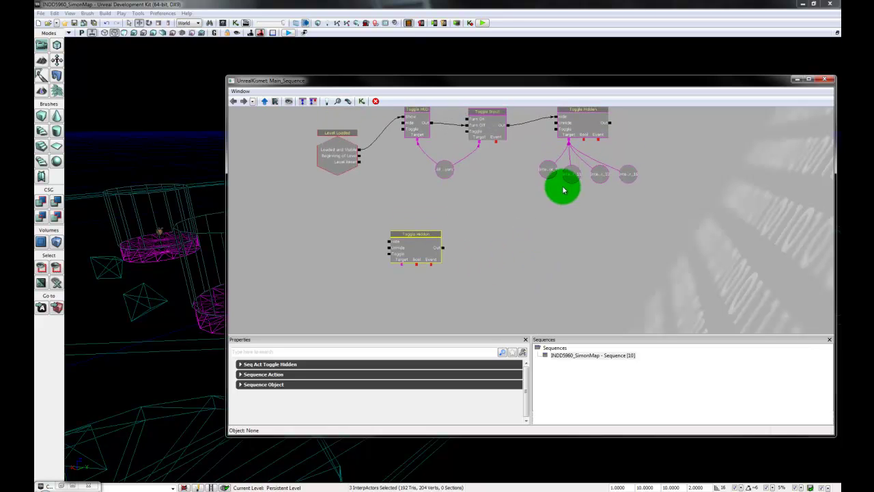
- Narrow the Kismet window to uncover the level viewport and bring the InterpActor cylinders into view
click(545, 176)
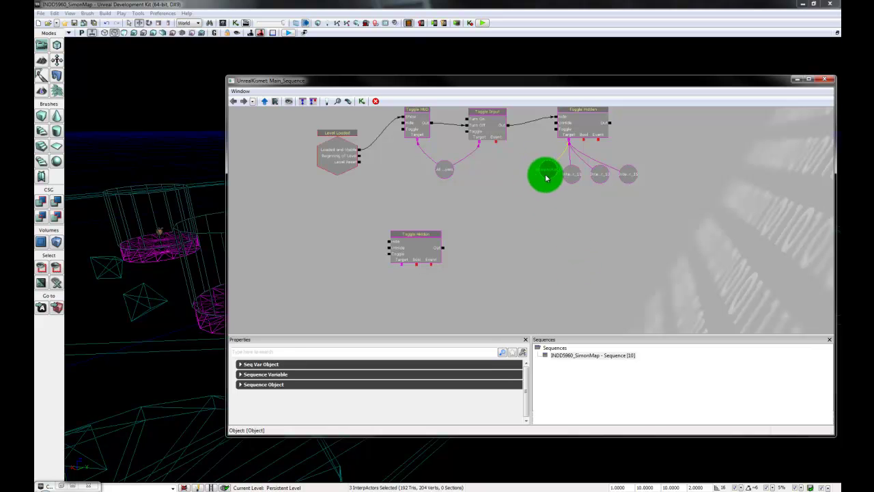
drag(109, 373, 64, 349)
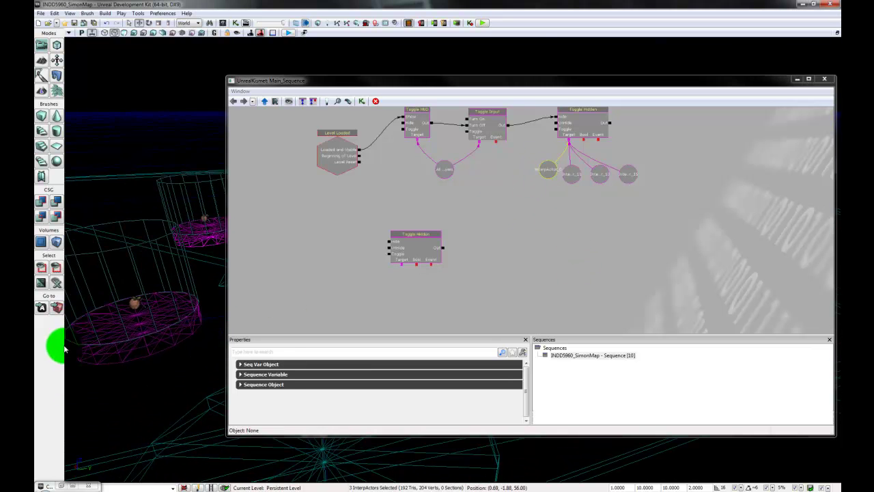
drag(228, 208, 471, 205)
drag(382, 319, 400, 183)
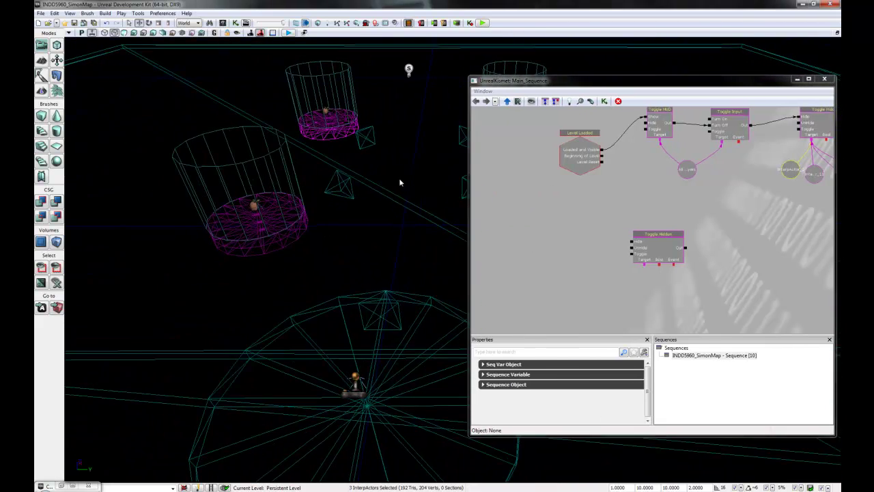
- Attach an object variable using InterpActor_0 to the new Toggle Hidden's Target and place it below left of the action
click(281, 247)
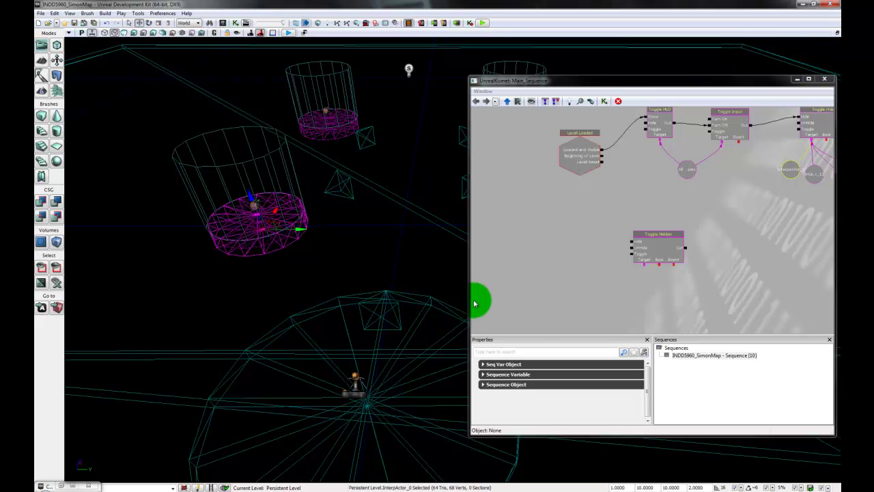
drag(698, 237, 683, 226)
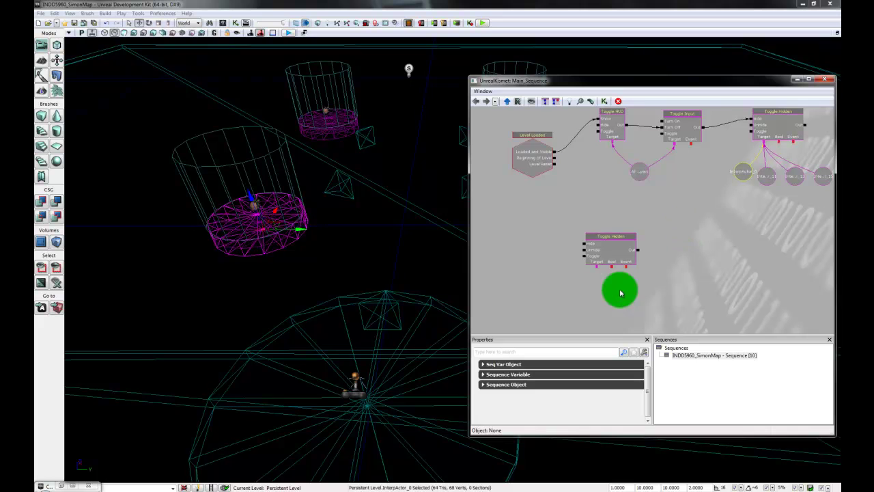
click(596, 269)
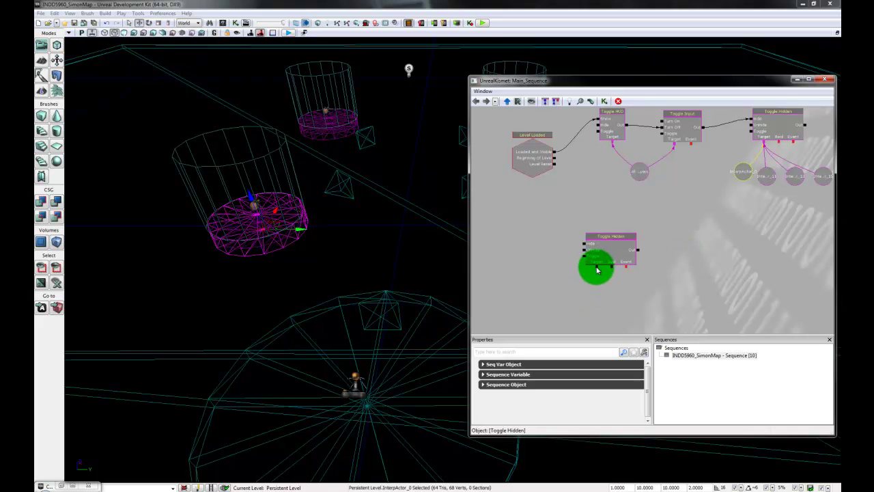
right_click(596, 268)
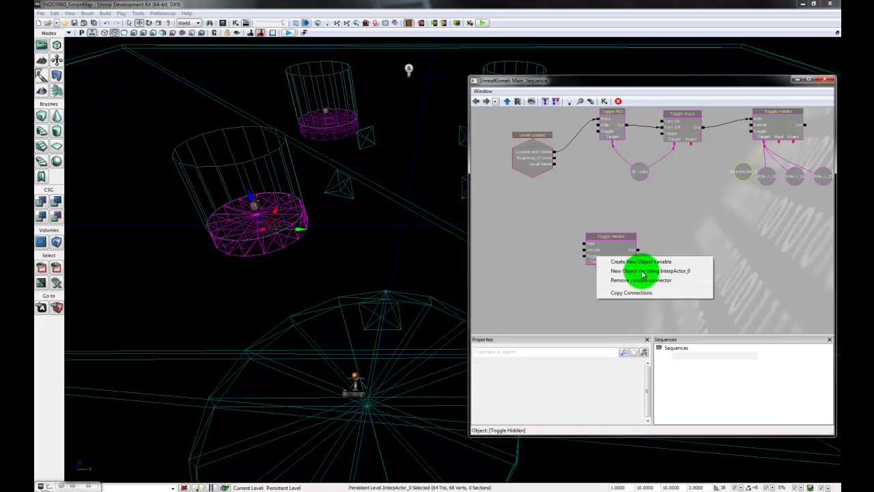
click(695, 271)
drag(605, 292, 561, 306)
- Link the first Toggle Hidden's Out output to the Toggle input of the second Toggle Hidden
drag(695, 246, 709, 220)
click(700, 141)
drag(801, 134, 571, 255)
drag(707, 297, 678, 308)
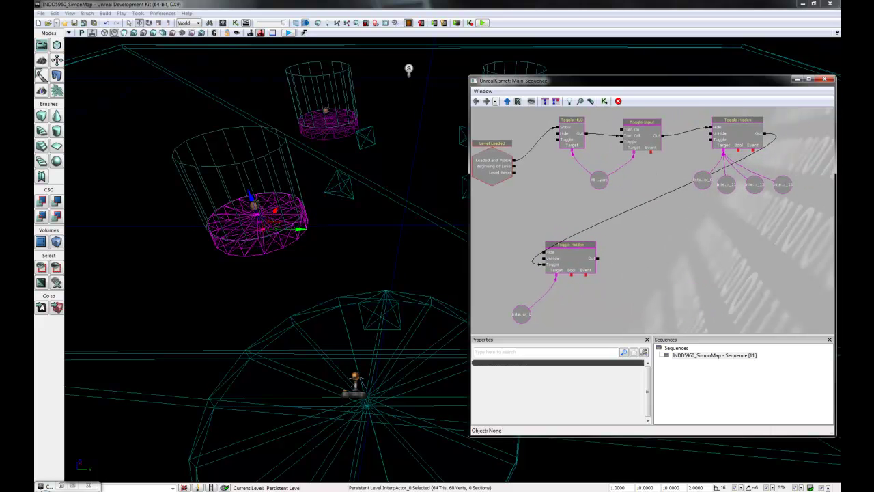
click(192, 243)
drag(696, 312, 690, 305)
click(778, 143)
click(564, 263)
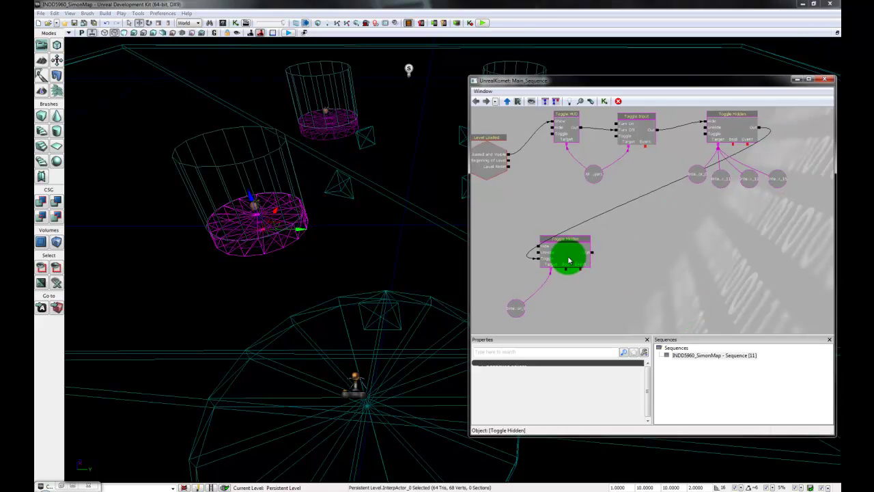
click(571, 259)
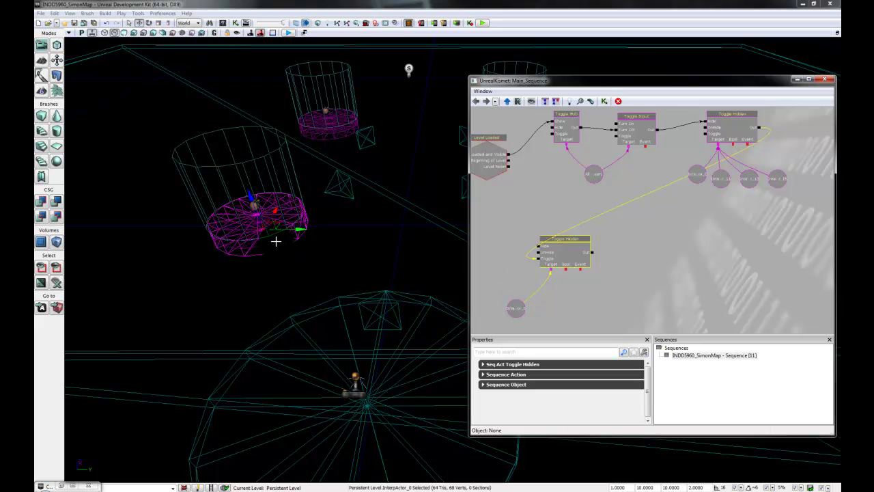
- Attach an object variable using InterpActor_9 to the second Toggle Hidden's Target and position it beside the InterpActor_0 variable
click(274, 242)
mouse_move(308, 251)
right_down()
mouse_move(95, 473)
mouse_move(73, 39)
mouse_move(65, 142)
mouse_move(306, 244)
right_up()
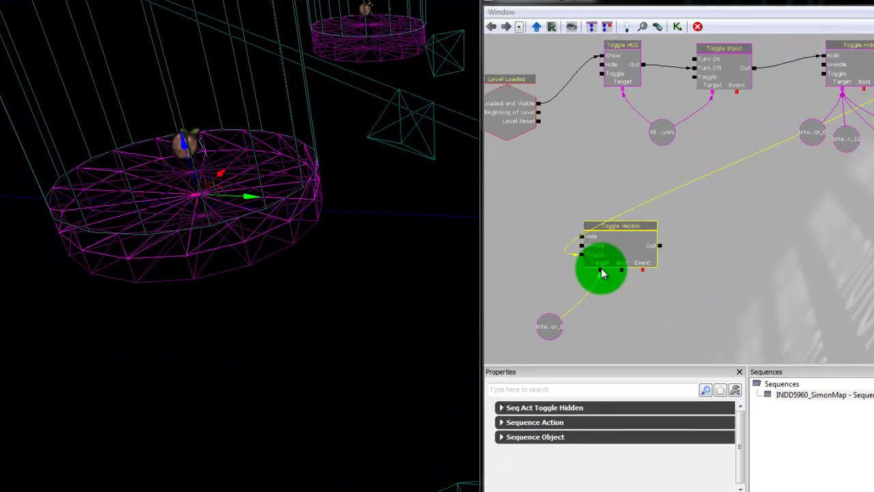
right_click(603, 274)
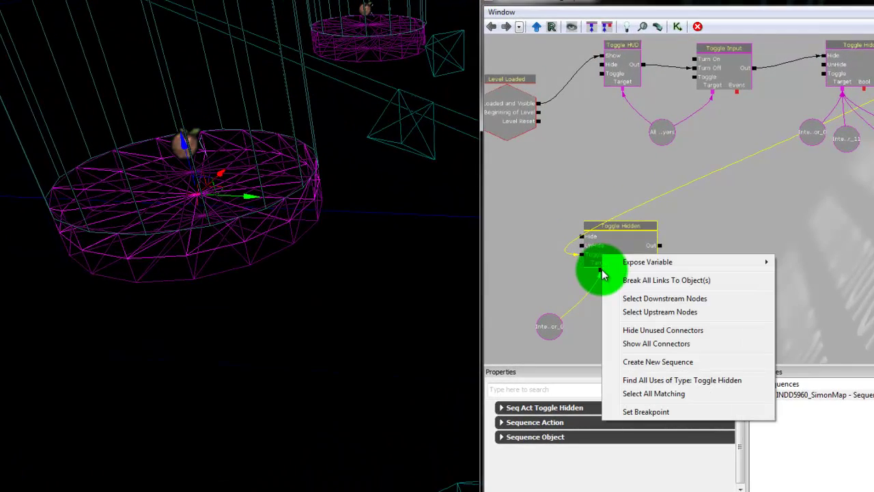
click(601, 273)
right_click(598, 271)
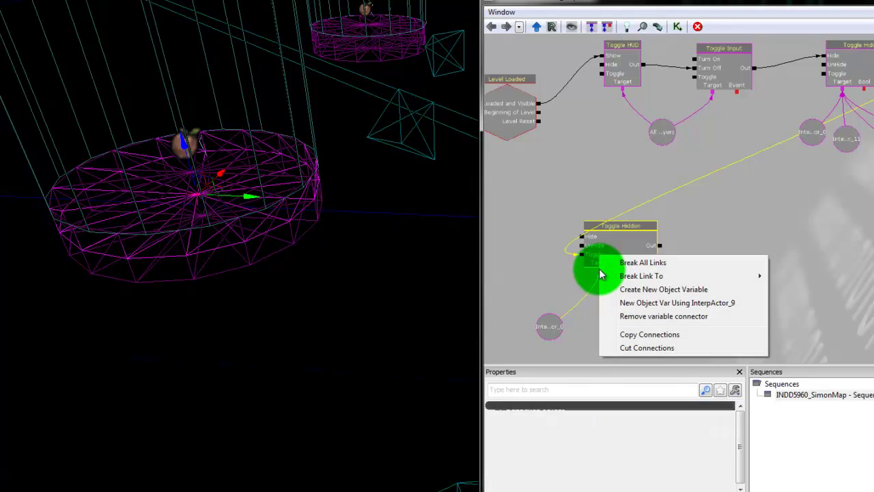
click(665, 307)
drag(611, 303, 603, 330)
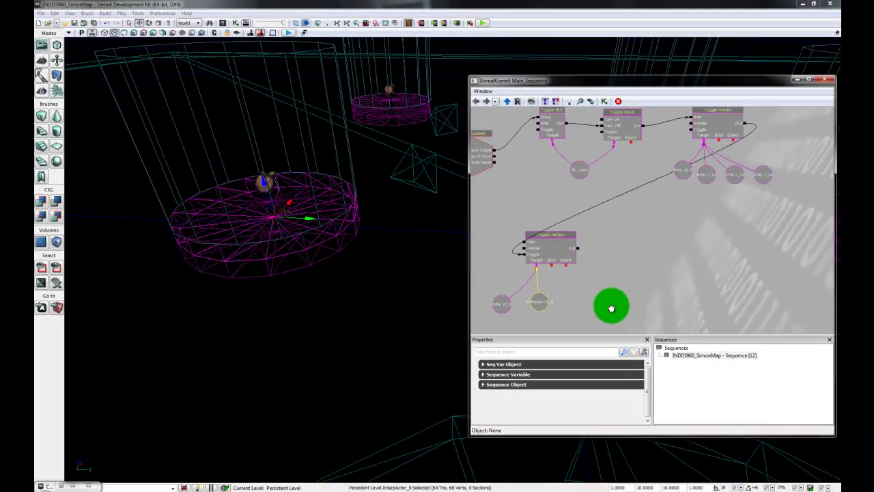
mouse_move(611, 309)
mouse_down()
mouse_move(621, 299)
mouse_move(617, 305)
mouse_move(609, 285)
mouse_move(618, 290)
mouse_up()
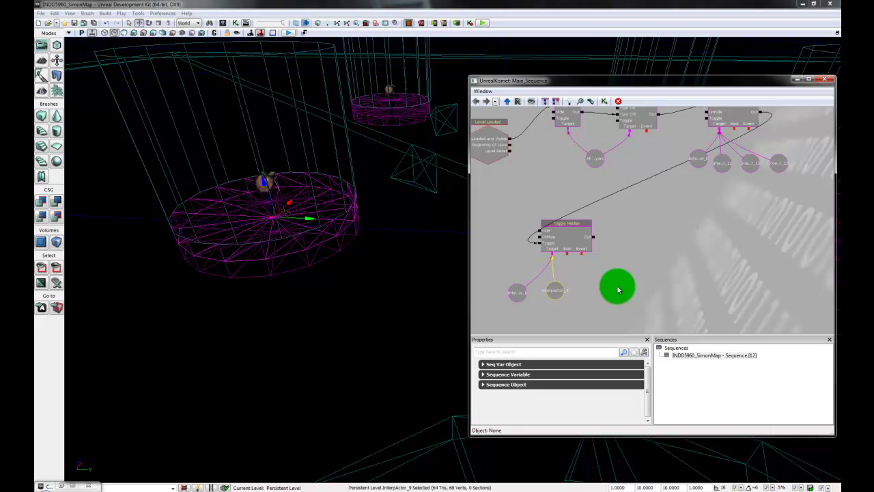
mouse_move(618, 290)
mouse_down()
mouse_move(654, 307)
mouse_move(646, 273)
mouse_move(563, 244)
mouse_move(605, 258)
mouse_move(493, 276)
mouse_move(501, 261)
mouse_move(539, 265)
mouse_up()
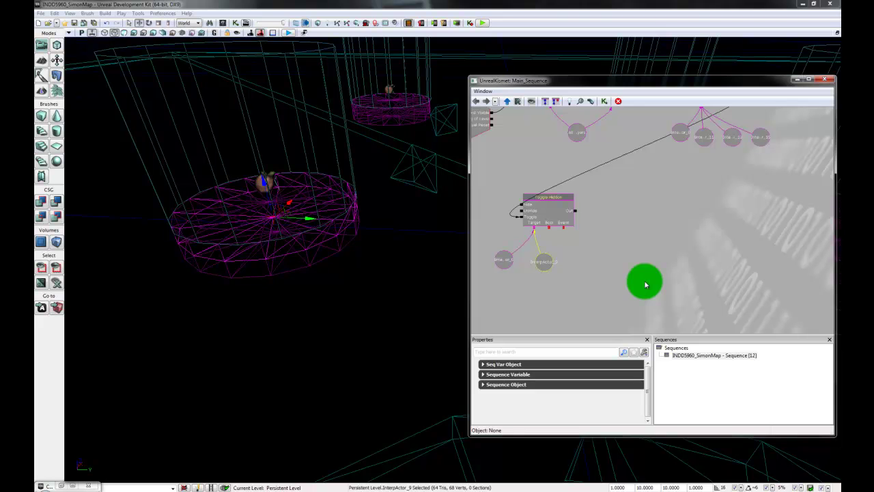
- Add a Play Sound action and place it to the right of the second Toggle Hidden
drag(645, 285, 632, 237)
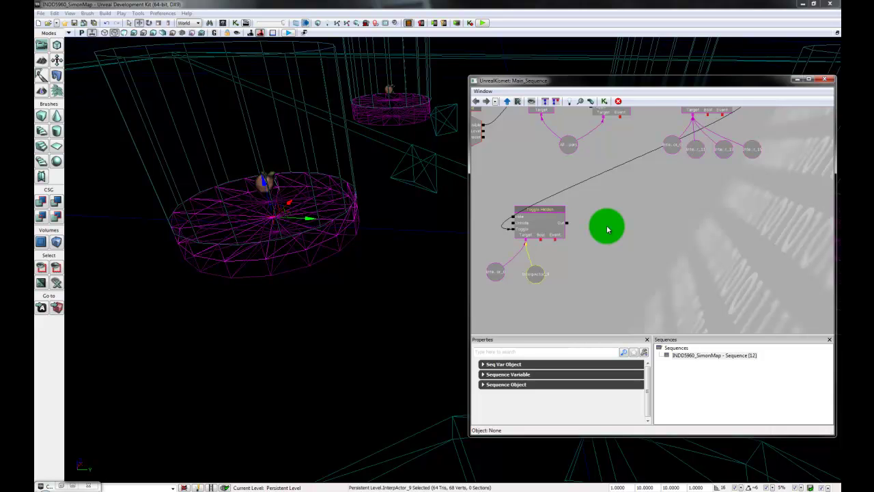
right_click(609, 228)
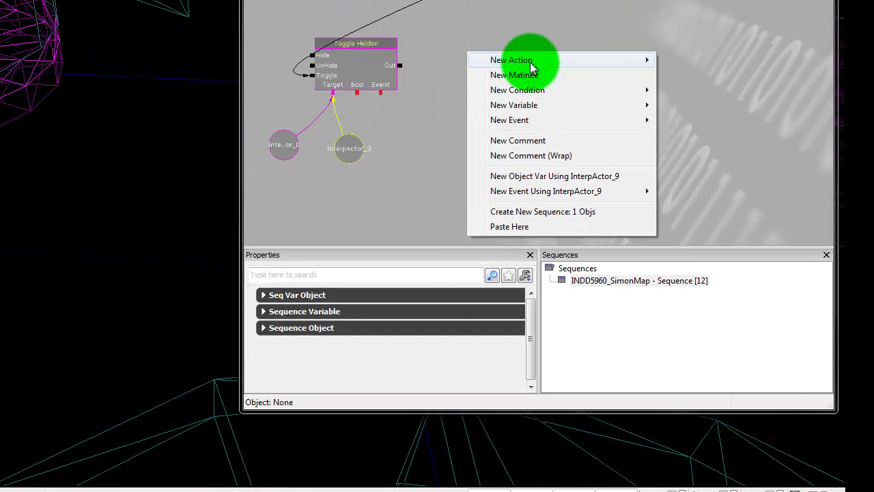
mouse_move(529, 61)
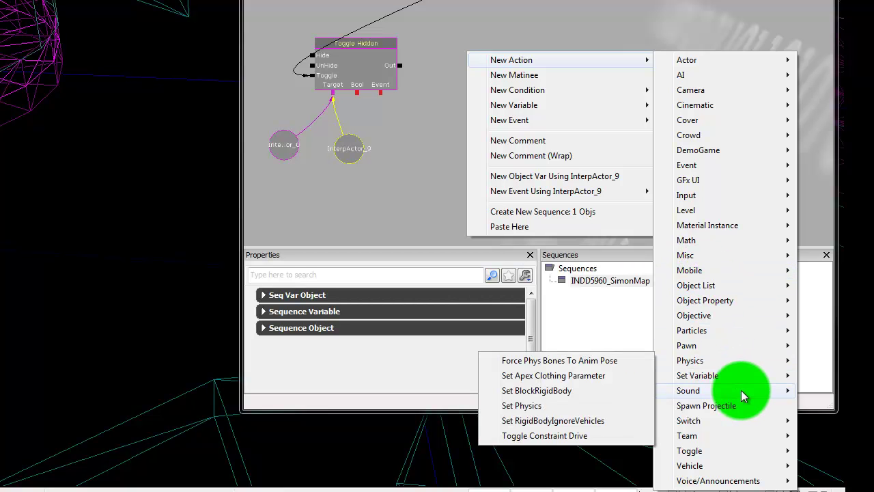
mouse_move(743, 396)
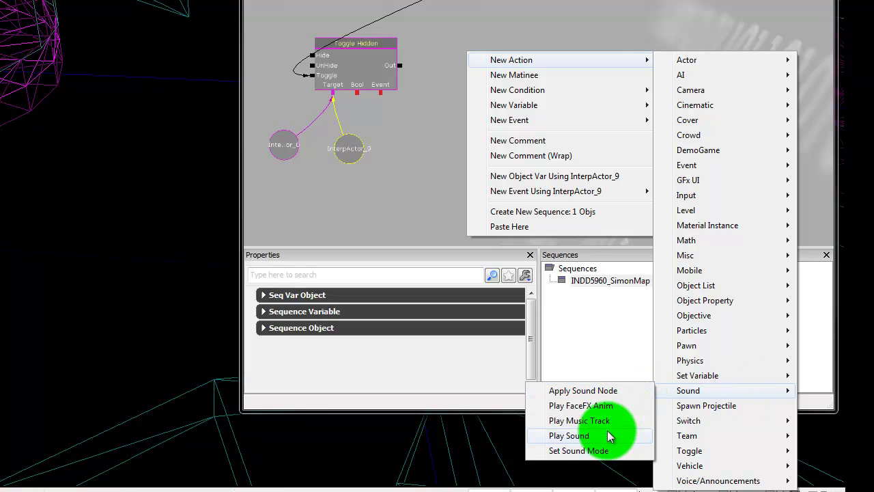
click(567, 436)
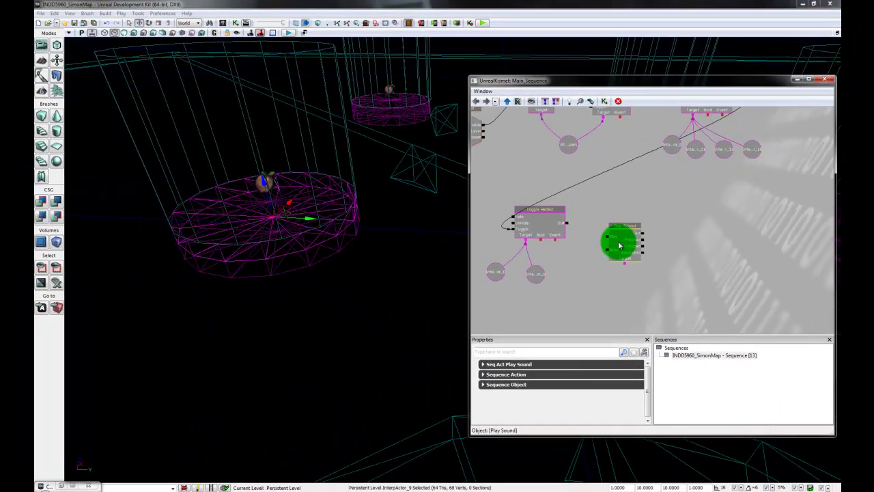
drag(619, 246, 609, 221)
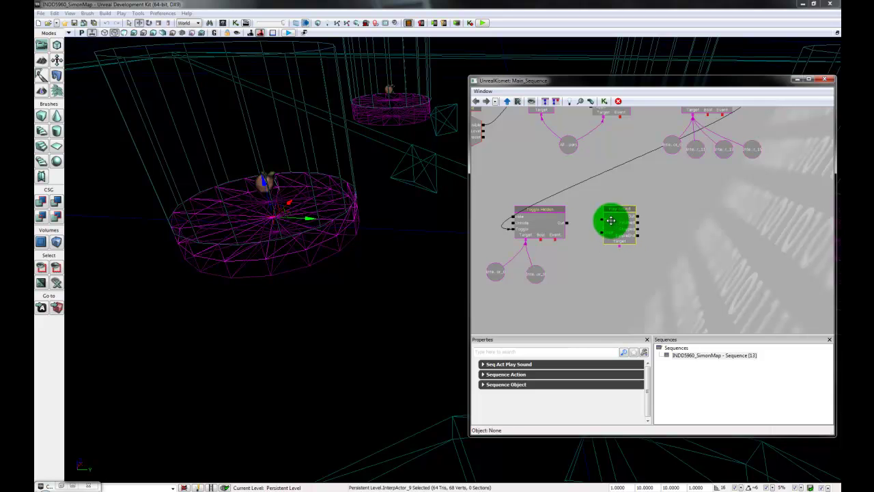
- Link the second Toggle Hidden's Out output to the Play input of the Play Sound action
click(570, 227)
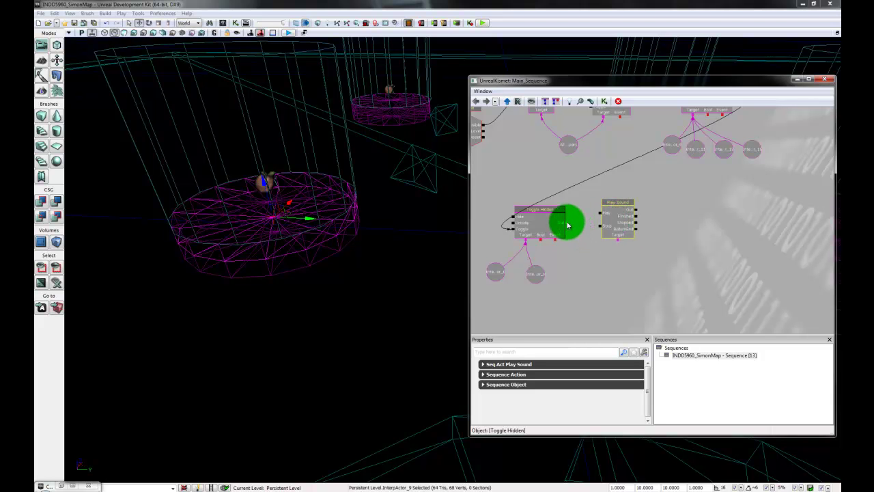
drag(567, 225, 603, 213)
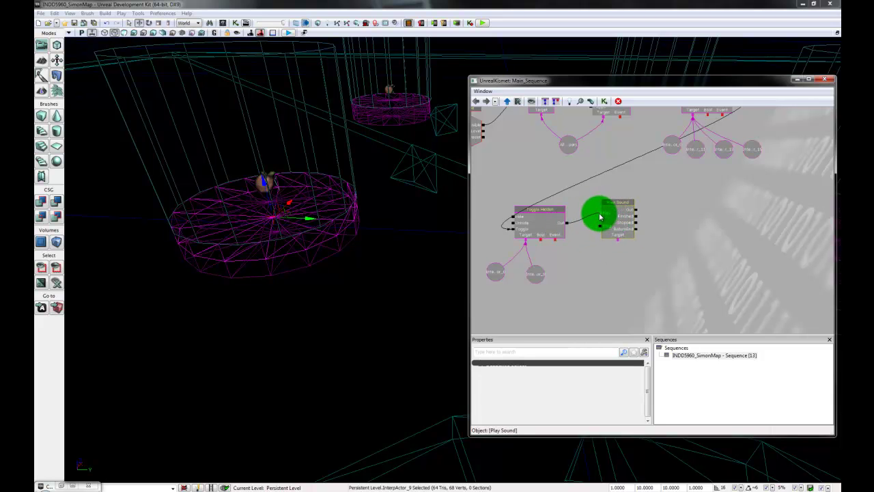
click(685, 300)
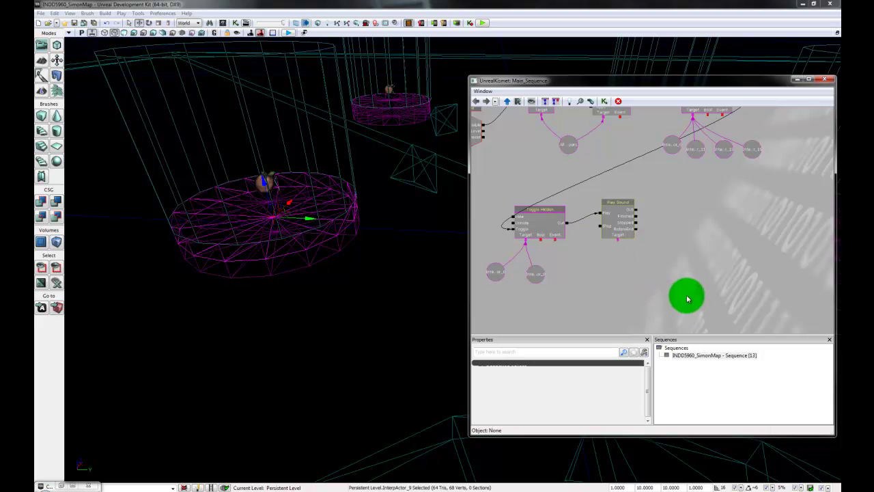
- Show the Play Sound action's full properties, with the Content Browser's sound assets beside them
click(616, 222)
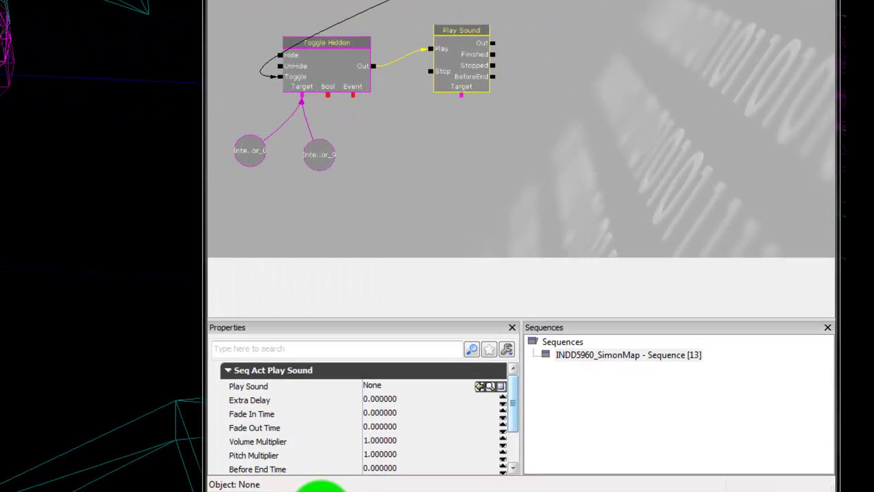
drag(347, 334, 348, 222)
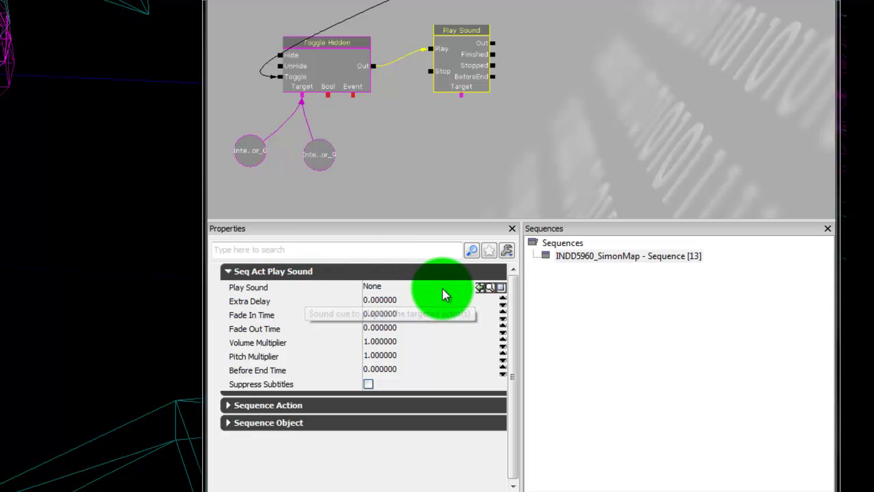
click(442, 289)
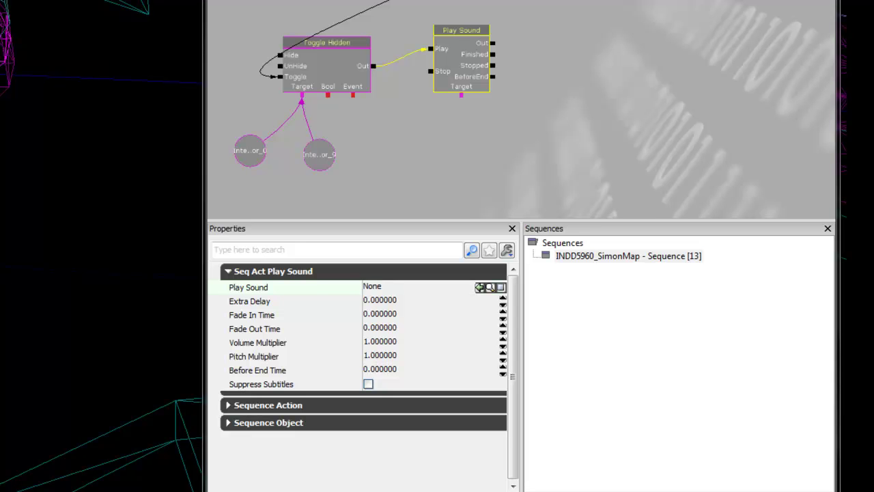
drag(7, 285, 134, 282)
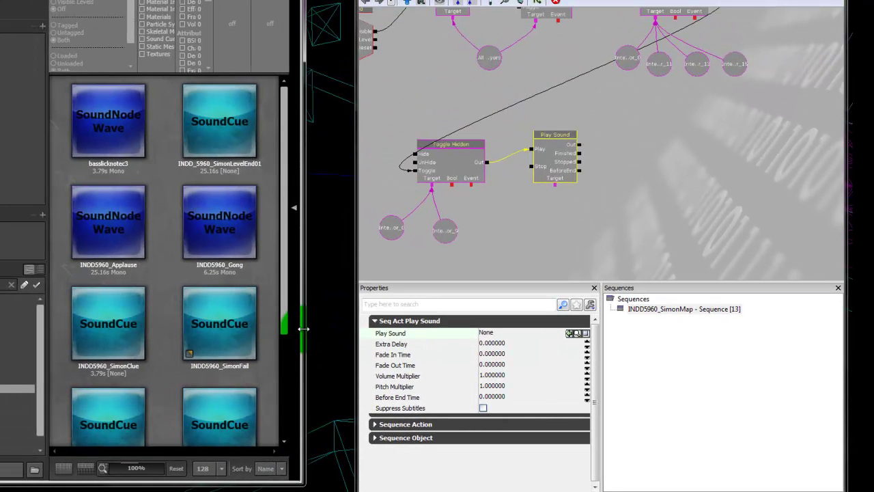
drag(304, 329, 310, 335)
- Examine the SoundNodeWave and SoundCue assets of the sample package in the Content Browser
click(232, 230)
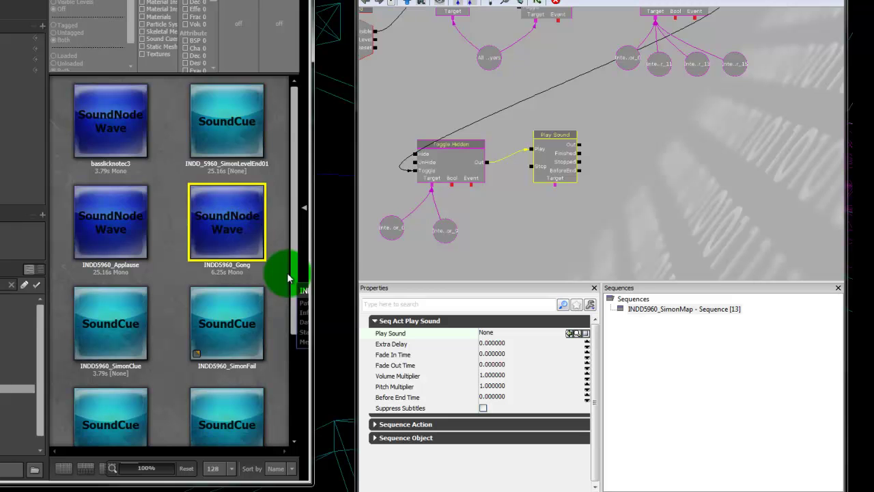
click(99, 231)
click(113, 131)
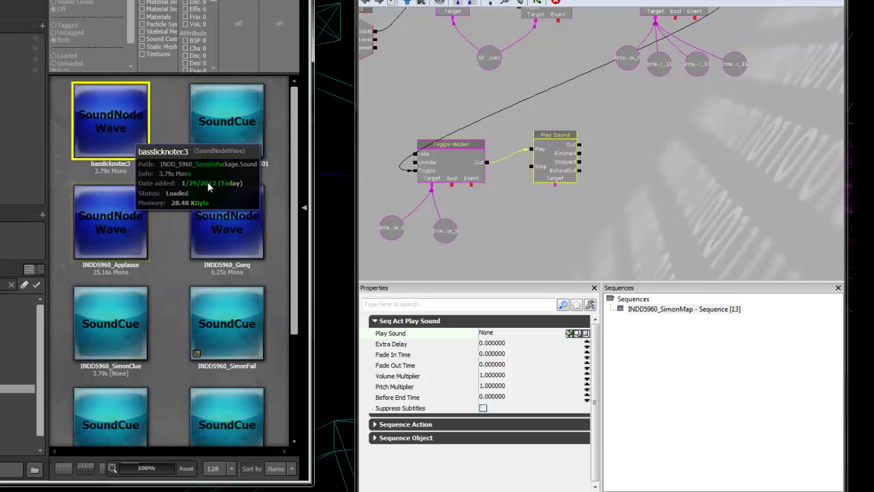
mouse_move(296, 292)
mouse_down()
mouse_move(289, 312)
mouse_move(294, 300)
mouse_up()
click(233, 111)
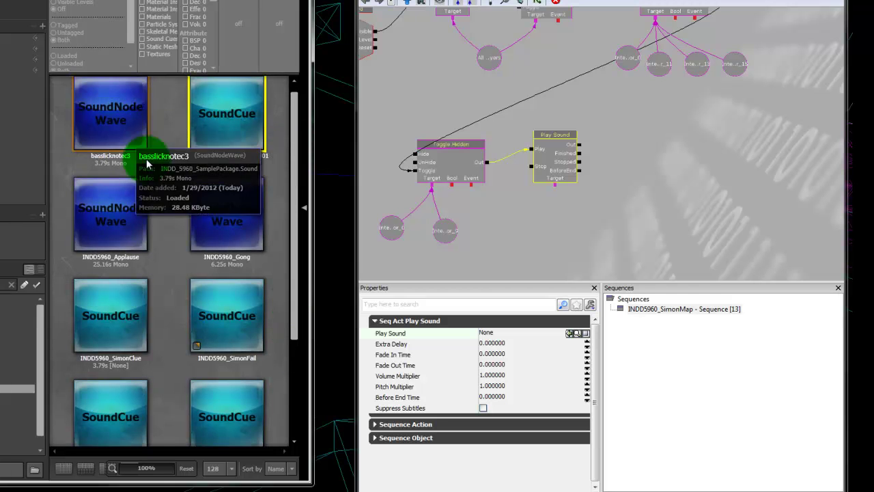
drag(293, 259, 289, 267)
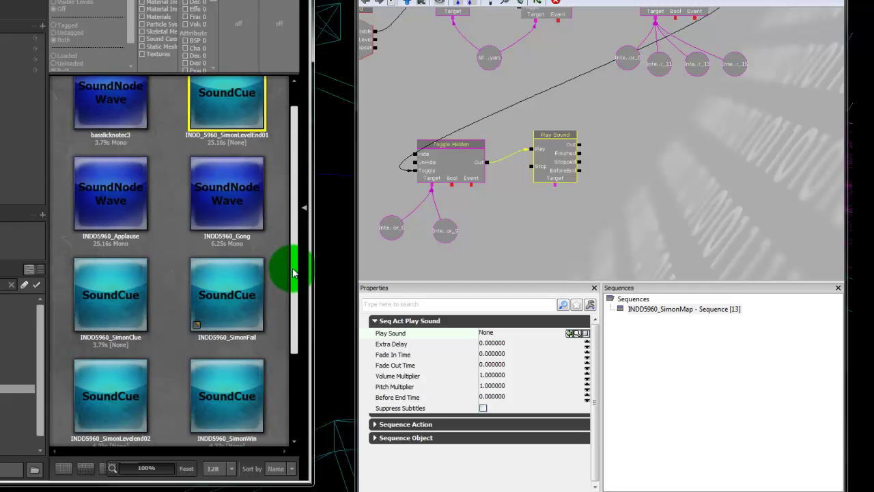
mouse_move(205, 117)
scroll(216, 116, up, 1)
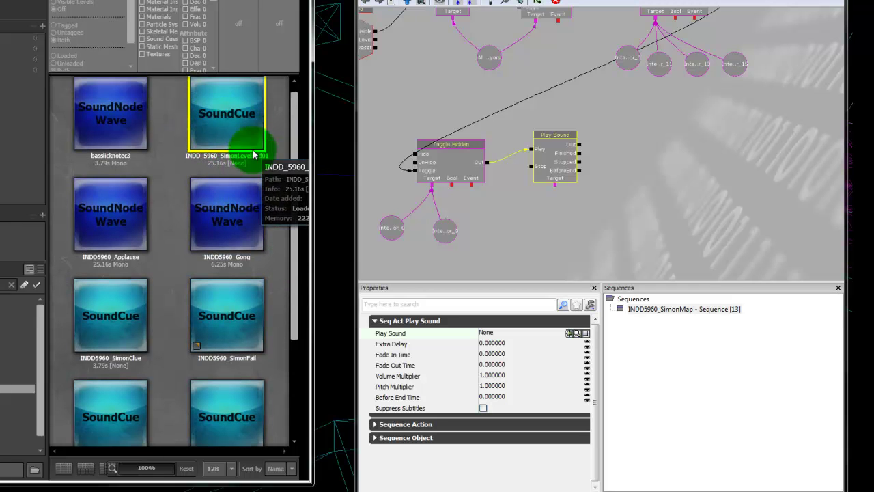
mouse_move(230, 262)
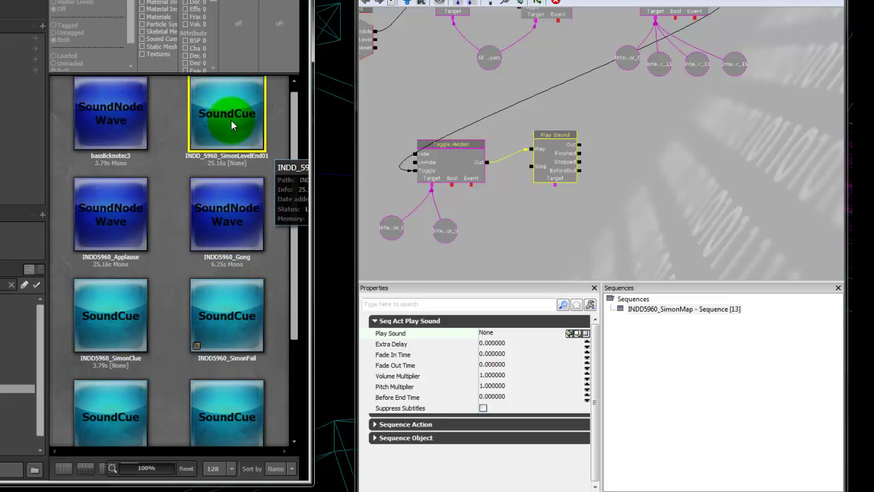
scroll(291, 228, down, 1)
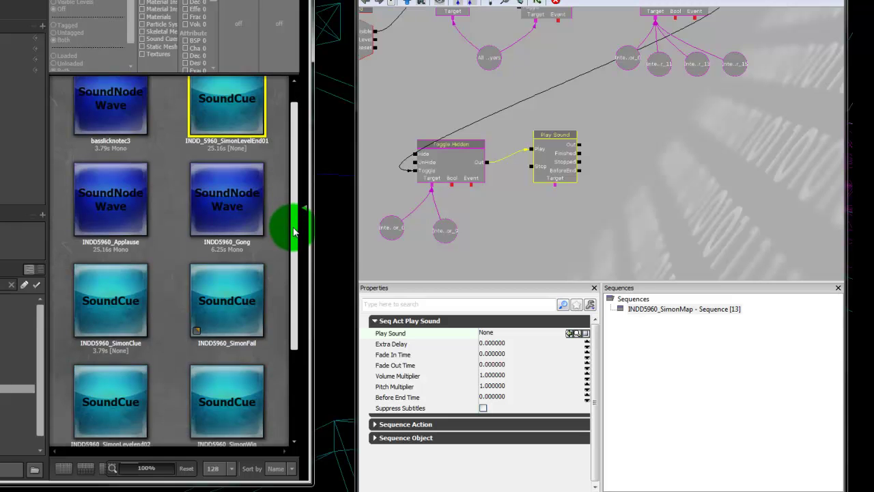
scroll(292, 239, up, 1)
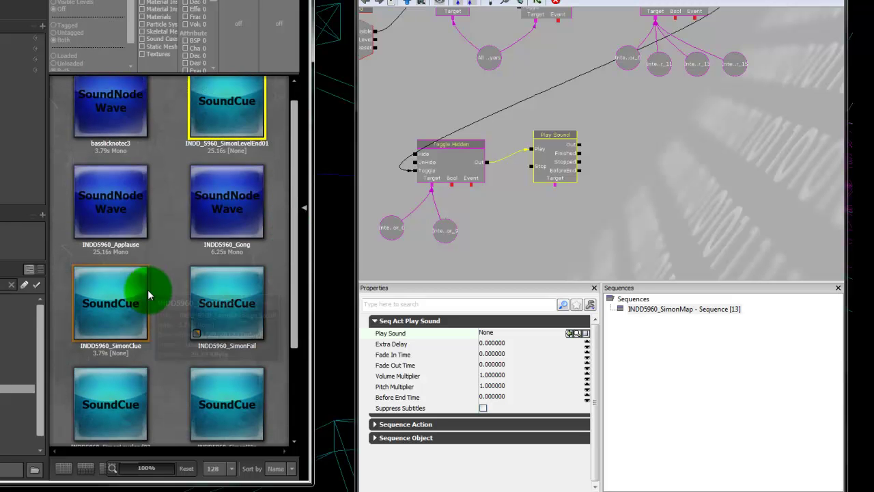
mouse_move(126, 375)
mouse_move(253, 109)
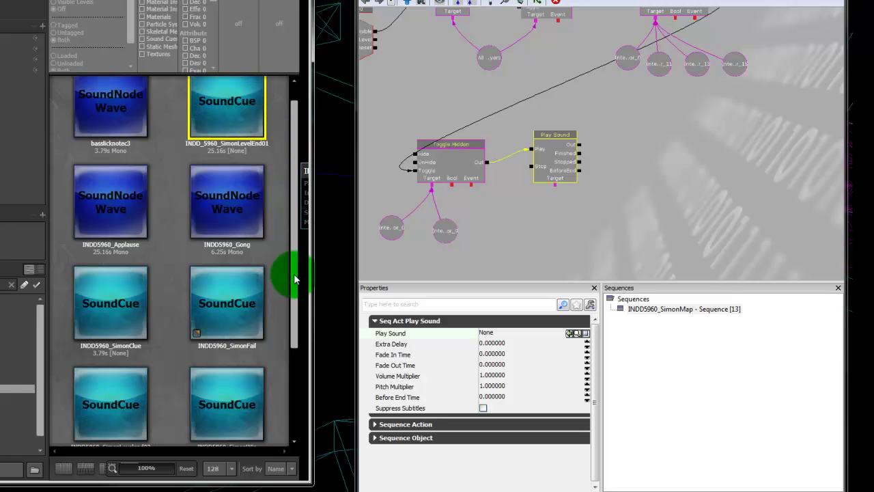
- Assign the INDD5960_SimonClue sound cue to the Play Sound action
drag(295, 283, 288, 341)
click(132, 217)
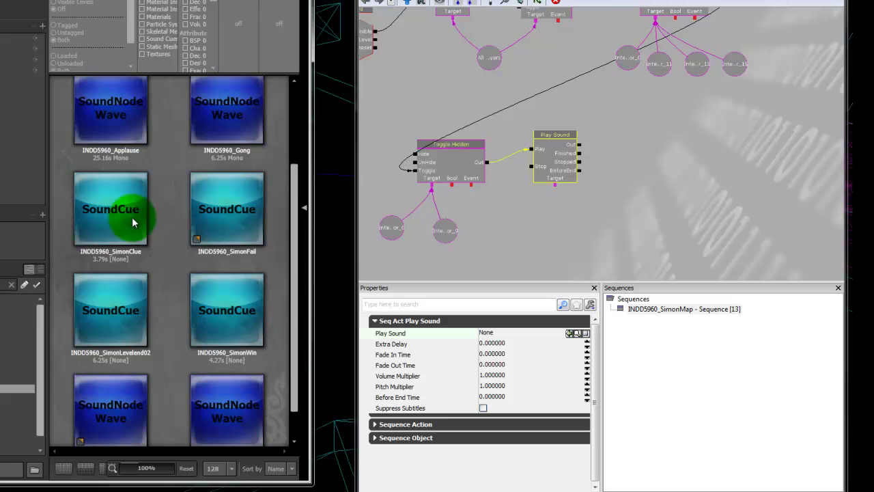
mouse_move(115, 210)
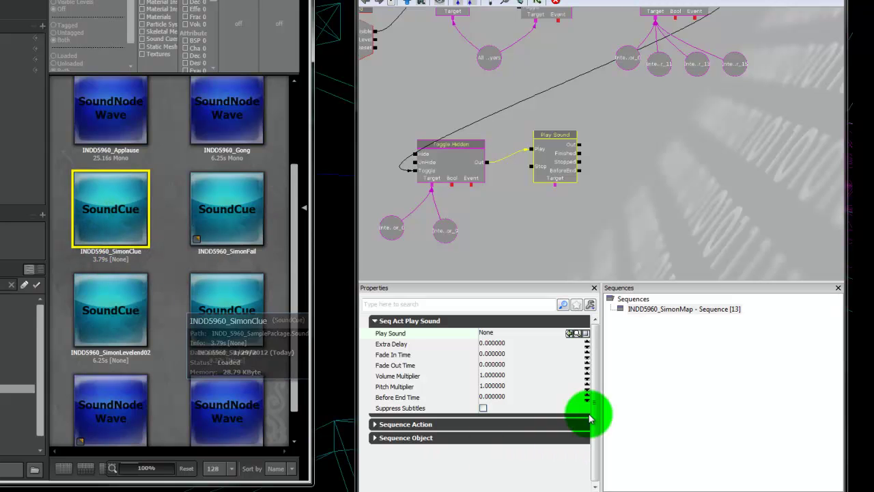
click(570, 332)
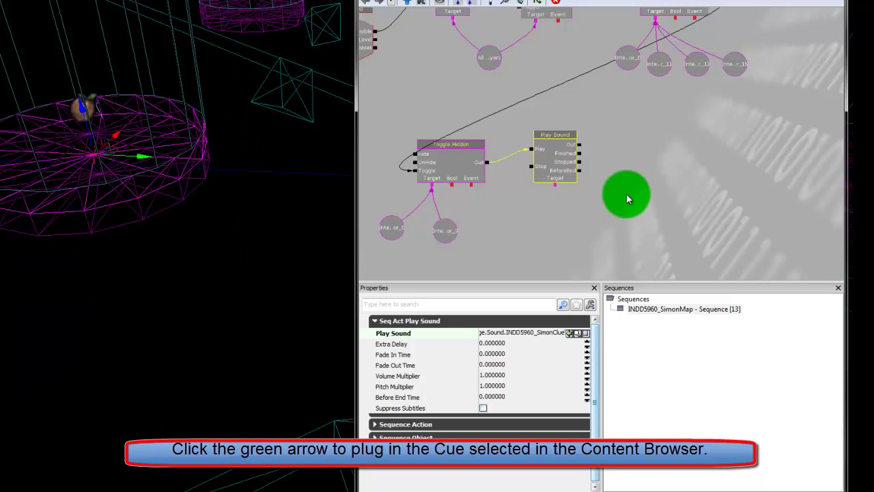
click(631, 206)
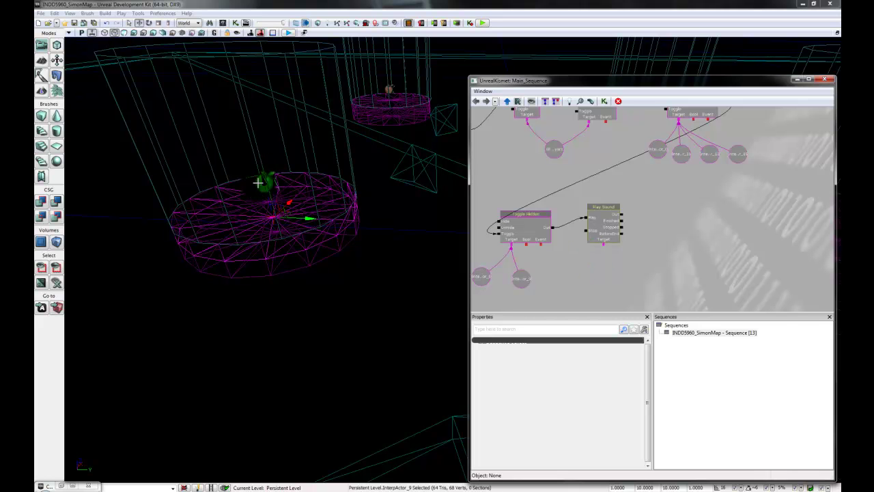
- Attach an object variable using PathNode_0 to the Play Sound's Target and position it below the action
click(258, 182)
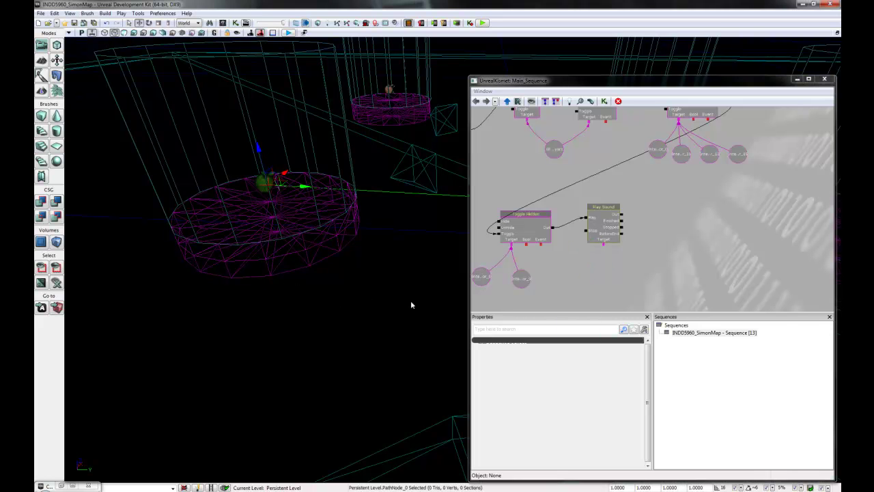
right_click(604, 248)
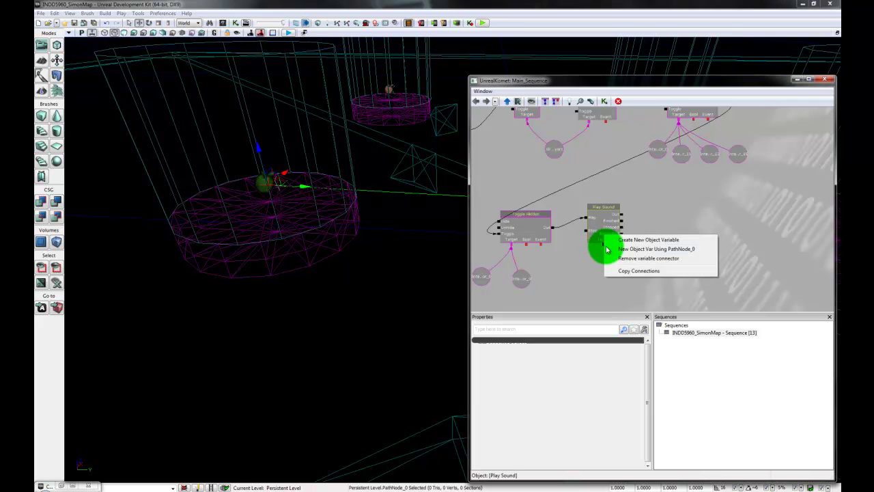
click(663, 250)
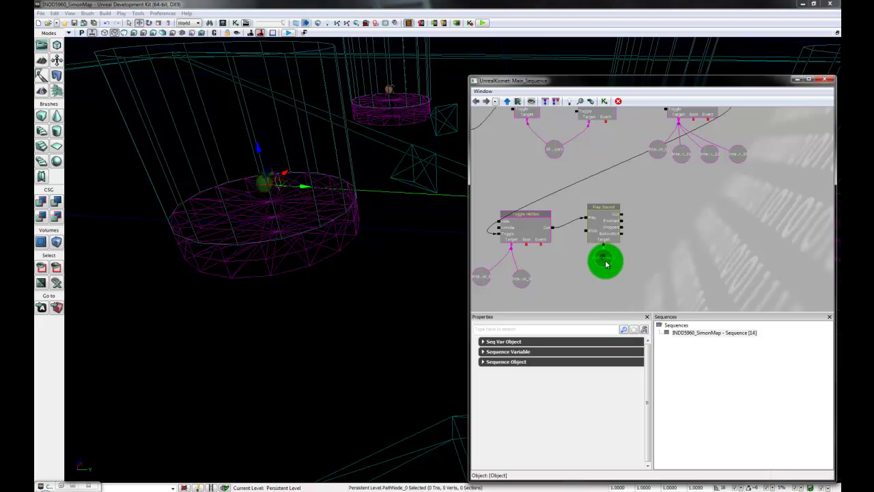
ctrl+drag(606, 265, 605, 277)
click(669, 288)
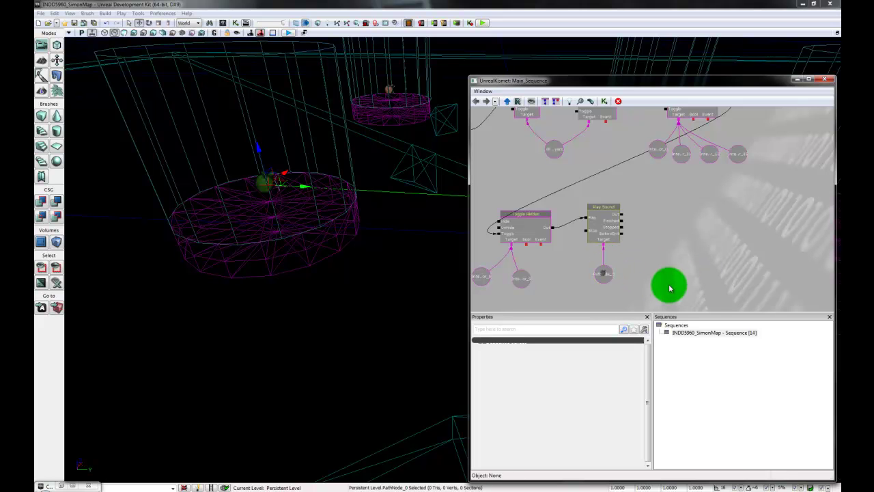
- Examine the Play Sound action's Out, Finished, Stopped and BeforeEnd outputs and its Before End Time property
click(532, 235)
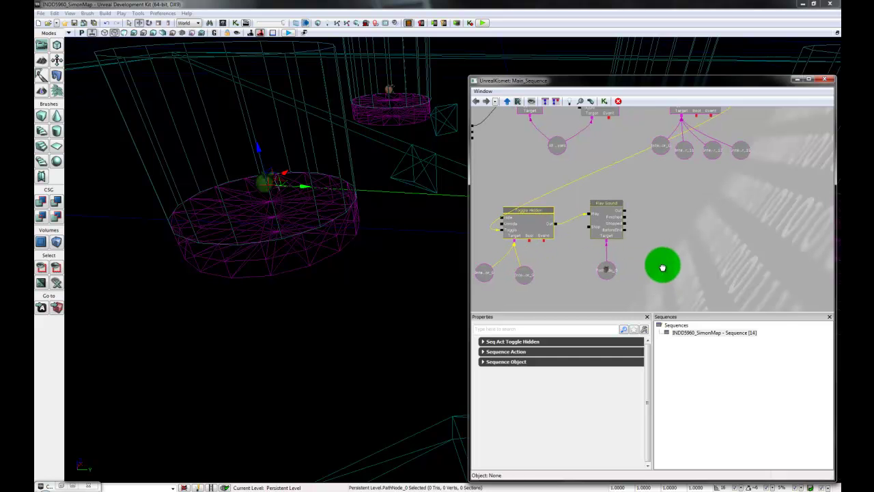
click(603, 214)
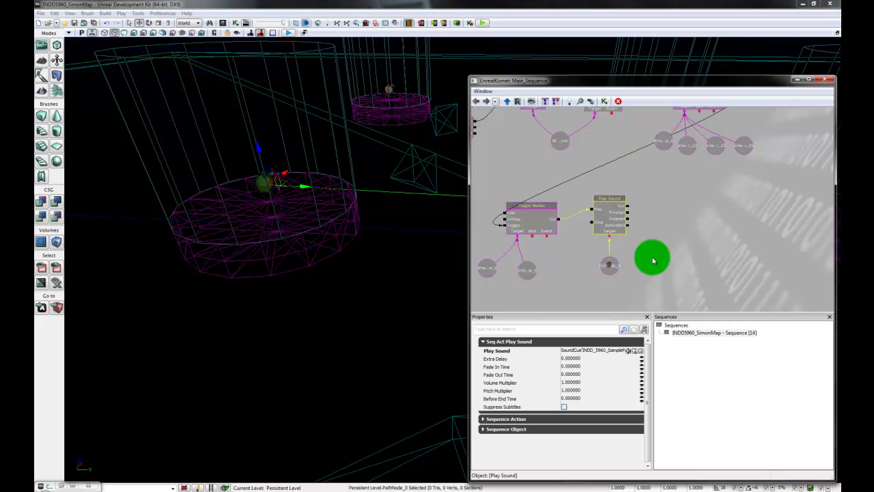
drag(689, 284, 673, 276)
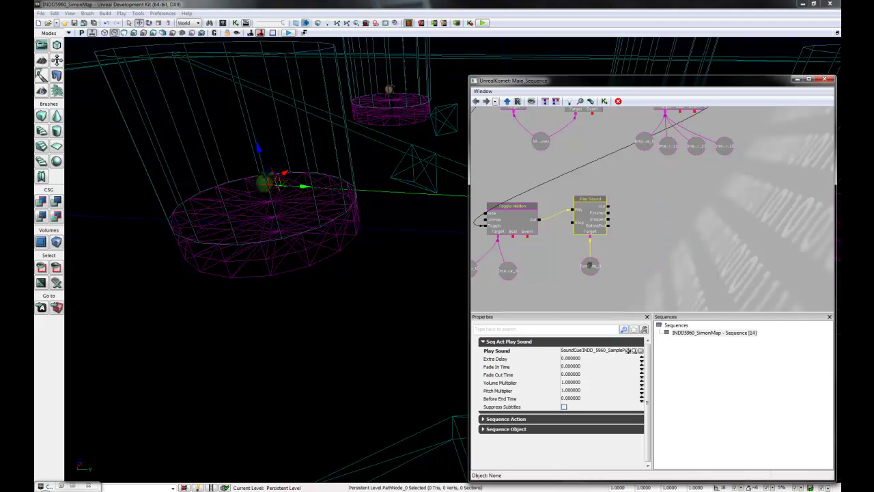
drag(580, 297, 579, 304)
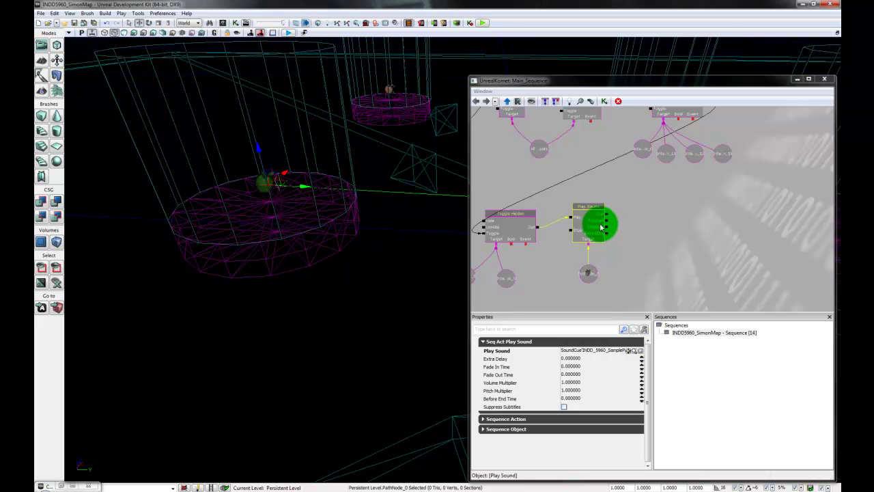
click(613, 216)
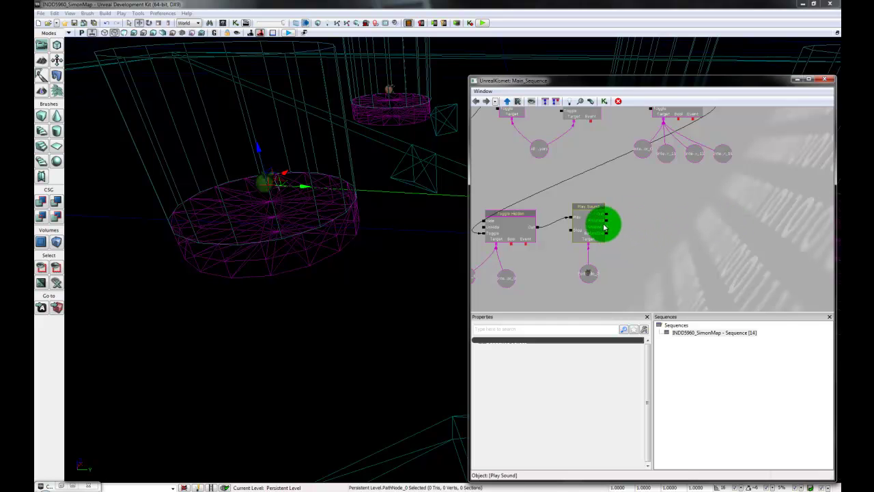
drag(608, 227, 698, 224)
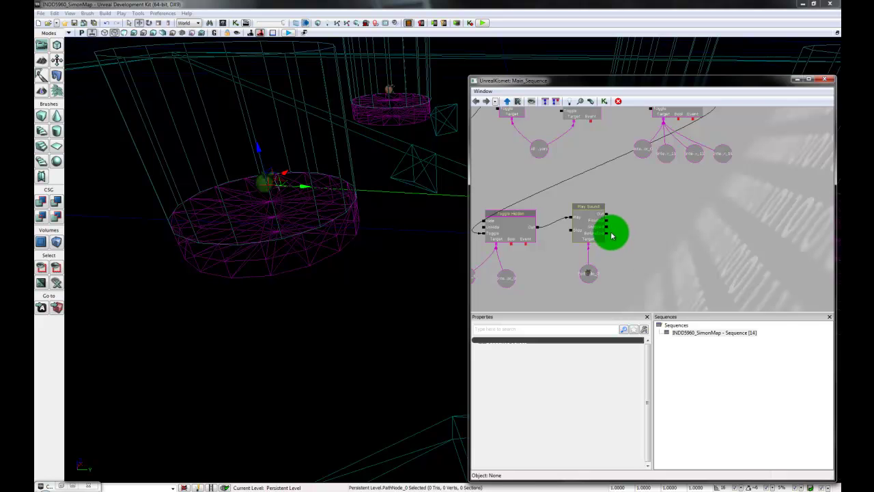
drag(606, 237, 635, 232)
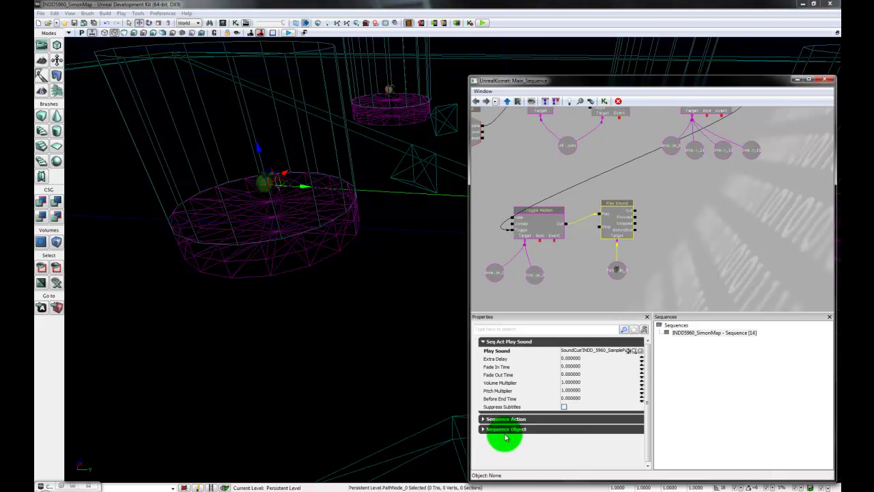
click(617, 397)
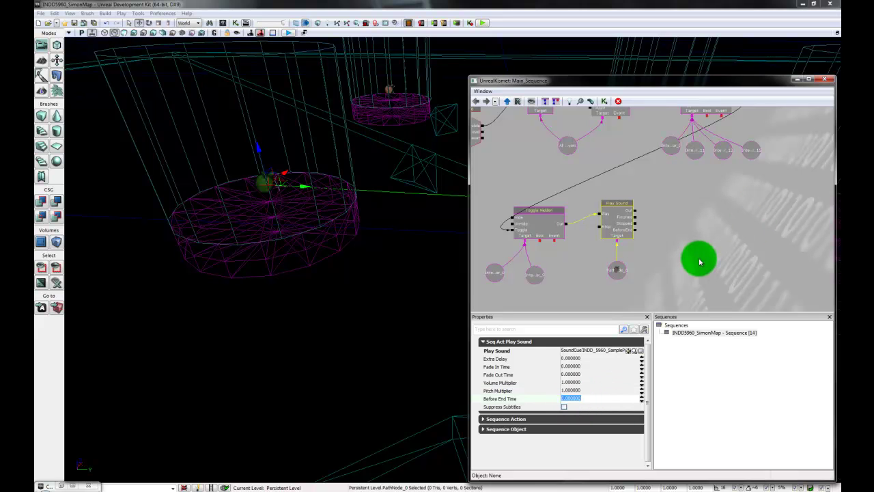
drag(697, 261, 671, 246)
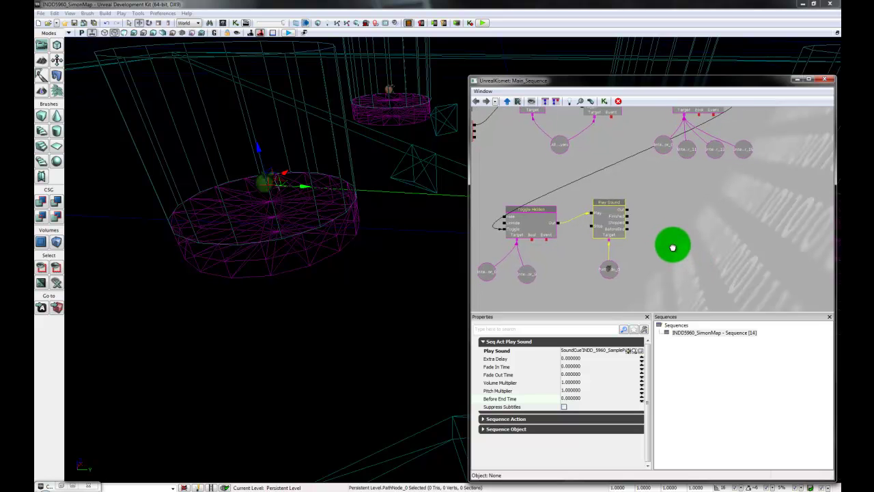
drag(722, 234, 665, 226)
drag(680, 231, 667, 229)
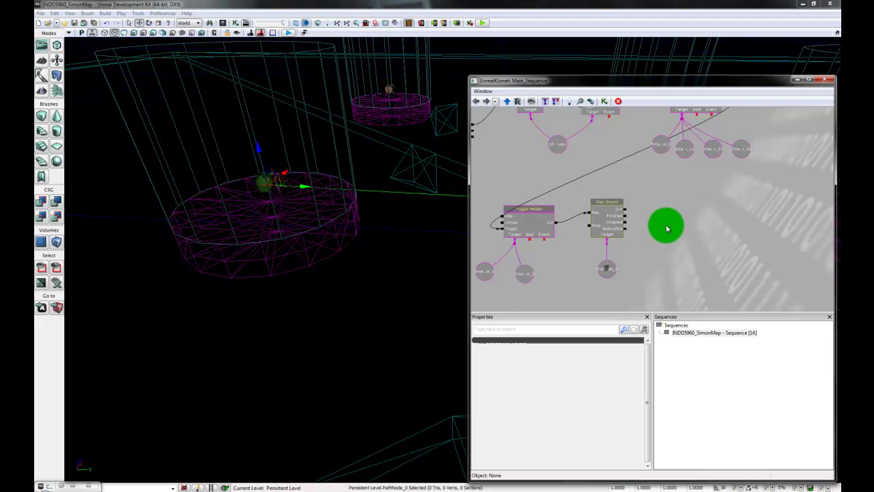
- Add a third Toggle Hidden action and place it to the right of the Play Sound action
right_click(658, 227)
mouse_move(696, 219)
mouse_move(611, 458)
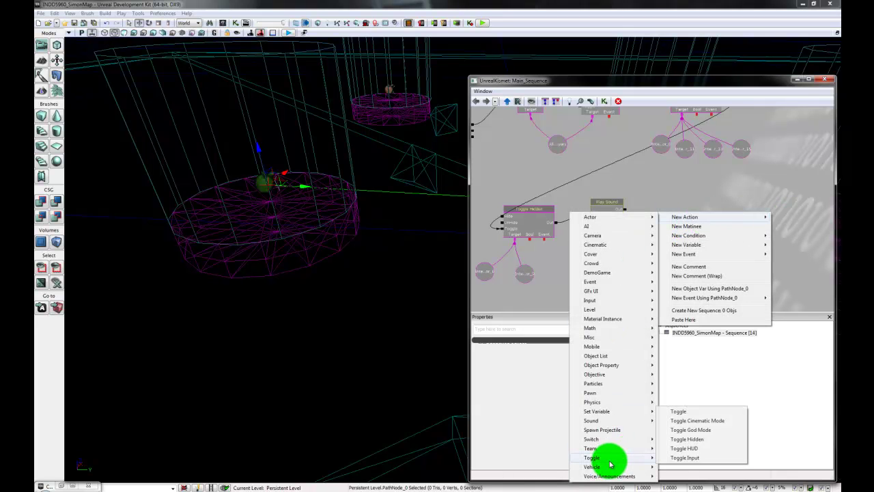
click(708, 440)
drag(679, 239, 684, 225)
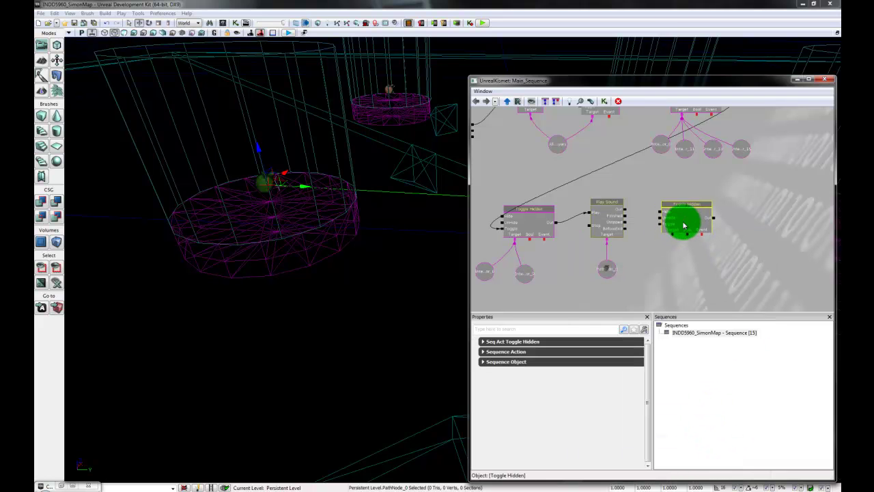
- Link the Play Sound's Finished output to the Toggle input of the third Toggle Hidden
click(627, 215)
drag(627, 220, 661, 225)
click(667, 271)
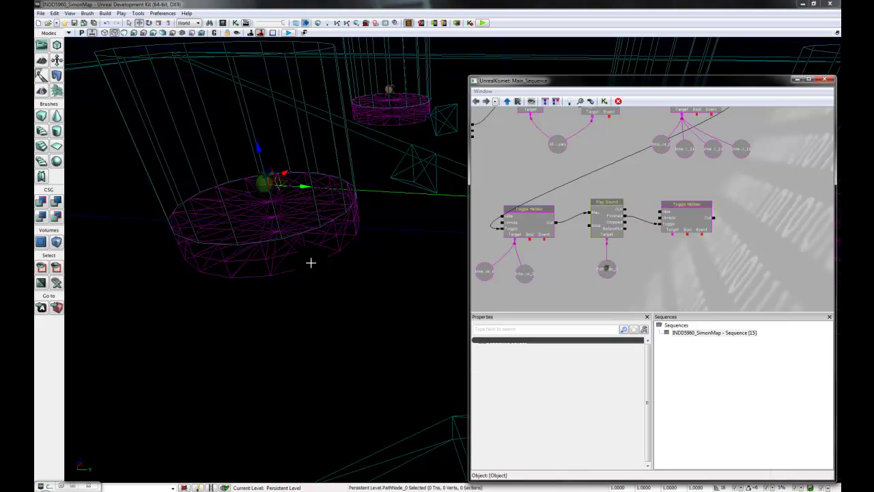
- Attach an object variable using InterpActor_0, the nearest disc, to the third Toggle Hidden's Target
click(311, 263)
click(480, 269)
click(675, 247)
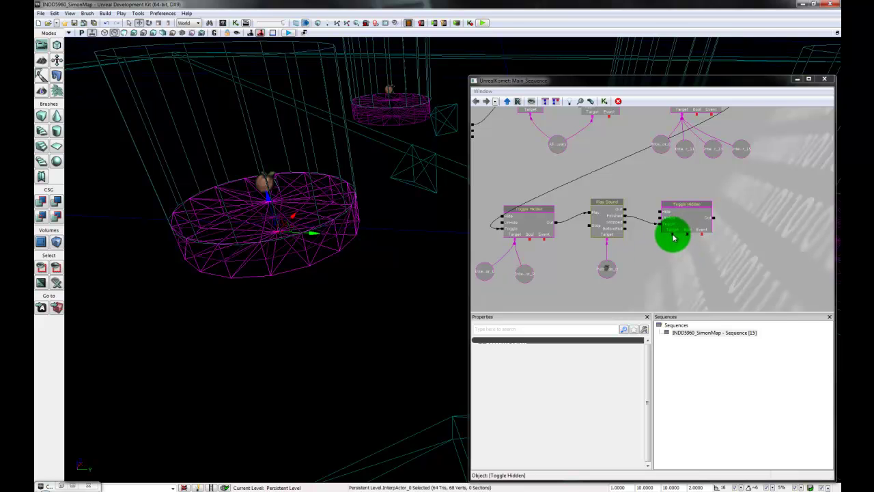
right_click(673, 237)
click(689, 236)
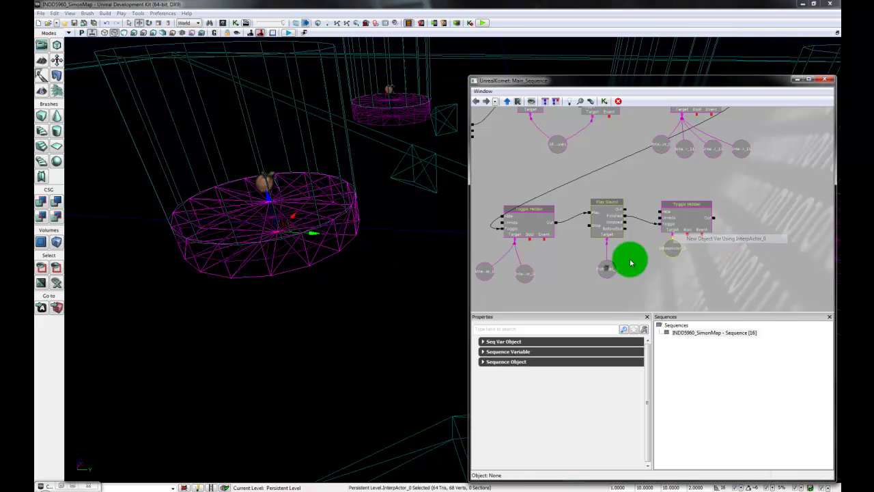
- Attach an InterpActor_9 object variable to the third Toggle Hidden's Target and arrange the two variables below the action
click(515, 260)
click(295, 236)
click(331, 237)
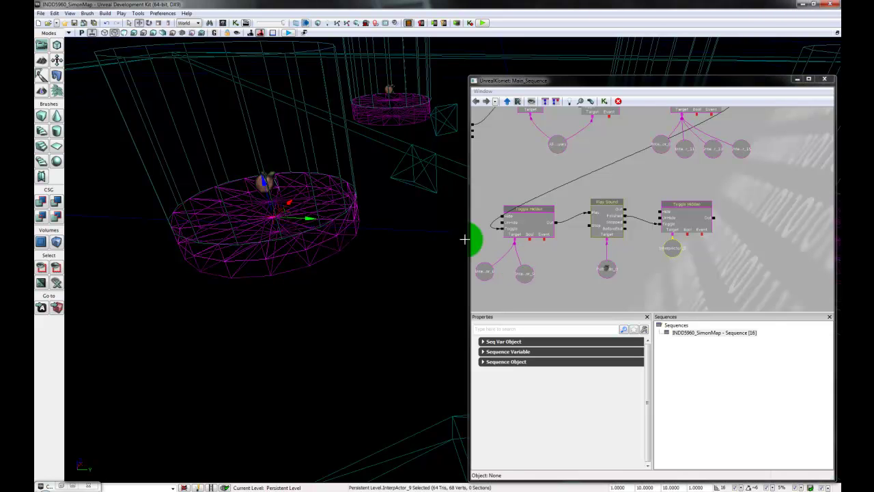
click(674, 236)
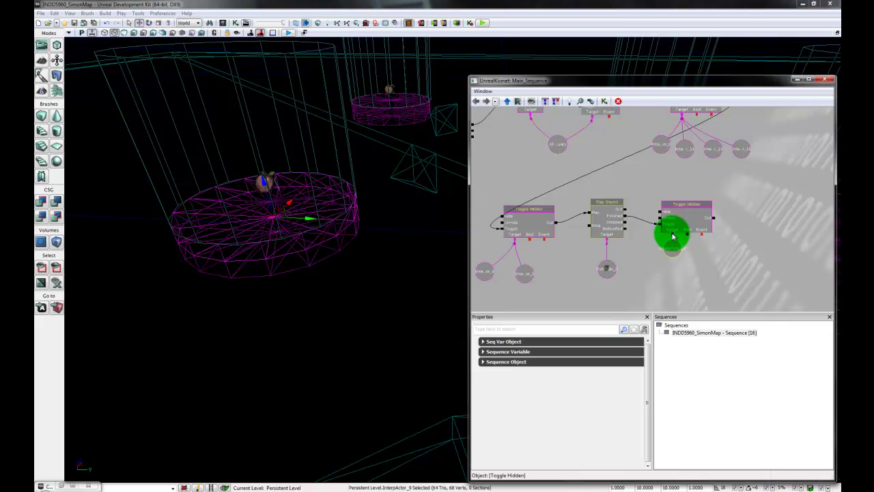
right_click(673, 237)
click(717, 254)
drag(672, 247, 678, 268)
drag(758, 260, 492, 292)
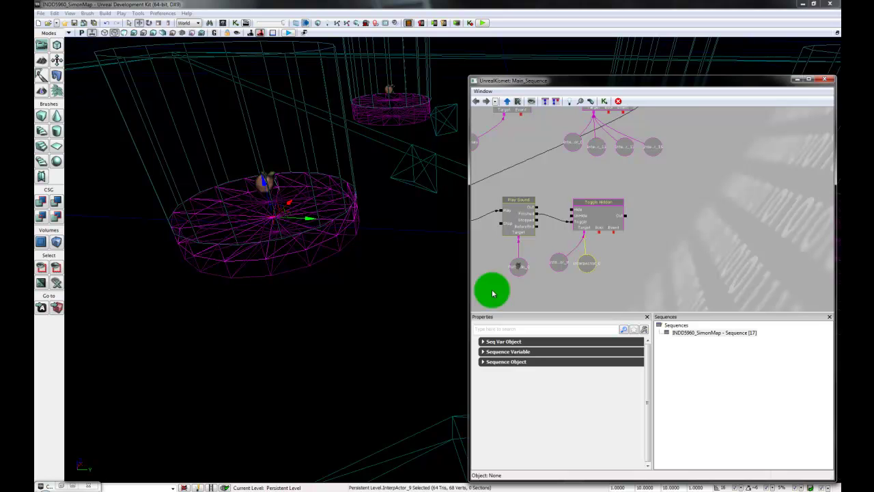
- Add a second Toggle HUD action beside the third Toggle Hidden and link the Toggle Hidden's Out to its Show input
drag(670, 239, 686, 268)
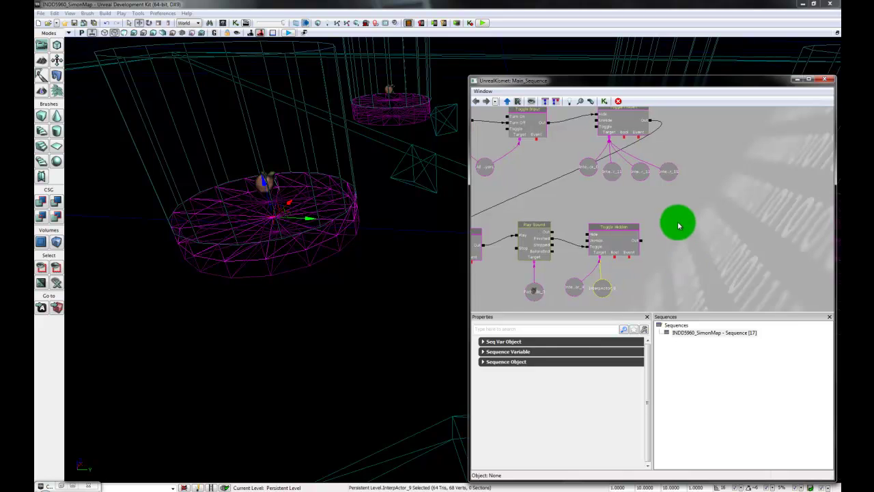
right_click(678, 236)
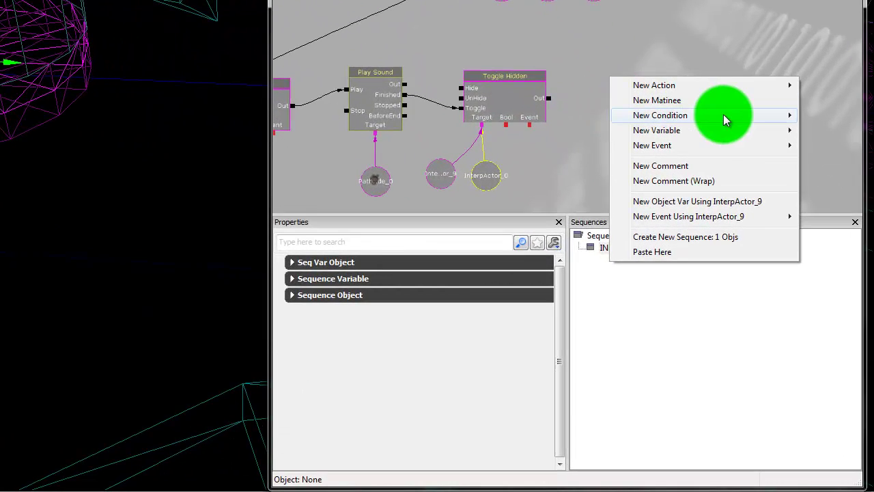
mouse_move(750, 254)
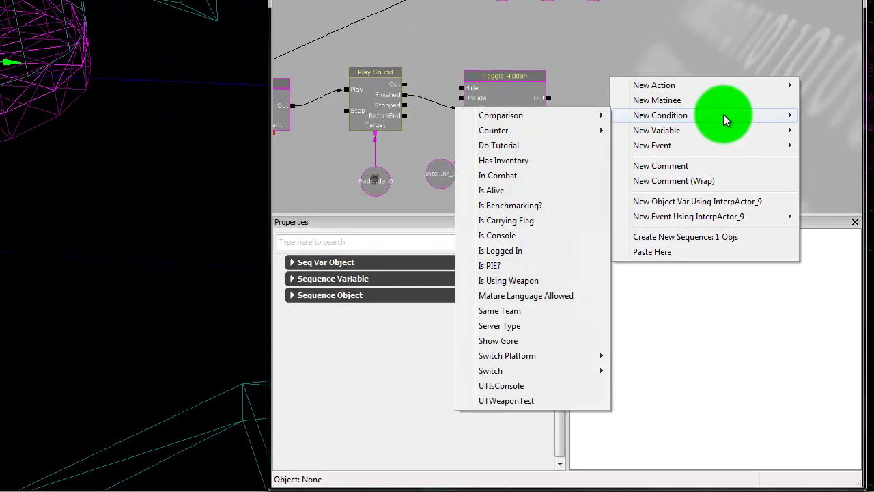
mouse_move(719, 85)
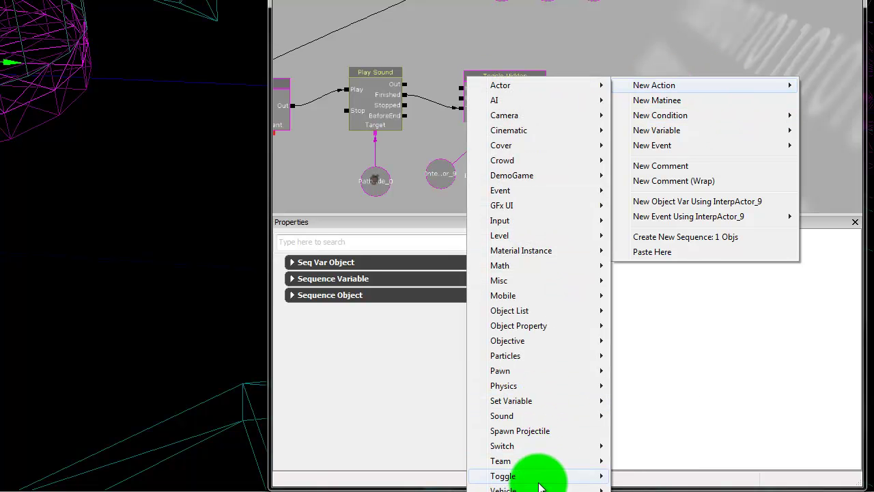
mouse_move(541, 478)
click(649, 459)
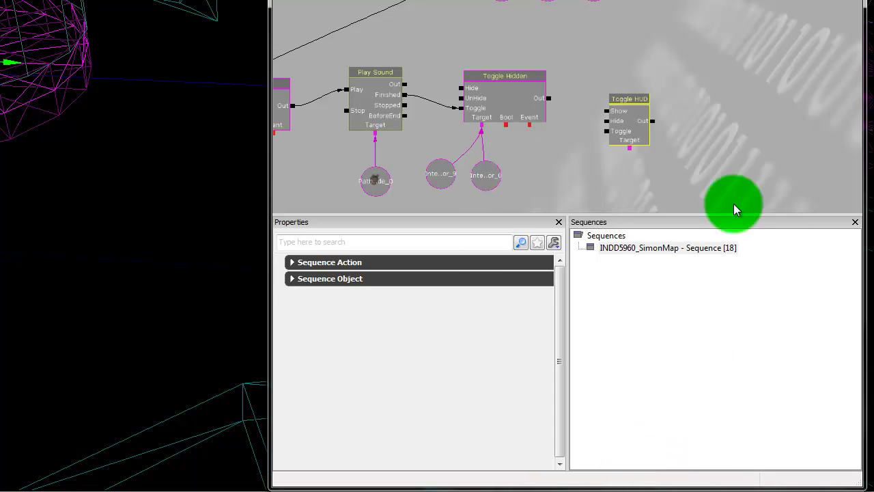
ctrl+drag(625, 132, 622, 93)
drag(547, 98, 605, 72)
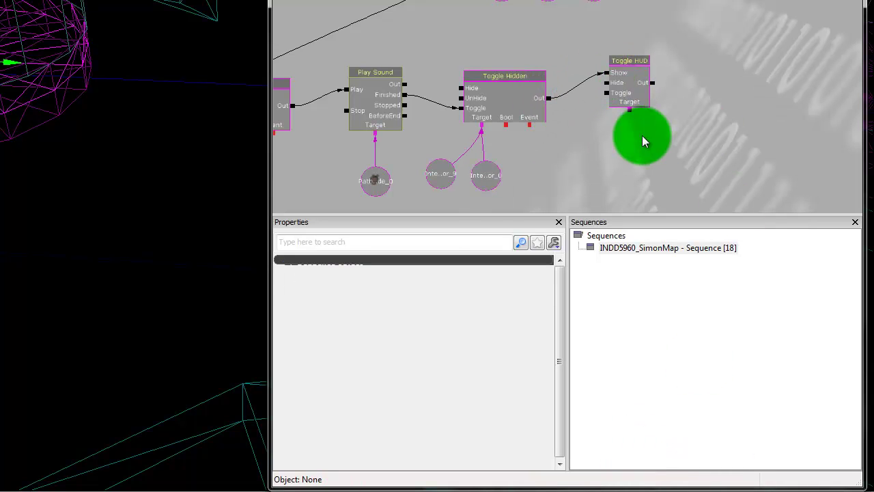
- Add a Player variable below the second Toggle HUD and connect it to that action's Target
right_click(630, 108)
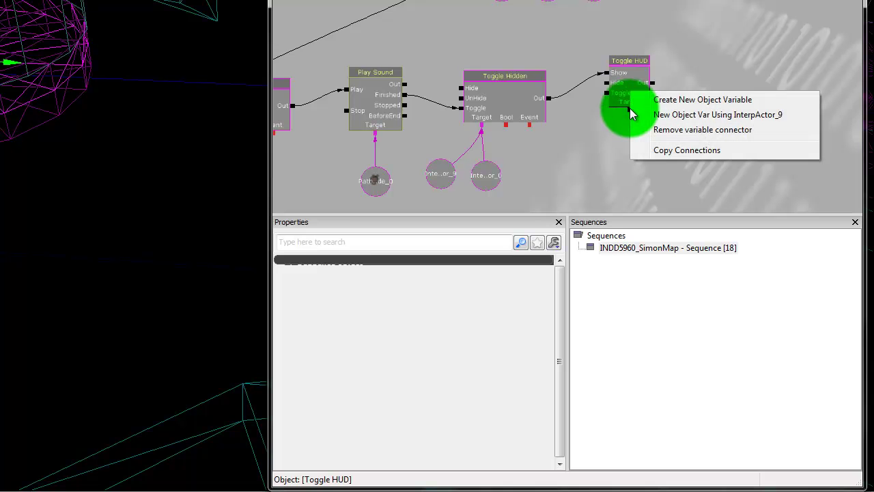
click(601, 152)
drag(611, 154, 615, 154)
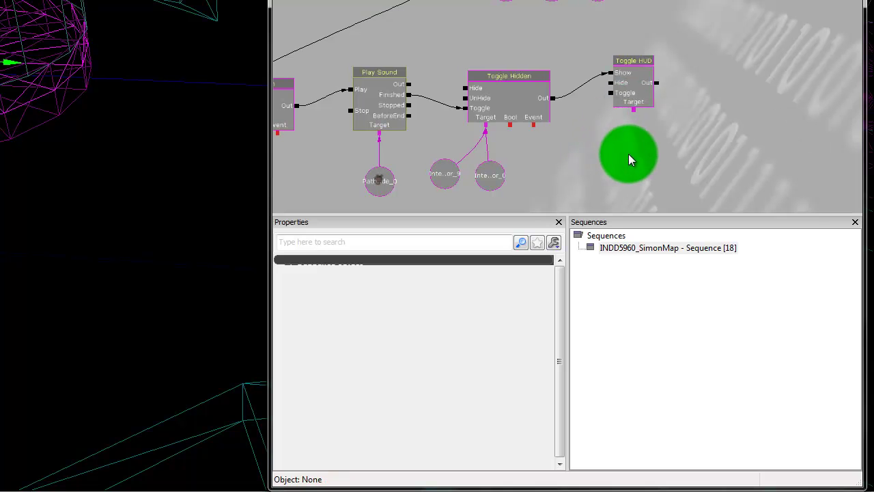
right_click(629, 154)
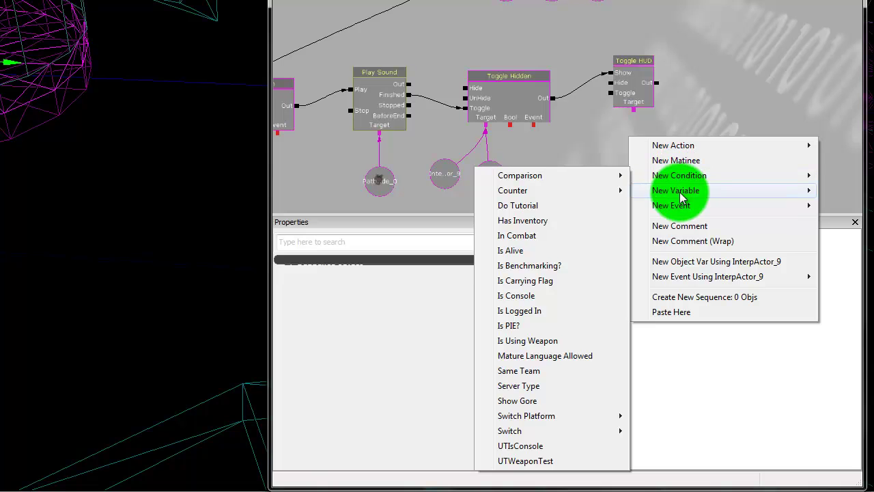
mouse_move(683, 194)
mouse_move(506, 296)
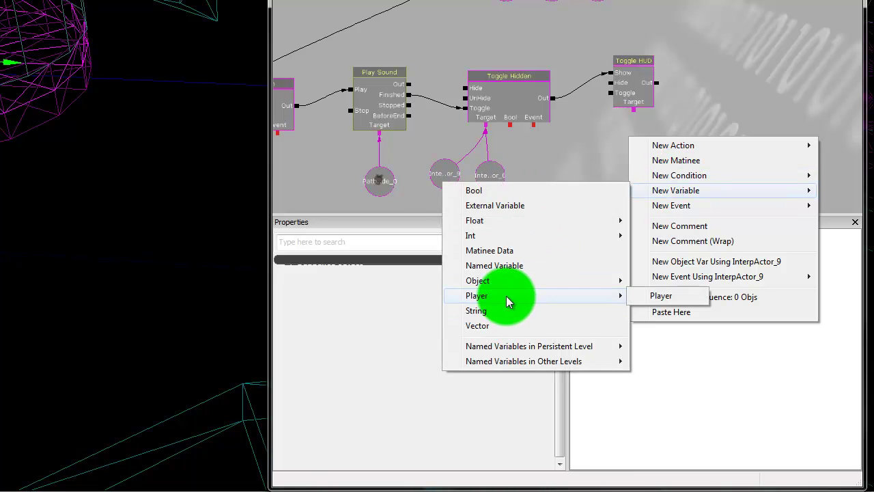
click(666, 298)
drag(639, 114, 635, 170)
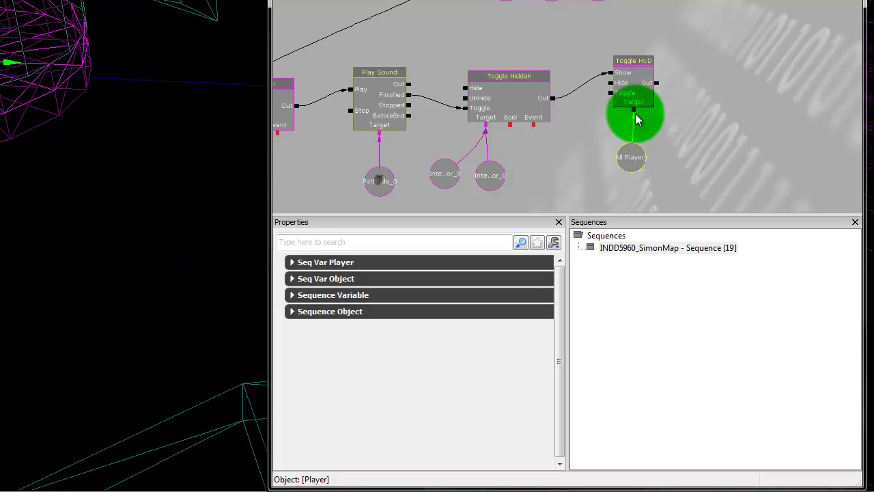
- Link the Level Loaded event's Loaded and Visible output to the Hide input of the first Toggle HUD
click(546, 20)
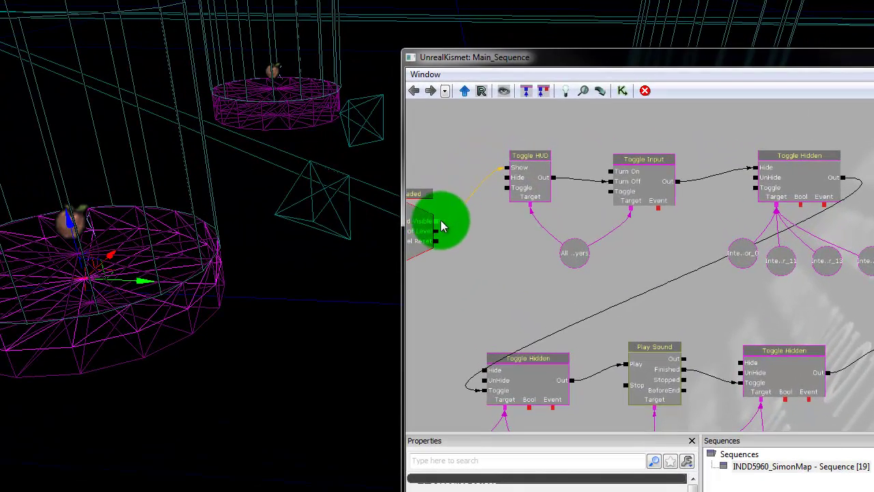
drag(440, 225, 507, 177)
right_click(508, 175)
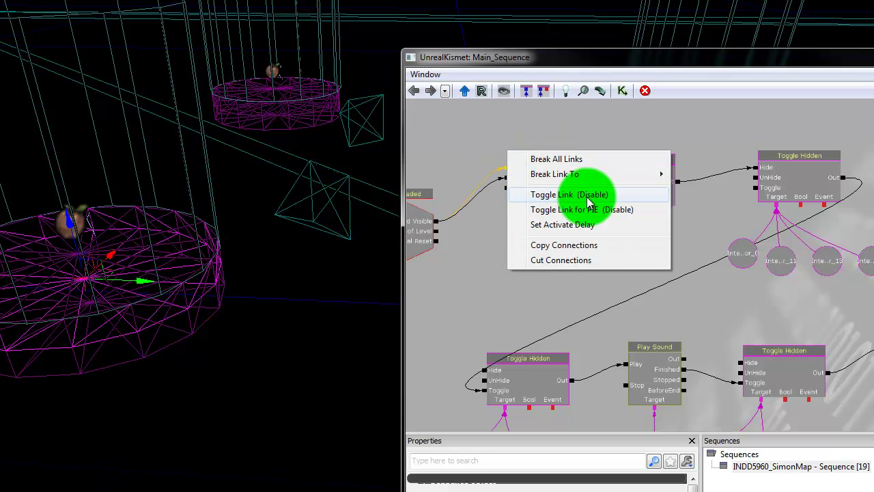
click(467, 268)
- Break all links on the Show input of the first Toggle HUD
mouse_move(494, 240)
mouse_down()
mouse_move(475, 229)
mouse_move(517, 216)
mouse_move(552, 195)
mouse_move(551, 187)
mouse_move(481, 236)
mouse_move(468, 230)
mouse_move(502, 225)
mouse_up()
drag(541, 194, 564, 182)
click(567, 193)
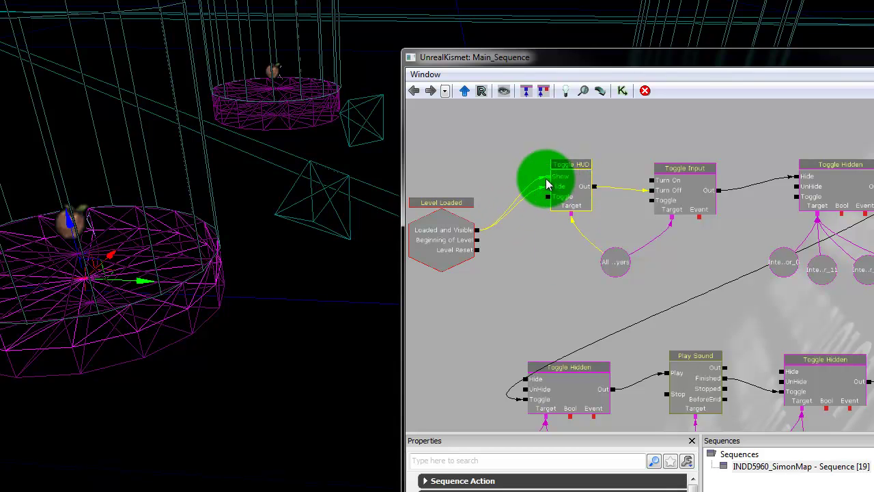
drag(548, 181, 555, 178)
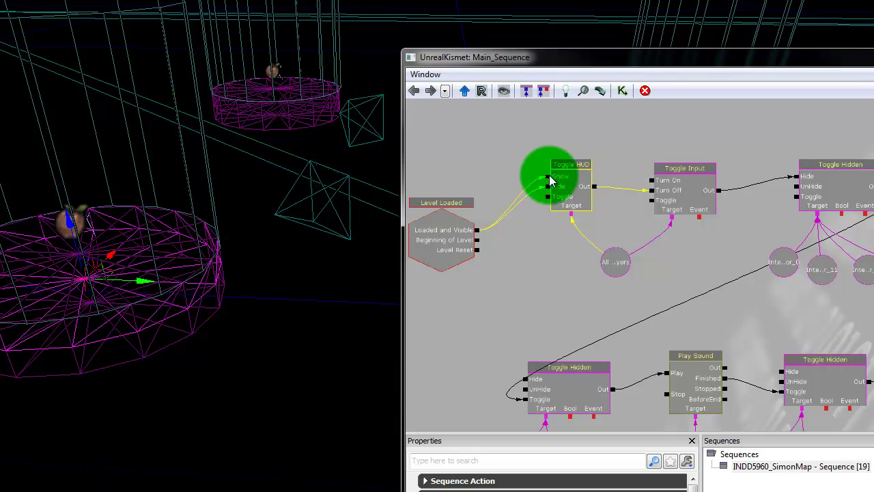
right_click(547, 181)
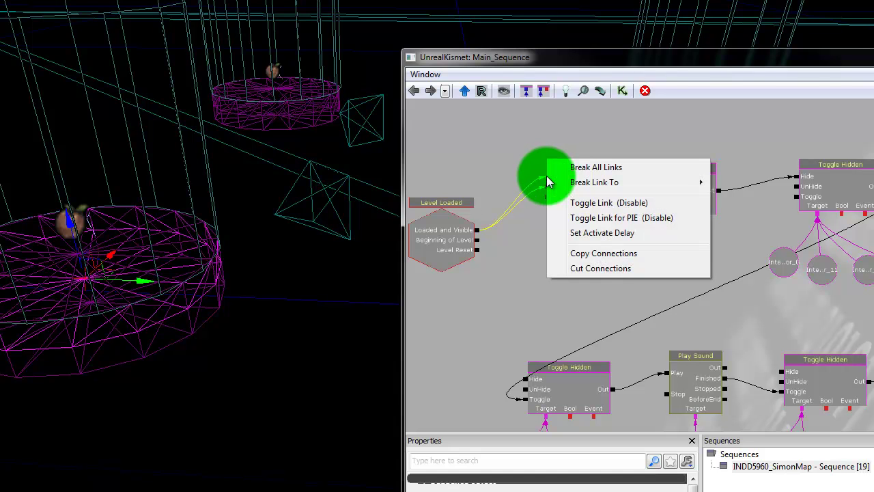
click(622, 168)
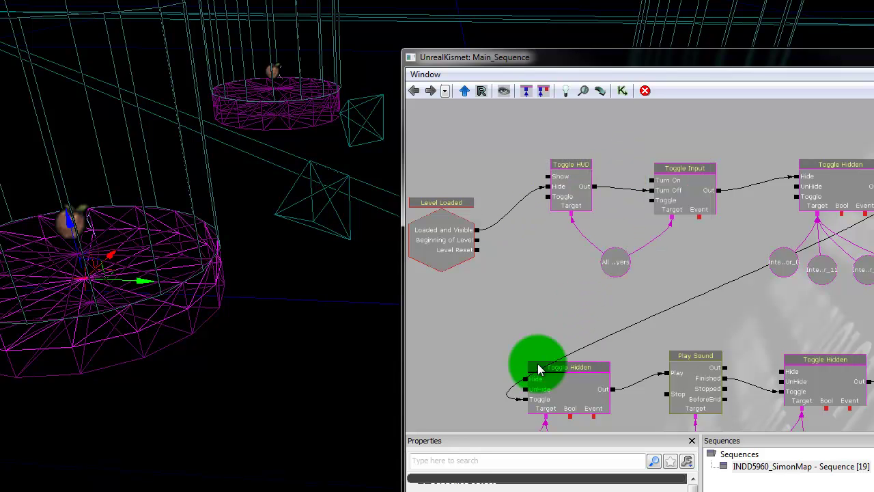
click(561, 191)
- Move the second Toggle HUD and its Player variable together, closer in line with the third Toggle Hidden
drag(576, 307, 440, 204)
drag(869, 354, 759, 347)
click(703, 283)
ctrl+click(704, 348)
ctrl+drag(701, 279, 685, 295)
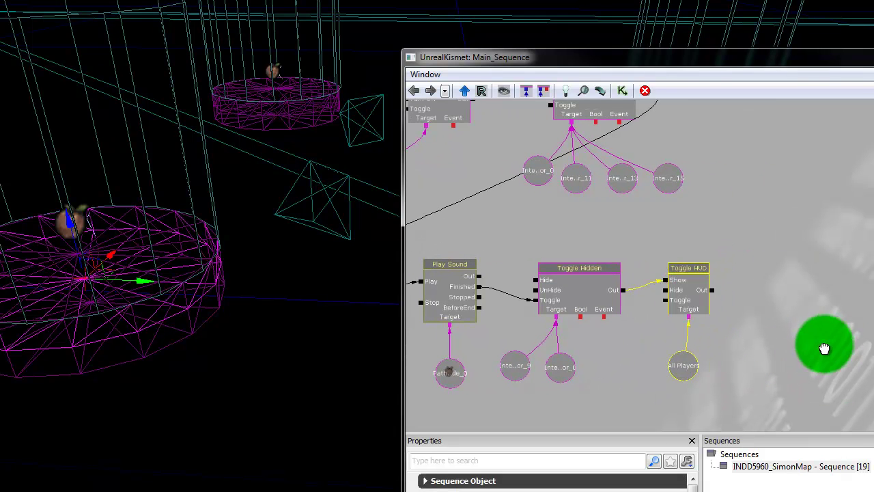
- Add a Toggle Input after the second Toggle HUD, wiring the HUD action's Out to Turn On and Target to the same Player variable
drag(823, 348, 778, 342)
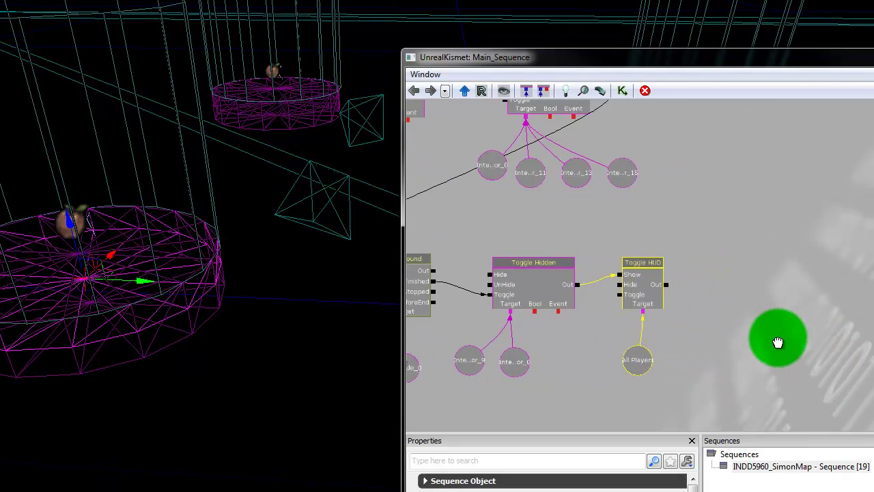
right_click(708, 289)
mouse_move(760, 287)
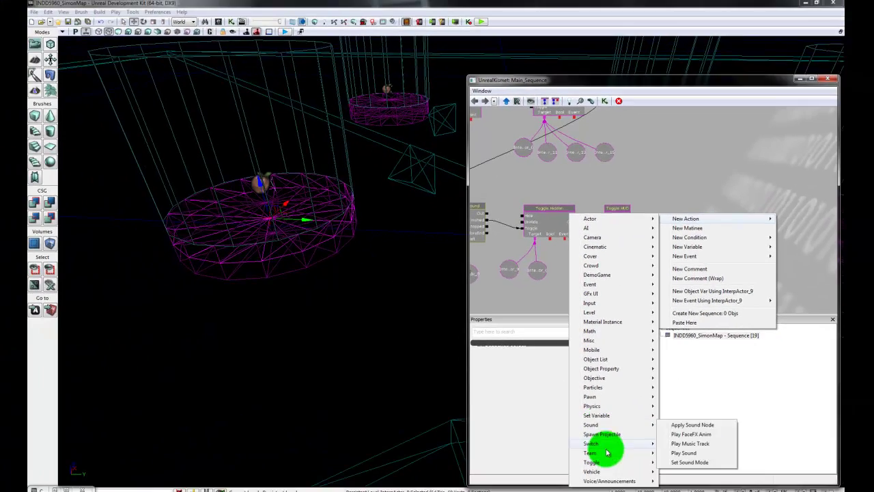
mouse_move(618, 491)
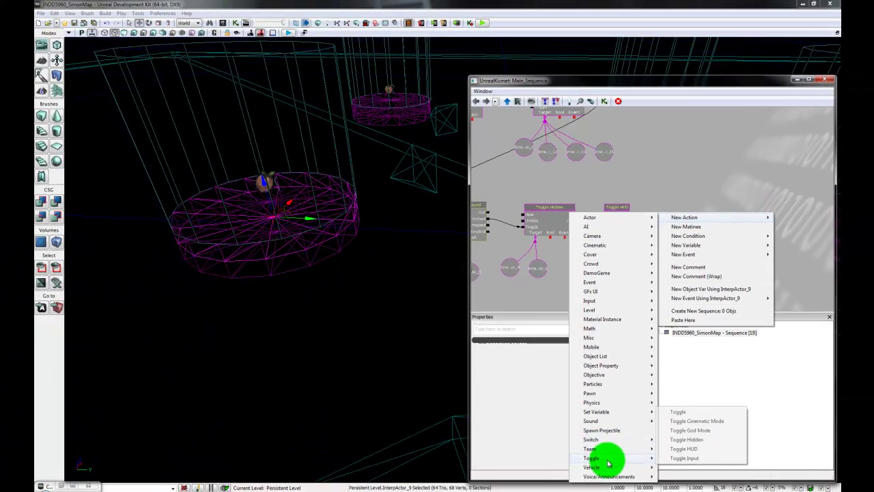
click(699, 459)
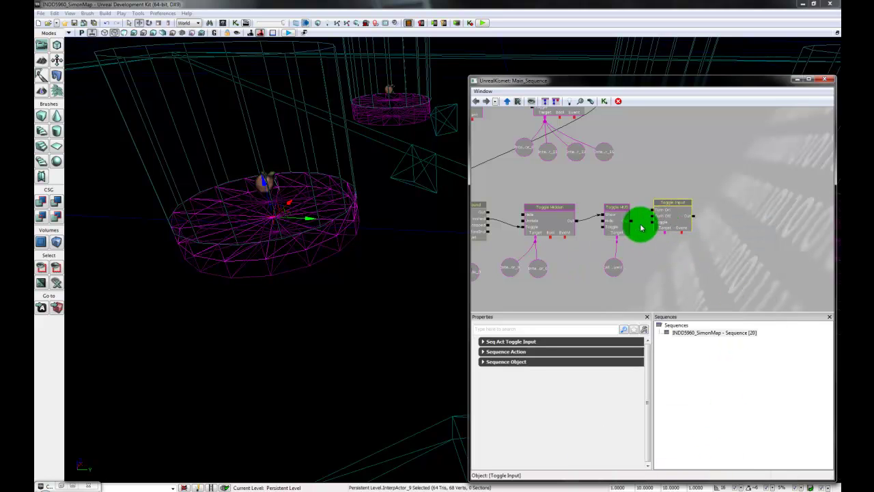
click(656, 216)
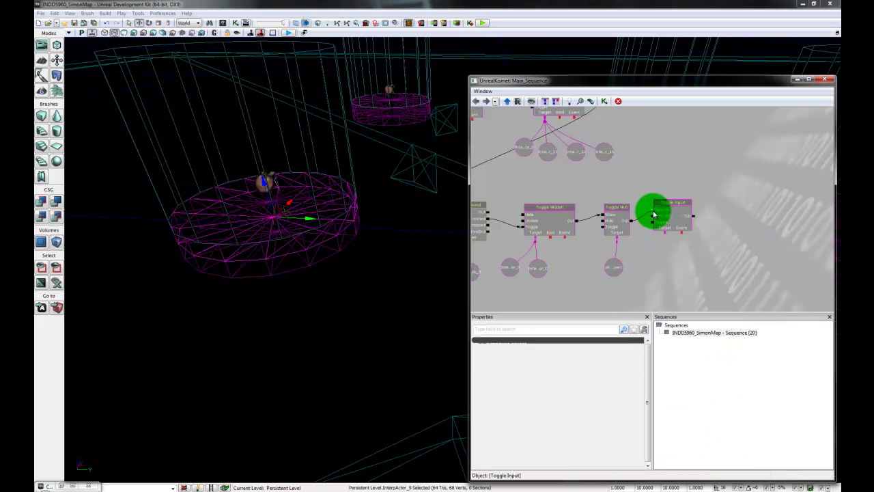
drag(663, 232, 647, 261)
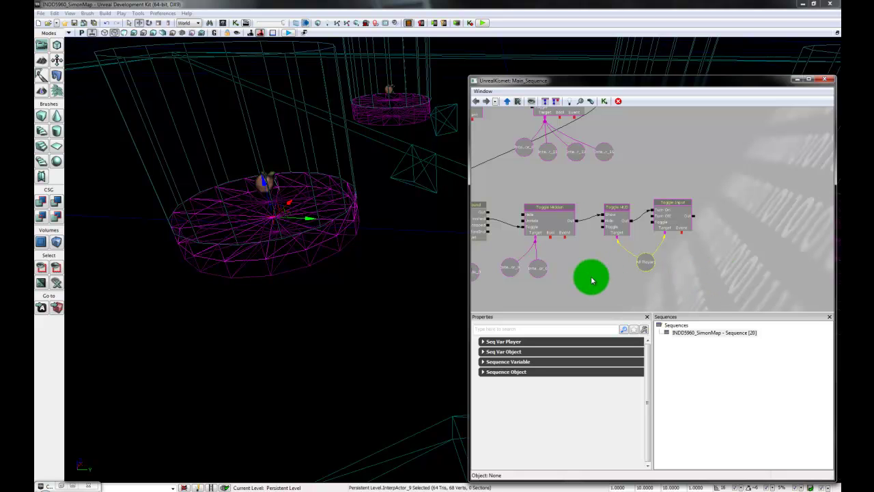
- Create a Touch event from the trigger volume over the nearest platform and place it just below and beyond the last Toggle Input
drag(576, 267, 466, 278)
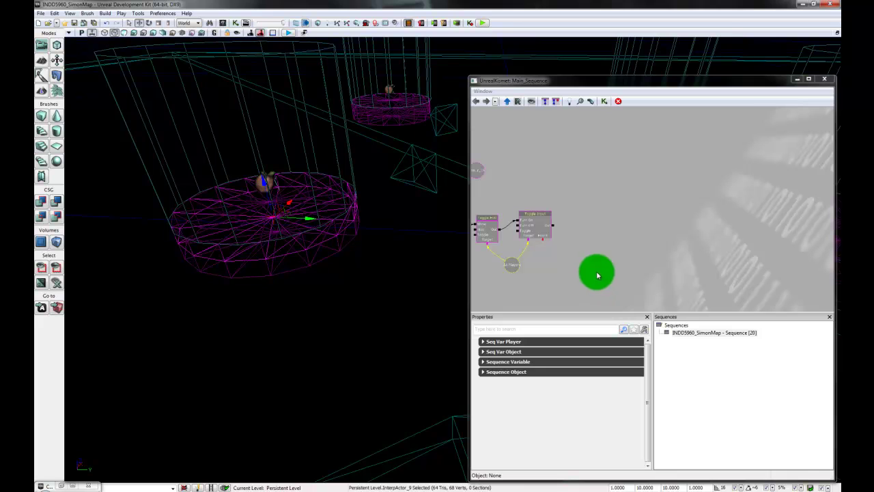
mouse_move(598, 277)
mouse_down()
mouse_move(607, 275)
mouse_move(604, 282)
mouse_up()
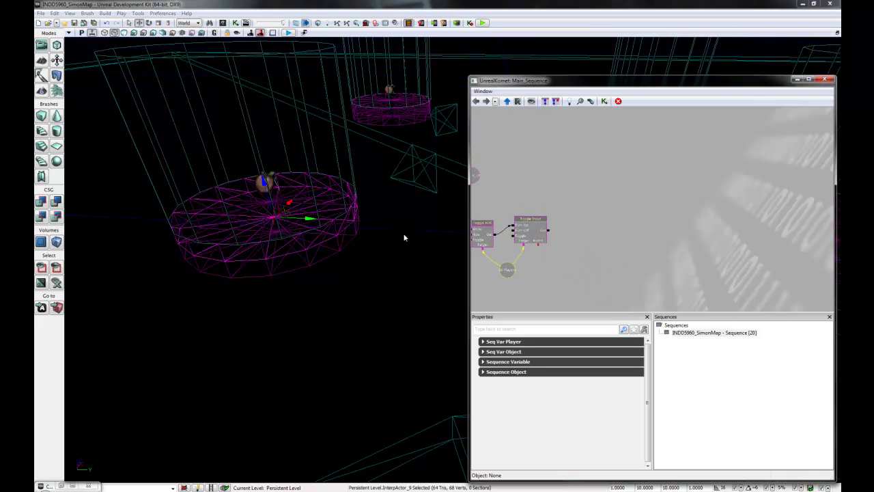
click(348, 151)
mouse_move(364, 312)
right_down()
mouse_move(361, 280)
mouse_move(361, 298)
mouse_move(337, 279)
mouse_move(329, 225)
mouse_move(308, 211)
mouse_move(366, 313)
right_up()
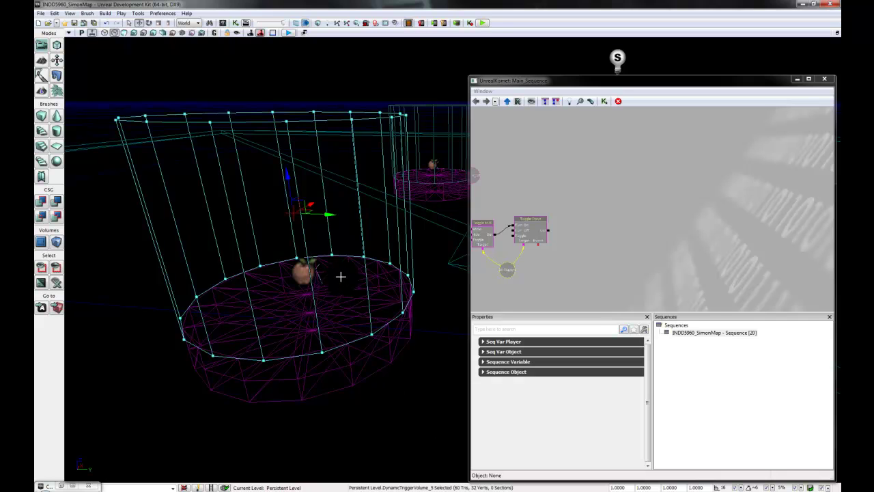
drag(576, 259, 575, 239)
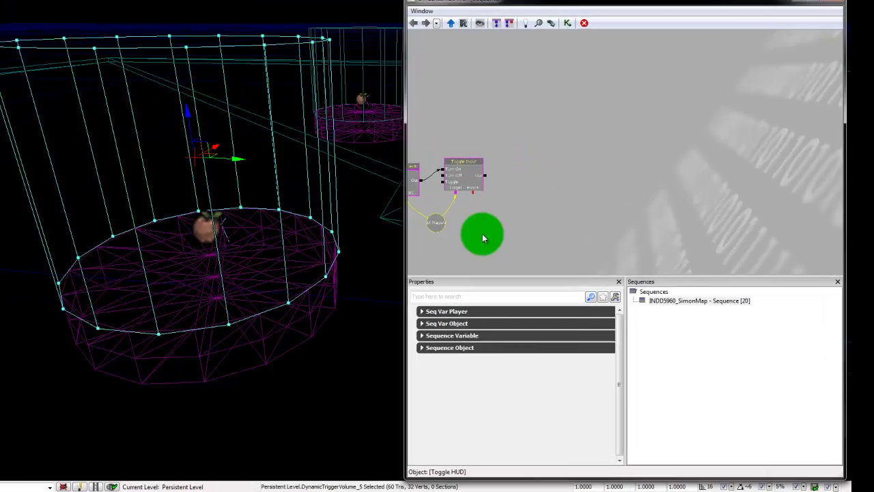
click(532, 280)
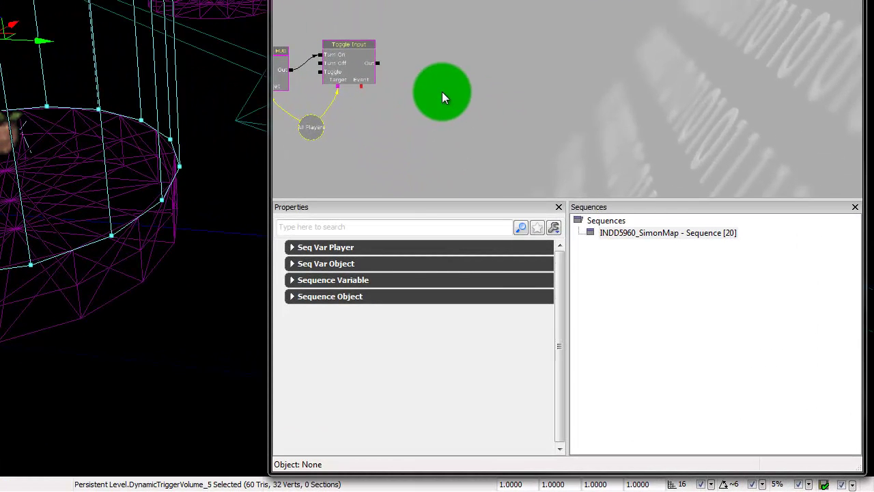
right_click(442, 96)
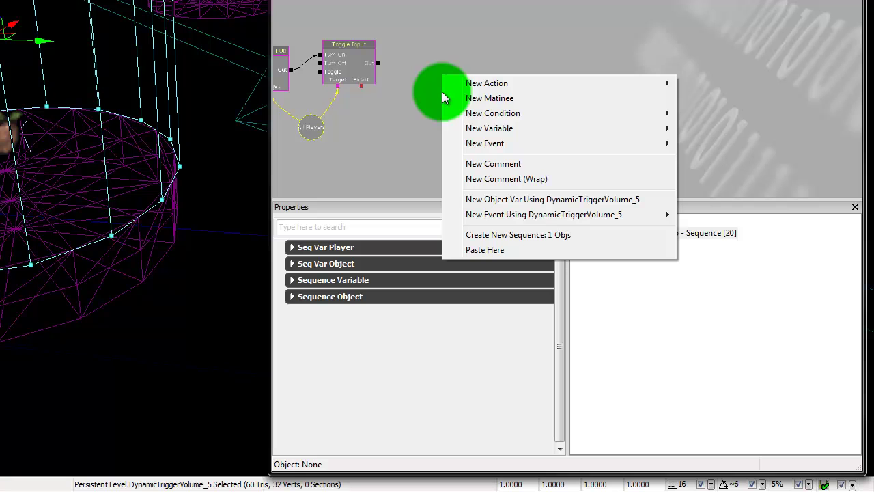
mouse_move(553, 220)
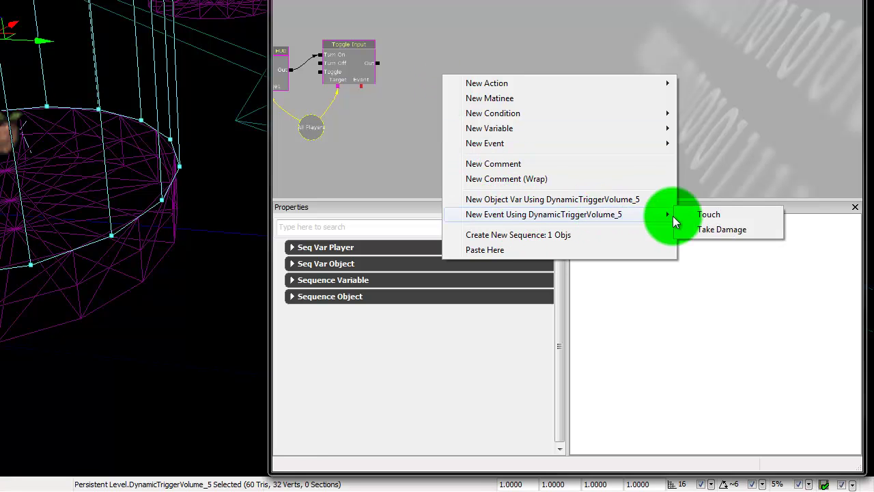
click(711, 215)
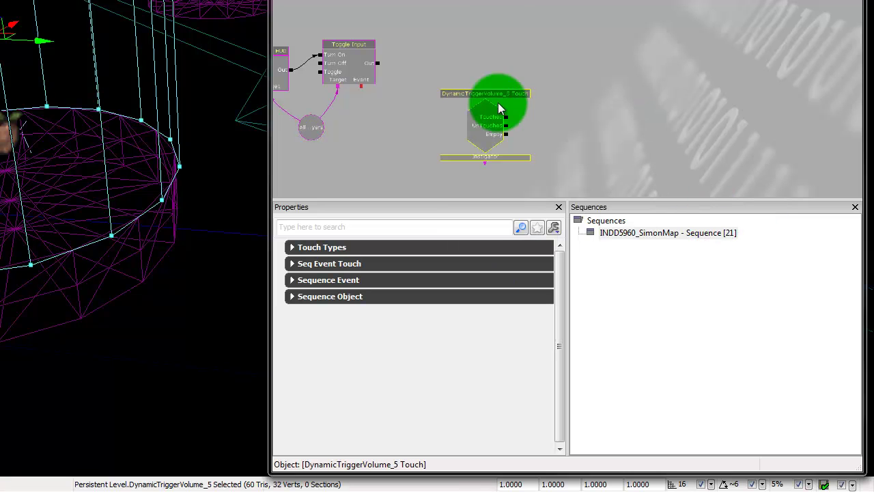
drag(509, 140, 445, 169)
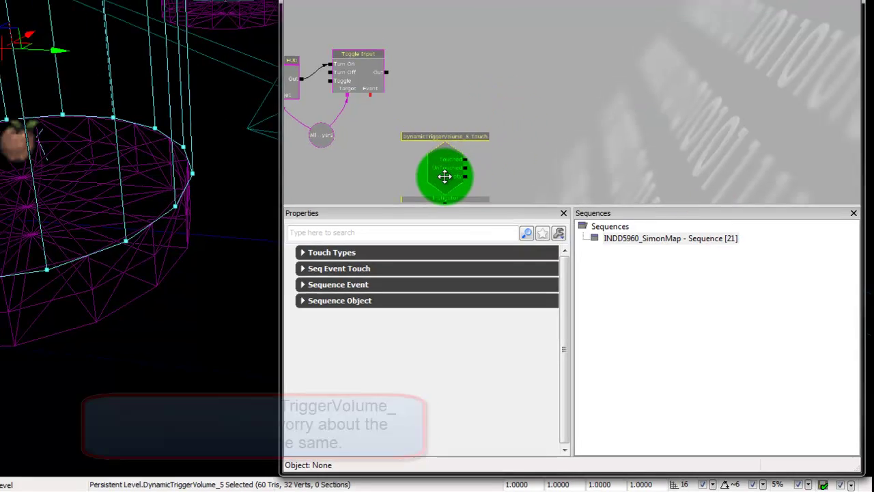
click(546, 253)
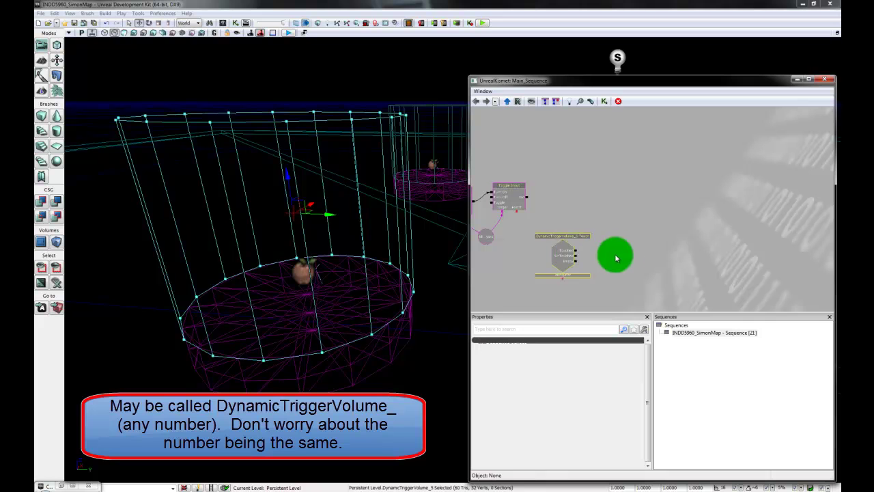
- Add a Gate action from the Misc category in the empty space after the trigger volume's Touch event
scroll(568, 261, up, 3)
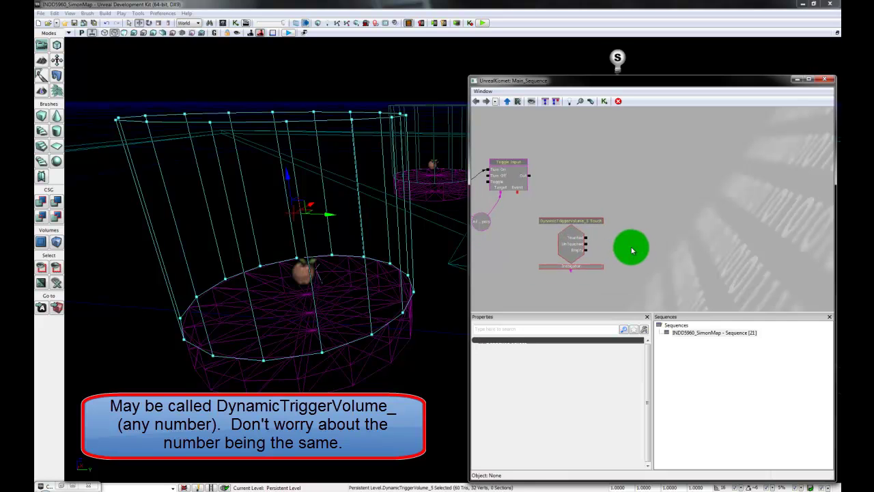
click(567, 239)
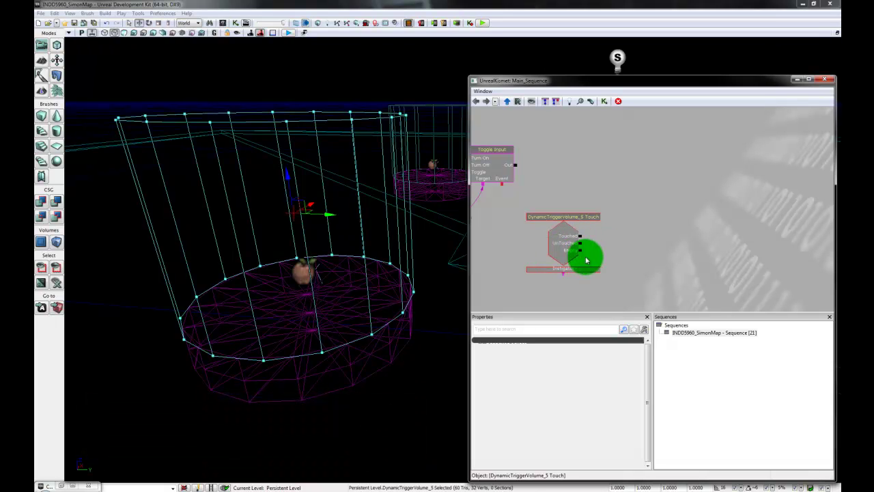
drag(632, 239, 636, 240)
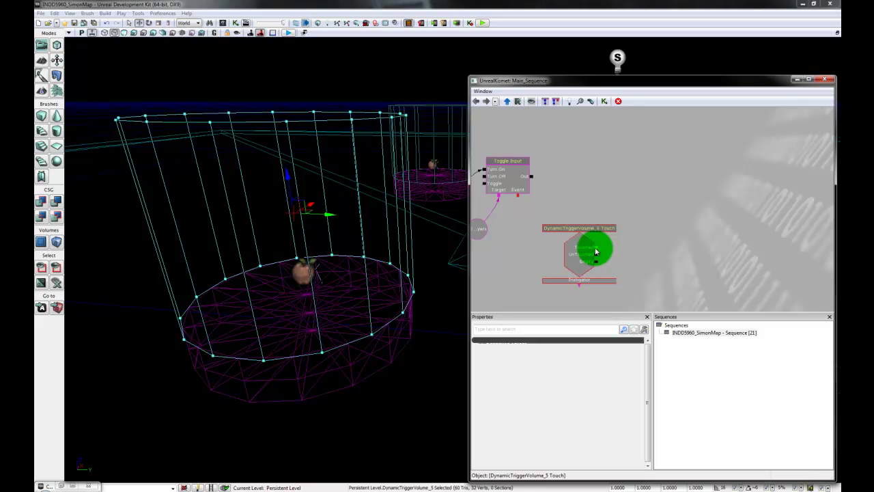
mouse_move(699, 249)
mouse_down()
mouse_move(674, 251)
mouse_move(712, 251)
mouse_move(691, 255)
mouse_up()
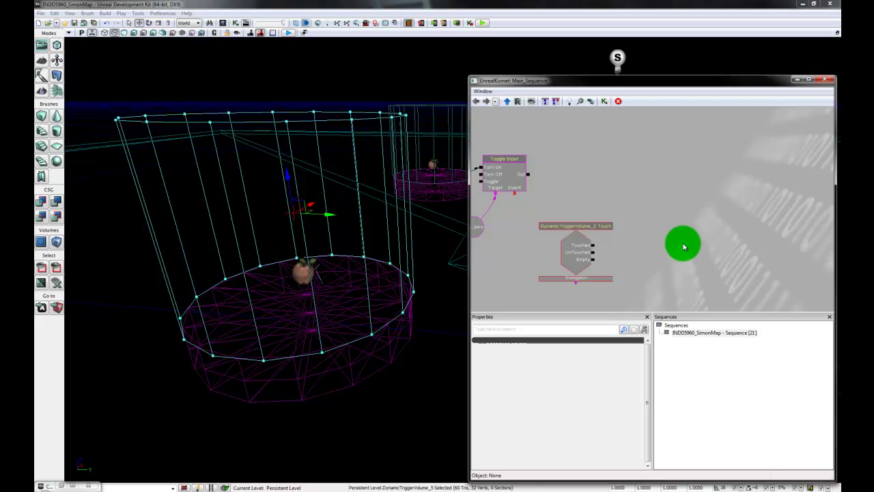
drag(695, 247, 675, 246)
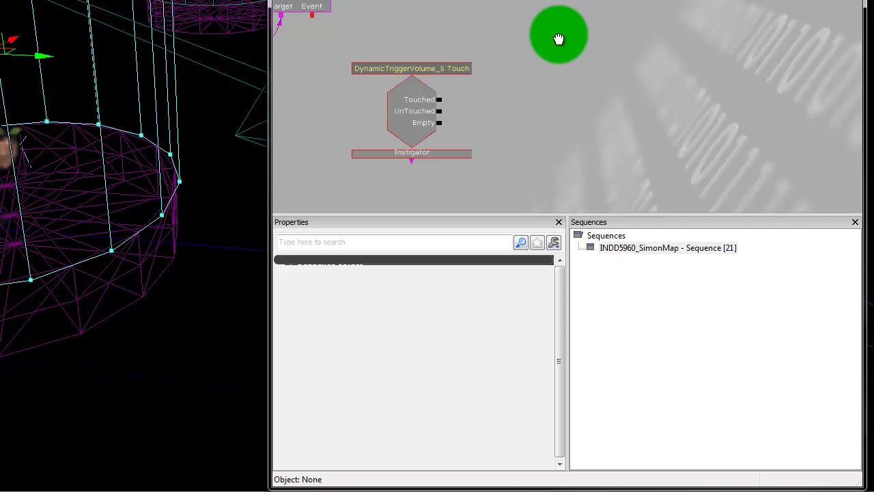
right_click(559, 36)
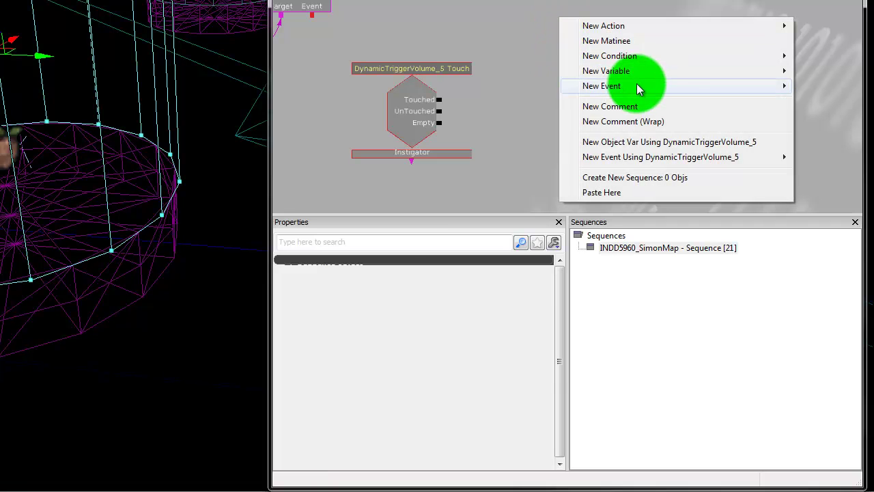
mouse_move(638, 85)
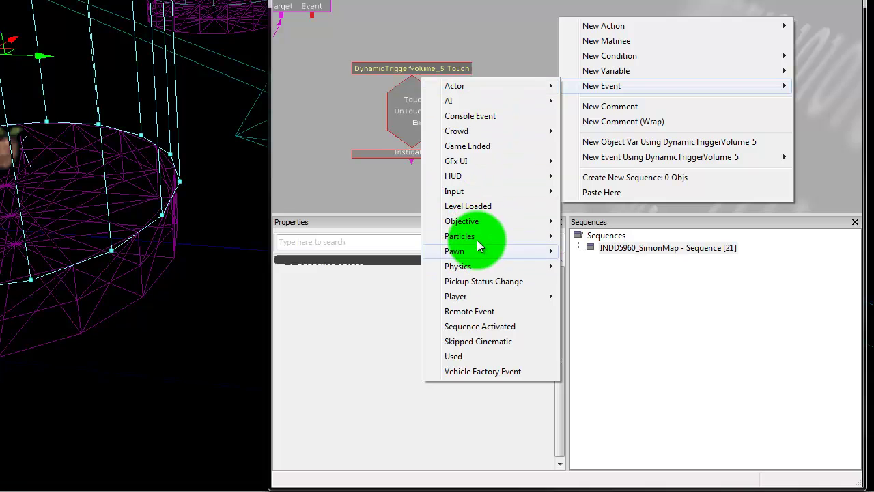
mouse_move(669, 30)
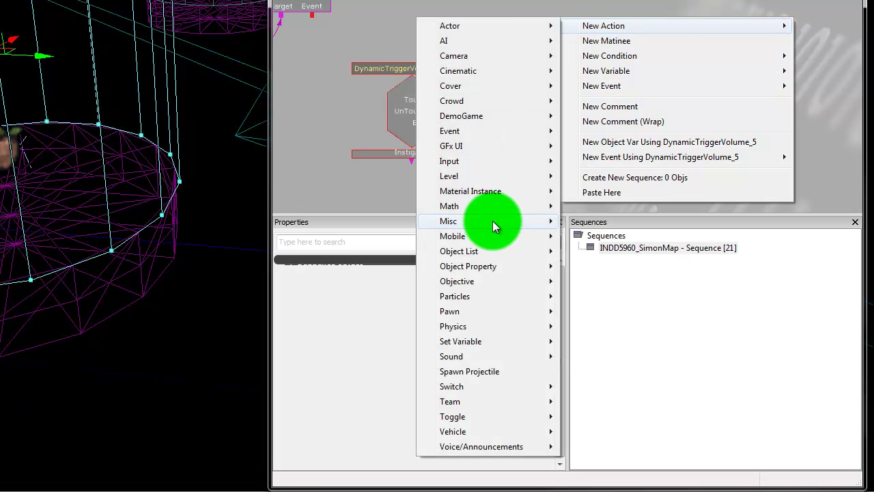
mouse_move(492, 220)
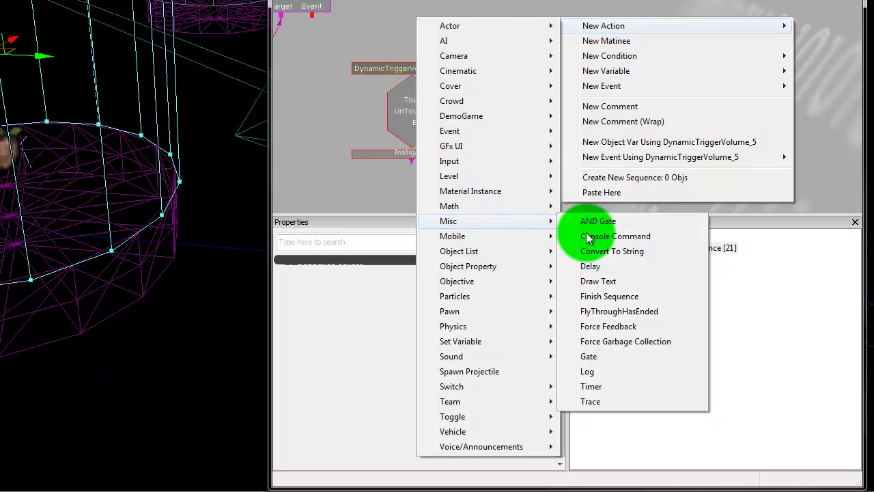
click(612, 357)
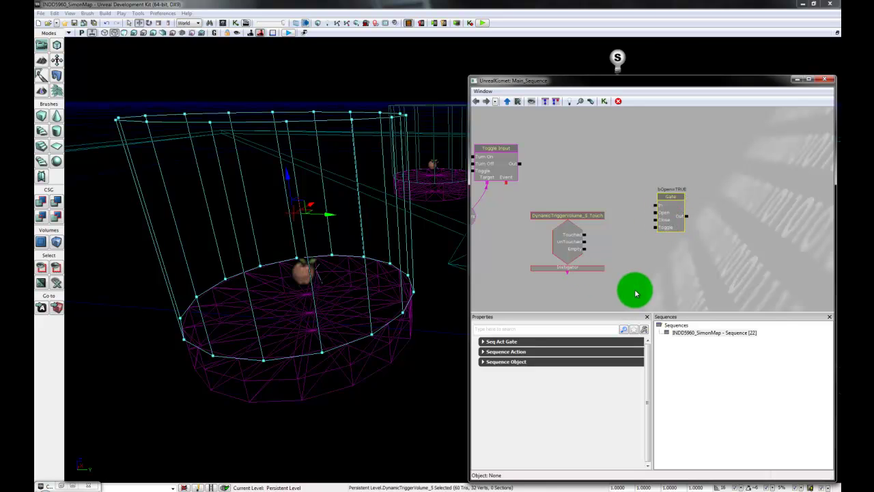
- Link the Touch event's Touched output to the In input of the Gate
click(560, 246)
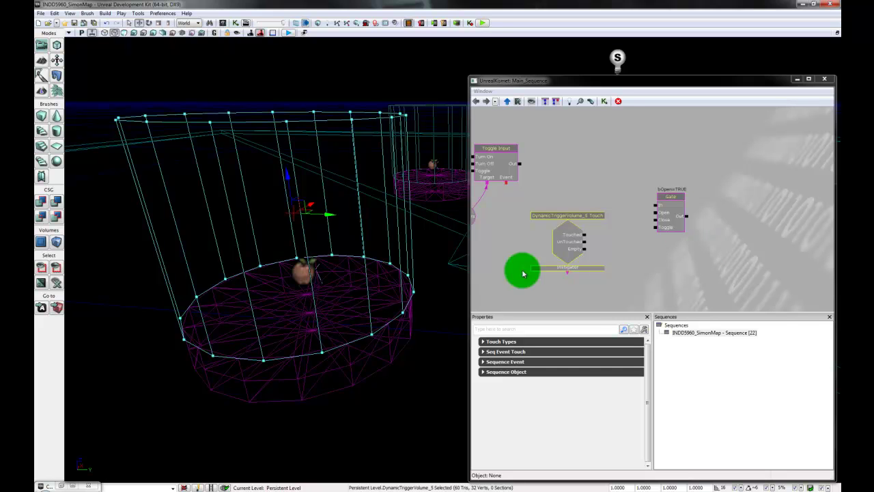
mouse_move(619, 280)
mouse_down()
mouse_move(698, 285)
mouse_move(628, 293)
mouse_up()
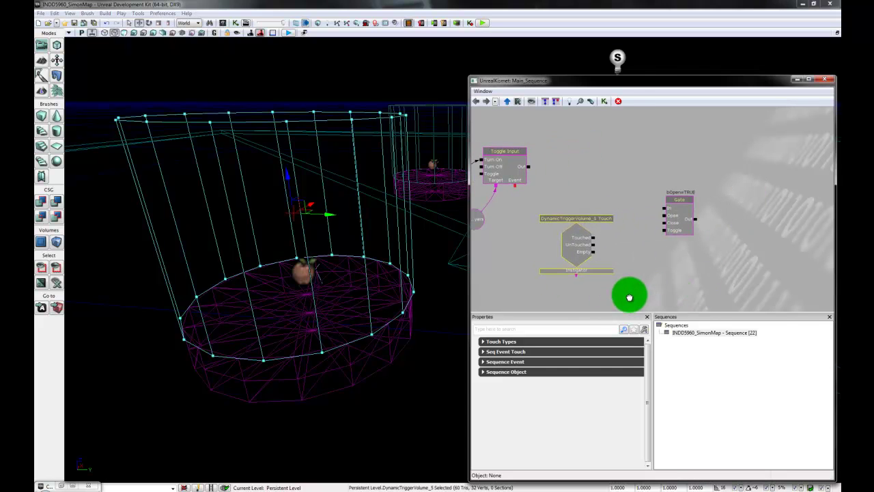
drag(690, 281, 648, 279)
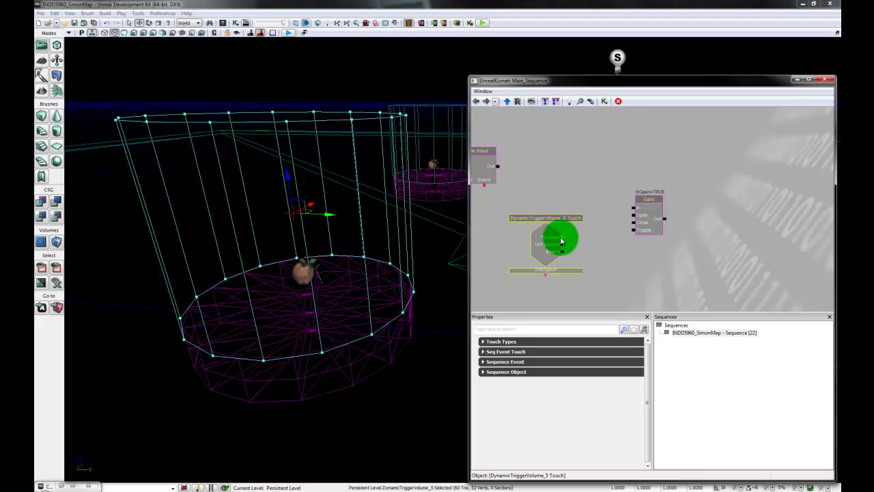
drag(563, 238, 634, 210)
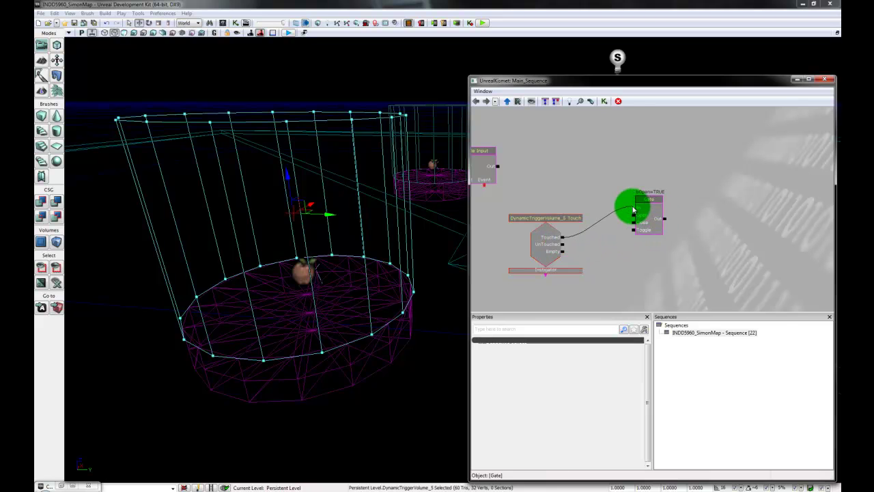
click(628, 287)
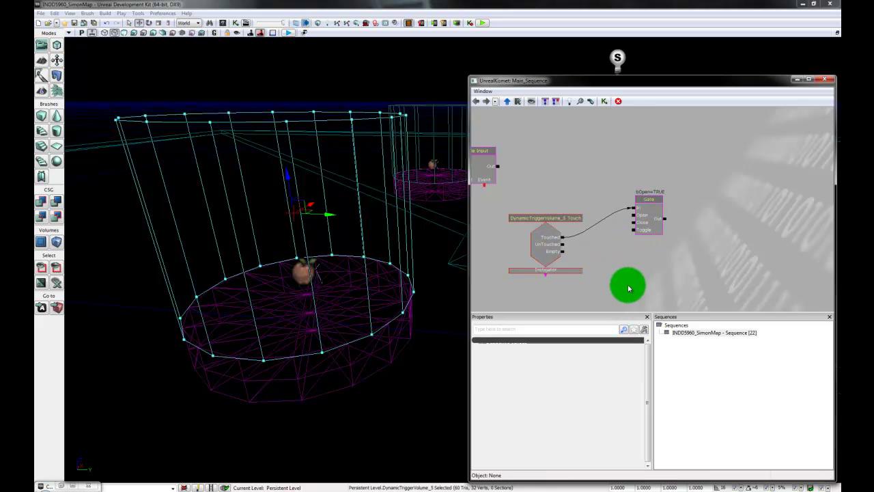
- Link the Out of the last Toggle Input to the Toggle input of the Gate
drag(619, 254, 628, 259)
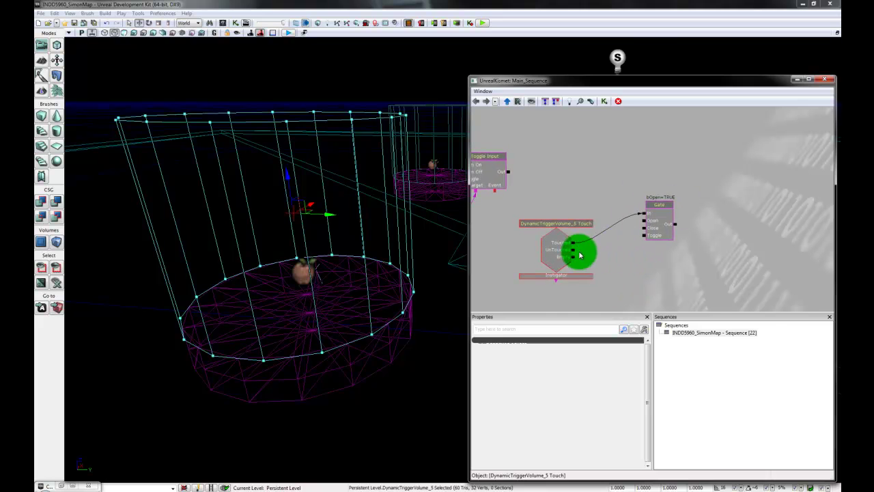
click(560, 189)
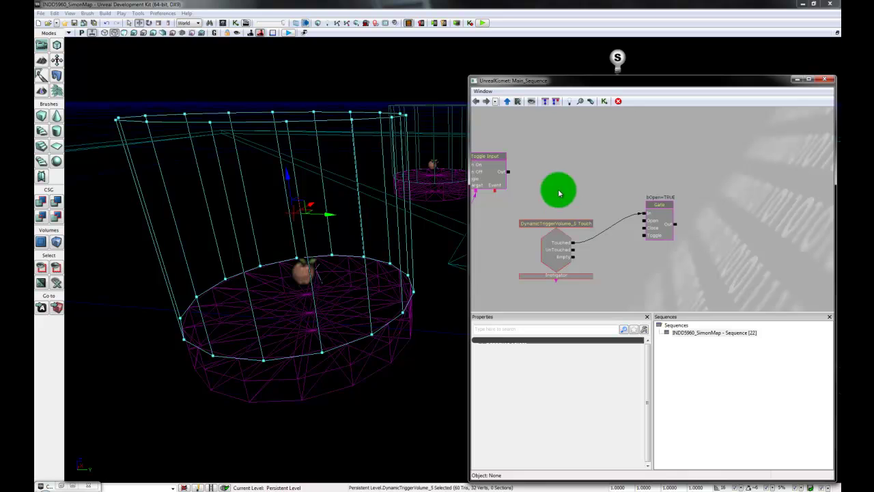
click(498, 172)
drag(498, 172, 648, 236)
- Turn off the Gate's Open option and set its Auto Close Count to 1
click(660, 219)
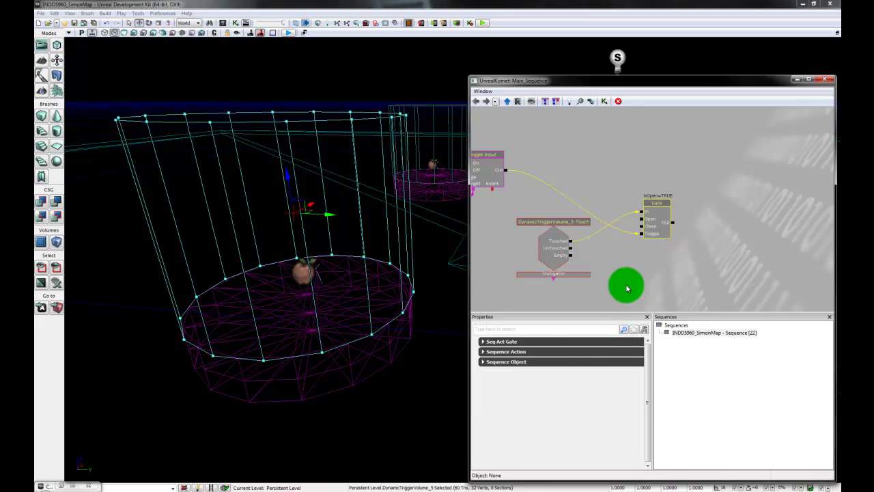
click(545, 343)
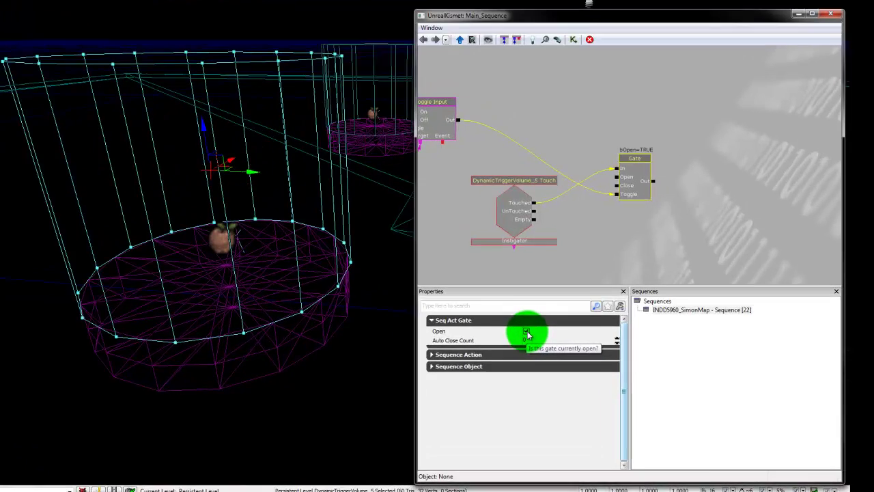
click(526, 331)
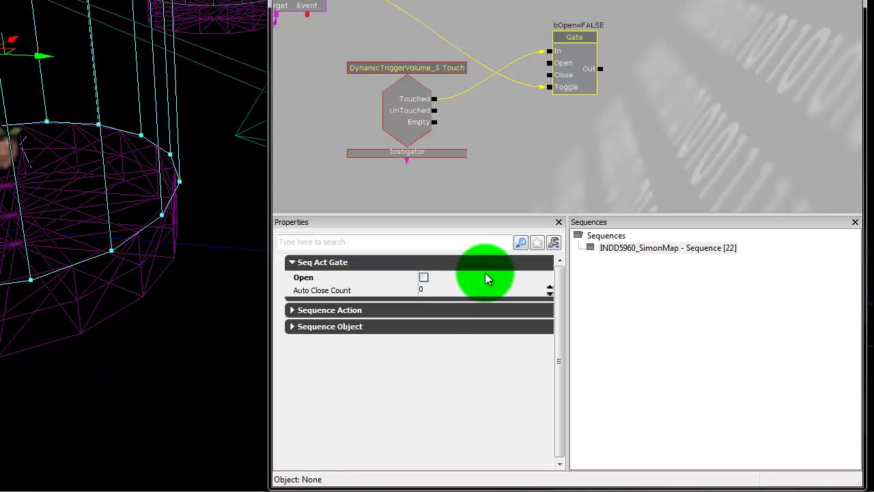
click(439, 293)
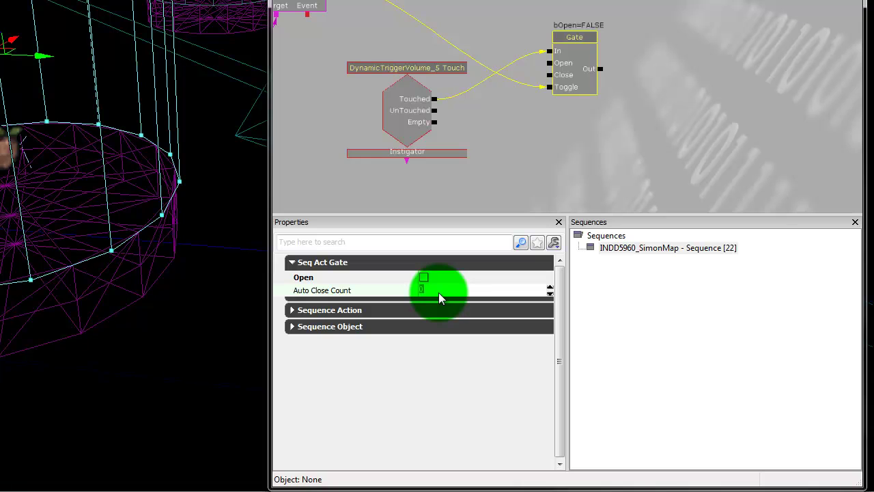
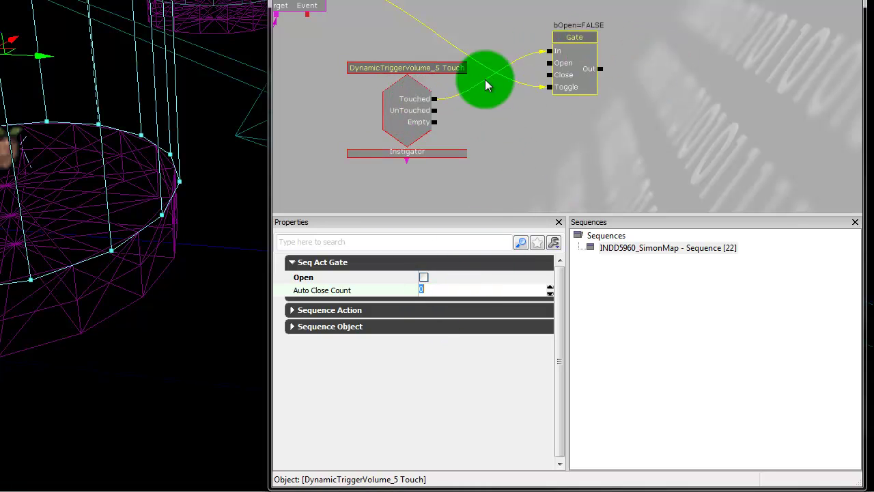
text(1)
key(Return)
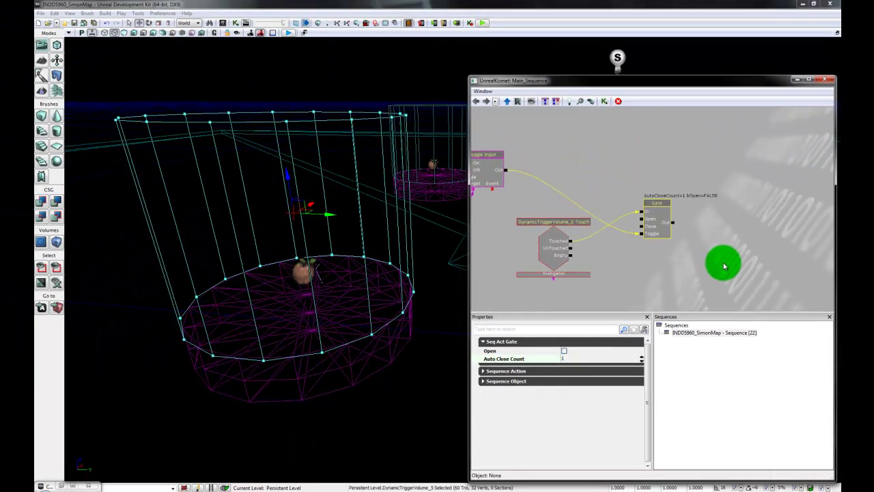
click(724, 267)
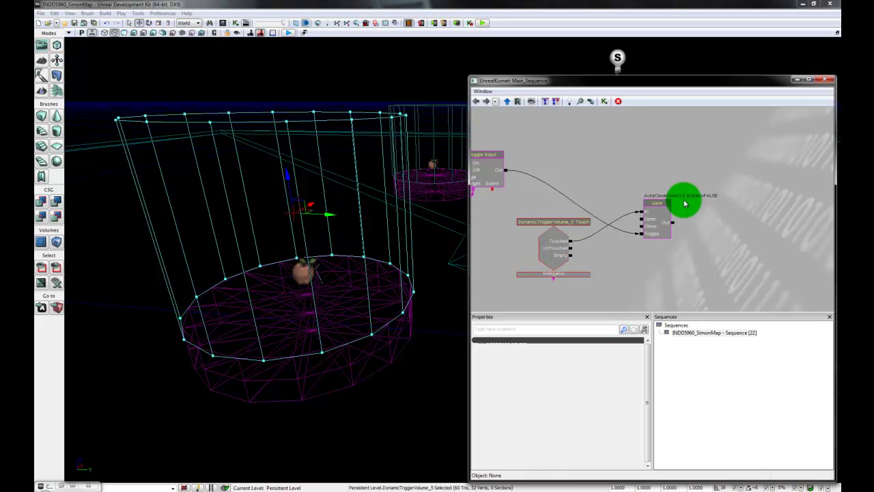
drag(731, 263, 638, 256)
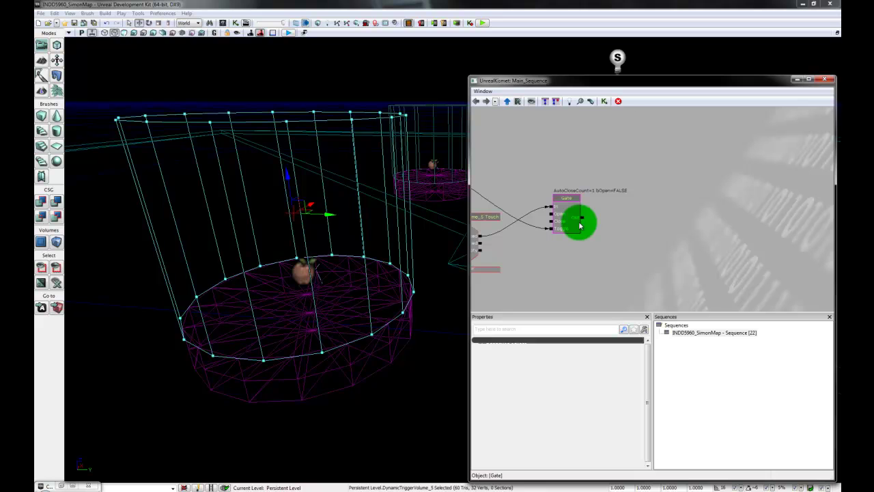
- Add a Play Sound action after the Gate and link the Gate's Out to its Play input
drag(677, 230, 650, 236)
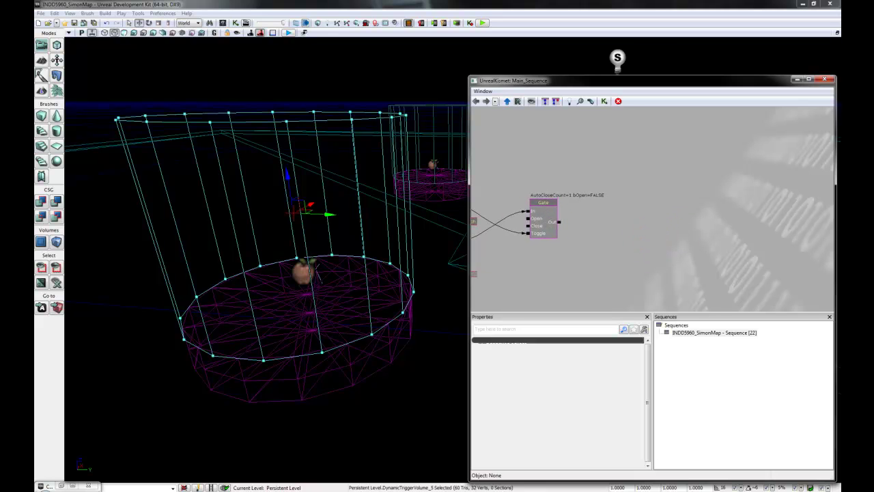
key(ctrl+shift+f)
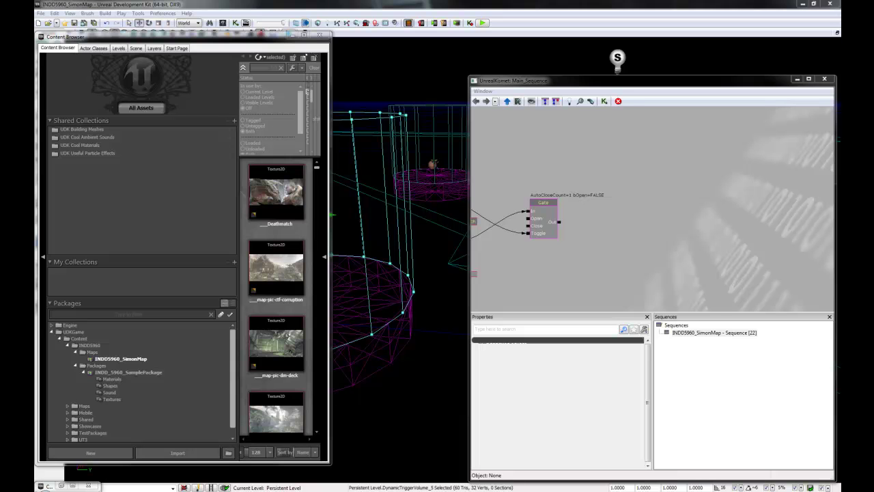
drag(567, 289, 599, 256)
key(ctrl+shift+f)
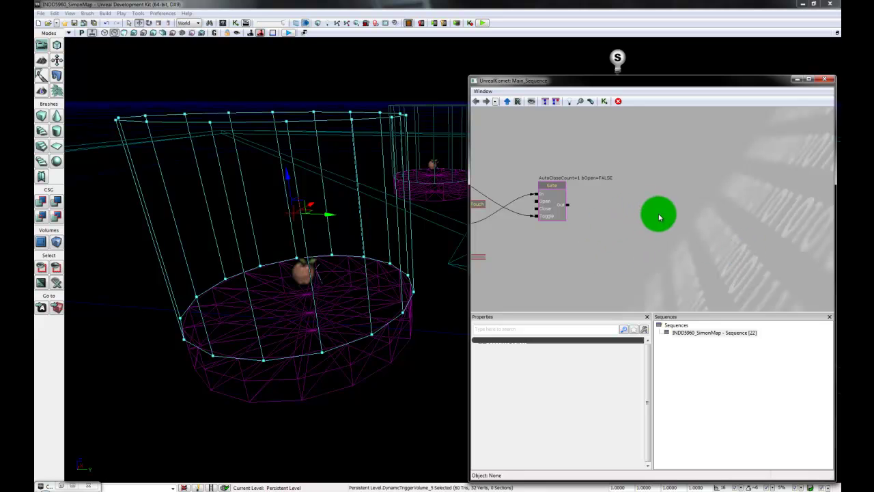
right_click(621, 197)
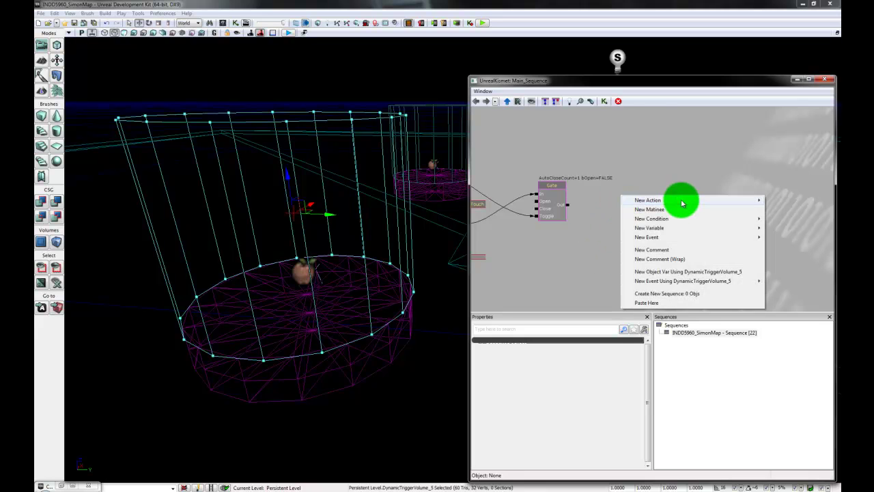
mouse_move(681, 202)
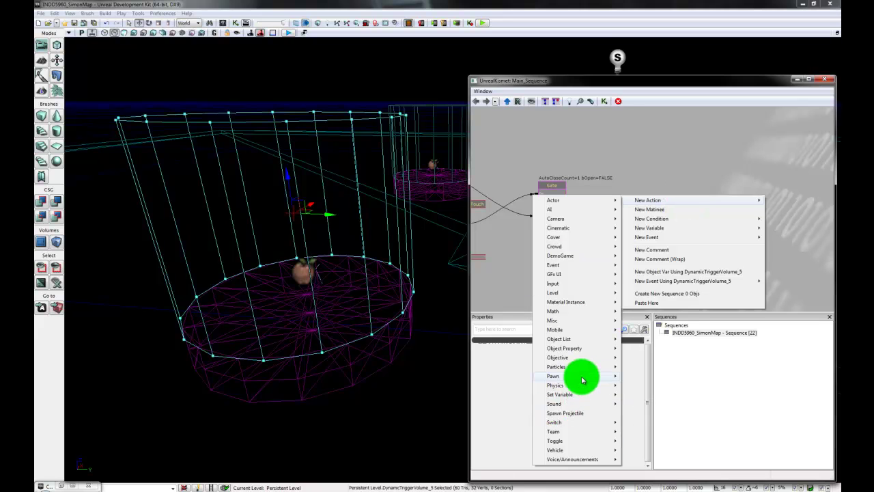
mouse_move(581, 405)
click(672, 435)
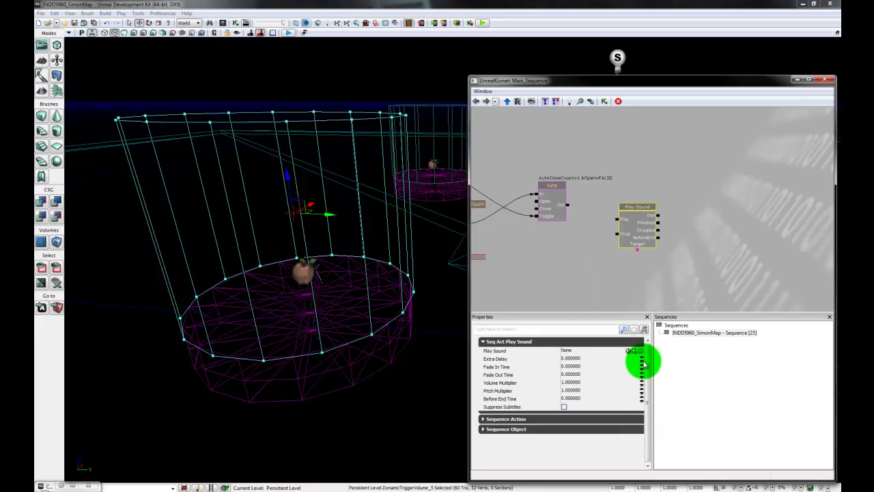
drag(637, 220, 658, 196)
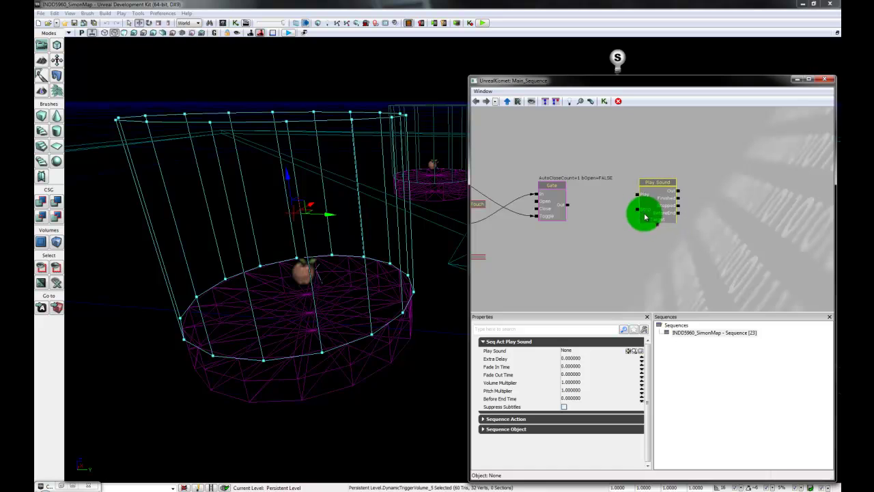
drag(569, 209, 639, 199)
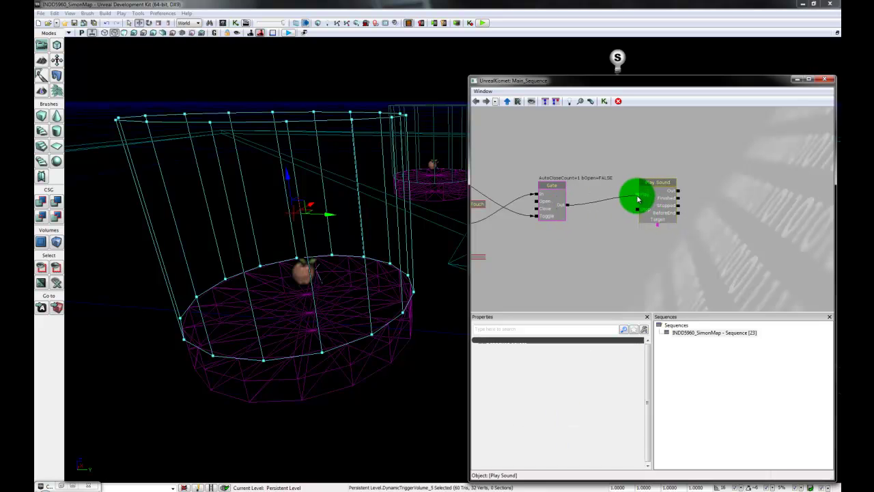
click(617, 261)
- Assign the INDD5960_SimonWin SoundCue from the sample package's Sound group to the new Play Sound action
key(ctrl+shift+f)
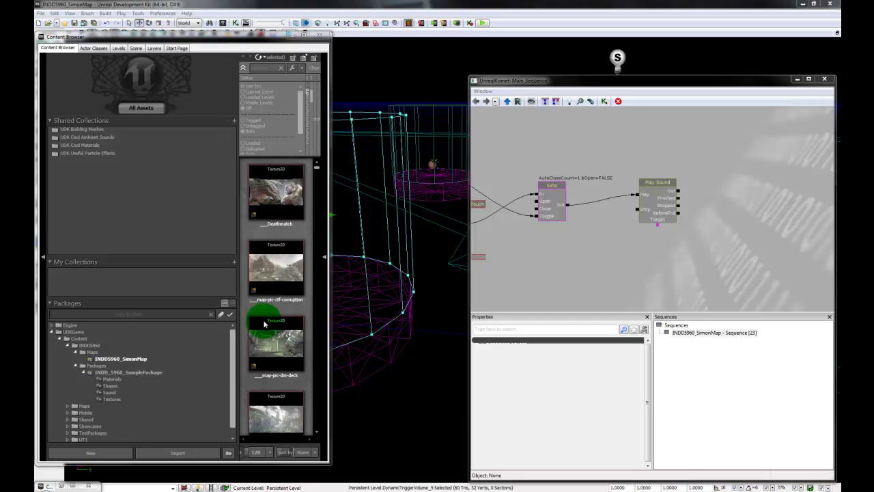
click(331, 328)
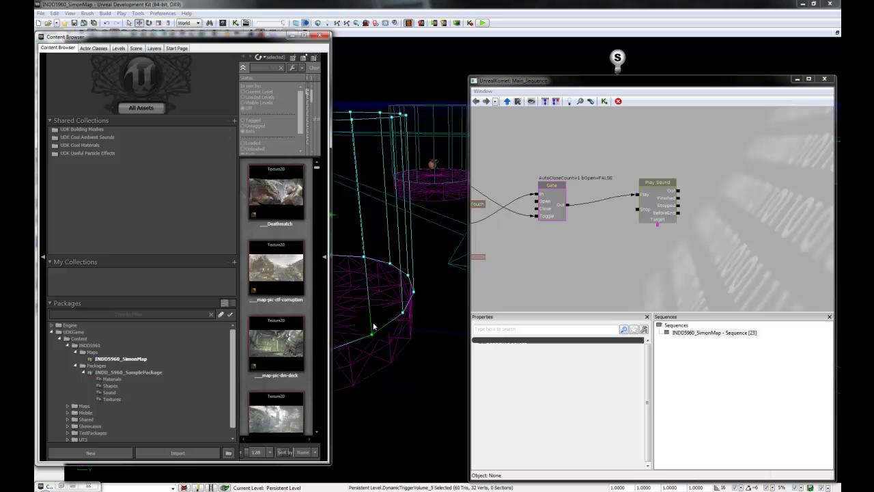
drag(329, 328, 386, 325)
click(109, 392)
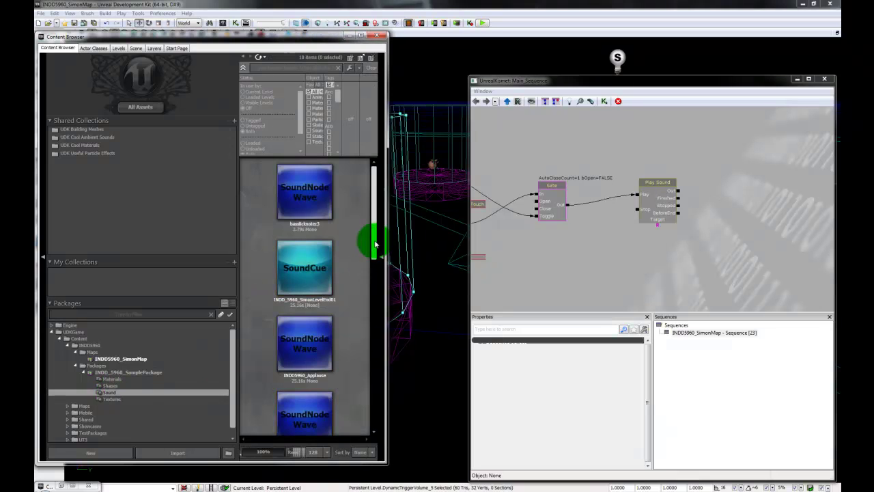
drag(375, 246, 375, 418)
click(333, 265)
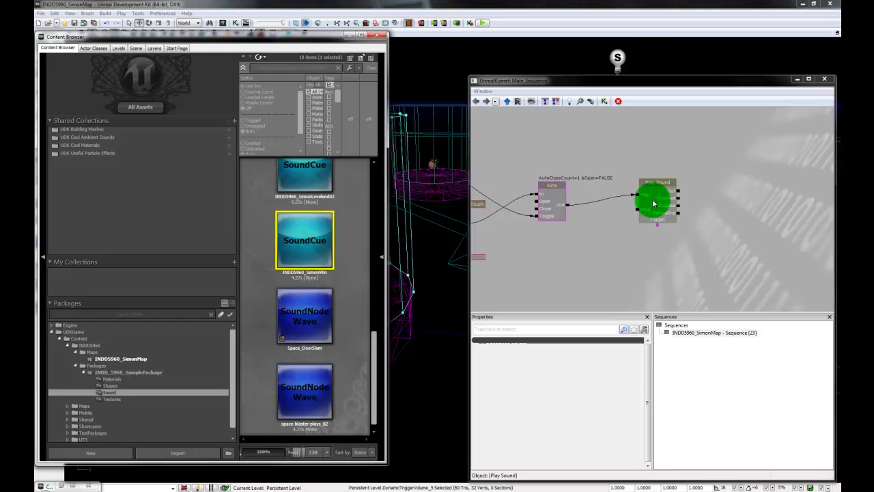
click(658, 200)
click(629, 351)
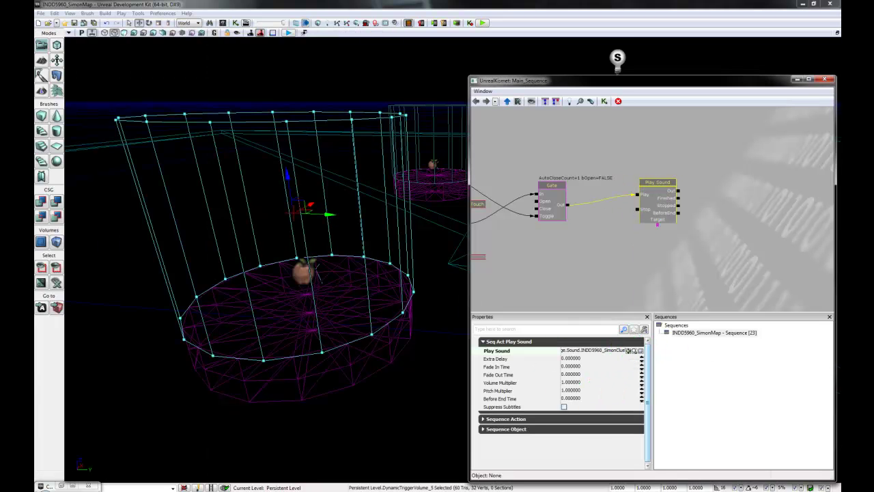
click(615, 263)
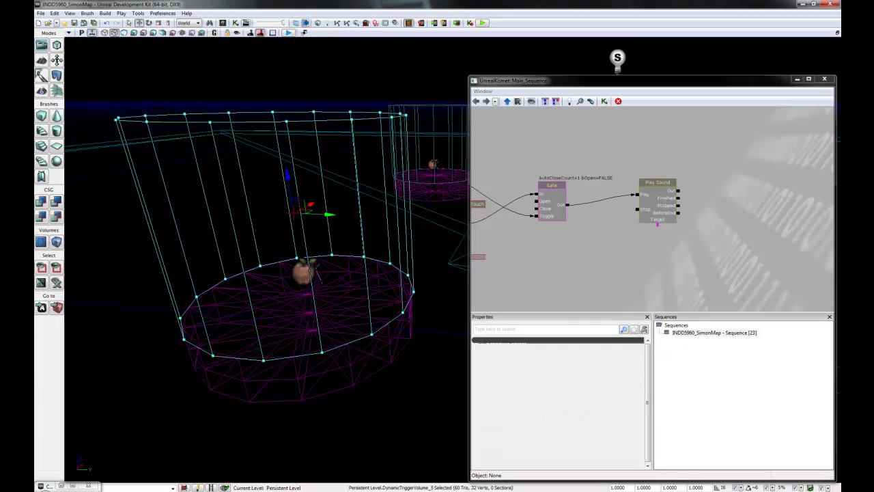
click(659, 202)
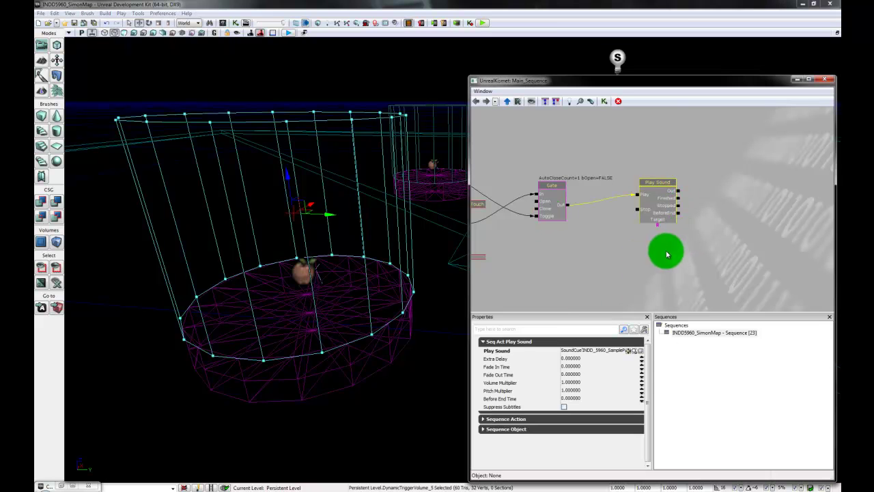
- Create an object variable on the Play Sound action's Target and place it below the action
click(302, 270)
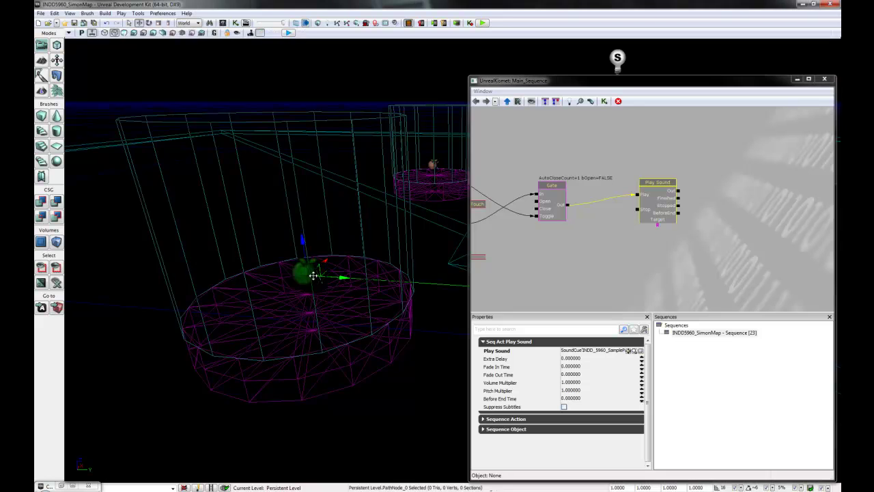
right_click(659, 224)
click(697, 219)
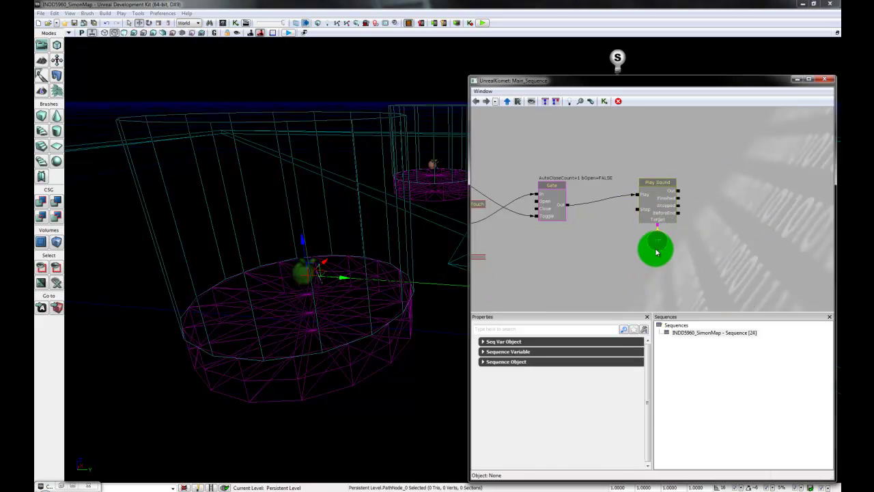
click(657, 243)
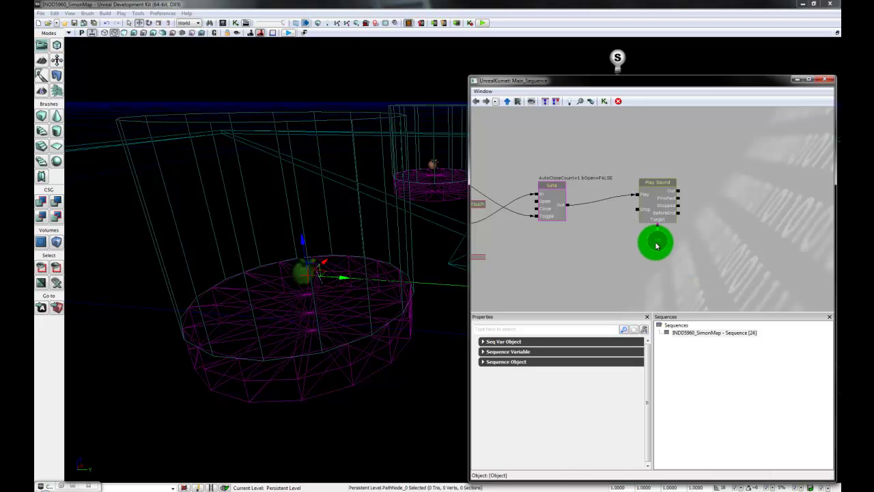
click(710, 277)
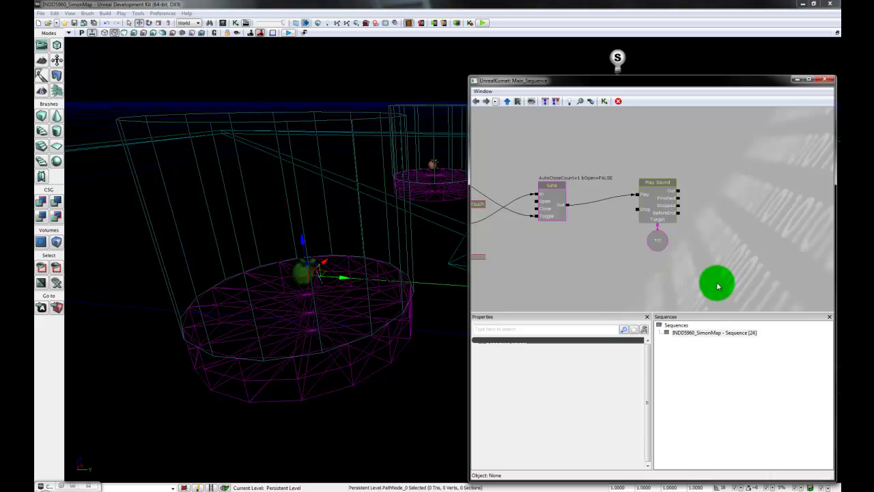
click(661, 244)
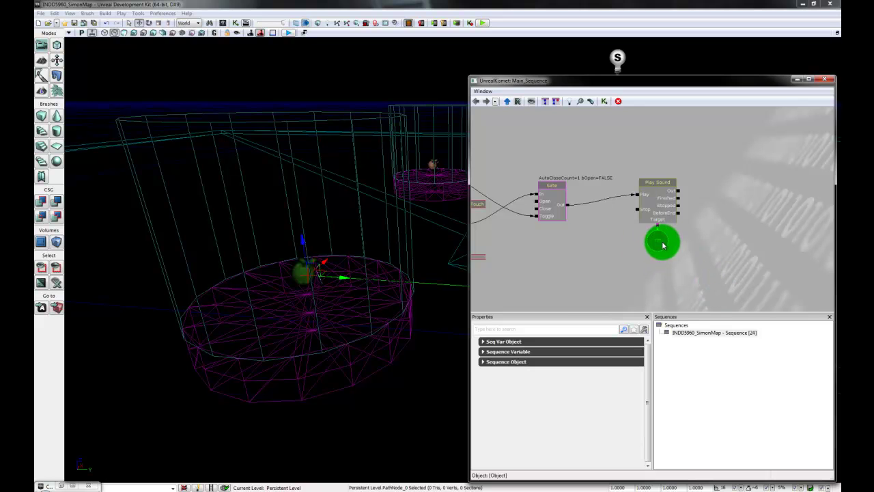
mouse_move(711, 274)
mouse_down()
mouse_move(720, 289)
mouse_move(716, 277)
mouse_up()
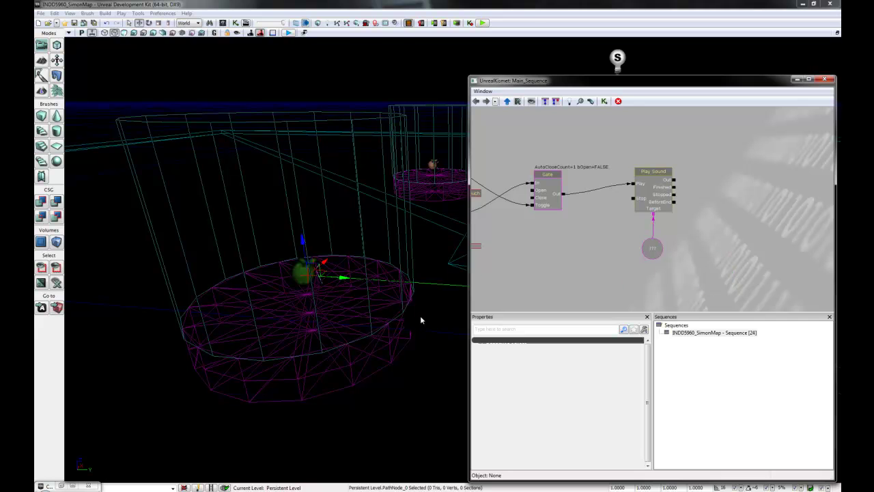
- Assign the path node inside the trigger volume to the Play Sound action's Target variable
click(424, 259)
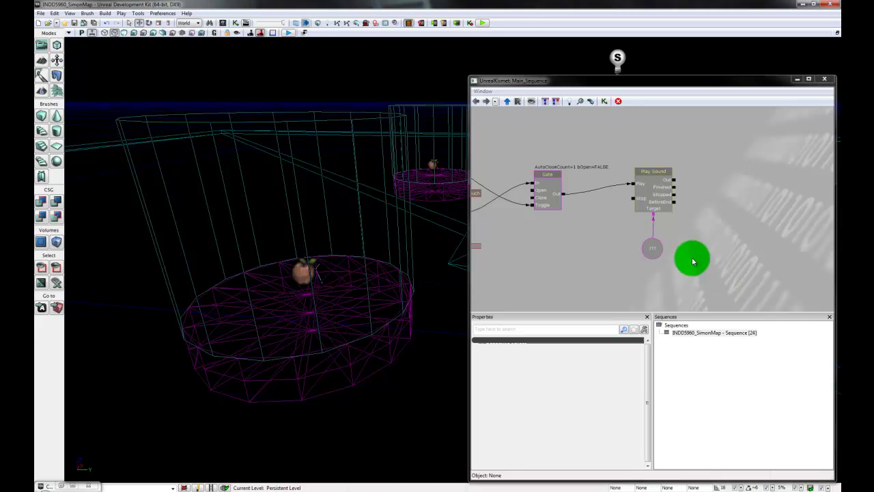
click(302, 273)
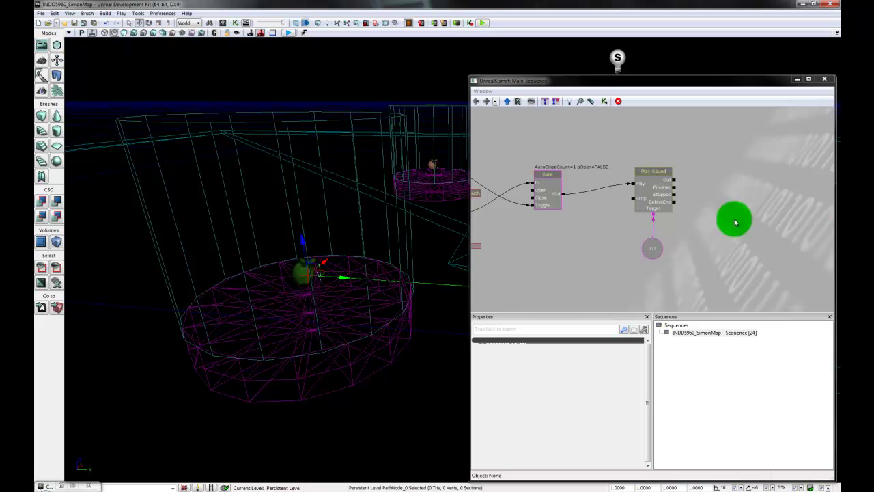
right_click(653, 252)
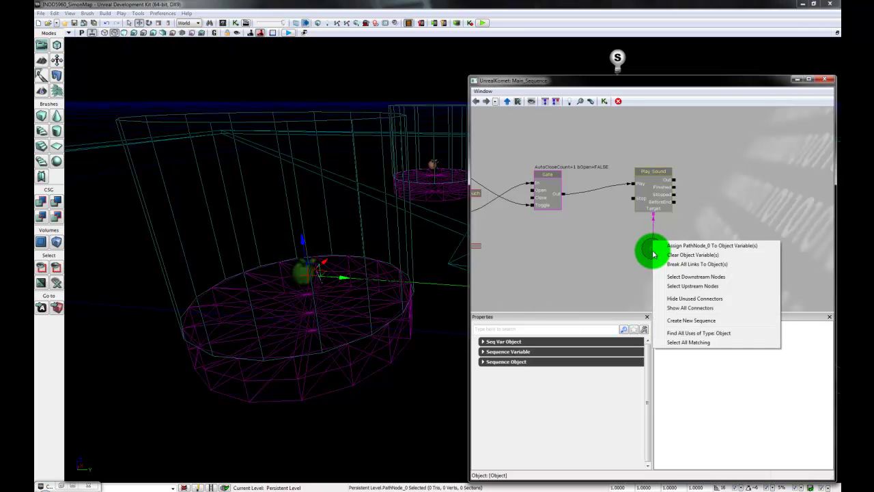
click(728, 247)
click(731, 299)
drag(601, 261, 596, 268)
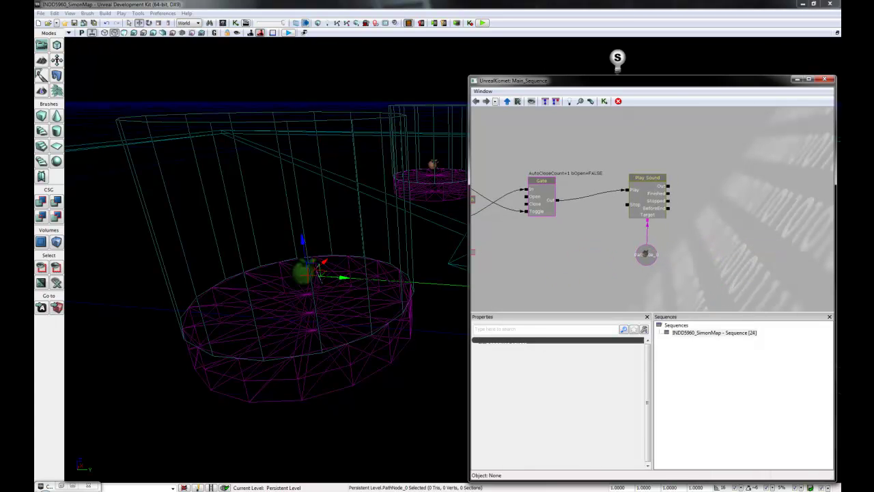
key(ctrl+shift+f)
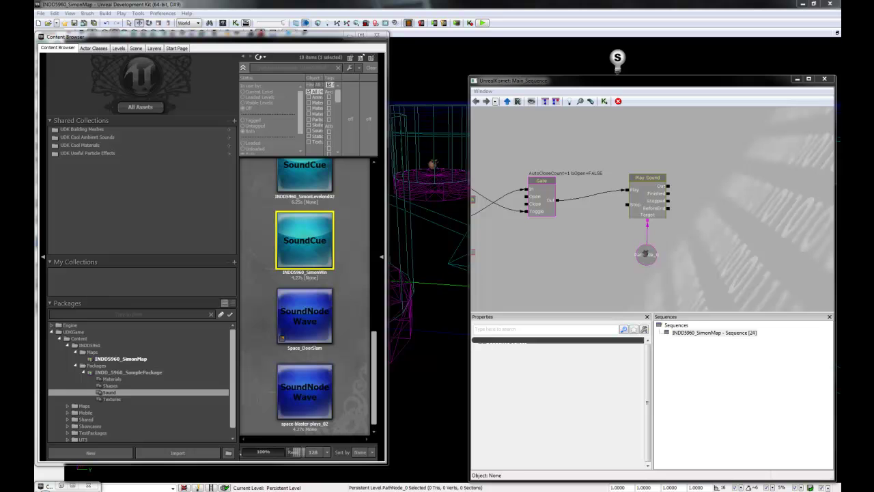
drag(541, 256, 598, 273)
scroll(647, 255, down, 3)
scroll(647, 255, down, 5)
scroll(744, 259, down, 1)
scroll(706, 261, up, 4)
scroll(681, 266, up, 1)
scroll(670, 269, up, 1)
- Add a Toggle HUD action in the empty space after the Play Sound action and align it beside that action
drag(654, 240, 570, 246)
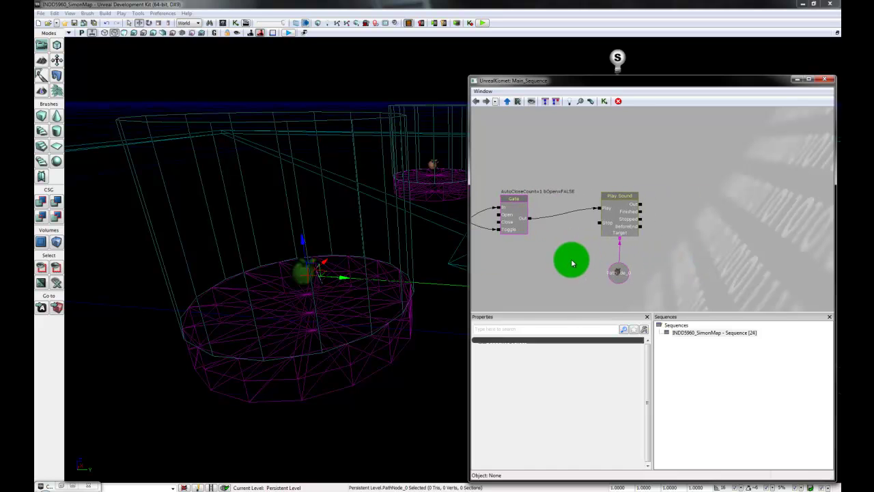
drag(751, 247, 725, 239)
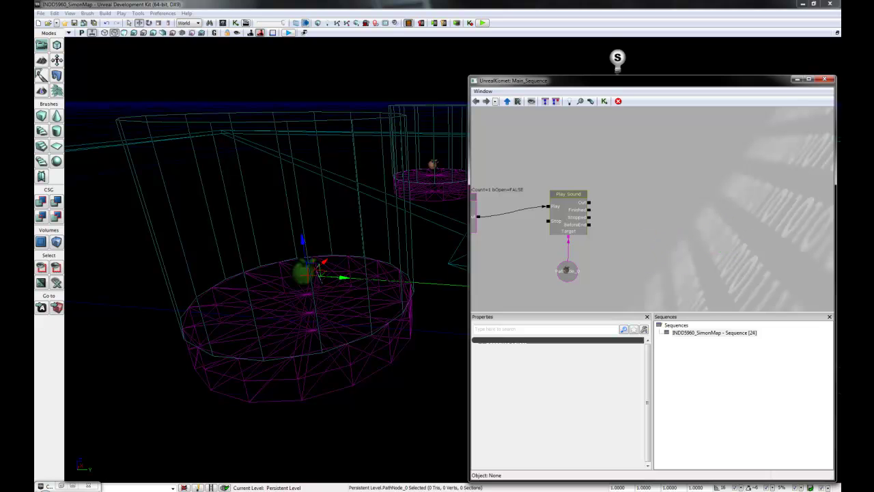
key(ctrl+shift+f)
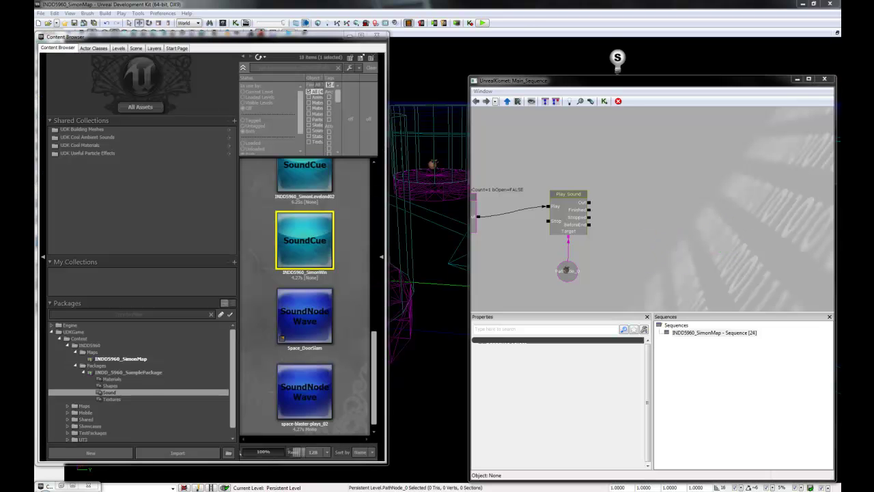
click(586, 232)
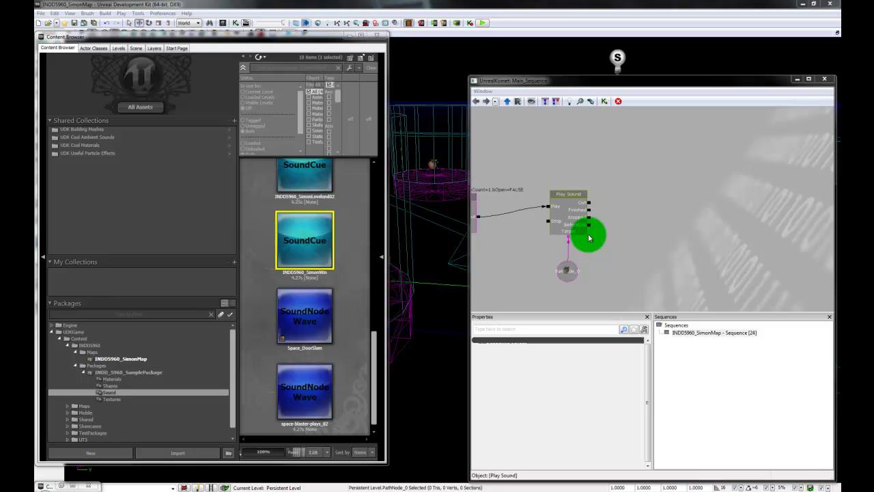
drag(697, 245, 685, 248)
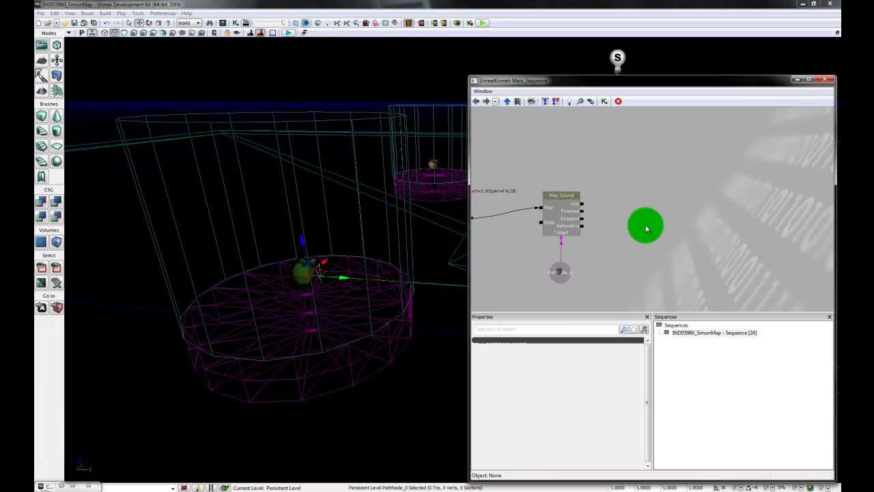
right_click(648, 212)
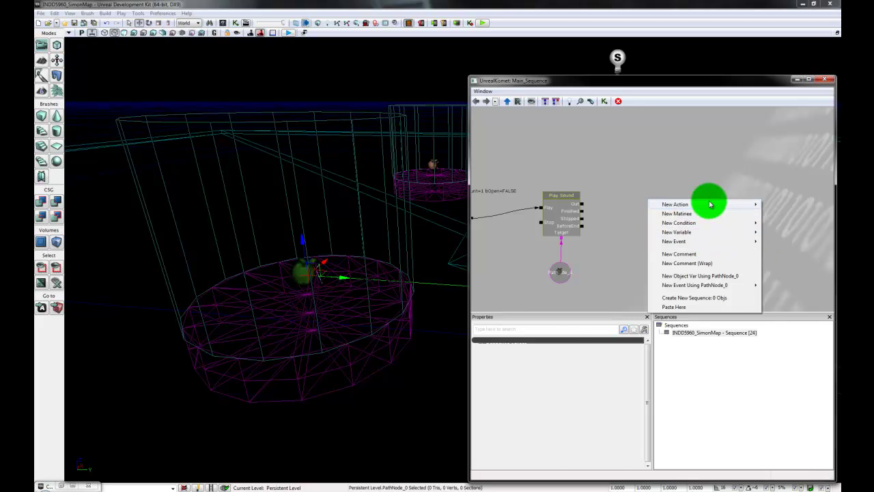
mouse_move(767, 204)
mouse_move(596, 454)
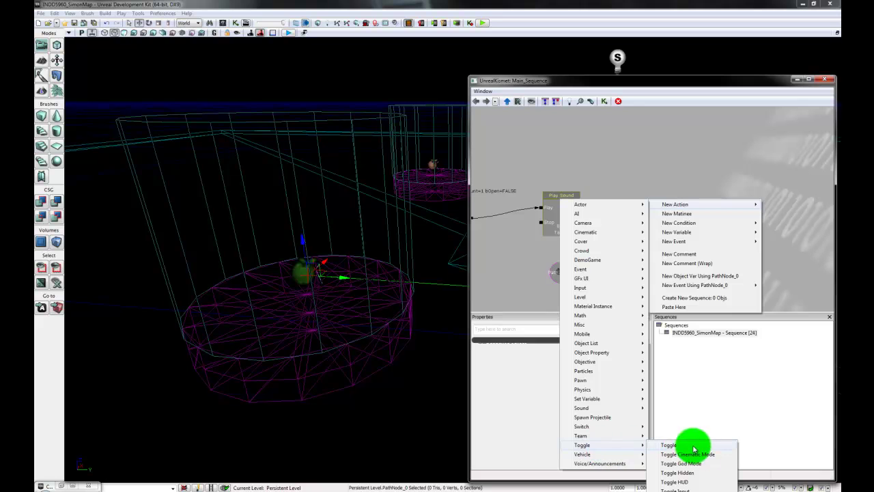
click(688, 483)
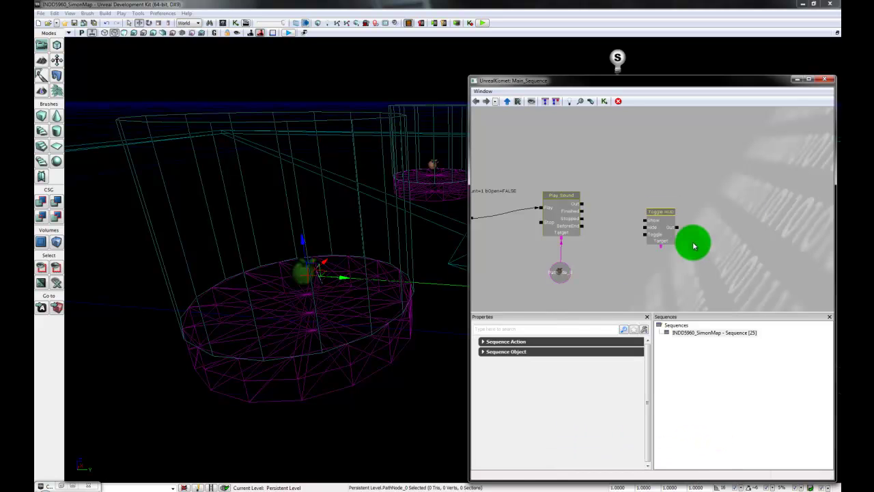
drag(657, 237, 653, 211)
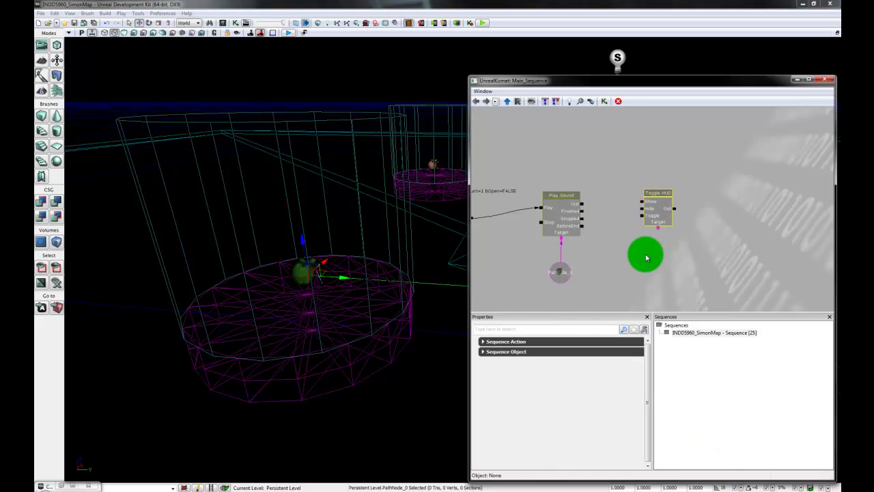
- Connect the Play Sound action's Out to the Hide input of the Toggle HUD action
click(583, 210)
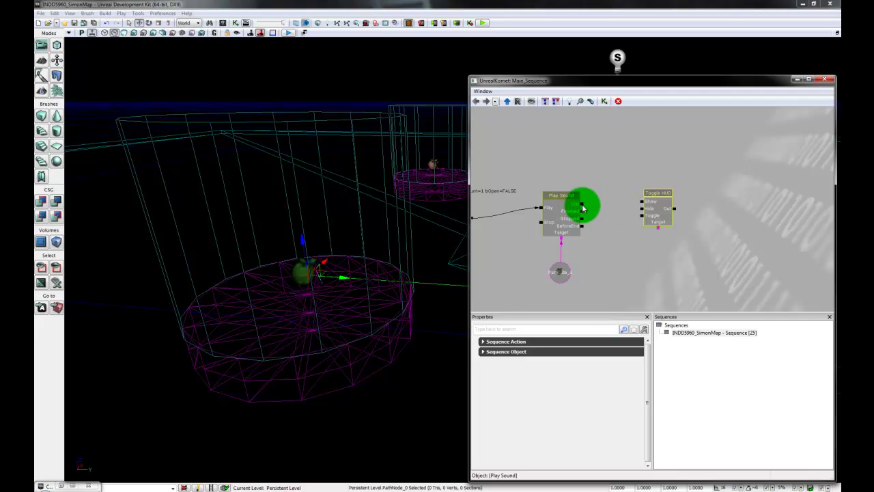
drag(583, 208, 642, 209)
drag(687, 250, 681, 252)
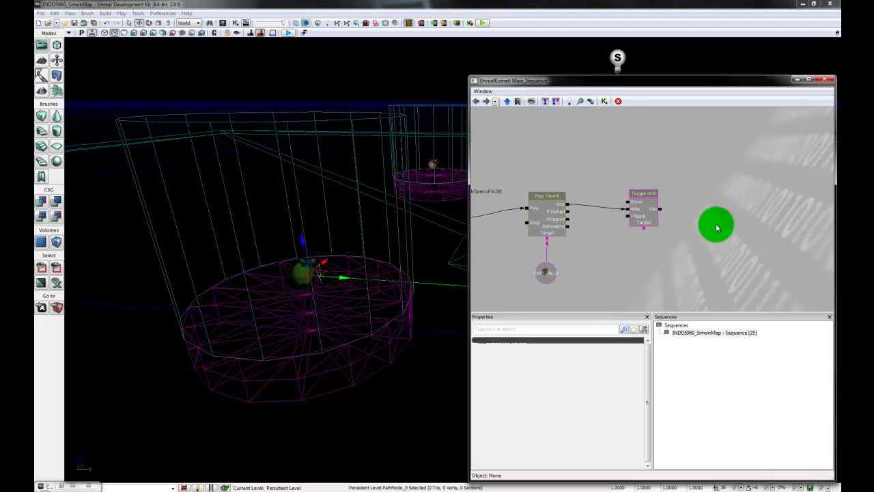
- Add a Player variable below the Toggle HUD action and link it to that action's Target
right_click(647, 240)
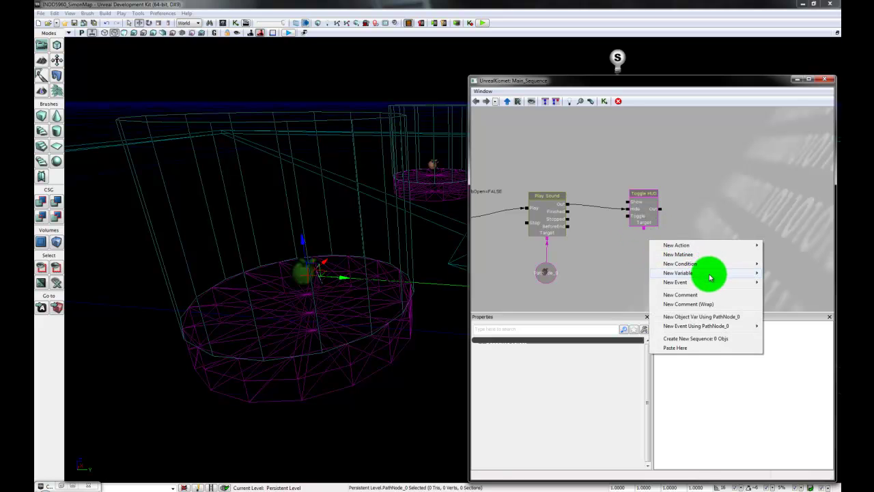
mouse_move(709, 277)
mouse_move(611, 338)
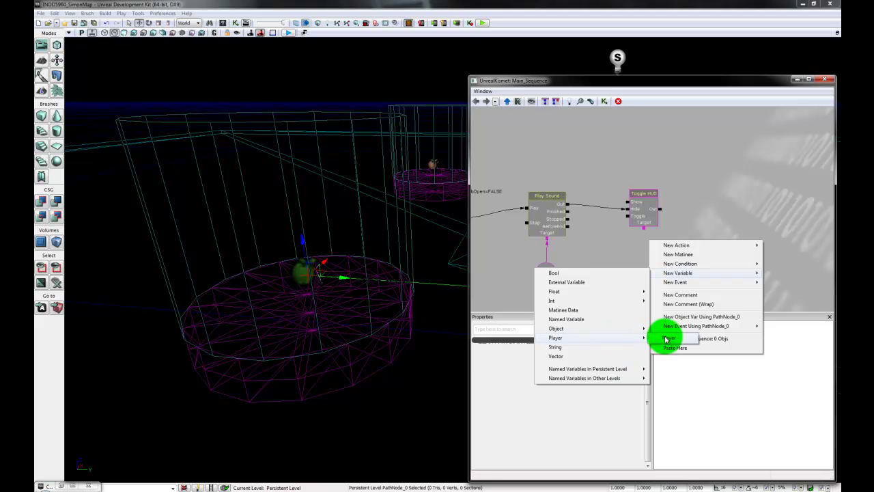
click(666, 339)
drag(644, 227, 660, 261)
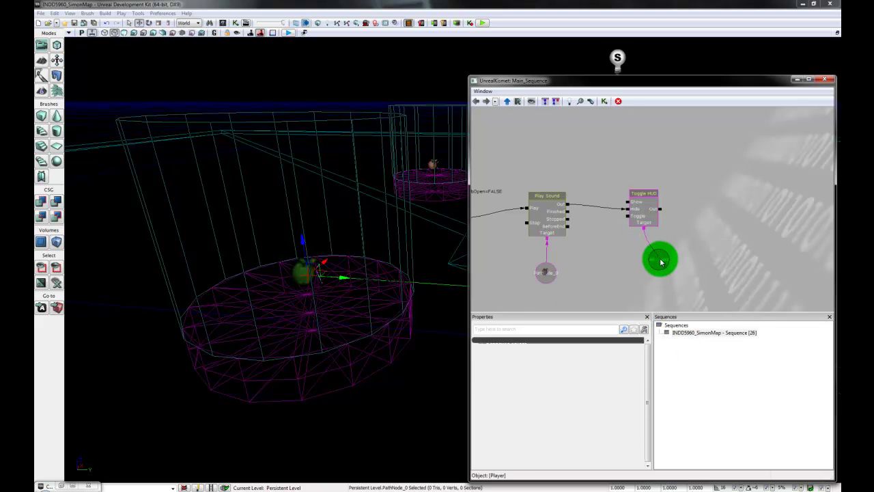
- Add a Toggle Input action beside Toggle HUD, wiring Toggle HUD's Out to Turn Off and its Target to the same player variable
right_click(705, 213)
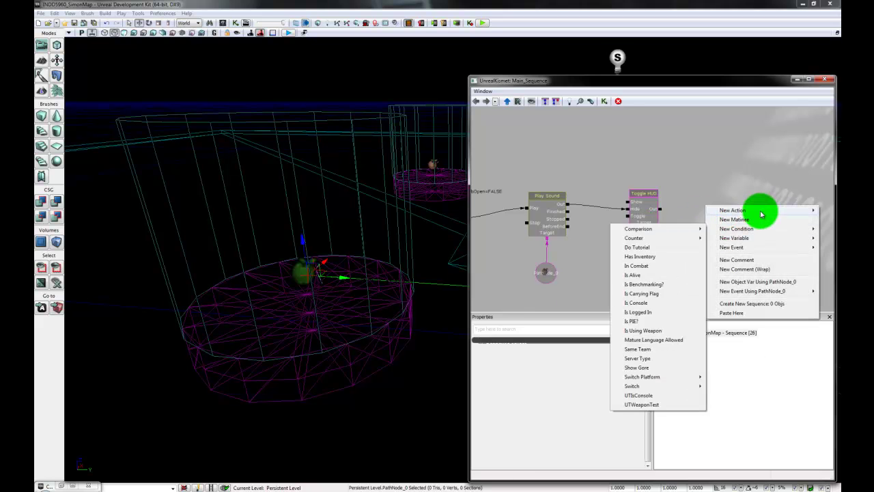
mouse_move(762, 215)
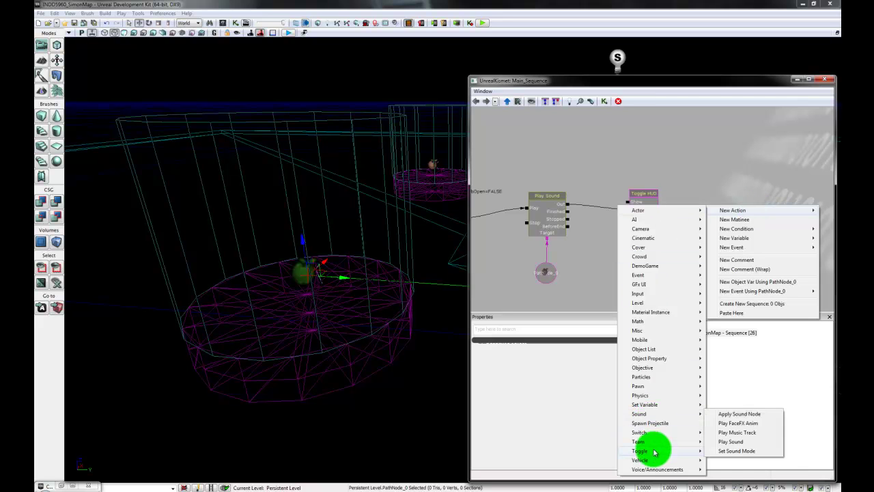
mouse_move(654, 453)
click(743, 488)
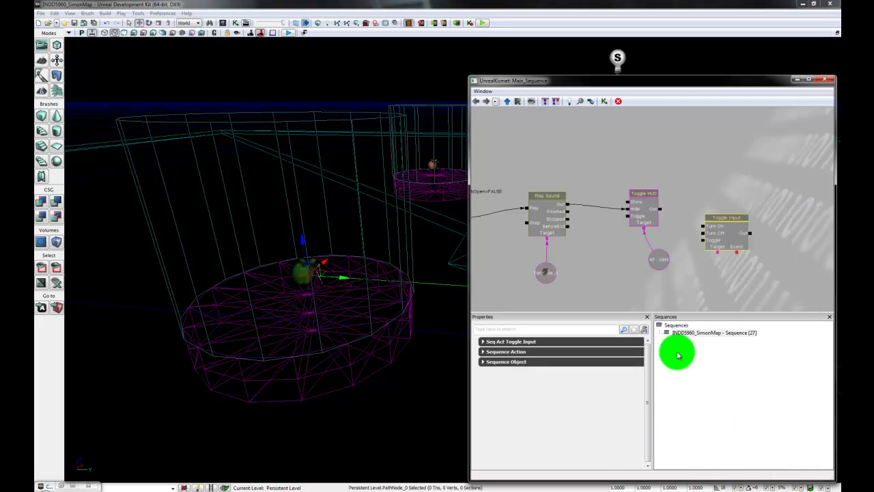
drag(740, 254, 722, 203)
drag(660, 208, 726, 283)
mouse_move(354, 416)
mouse_down()
mouse_move(441, 417)
mouse_move(385, 136)
mouse_move(400, 478)
mouse_move(464, 482)
mouse_move(829, 20)
mouse_move(807, 54)
mouse_move(777, 61)
mouse_move(355, 414)
mouse_up()
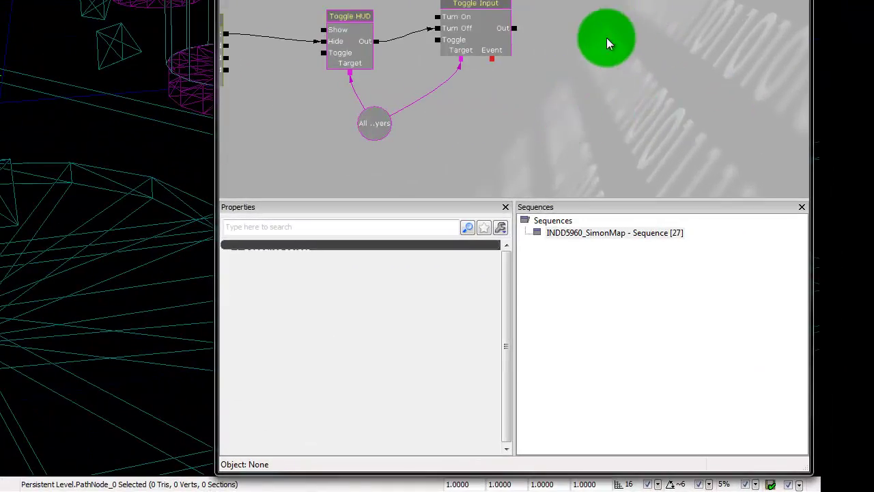
- Add an Actor Teleport action beside Toggle Input and connect Toggle Input's Out to the Teleport action's In
right_click(607, 40)
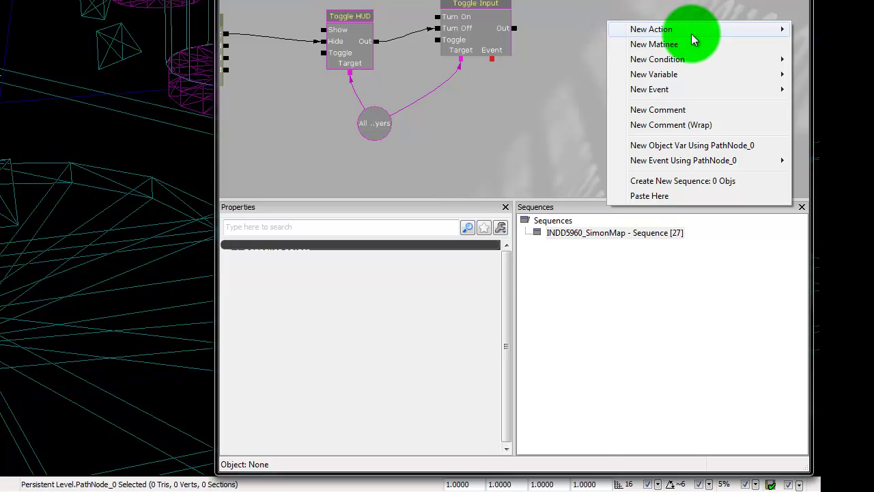
mouse_move(691, 31)
mouse_move(495, 179)
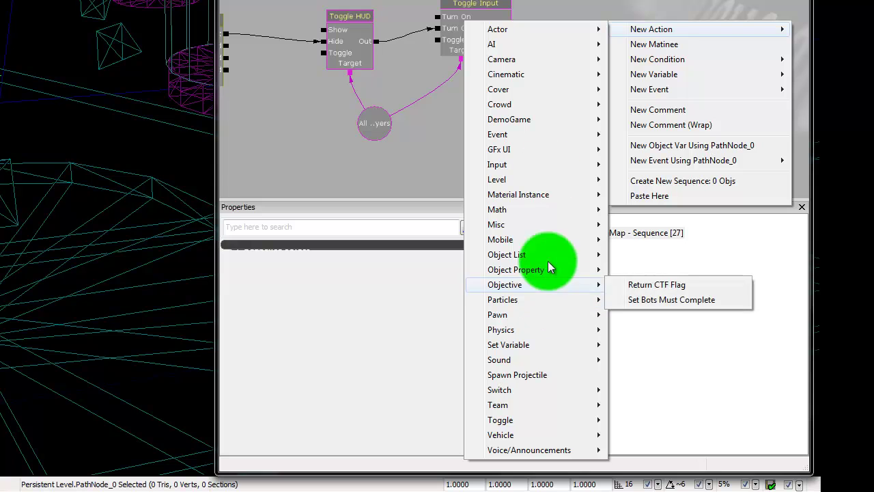
mouse_move(528, 31)
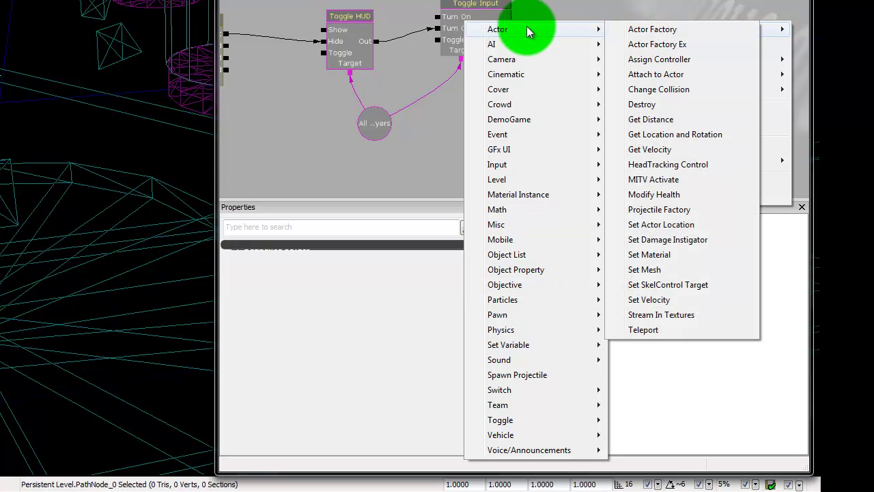
click(655, 330)
drag(644, 32, 610, 18)
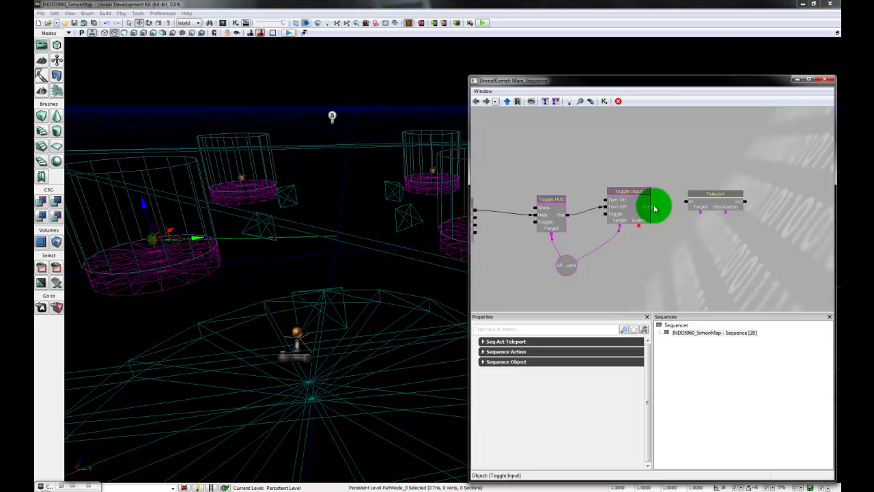
drag(654, 208, 713, 208)
click(767, 271)
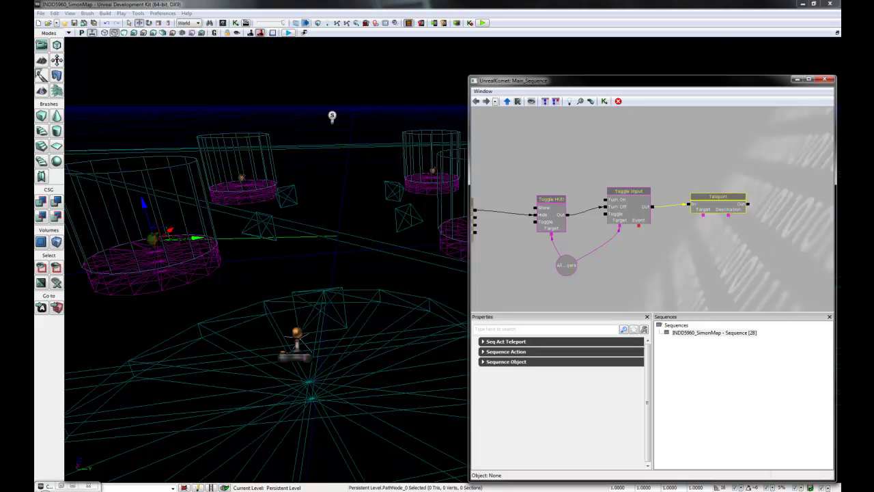
drag(736, 215, 688, 250)
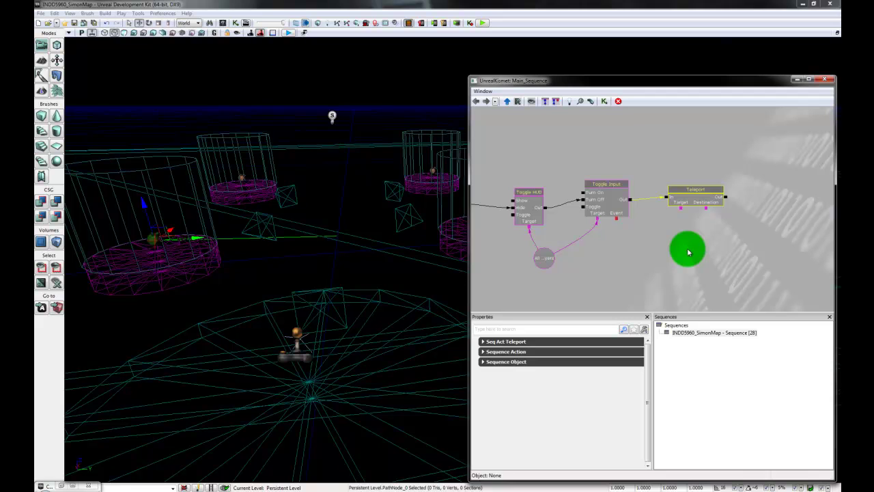
- Link the Teleport action's Target to the player variable shared by Toggle HUD and Toggle Input
click(683, 204)
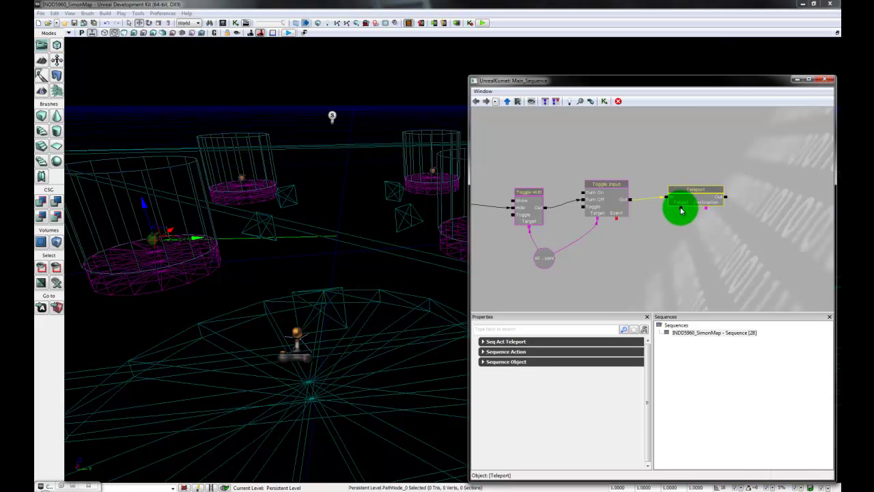
drag(681, 211, 547, 256)
click(638, 286)
drag(639, 285, 685, 250)
click(691, 207)
click(492, 269)
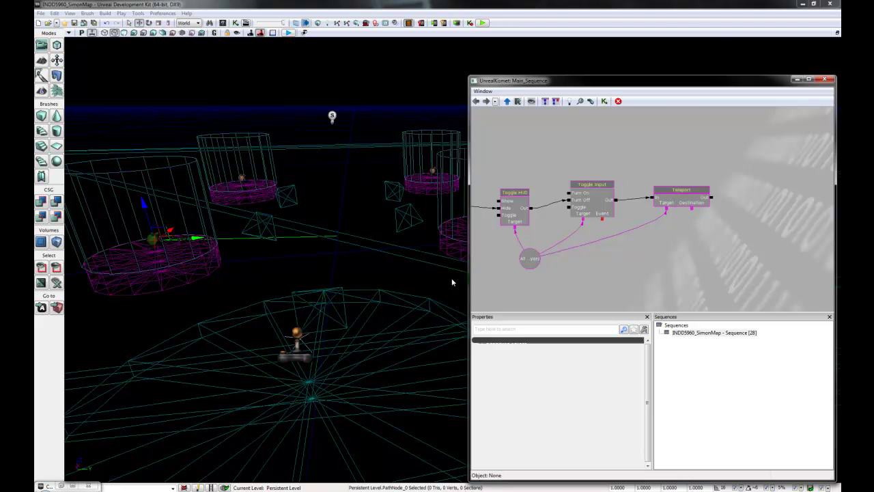
- Assign the level's PlayerStart_0 to the Teleport action's Destination as a new object variable placed below the action
click(298, 354)
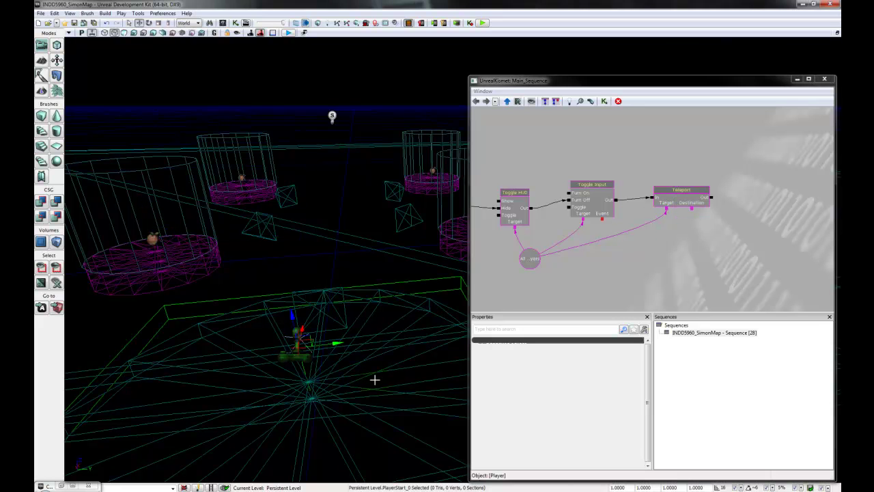
click(692, 209)
right_click(692, 209)
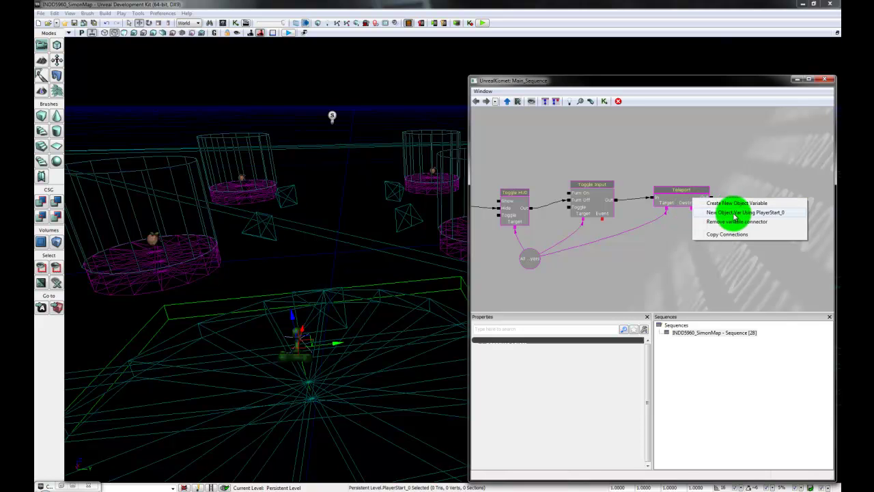
click(775, 216)
drag(690, 219, 691, 257)
drag(595, 276, 687, 275)
- Start a play test of the level in an editor window
scroll(687, 275, down, 5)
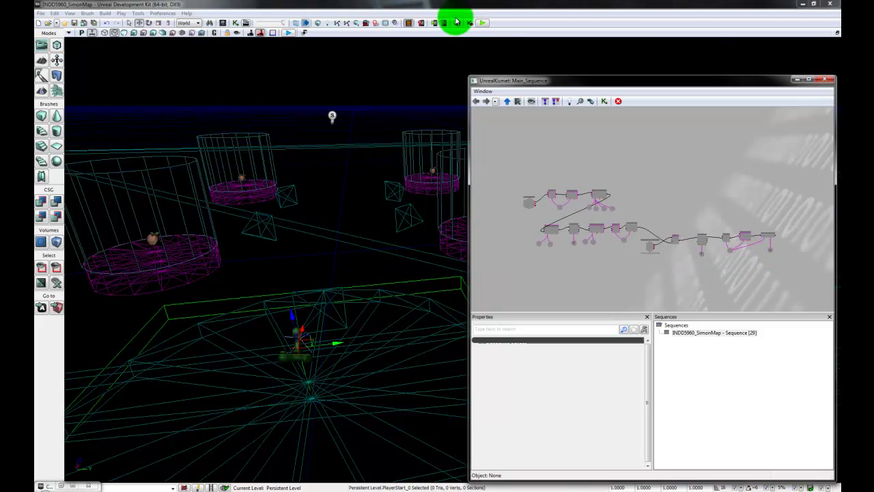
click(483, 24)
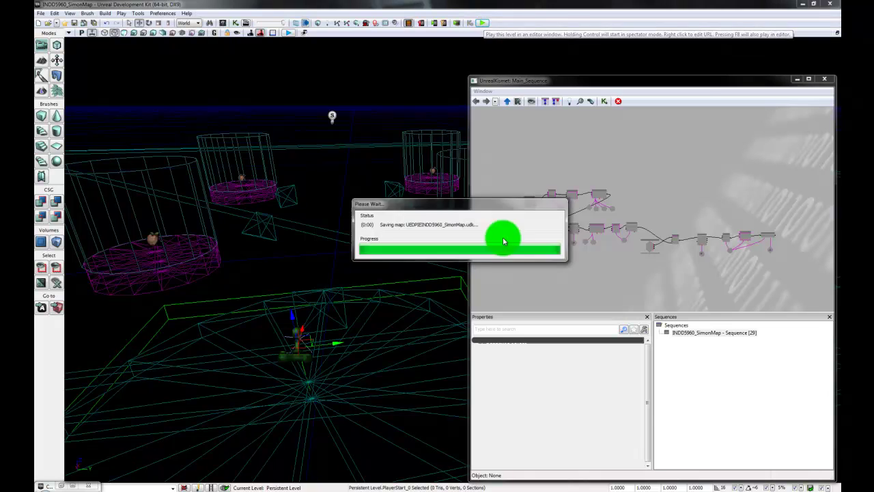
- Look around the level in the play-in-editor preview, and close the preview
drag(504, 320, 269, 293)
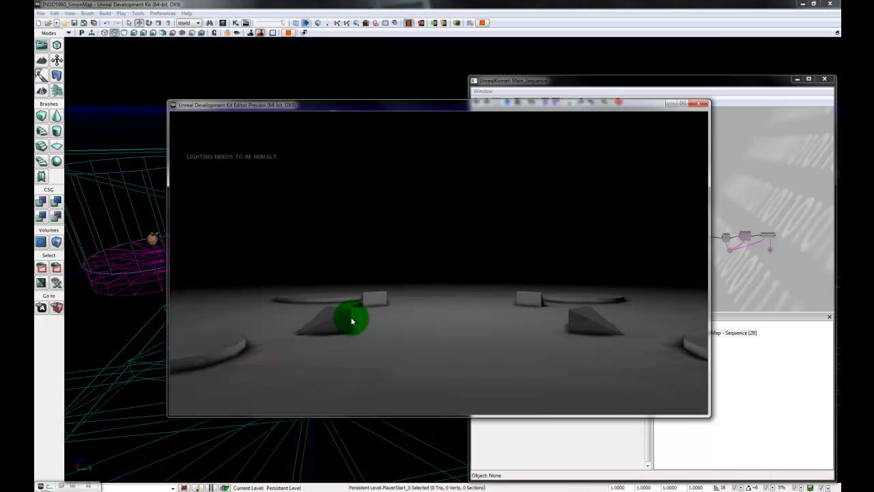
drag(352, 321, 563, 287)
click(703, 105)
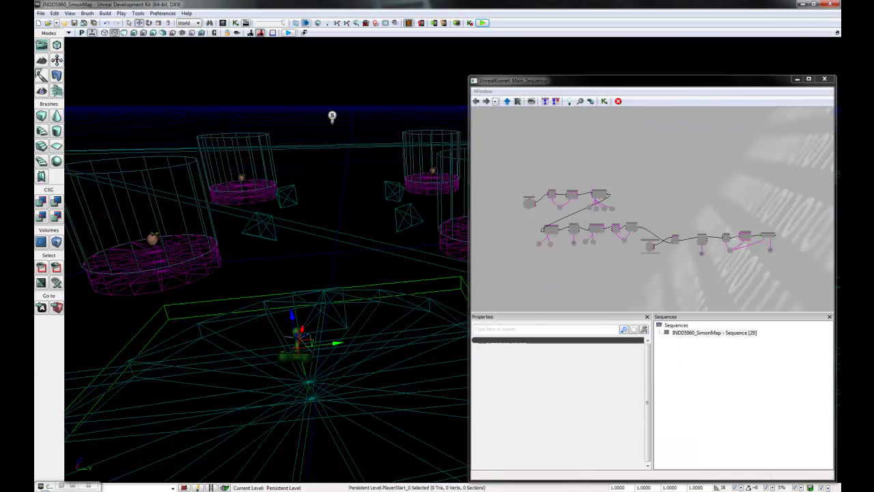
- Set an activate delay of 3 on the Toggle input of the Toggle Hidden node that precedes Play Sound
click(557, 288)
click(223, 24)
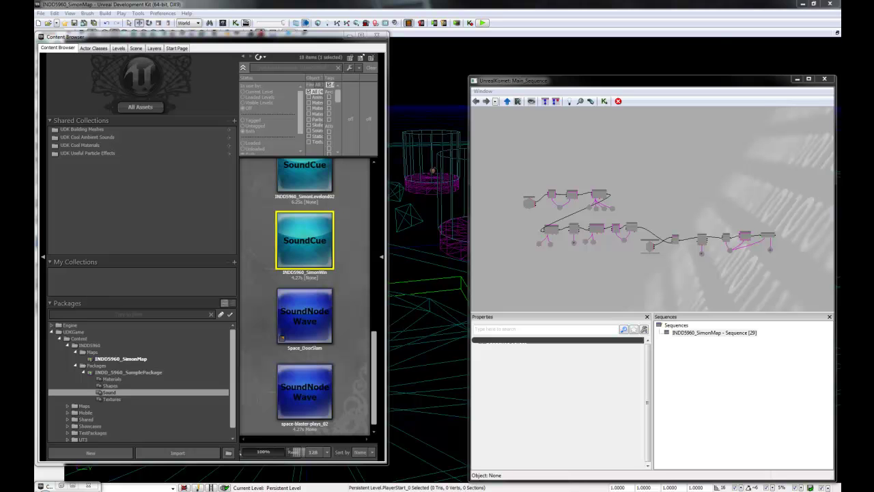
mouse_move(554, 263)
mouse_down()
mouse_move(579, 273)
mouse_move(564, 303)
mouse_move(545, 310)
mouse_up()
scroll(580, 286, up, 5)
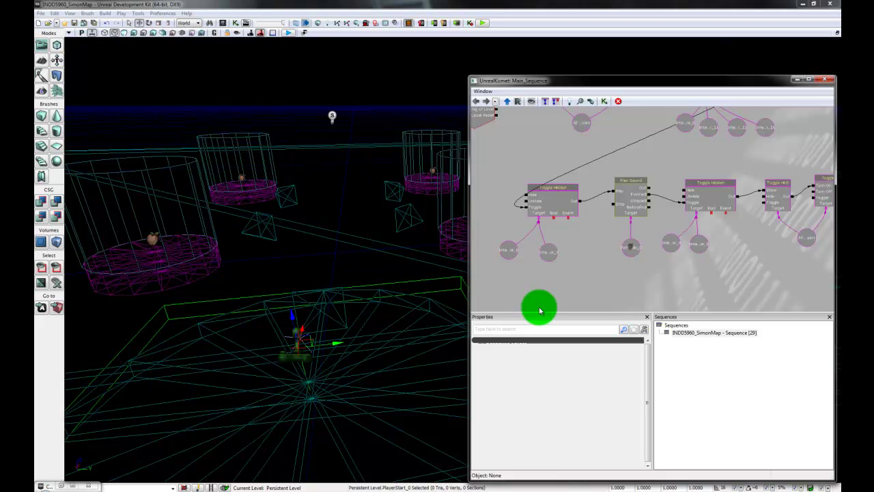
drag(468, 275, 452, 285)
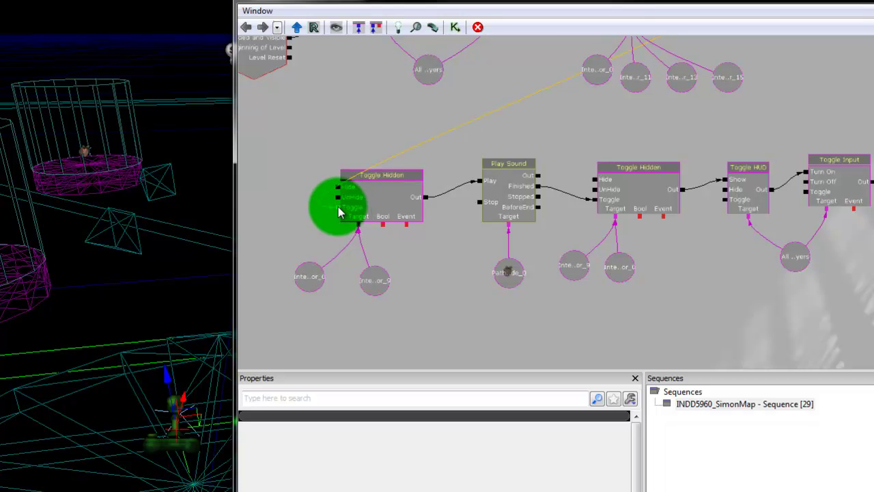
click(389, 204)
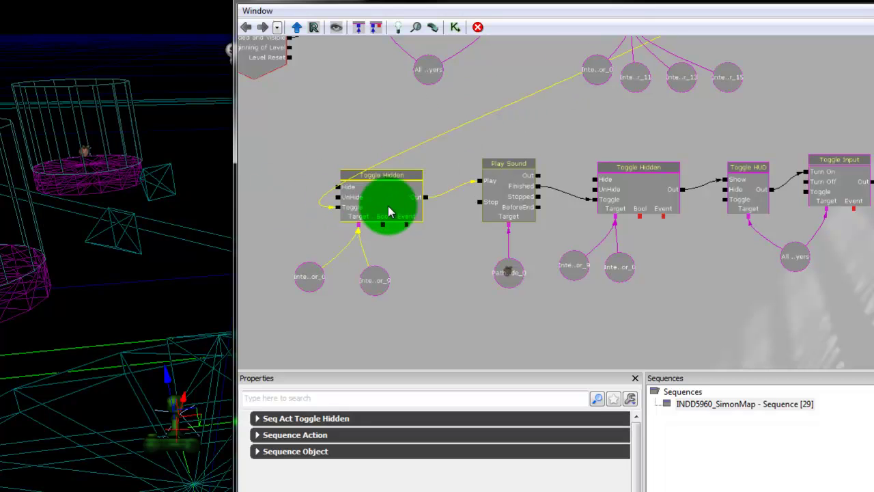
right_click(342, 211)
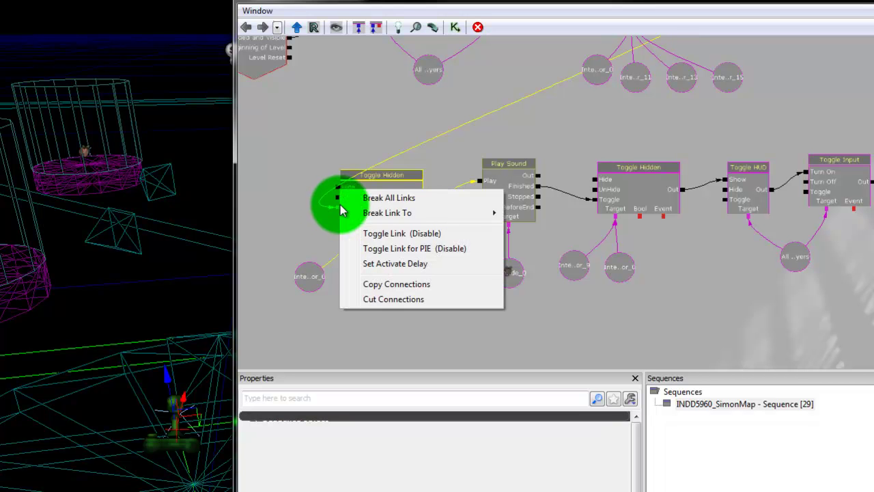
click(405, 265)
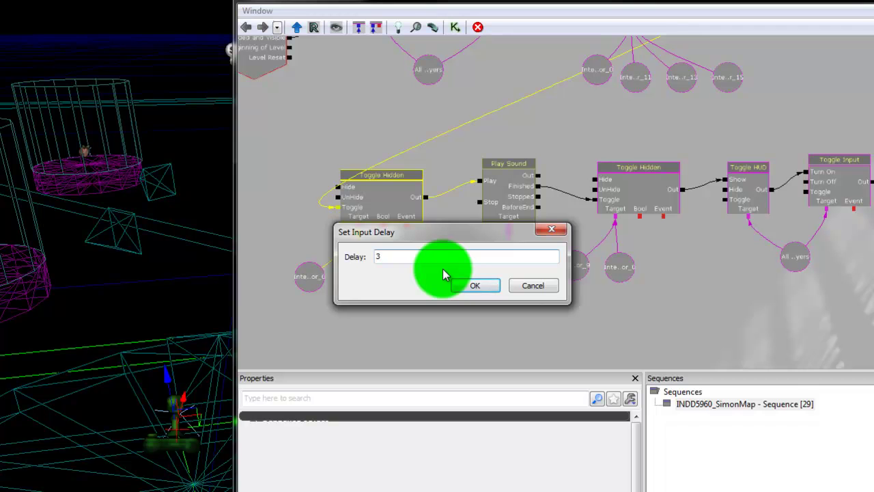
text(3)
key(Return)
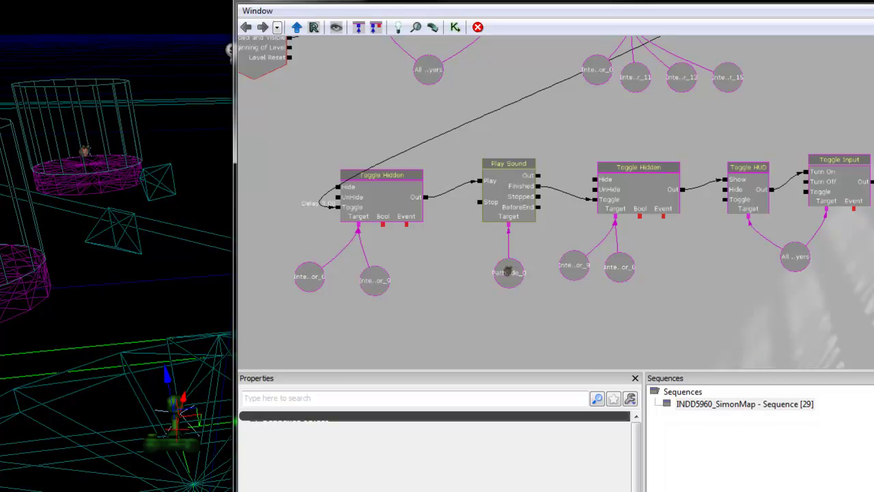
- Set an activate delay of 3 on the In input of the Teleport node at the end of the sequence
key(alt+Tab)
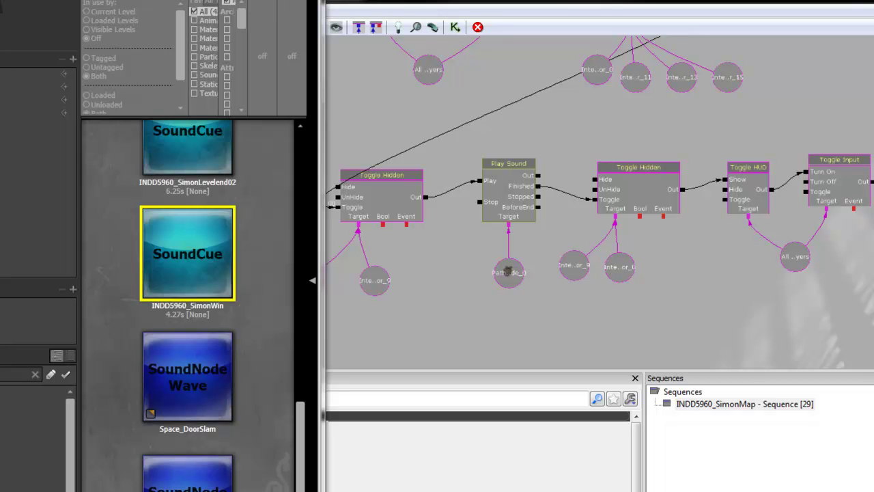
drag(495, 368, 730, 305)
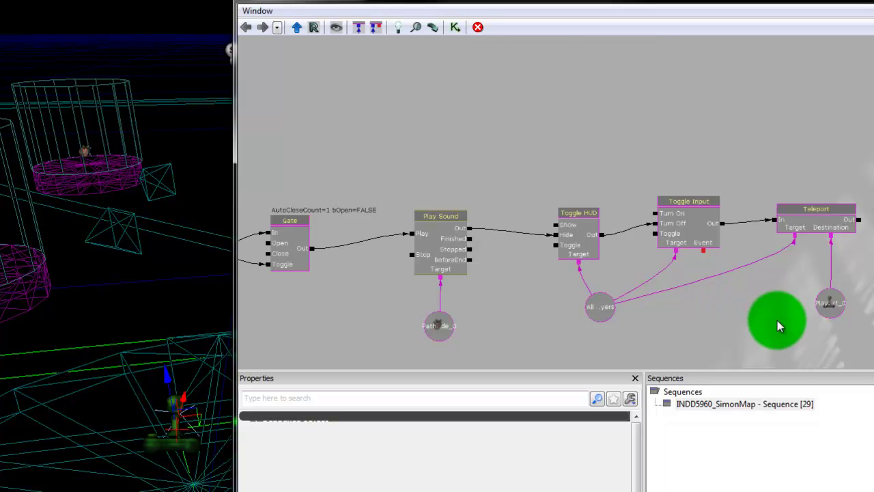
right_click(775, 223)
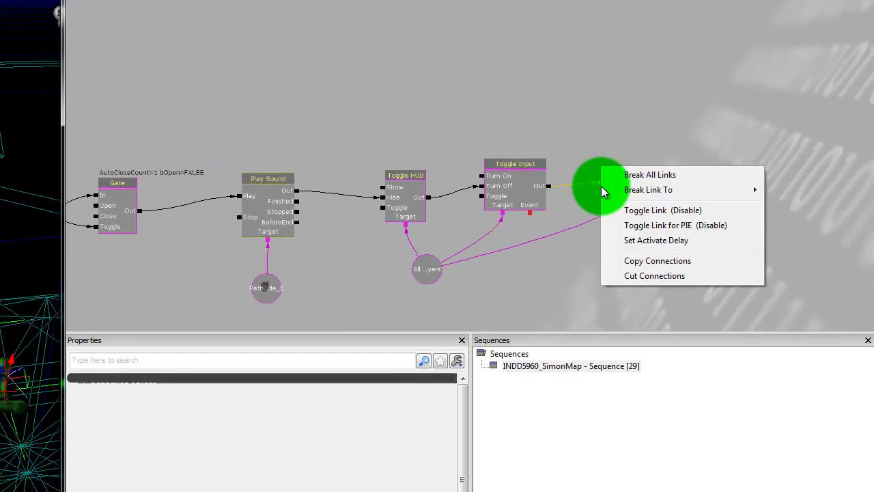
click(833, 288)
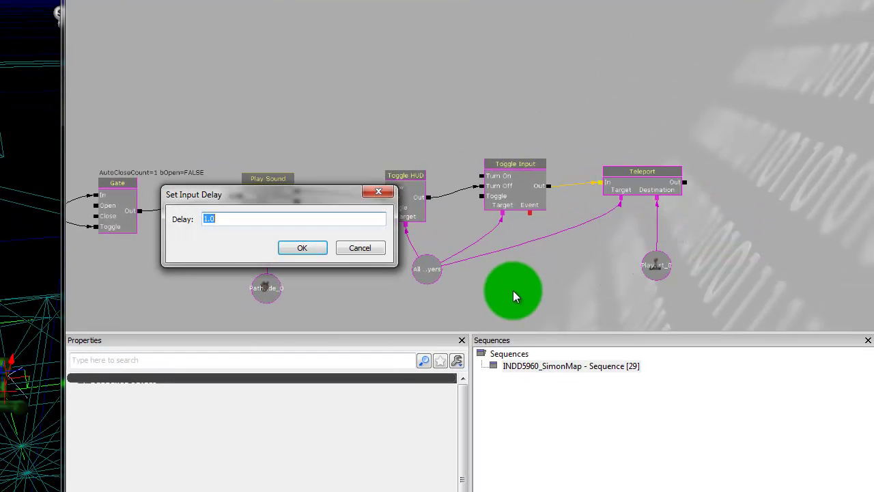
text(3)
key(Return)
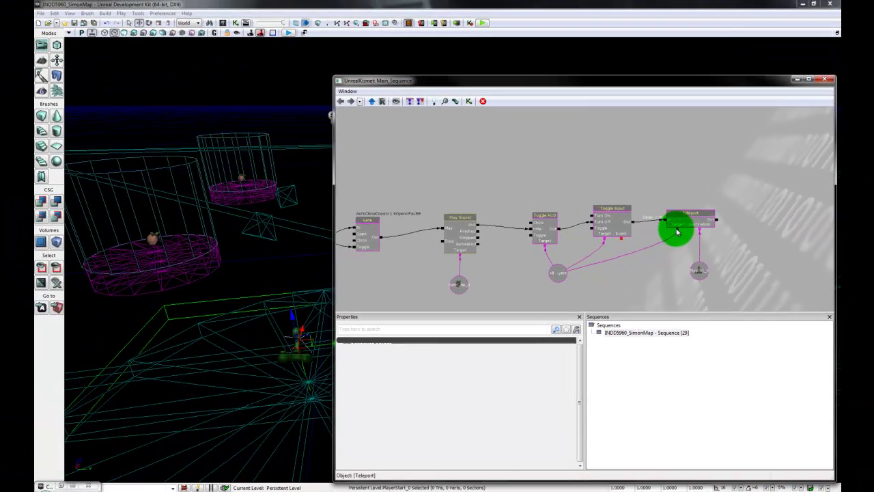
- Reset the activate delay on the Teleport node's In input to 0
click(612, 209)
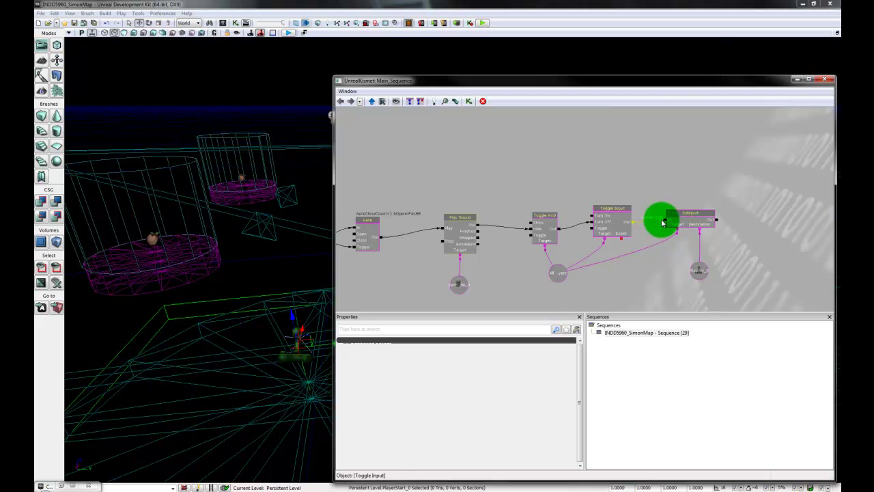
right_click(666, 223)
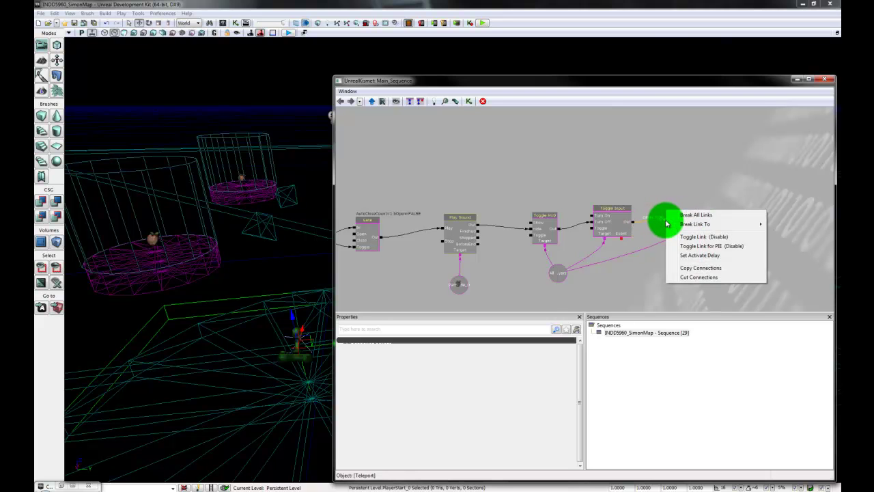
click(710, 256)
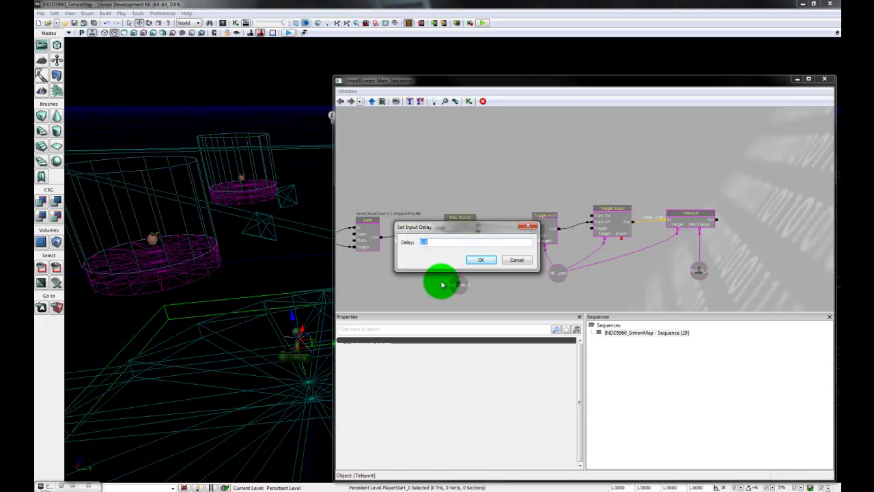
text(0)
key(Return)
- Set an activate delay of 2 on the Hide input of the Toggle HUD node that follows Play Sound
click(543, 233)
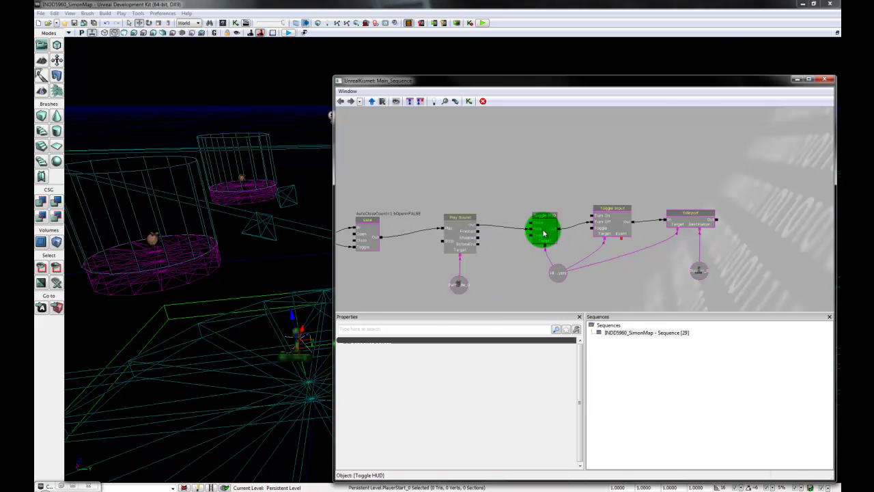
click(531, 233)
right_click(531, 232)
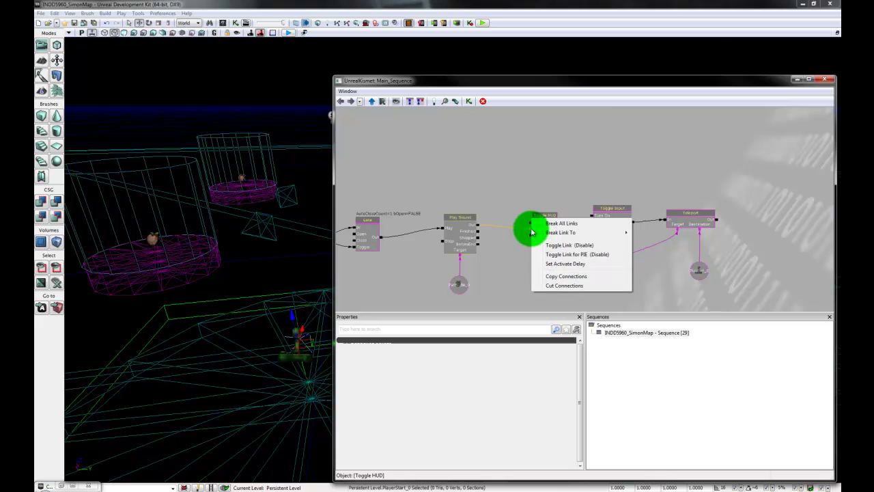
click(578, 263)
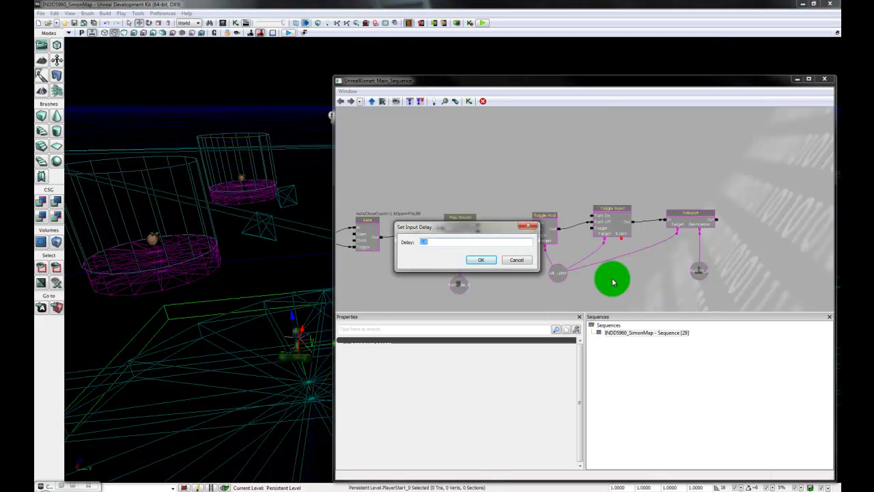
text(2)
key(Return)
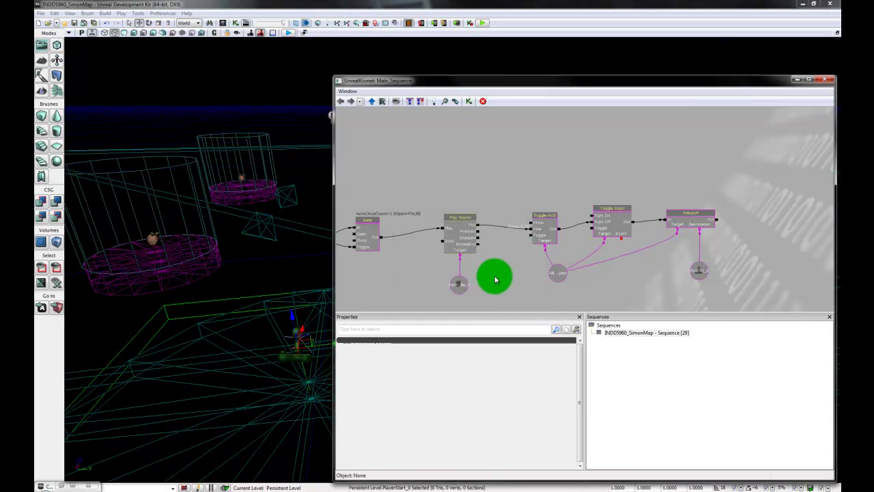
drag(493, 269, 612, 256)
click(504, 219)
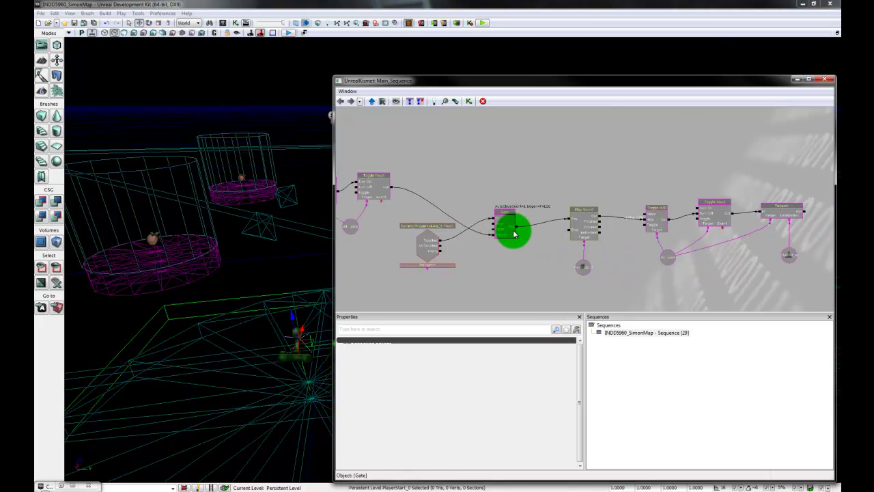
click(526, 217)
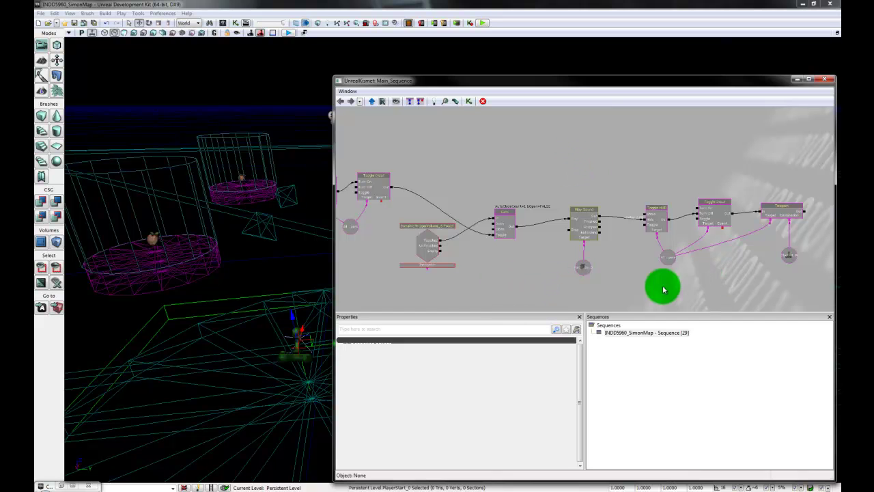
drag(733, 289, 684, 286)
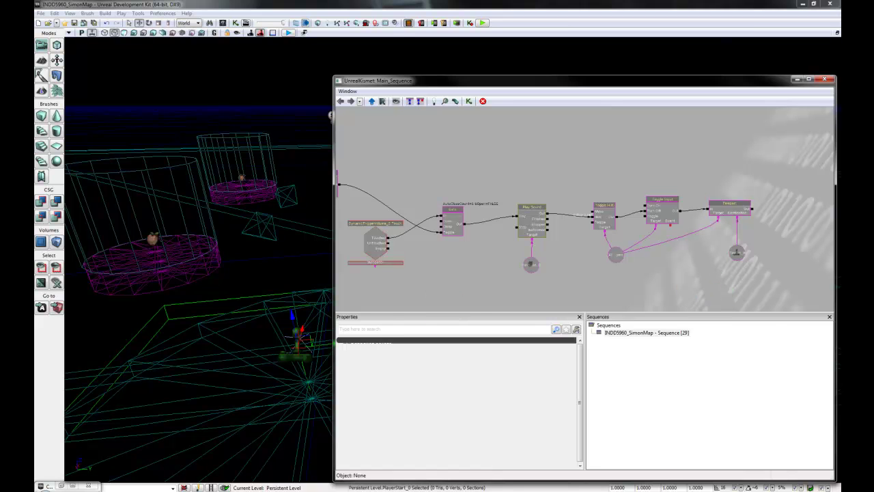
key(ctrl+shift+f)
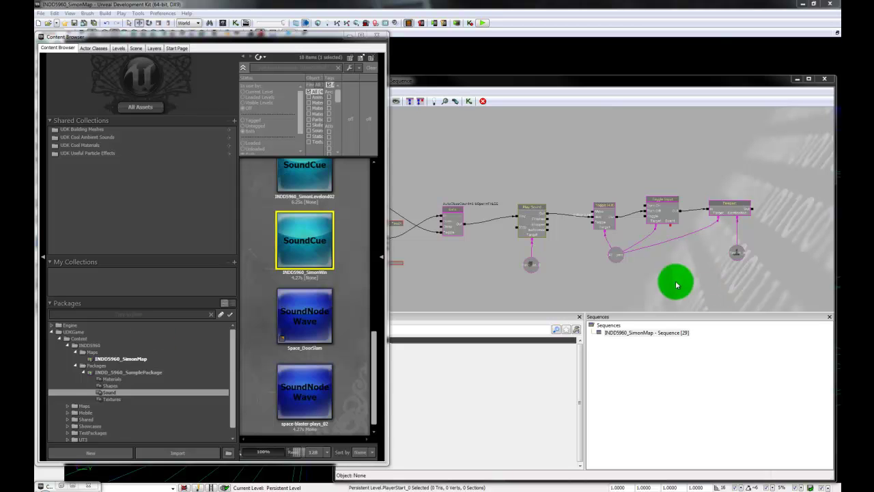
- Select all nodes in the lower chain, from Toggle Hidden to Teleport, and wrap them in a comment box titled "Level One"
scroll(618, 251, down, 5)
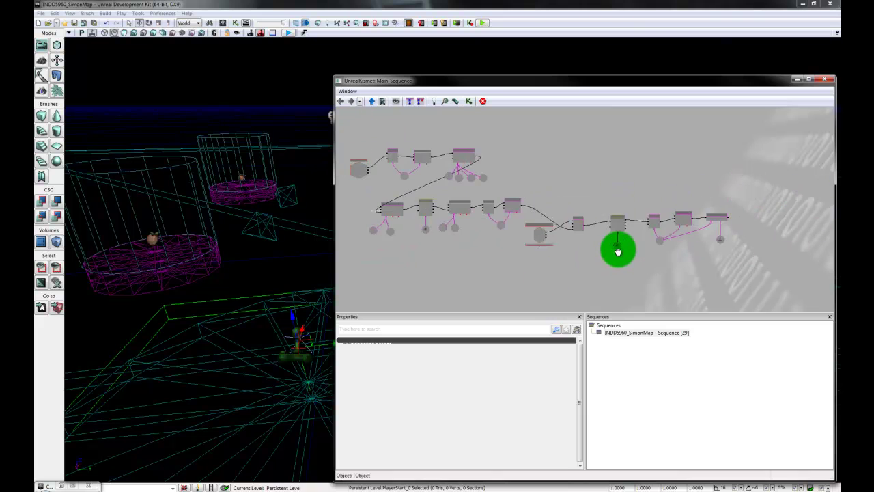
drag(618, 252, 650, 277)
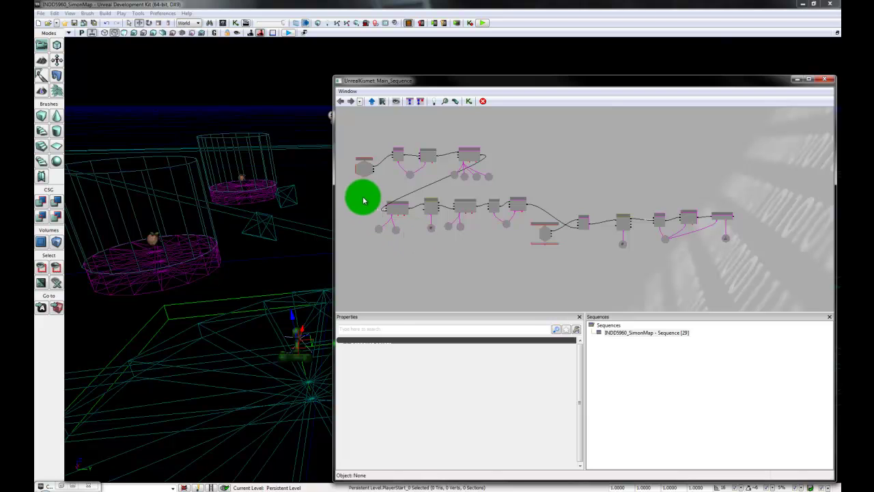
ctrl+alt+drag(364, 196, 743, 260)
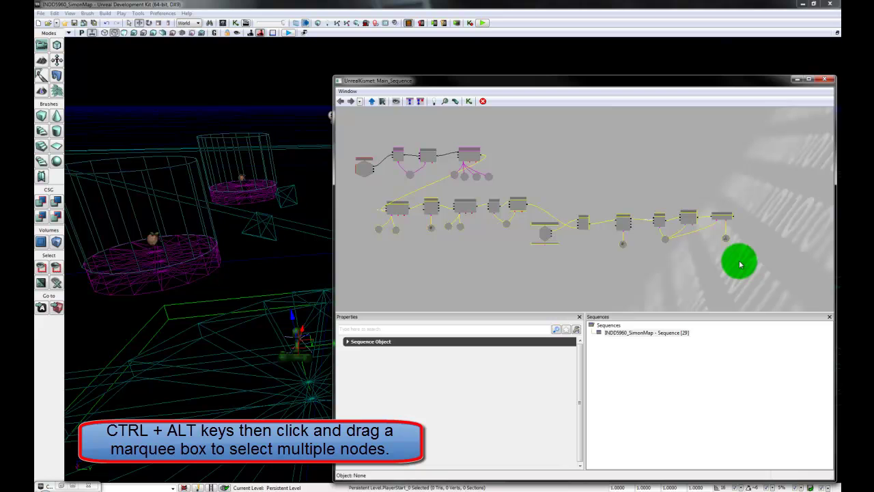
key(c)
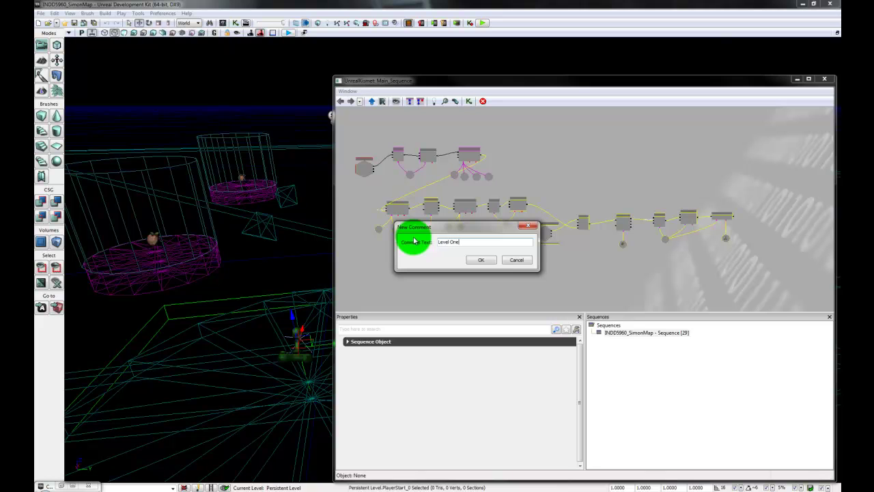
key(Return)
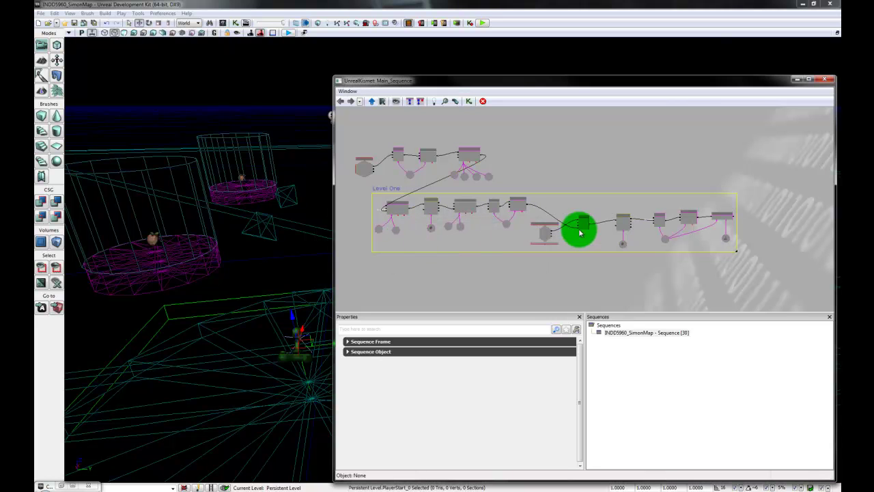
click(566, 286)
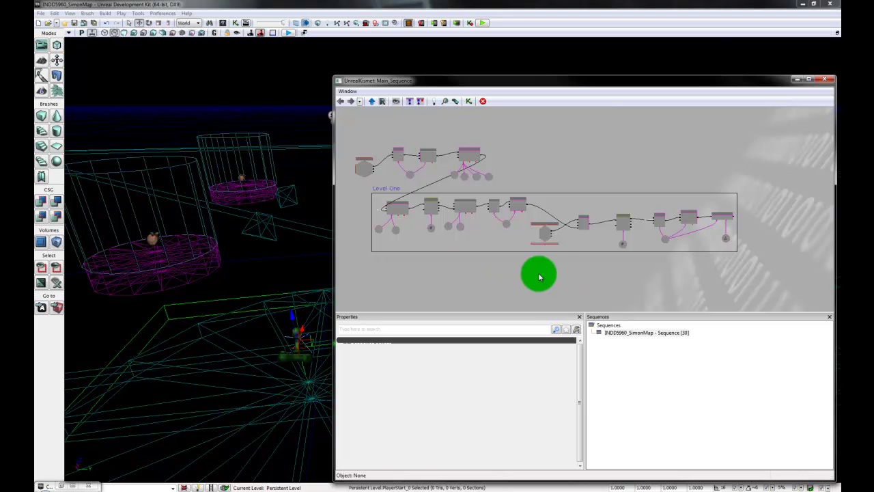
drag(504, 286, 530, 226)
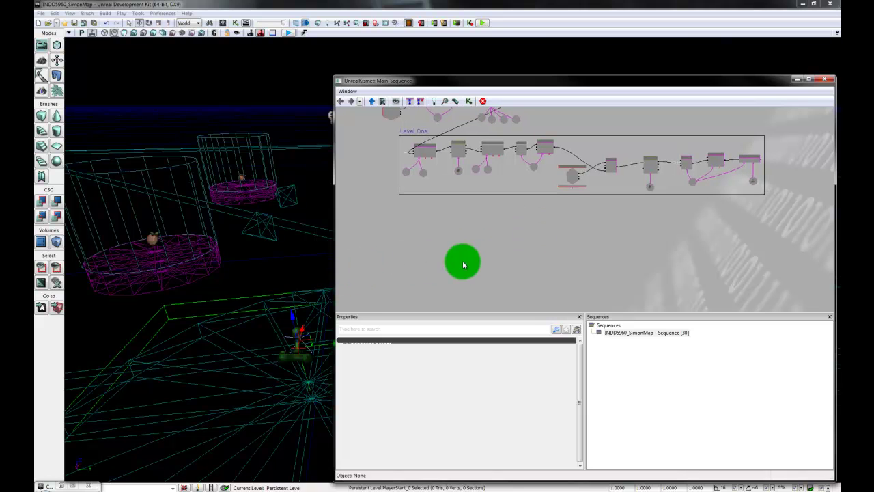
drag(512, 240, 507, 253)
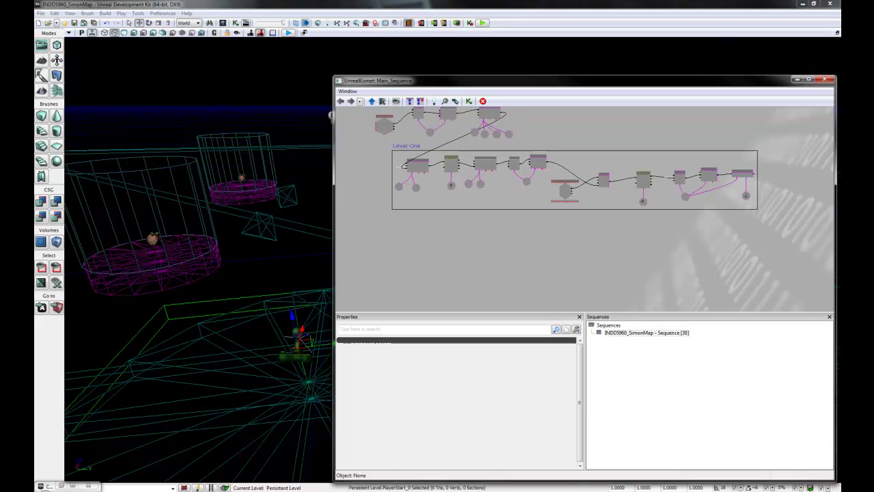
key(alt+Tab)
click(573, 264)
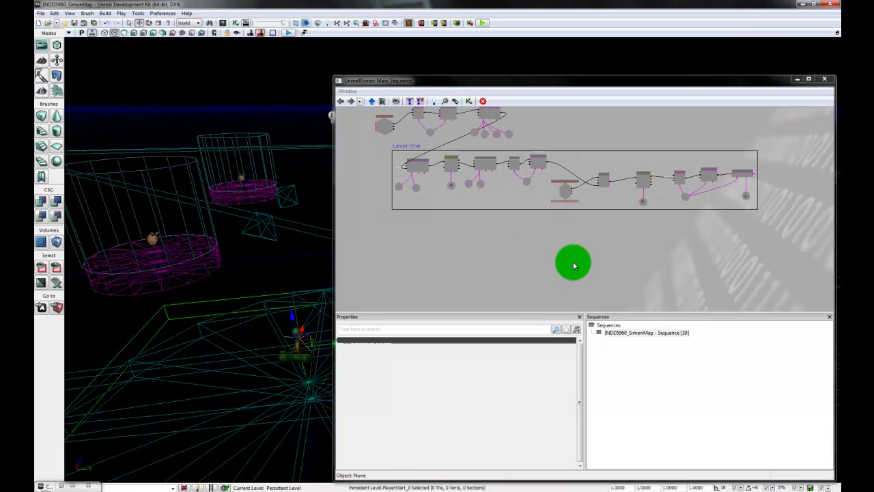
click(718, 254)
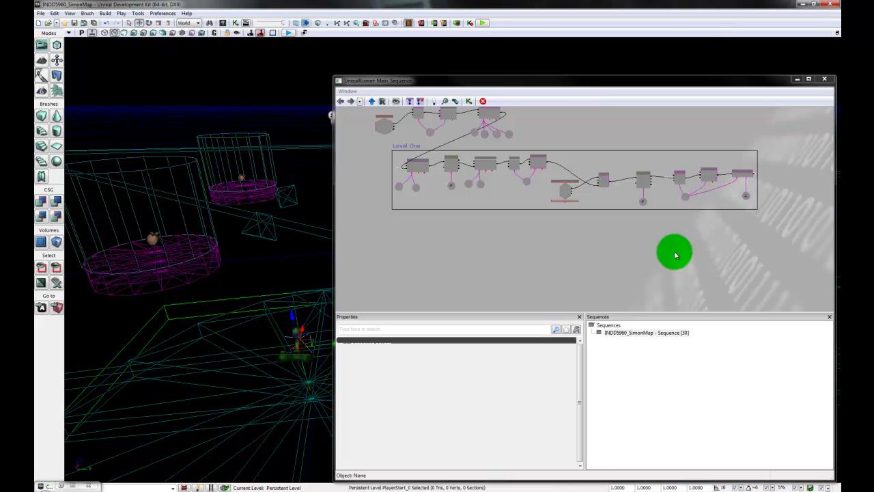
- Duplicate the first five Level One nodes, from Toggle Hidden to Toggle Input, with their variables and place the copies below the comment box
drag(701, 252, 702, 269)
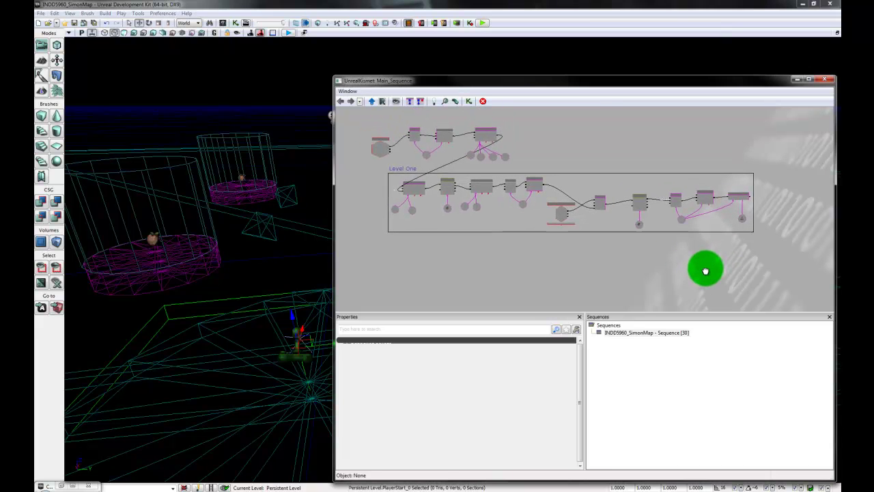
drag(571, 270, 570, 253)
key(alt+Tab)
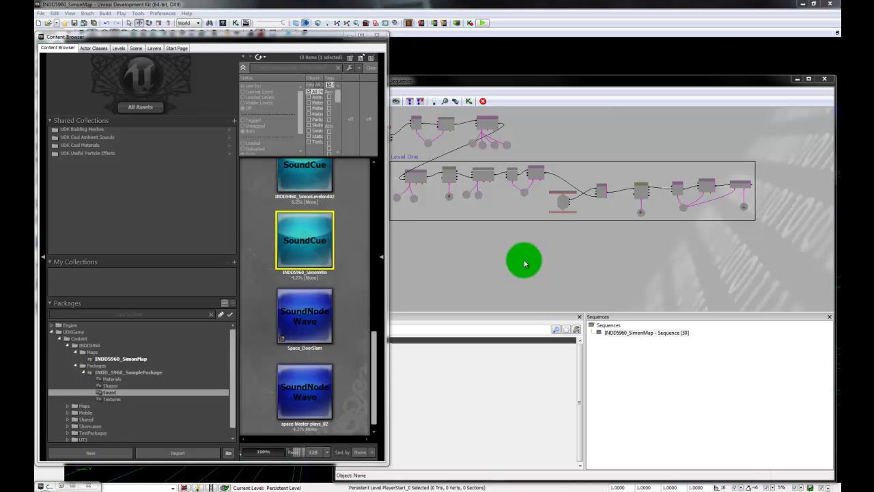
drag(533, 267, 602, 281)
scroll(601, 281, up, 6)
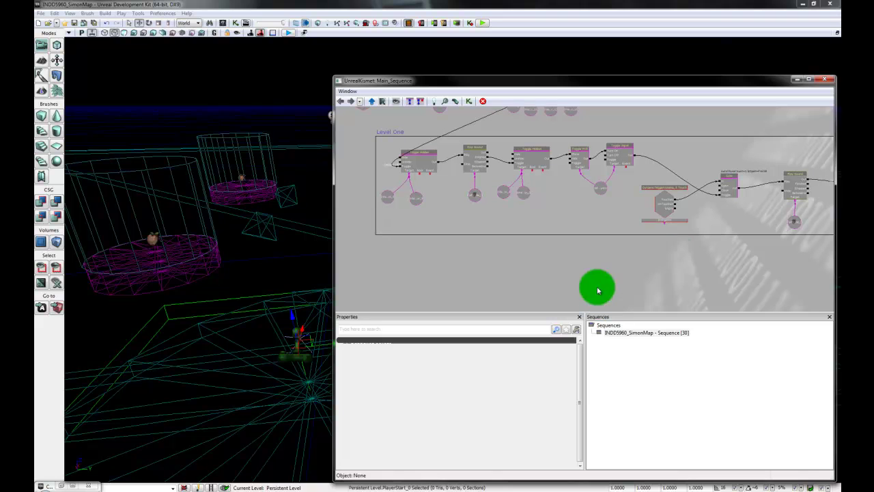
ctrl+alt+drag(639, 148, 425, 232)
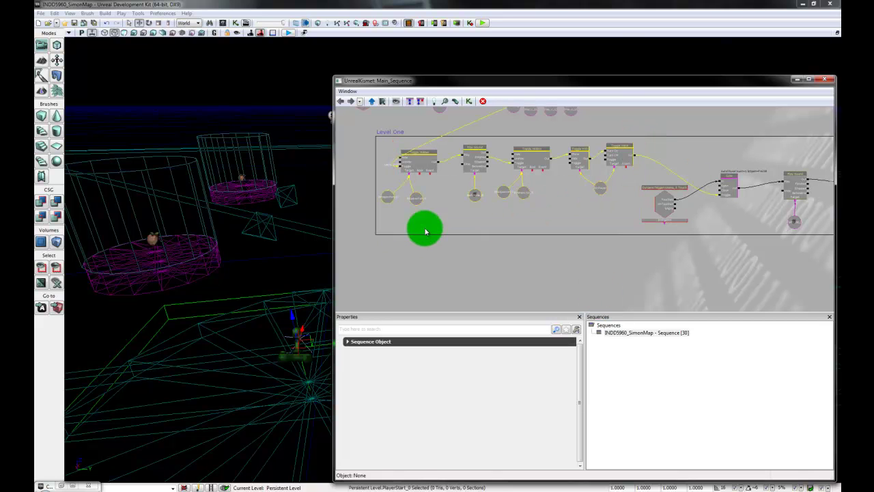
mouse_move(580, 254)
mouse_down()
mouse_move(562, 267)
mouse_move(567, 252)
mouse_up()
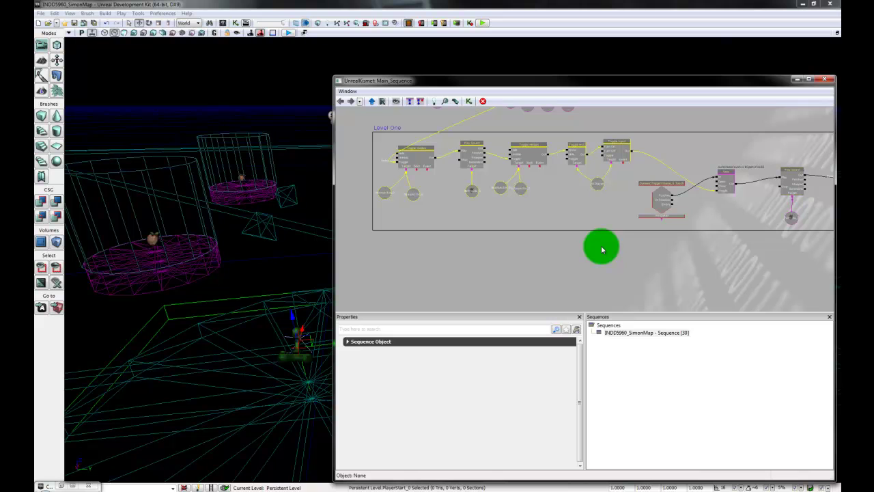
key(ctrl+v)
drag(679, 290, 673, 252)
drag(623, 191, 404, 273)
drag(439, 226, 426, 207)
- Break all links on the output of the duplicated Toggle Input node
click(642, 273)
click(599, 240)
right_click(598, 239)
click(617, 235)
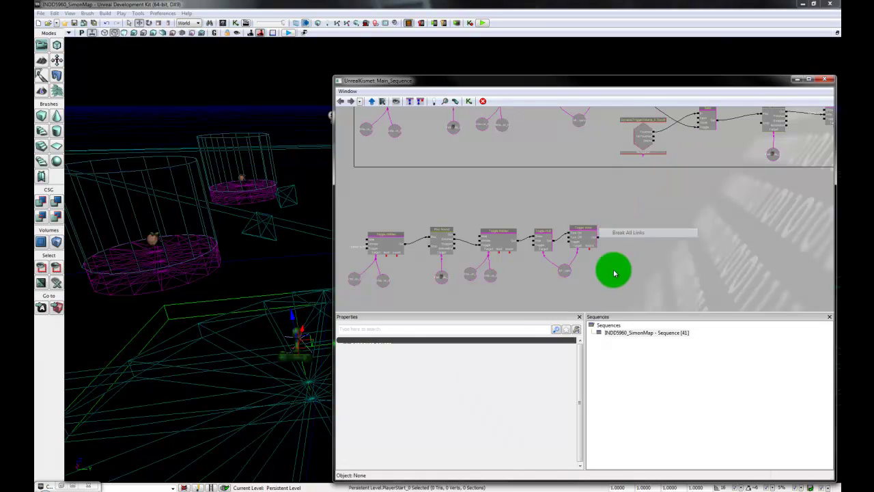
drag(591, 282, 650, 267)
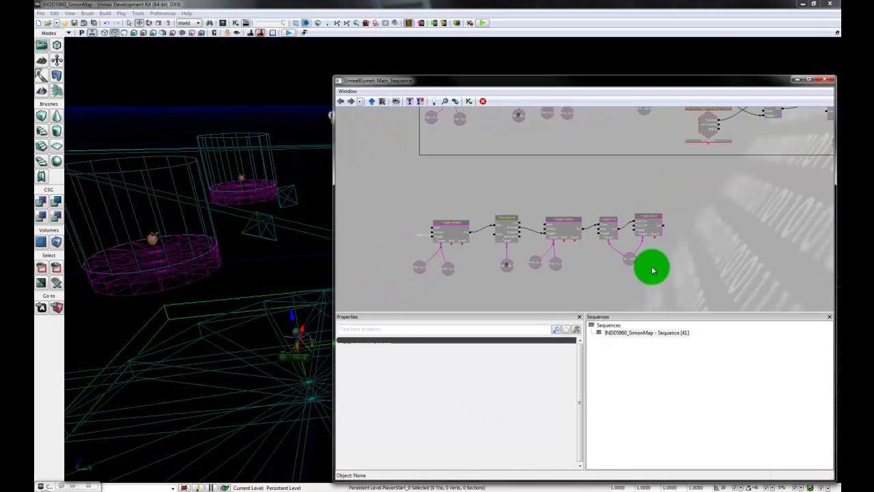
- Delete the object variables attached to the duplicated Toggle Hidden and Play Sound nodes, keeping the shared player variable
click(449, 270)
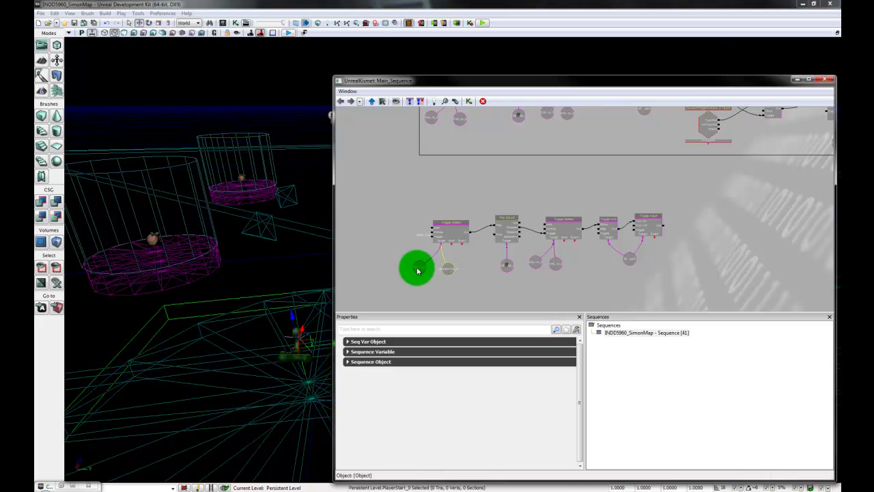
drag(423, 271, 450, 276)
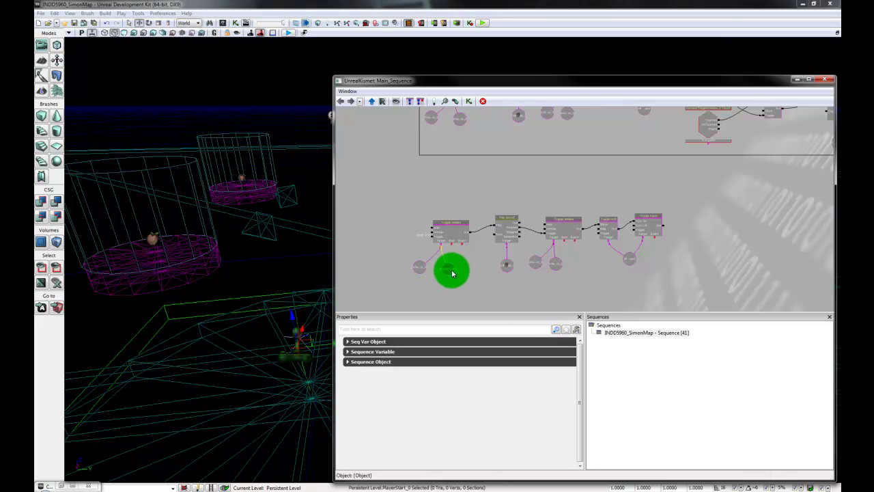
click(482, 294)
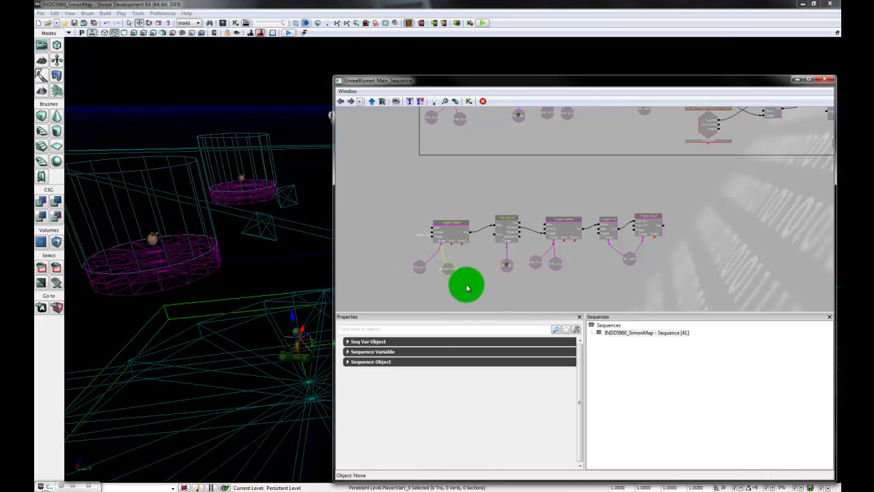
key(Delete)
click(419, 268)
key(Delete)
click(536, 263)
key(Delete)
click(556, 264)
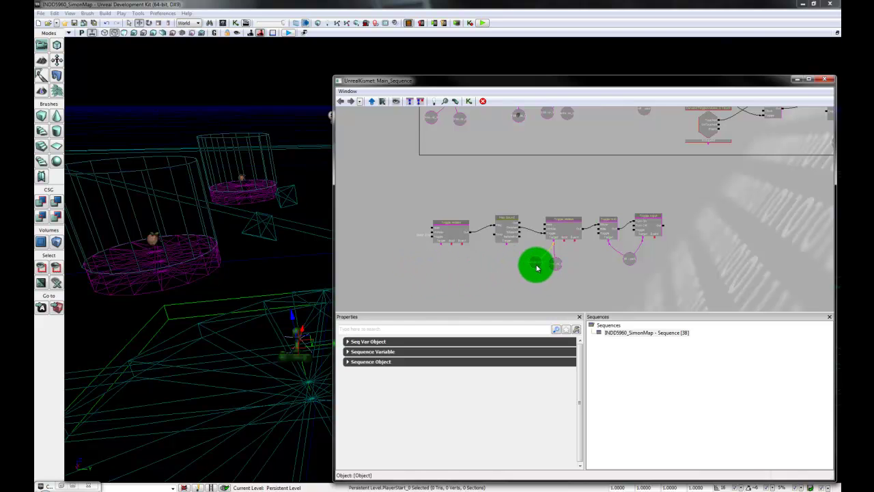
key(Delete)
click(557, 266)
key(Delete)
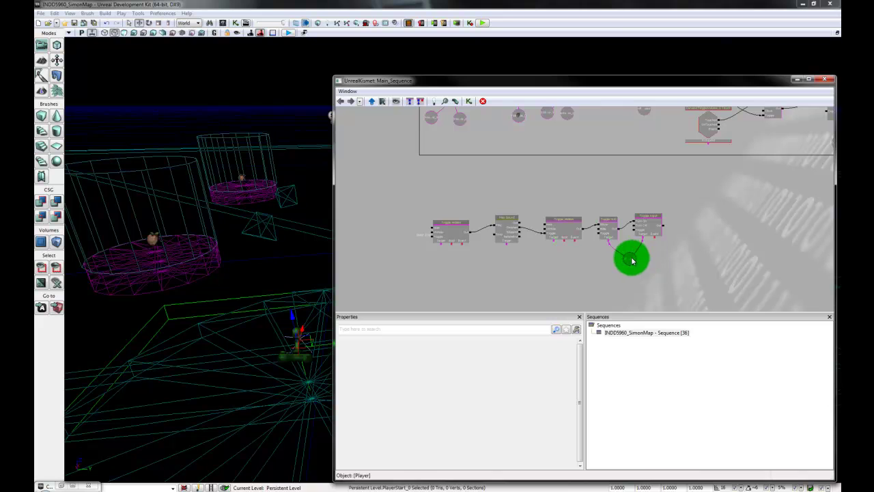
click(629, 258)
drag(661, 285, 617, 279)
scroll(616, 279, up, 4)
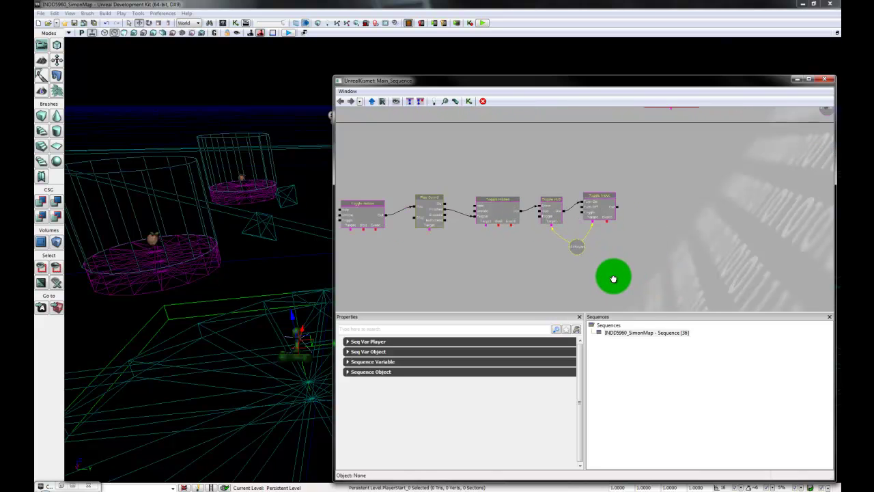
drag(478, 248, 614, 259)
scroll(595, 262, down, 1)
scroll(612, 258, down, 1)
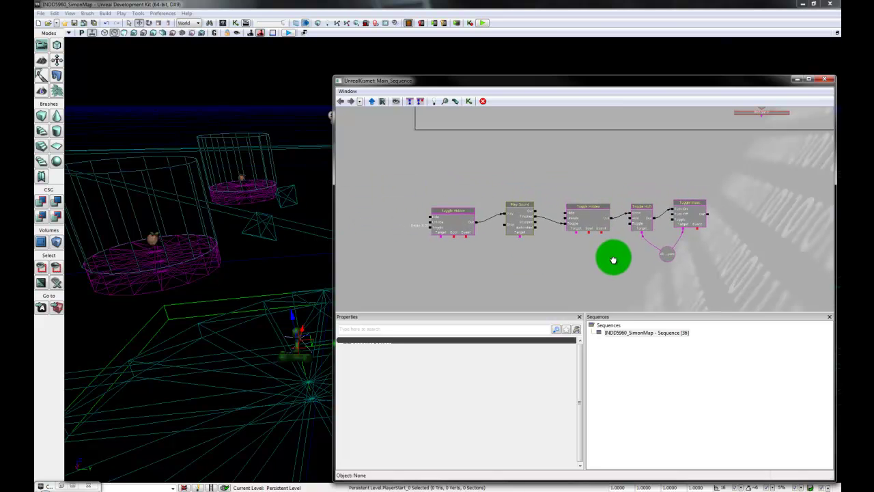
click(208, 273)
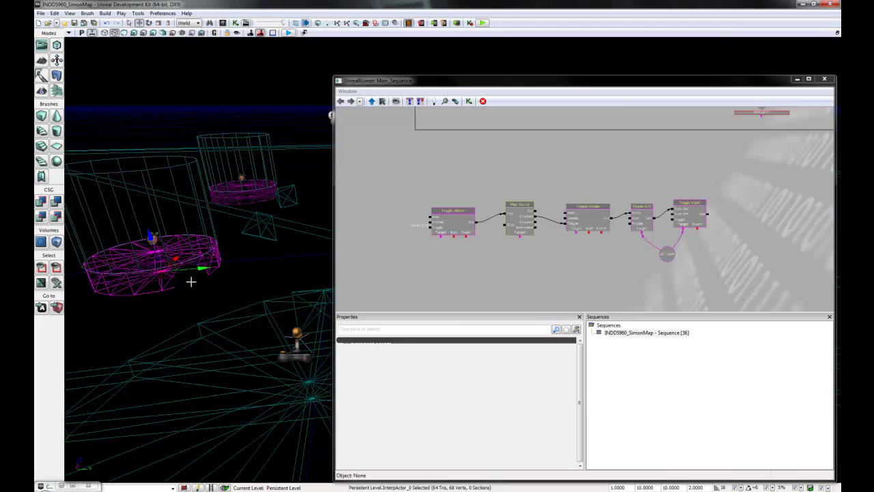
click(491, 255)
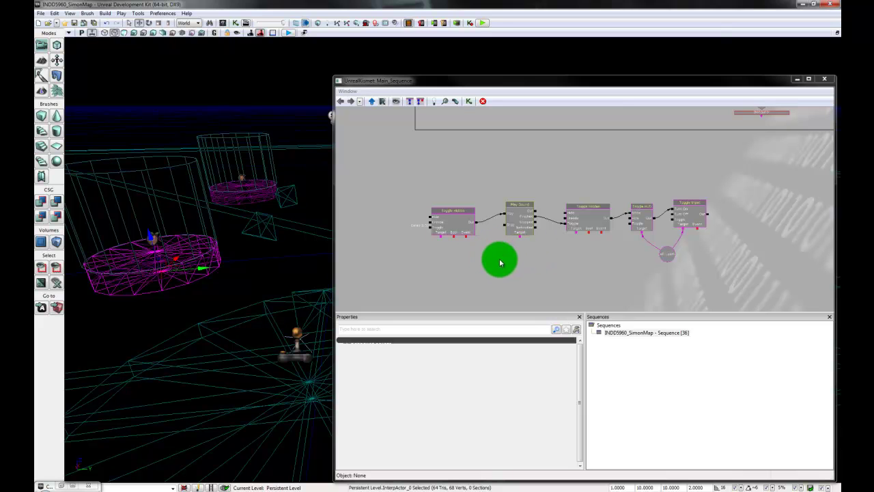
click(650, 220)
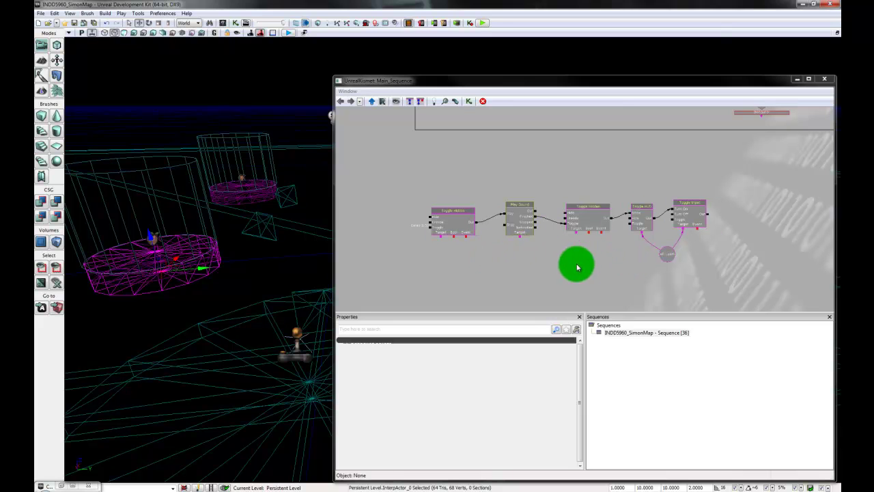
click(607, 272)
- Link the output at the end of the Level One chain to the Toggle input of the first duplicated Toggle Hidden node
drag(638, 267, 586, 267)
scroll(584, 266, down, 3)
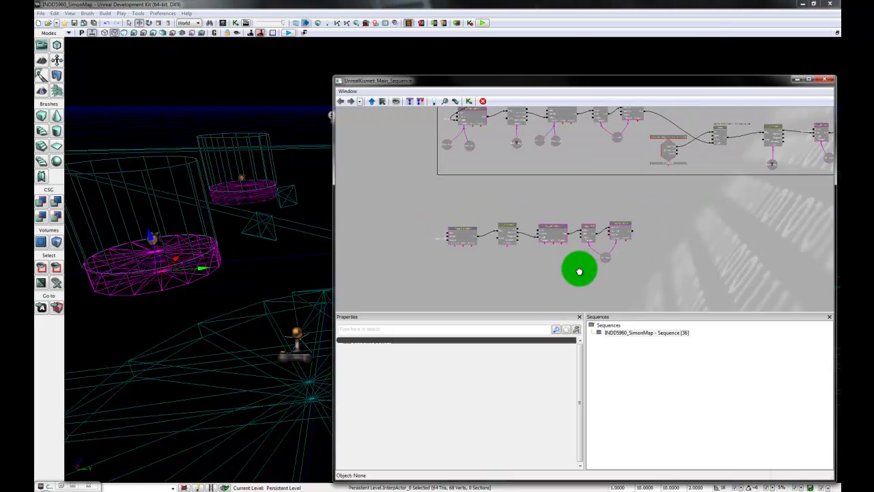
drag(729, 237, 630, 234)
drag(783, 143, 490, 251)
scroll(443, 258, up, 3)
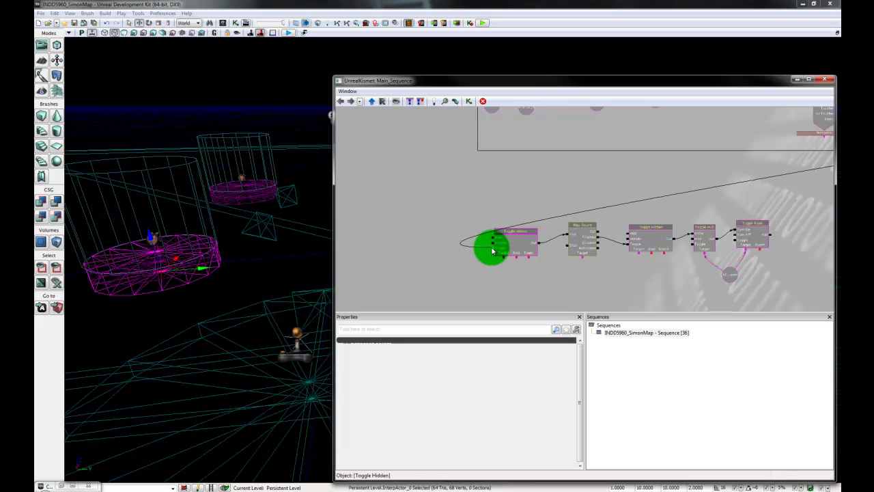
drag(492, 251, 493, 253)
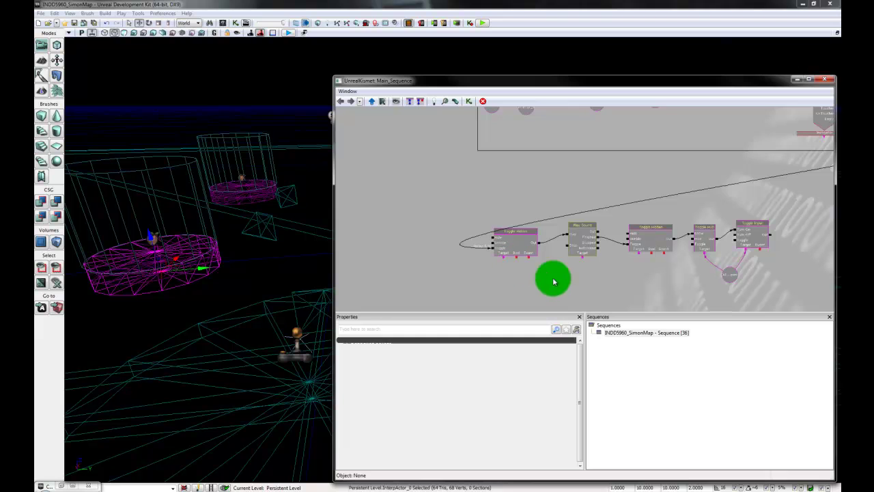
drag(554, 280, 571, 267)
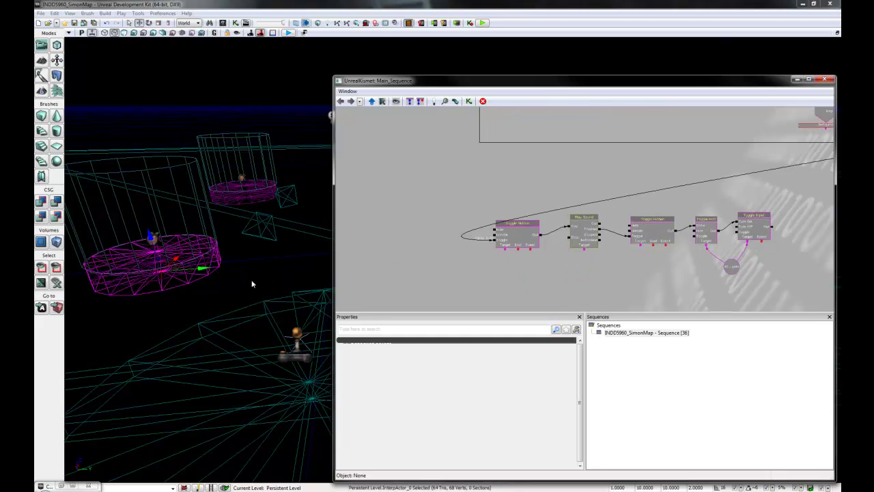
- Select the nearest pad's two overlapping InterpActors and attach them as new object variables to the first duplicated Toggle Hidden's Target
mouse_move(271, 285)
mouse_down()
mouse_move(283, 274)
mouse_move(269, 275)
mouse_up()
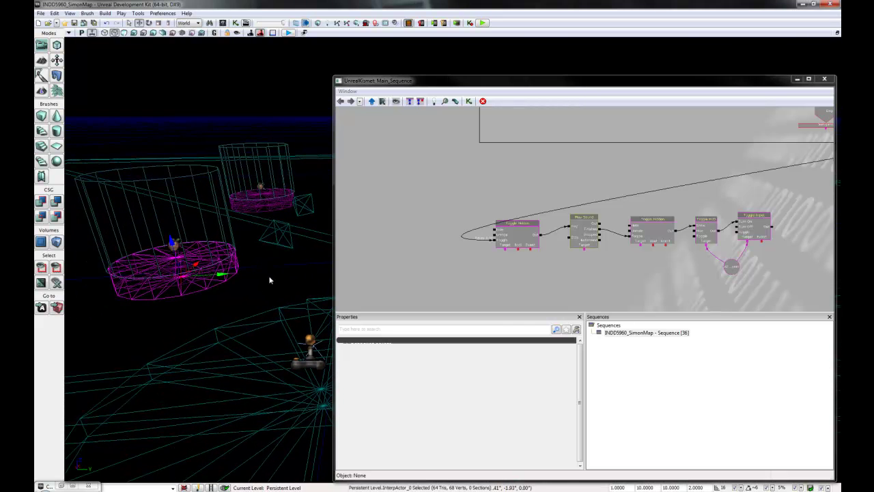
click(196, 280)
ctrl+click(207, 289)
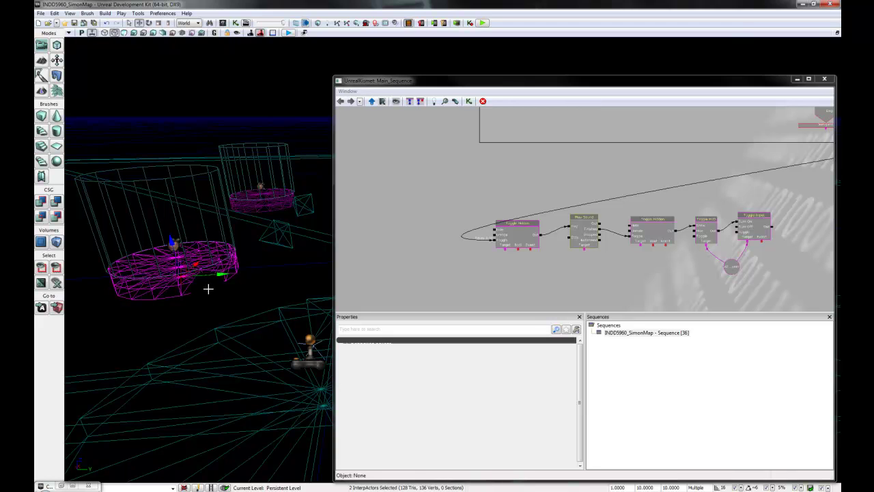
click(507, 255)
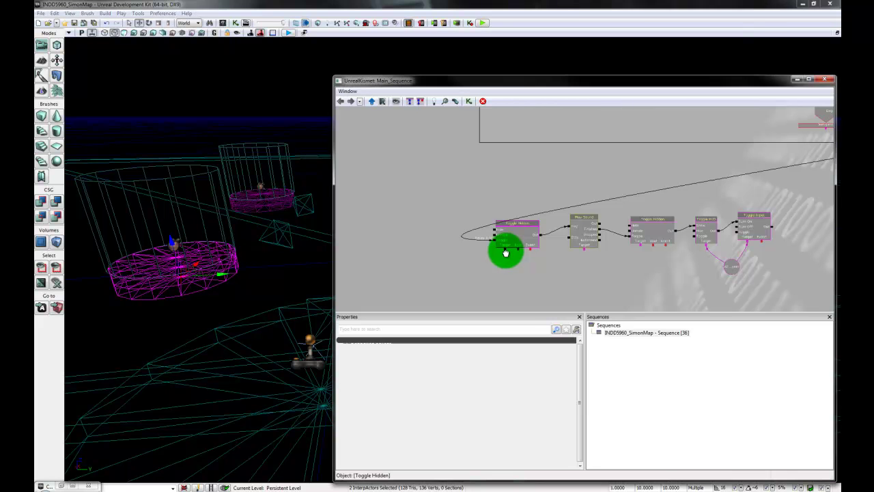
right_click(506, 255)
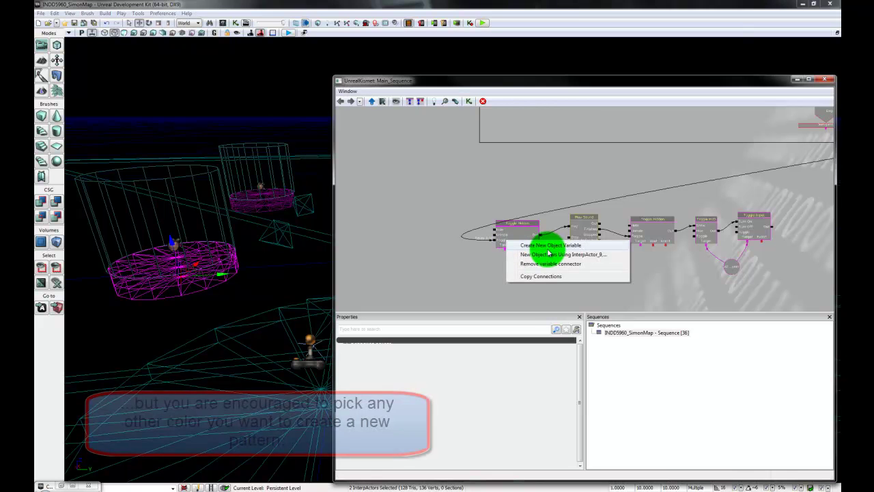
click(586, 256)
drag(572, 294, 551, 280)
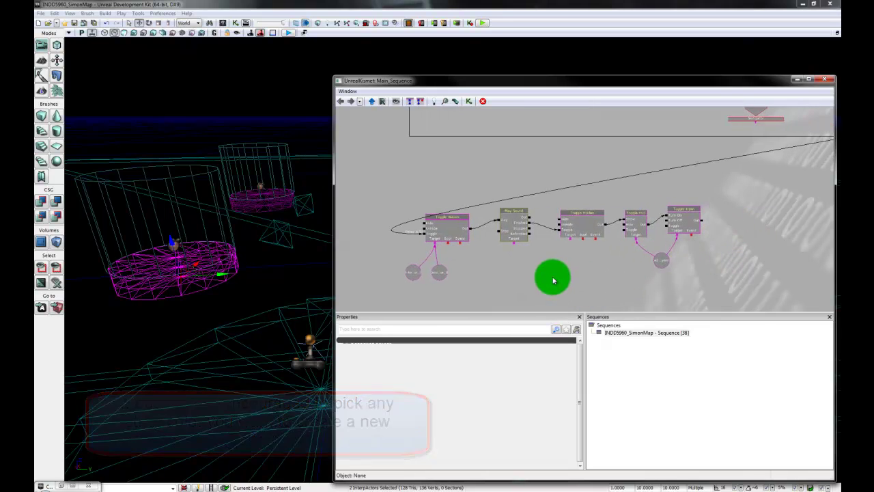
- Check which sound cue is assigned to the duplicated Play Sound node
drag(540, 170, 530, 196)
click(513, 236)
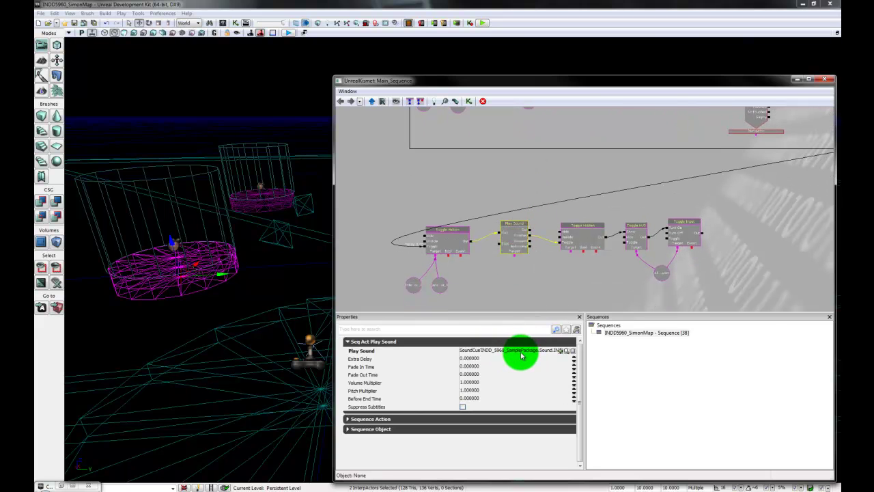
click(544, 357)
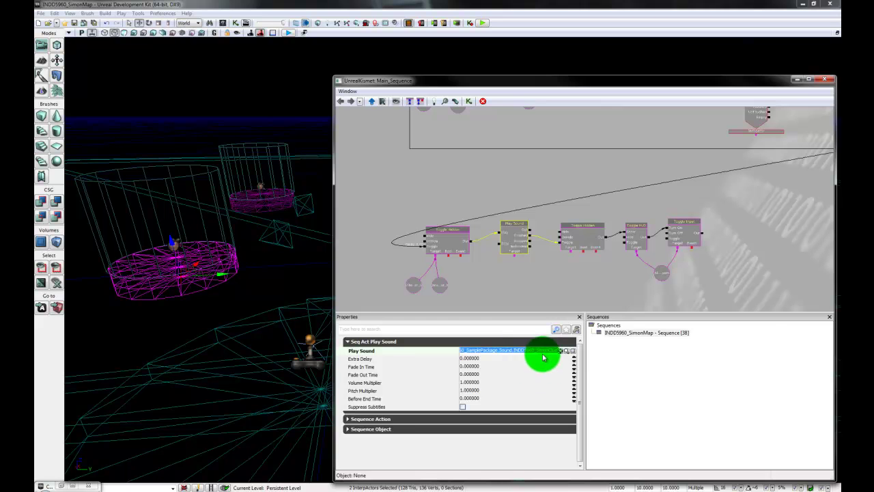
click(524, 281)
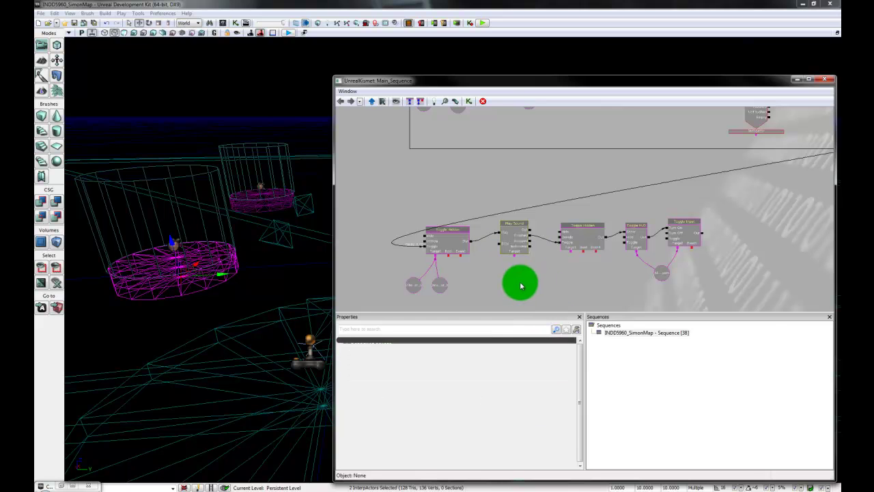
drag(521, 283, 519, 271)
- Attach the nearest pad's path node as a new object variable to the duplicated Play Sound's Target and place it beneath the node
right_drag(279, 287, 228, 279)
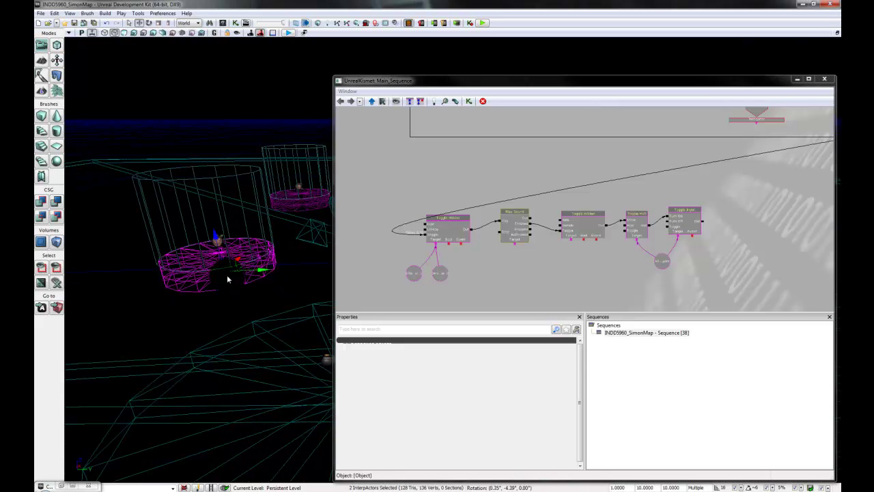
right_drag(278, 304, 233, 248)
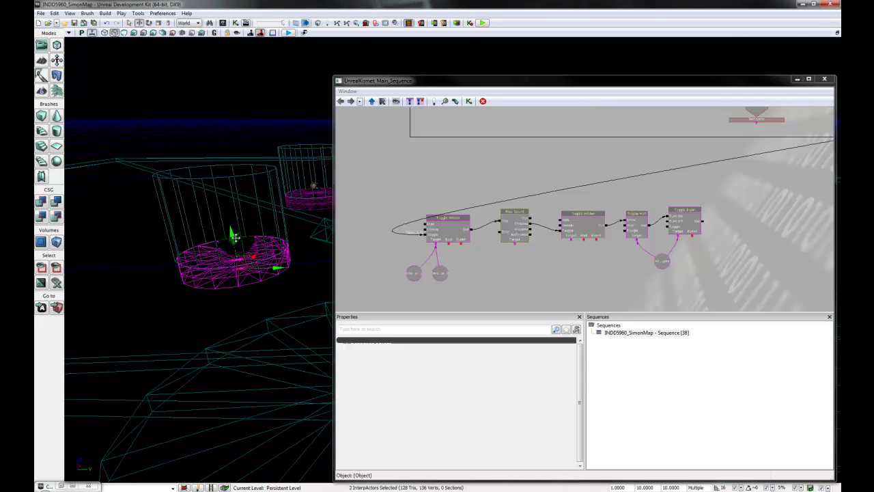
click(234, 237)
drag(271, 300, 494, 278)
click(345, 273)
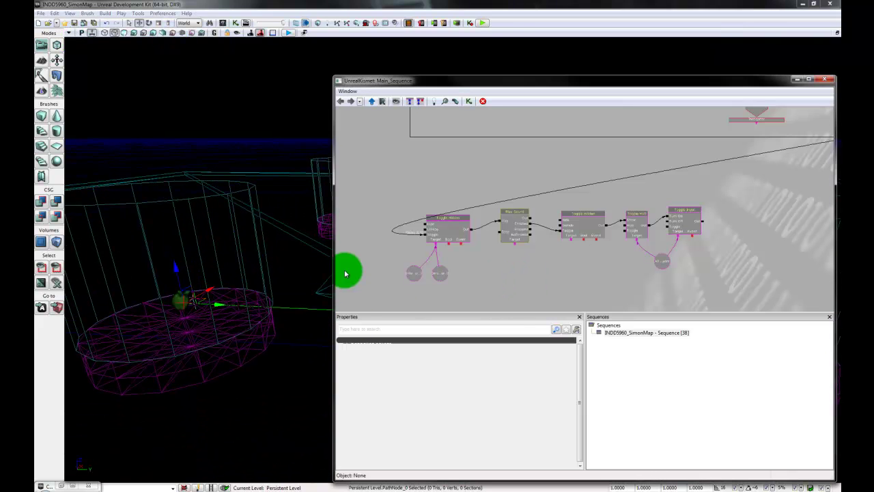
click(175, 313)
click(179, 300)
right_drag(588, 243, 515, 236)
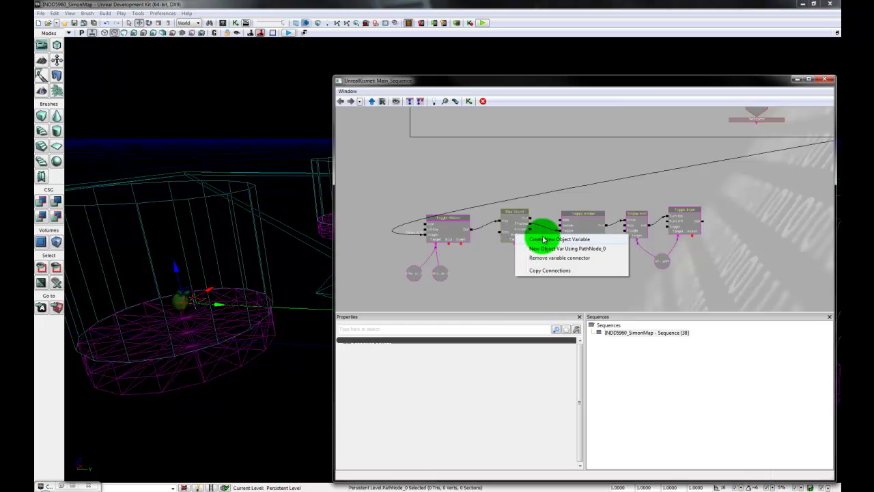
click(550, 246)
mouse_move(526, 264)
mouse_down()
mouse_move(513, 253)
mouse_move(515, 273)
mouse_up()
click(587, 277)
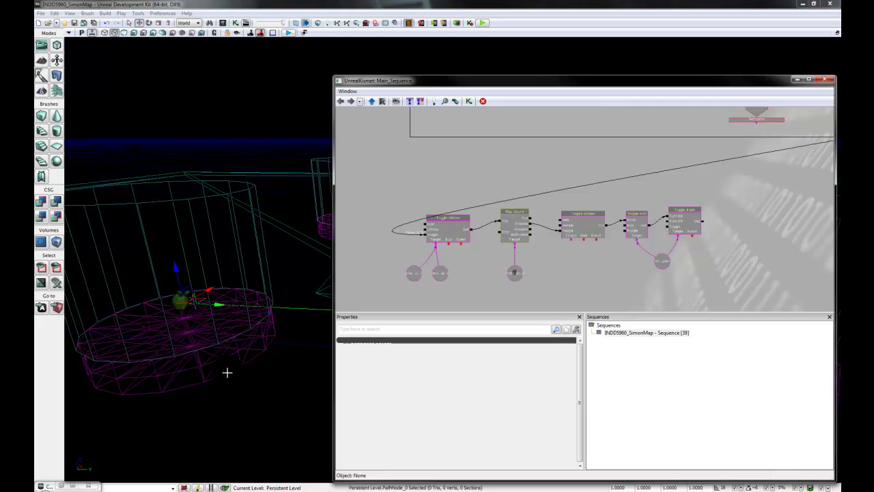
- Select the nearest pad's InterpActors, create an object variable holding InterpActor_0 on the second duplicated Toggle Hidden's Target, and place it beneath the node
click(198, 367)
ctrl+click(194, 367)
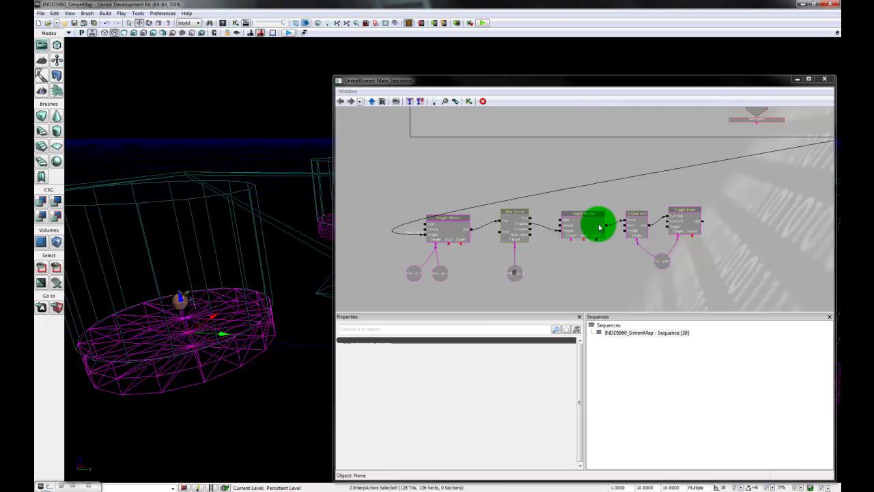
right_click(572, 232)
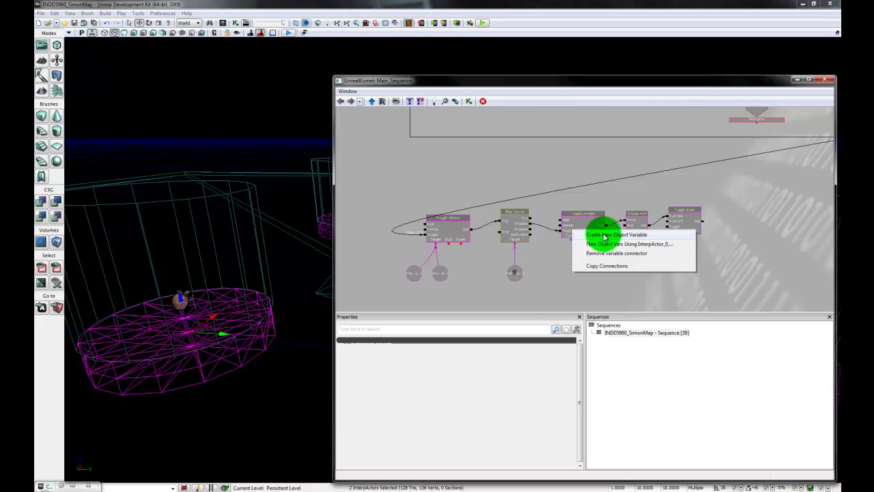
click(604, 235)
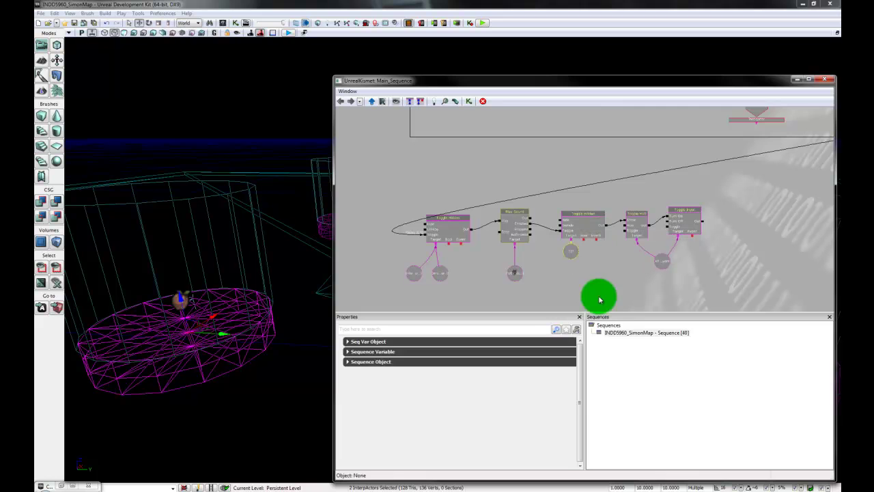
right_click(574, 257)
click(628, 247)
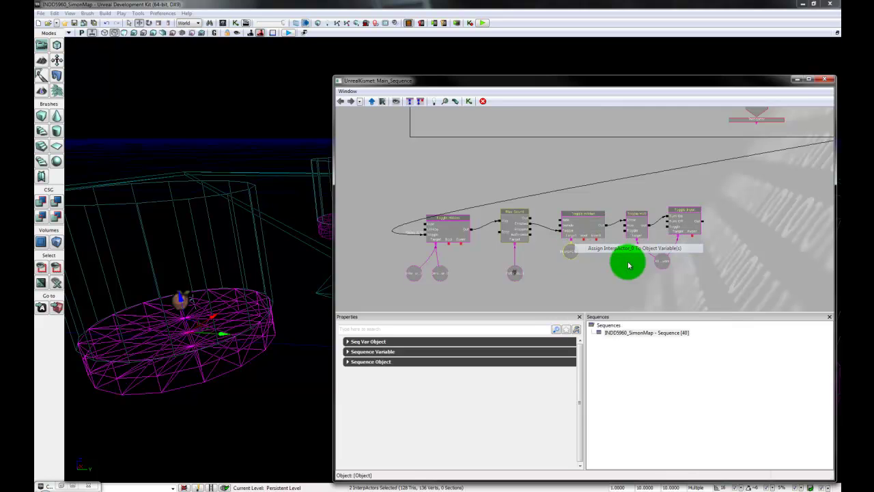
click(569, 254)
drag(570, 253, 556, 269)
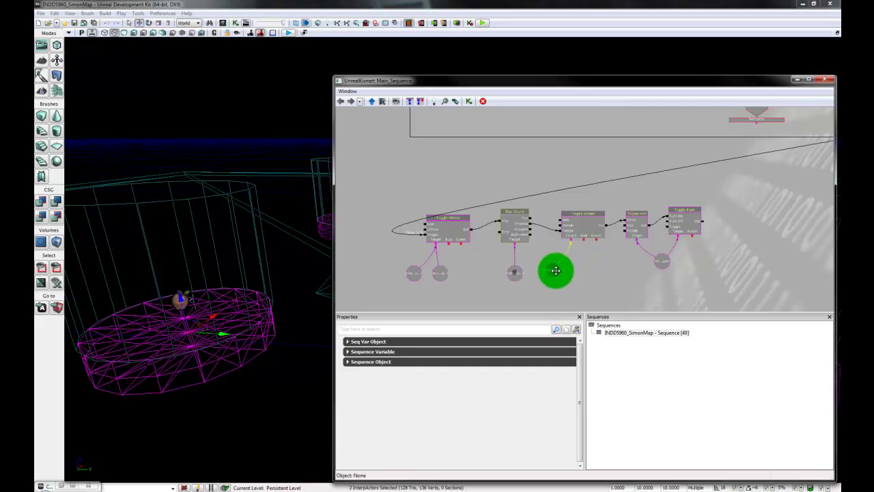
click(583, 277)
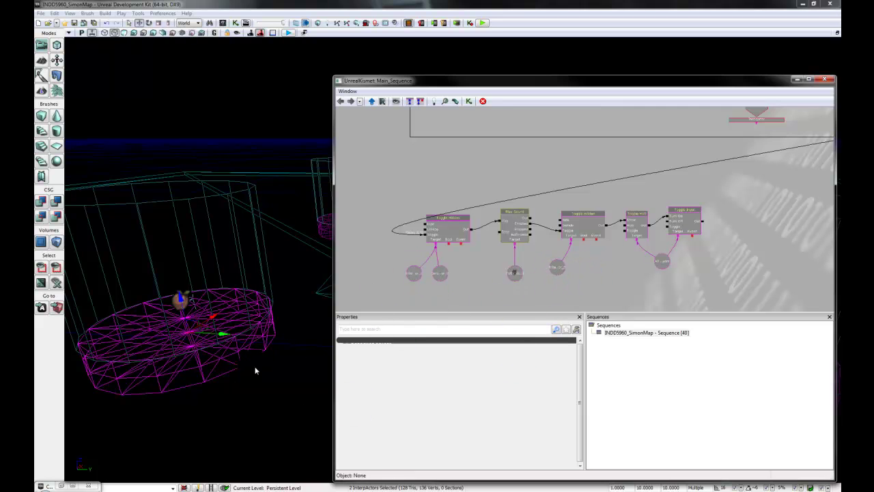
- Attach the nearest pad's other InterpActor, InterpActor_9, as a new object variable to the second duplicated Toggle Hidden's Target, beside the first variable
click(599, 222)
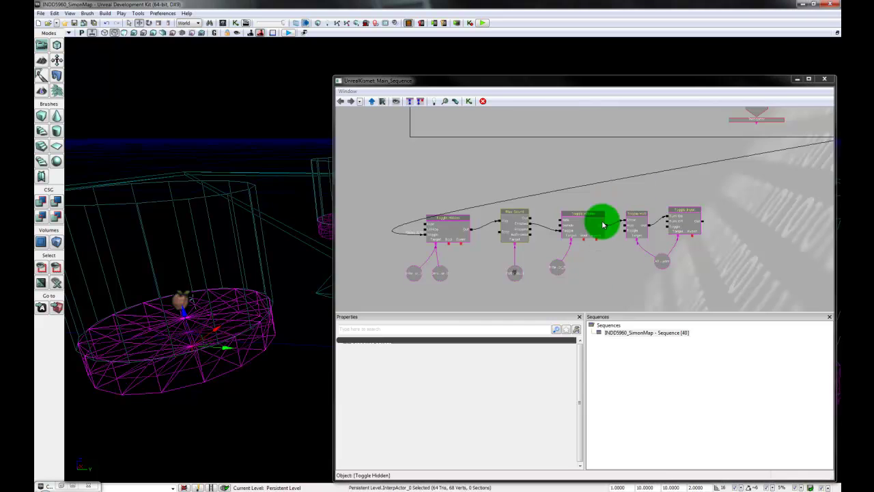
right_click(572, 243)
click(613, 264)
click(347, 347)
click(573, 248)
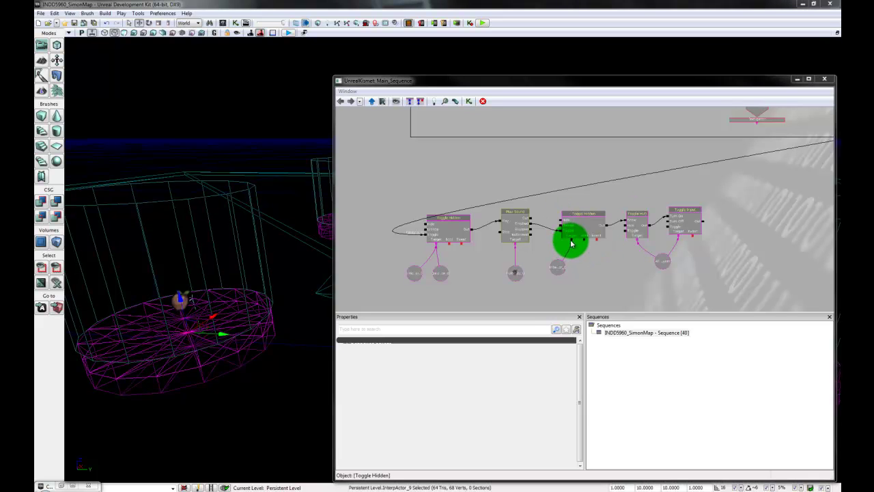
right_click(573, 243)
click(605, 260)
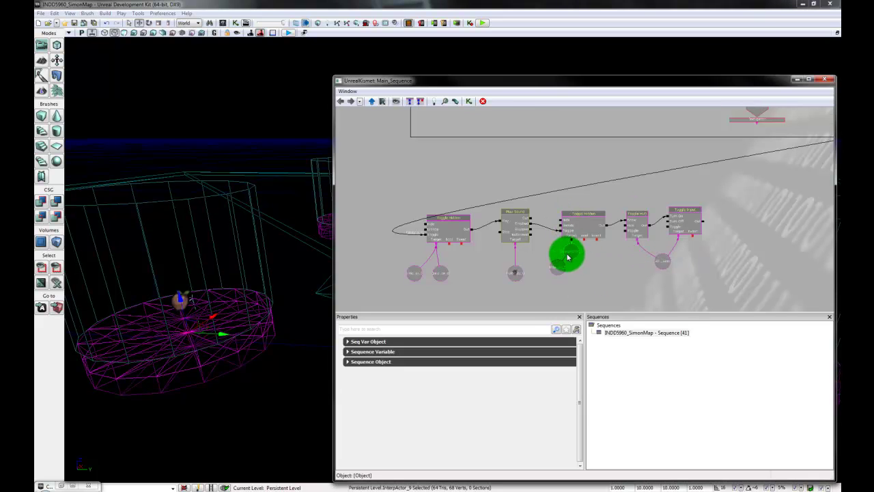
click(683, 287)
drag(697, 291, 650, 291)
drag(716, 262, 689, 272)
- Break the link into the duplicated Toggle HUD and move the Toggle HUD and Toggle Input nodes with their shared variable away from the chain
scroll(693, 270, down, 4)
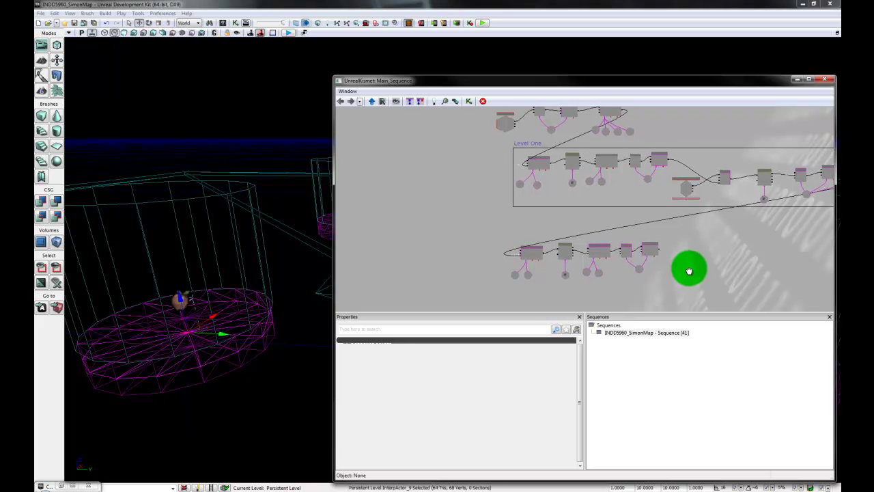
scroll(689, 271, up, 3)
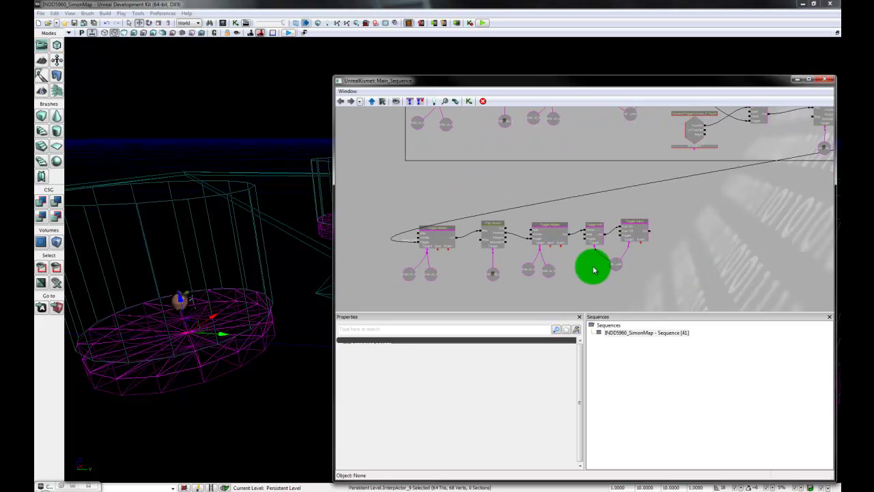
drag(595, 296, 592, 279)
ctrl+alt+drag(647, 202, 566, 276)
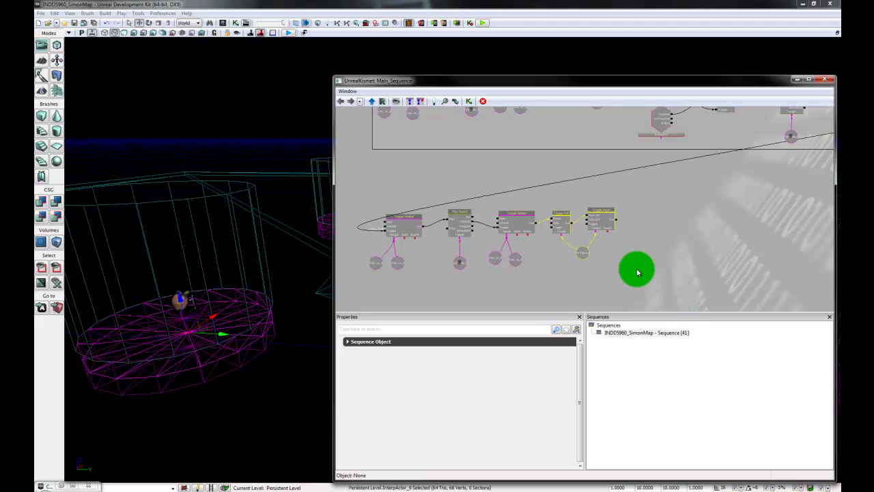
click(557, 214)
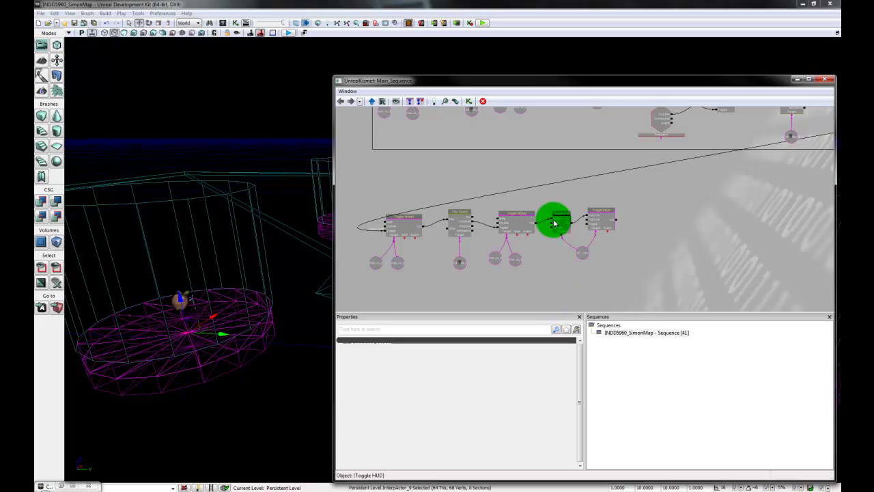
right_click(552, 221)
click(593, 212)
ctrl+alt+drag(663, 196, 562, 276)
drag(558, 221, 757, 231)
click(639, 234)
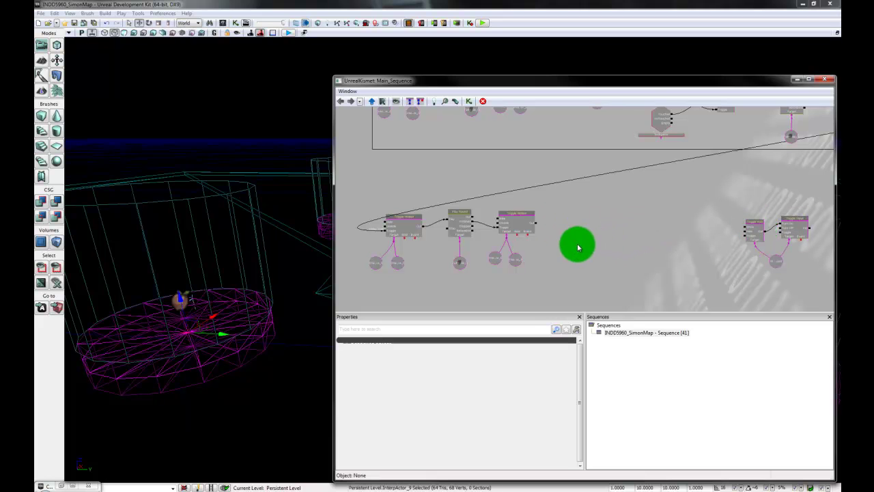
- Duplicate the second-level Toggle Hidden, Play Sound and Toggle Hidden nodes together with their object variables
drag(577, 244, 597, 244)
ctrl+alt+drag(592, 207, 403, 283)
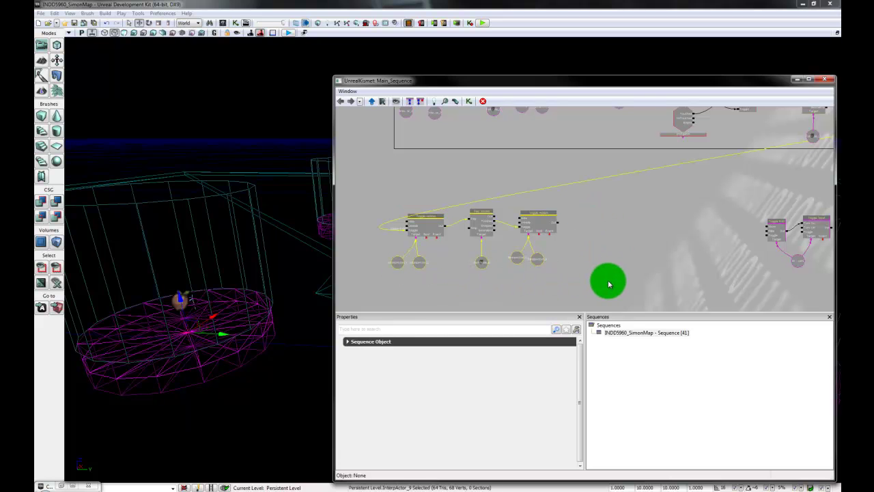
key(ctrl+c)
key(ctrl+v)
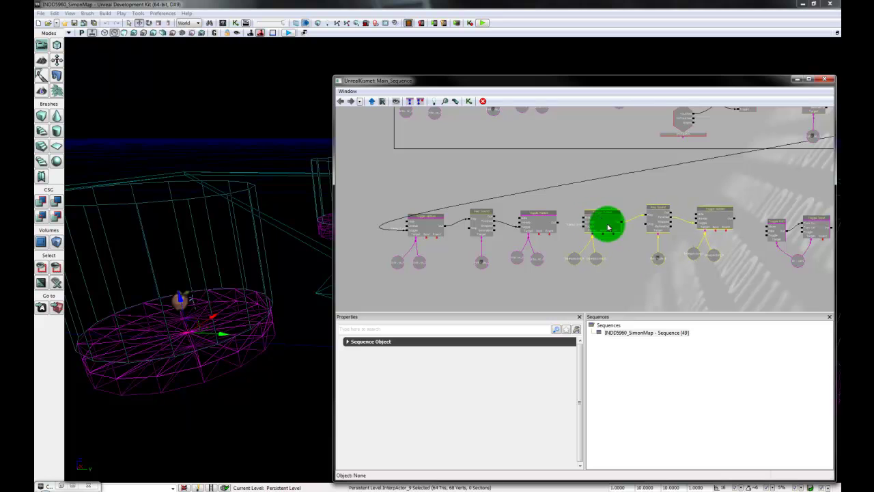
drag(731, 289, 659, 289)
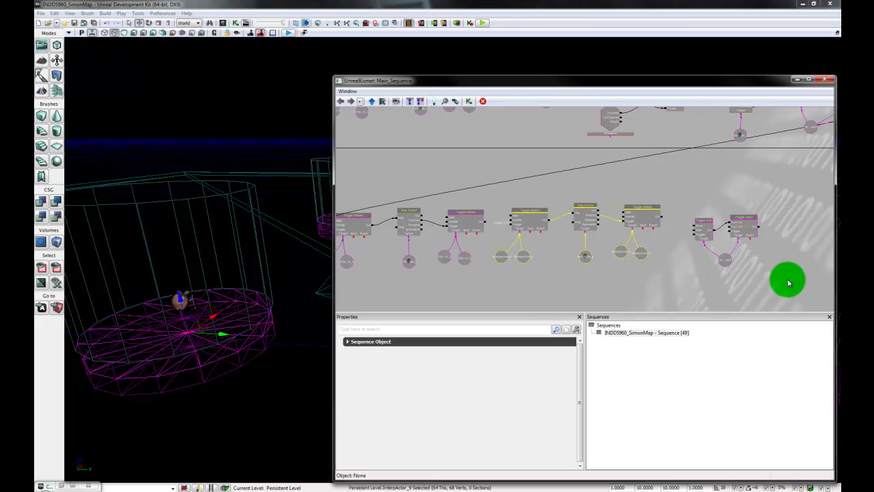
- Space out the chain by shifting the Toggle HUD and Toggle Input group and the pasted nodes further along, keeping the stray variable near its node
ctrl+alt+drag(778, 206, 683, 277)
ctrl+drag(708, 234, 776, 231)
click(707, 284)
drag(699, 280, 729, 280)
ctrl+alt+drag(703, 202, 541, 271)
ctrl+drag(560, 219, 583, 217)
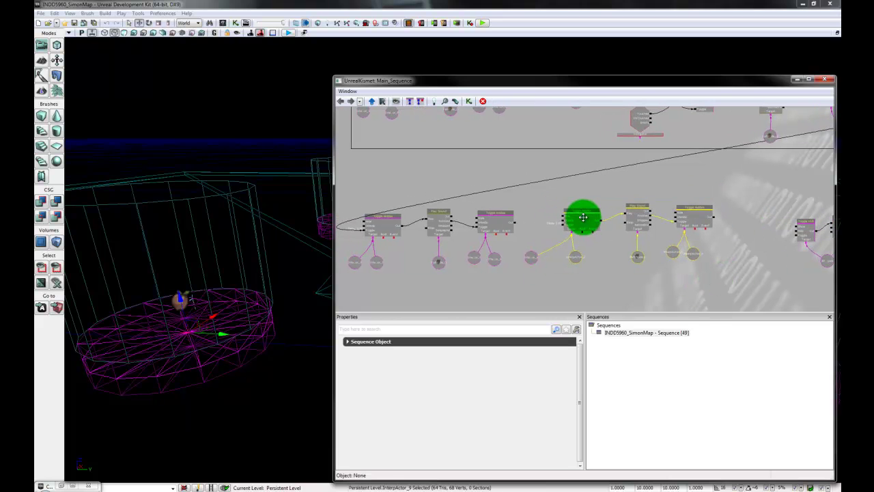
click(530, 256)
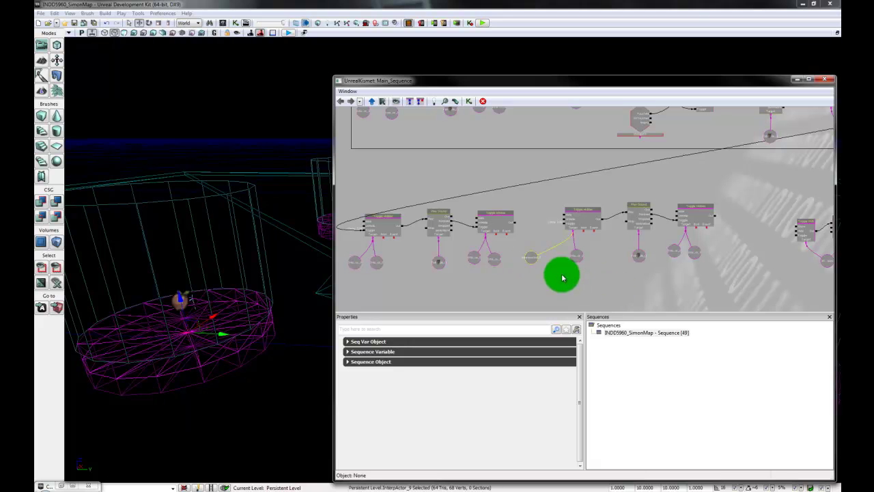
drag(529, 255, 542, 270)
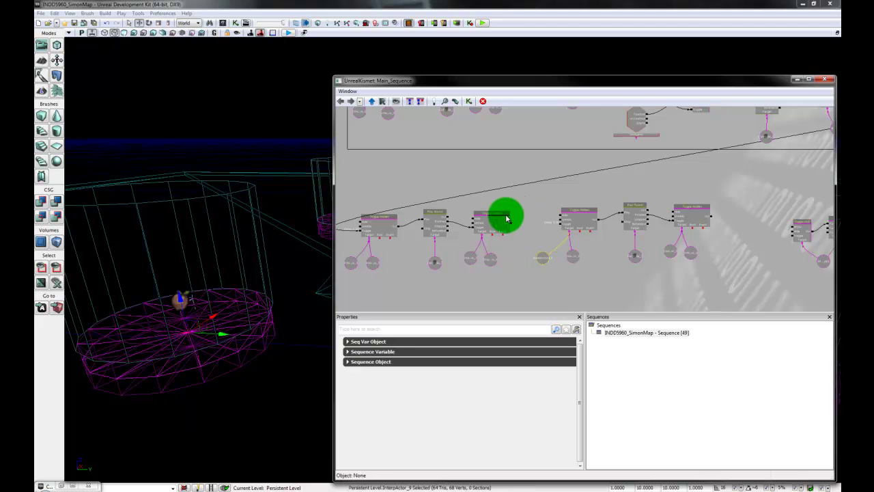
- Link the preceding Toggle Hidden's output to the pasted Toggle Hidden's Toggle input and confirm that input's activate delay
drag(514, 225, 563, 230)
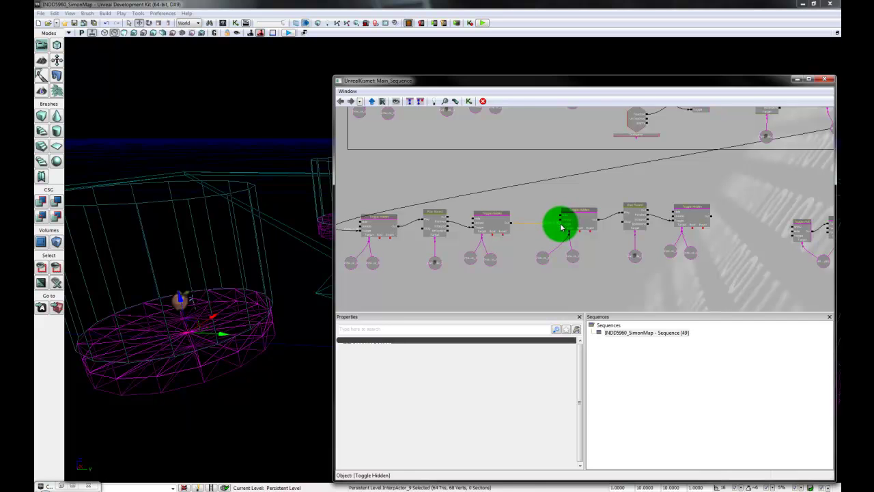
right_click(561, 228)
click(592, 257)
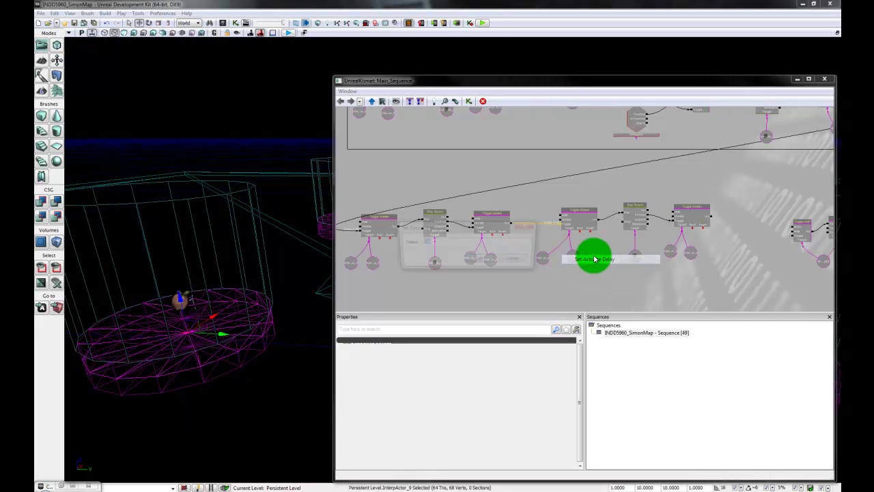
click(481, 260)
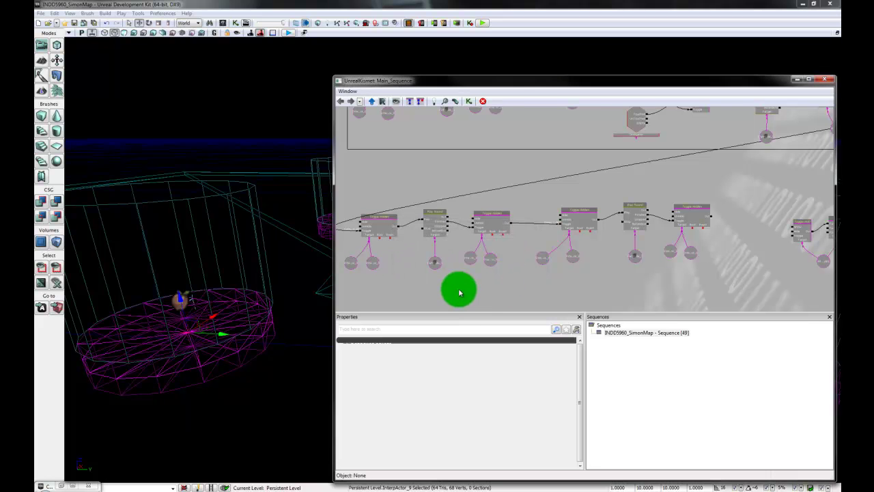
- Locate the pad referenced by the copied variables, and delete all object variables from the pasted Toggle Hidden and Play Sound nodes
drag(338, 307, 276, 304)
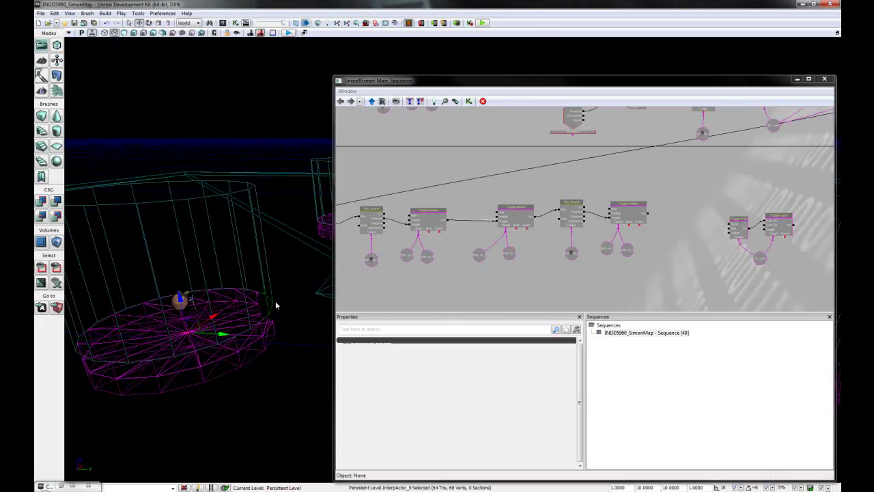
click(508, 253)
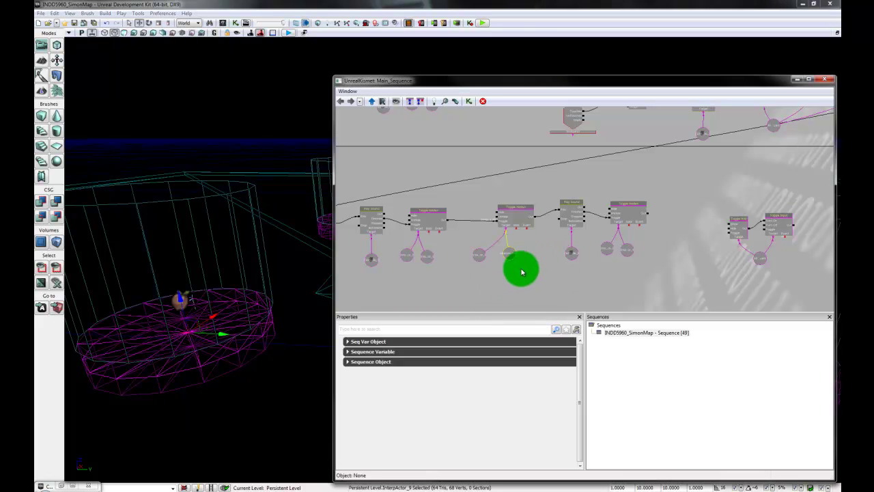
double_click(479, 257)
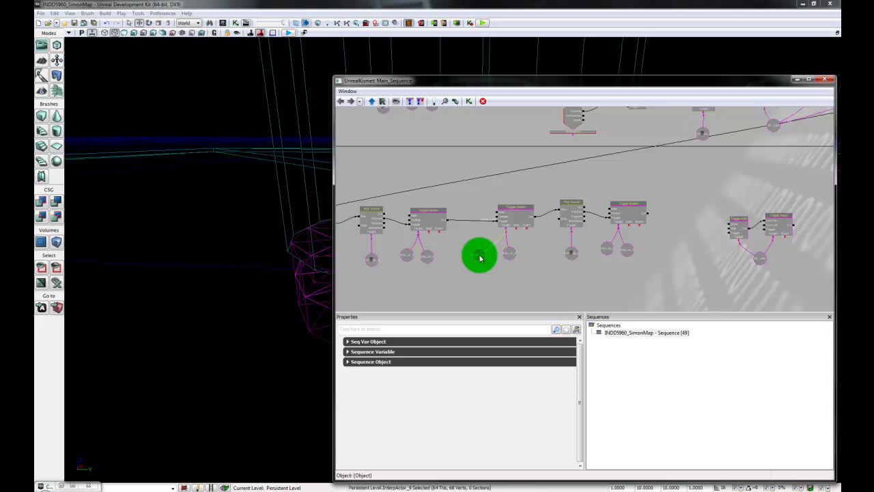
drag(167, 366, 235, 367)
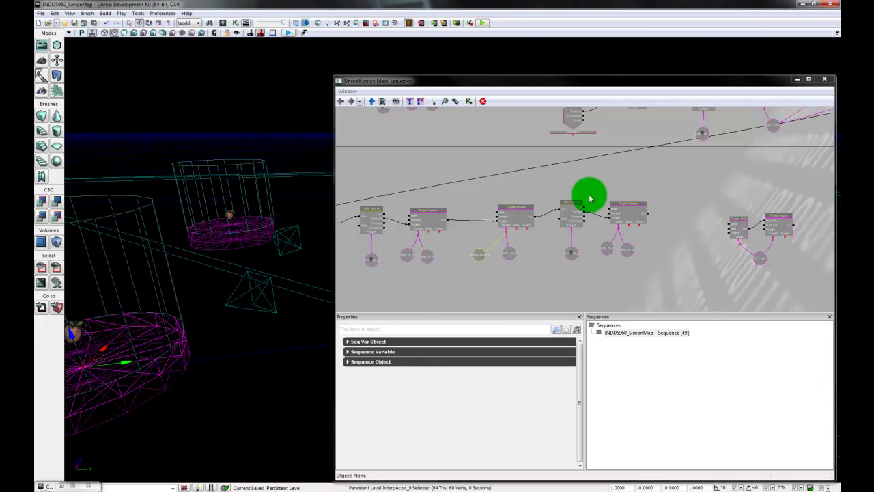
click(507, 254)
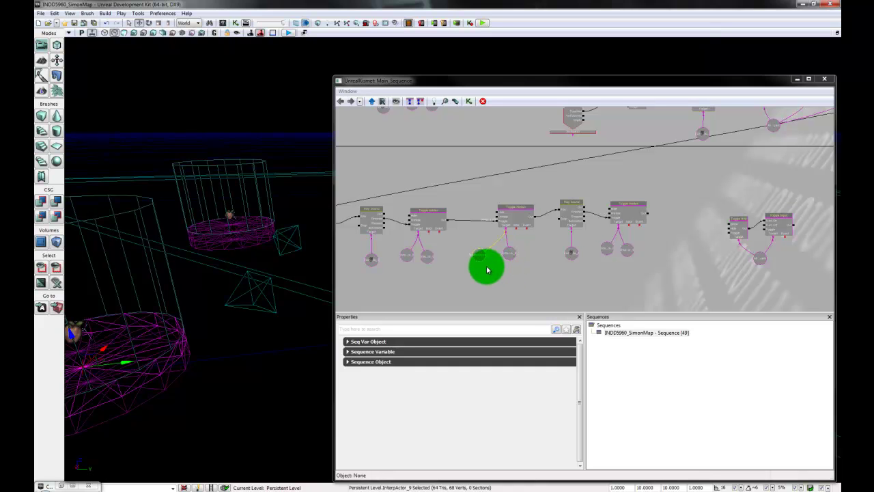
click(531, 256)
ctrl+alt+drag(526, 247, 496, 260)
key(Delete)
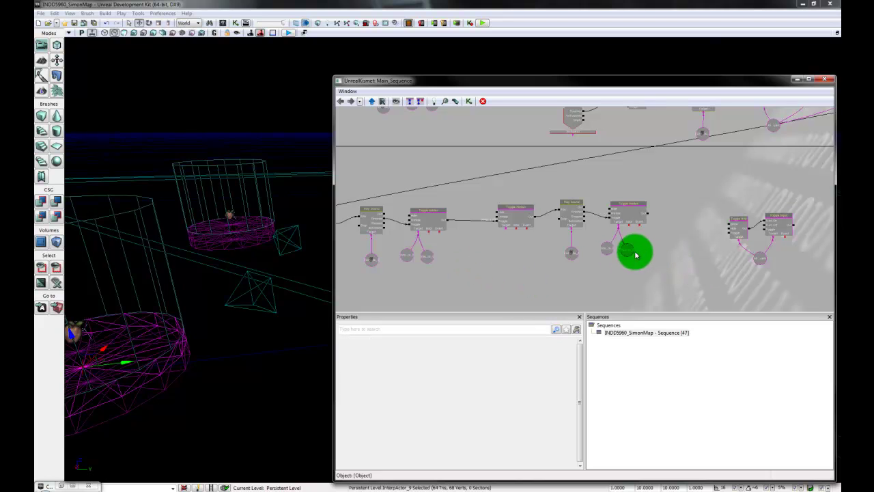
ctrl+alt+drag(649, 240, 565, 271)
key(Delete)
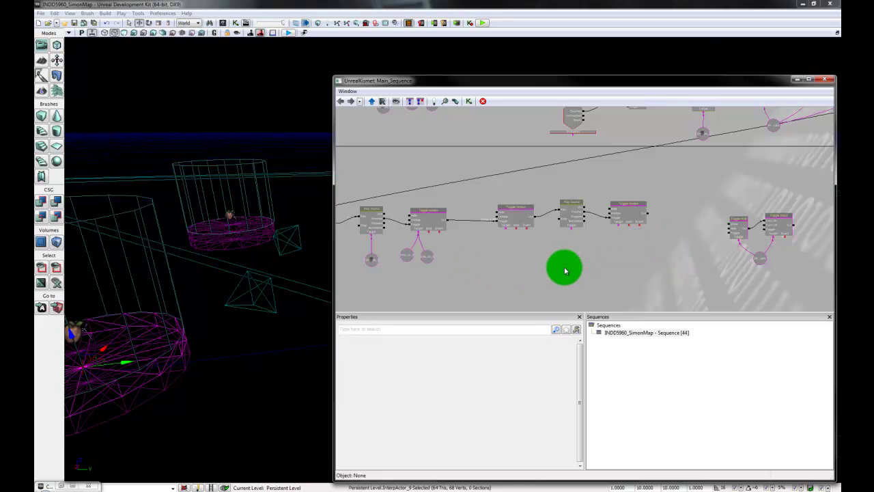
- Select the neighbouring pad's two overlapping InterpActors and attach them as new object variables to the first pasted Toggle Hidden's Target
click(252, 238)
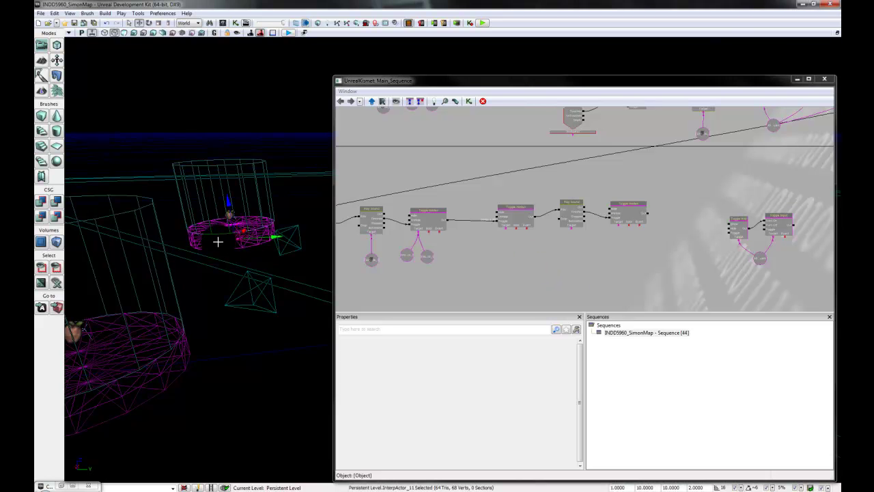
click(218, 241)
click(218, 241)
drag(303, 295, 231, 279)
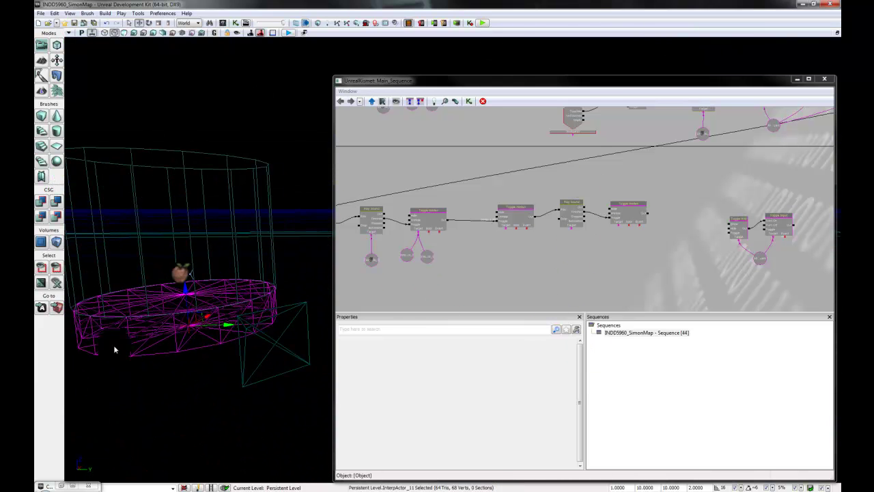
ctrl+click(148, 325)
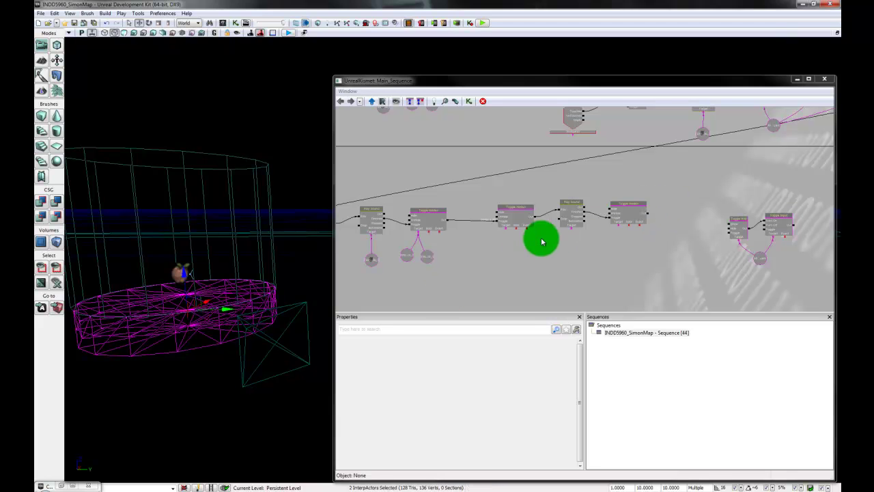
right_click(506, 230)
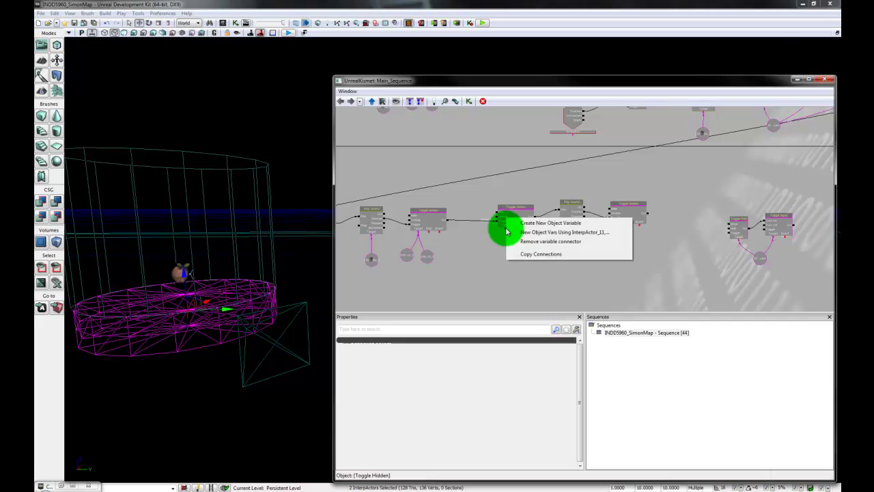
click(564, 233)
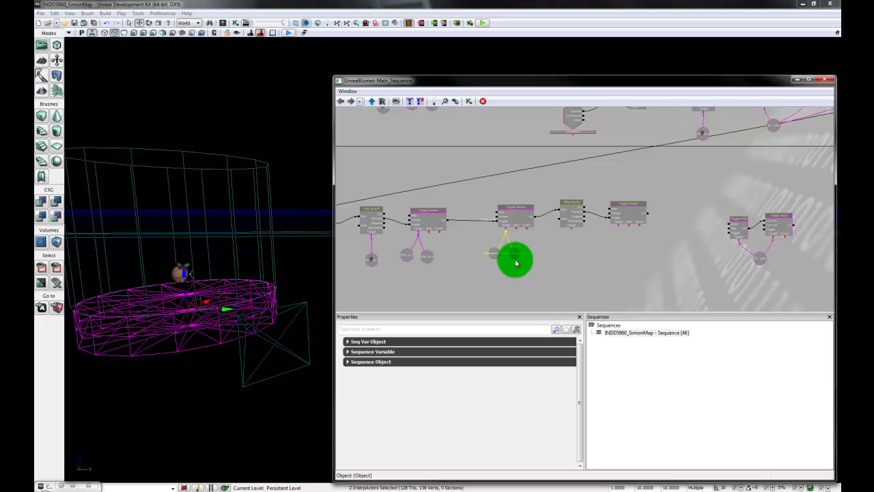
- Attach the two selected InterpActors as new object variables to the second pasted Toggle Hidden's Target and tidy them beneath the node
drag(614, 254, 583, 255)
click(588, 234)
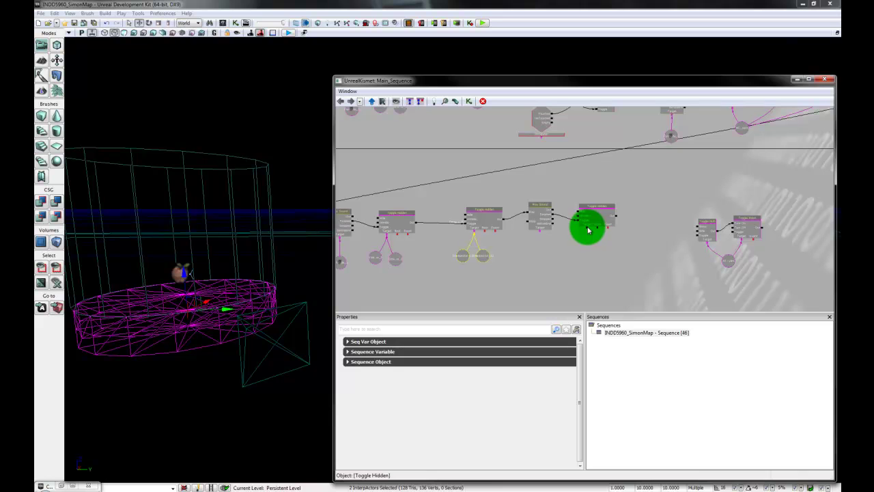
right_click(588, 231)
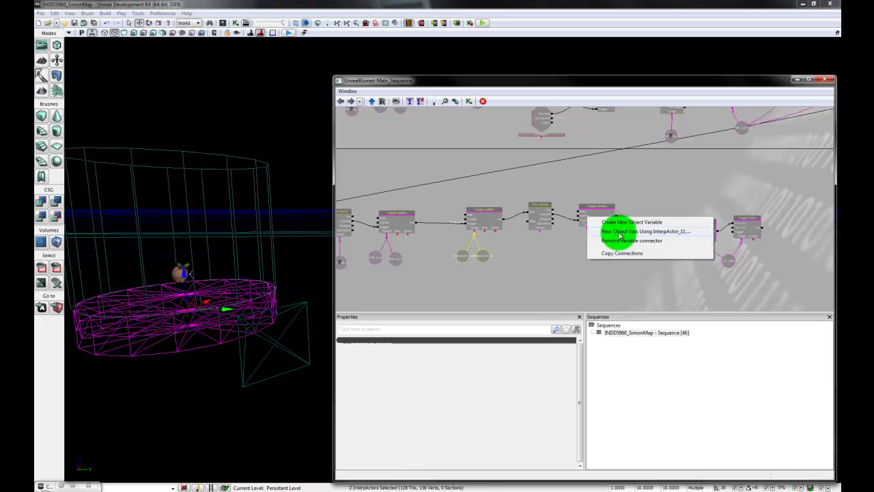
click(616, 230)
drag(588, 241, 572, 253)
click(585, 287)
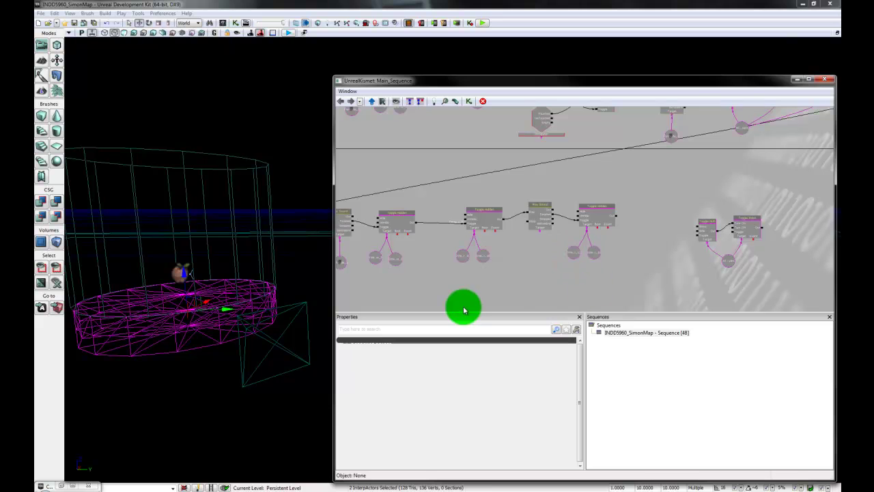
- Select the path node on the same pad and attach it as a new object variable to the pasted Play Sound's Target
click(176, 274)
drag(307, 395, 456, 384)
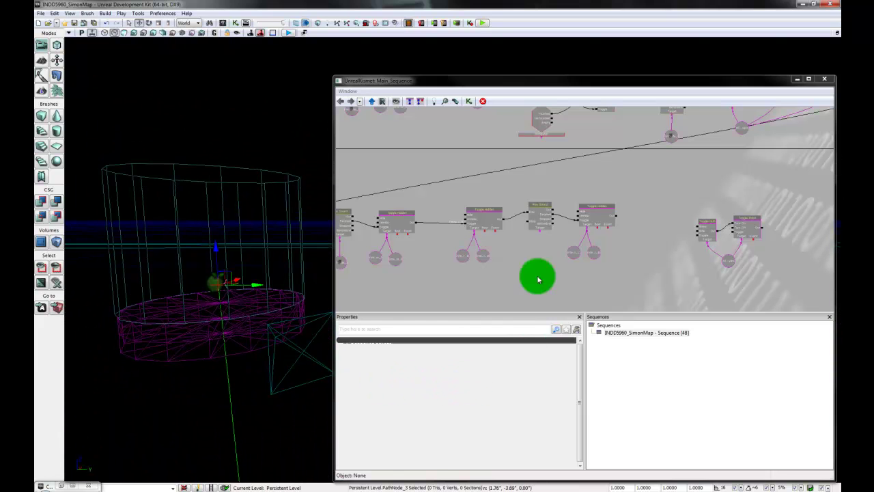
right_click(540, 230)
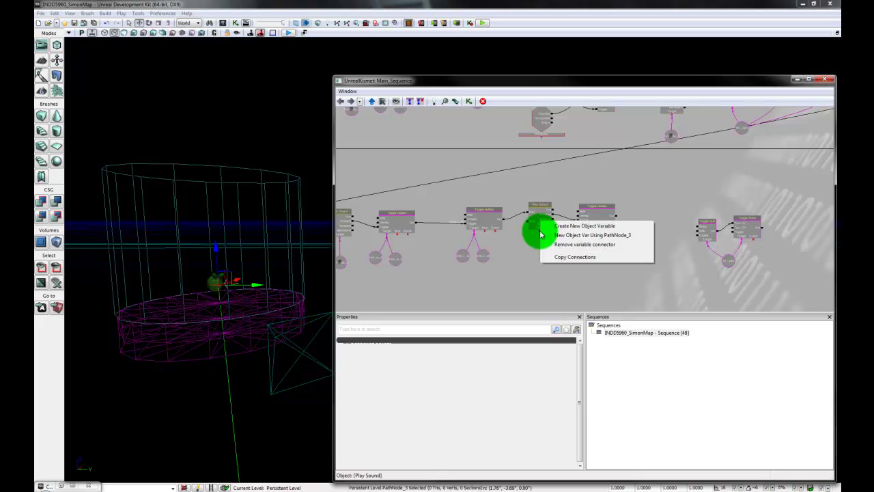
click(578, 235)
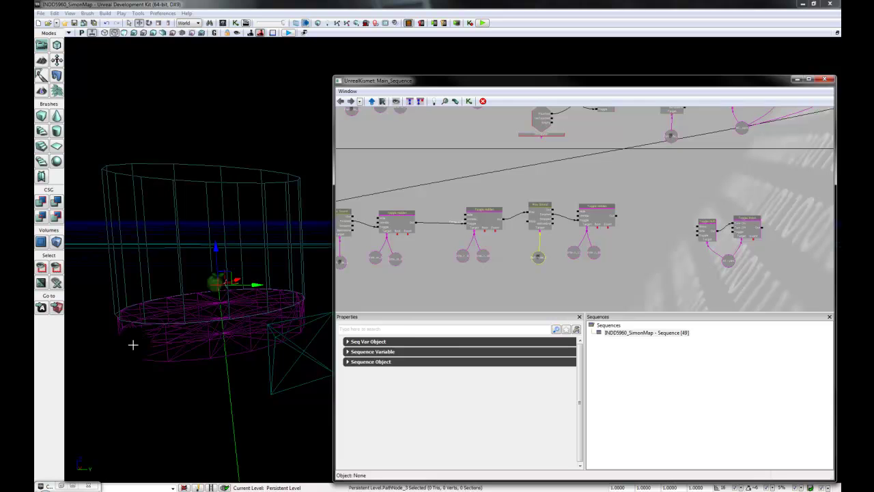
click(400, 345)
- Move the Toggle HUD and Toggle Input group beside the chain, with the last Toggle Hidden's output linked to Toggle HUD's Show input
drag(674, 303, 547, 287)
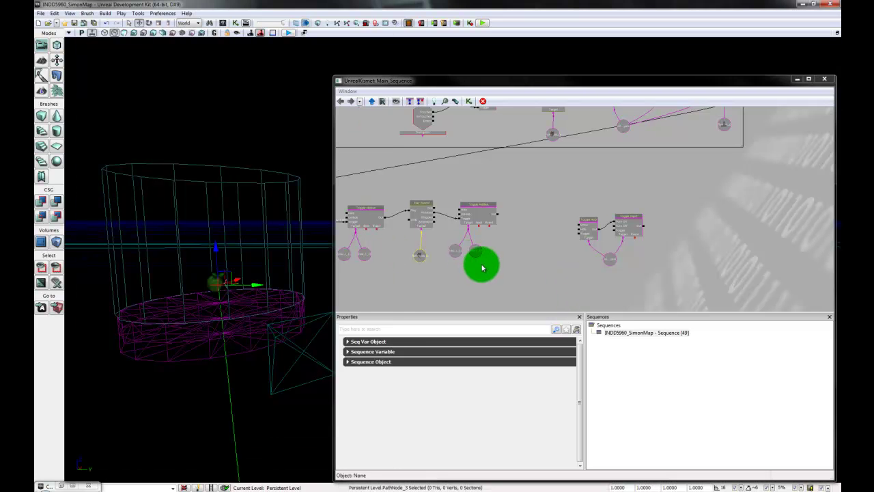
drag(482, 268, 572, 273)
mouse_move(585, 228)
ctrl+mouse_down()
mouse_move(499, 209)
mouse_move(536, 215)
mouse_move(537, 225)
mouse_move(539, 214)
mouse_move(503, 211)
mouse_move(534, 213)
mouse_move(551, 236)
mouse_move(605, 203)
mouse_move(629, 252)
mouse_move(601, 248)
mouse_move(533, 267)
ctrl+mouse_up()
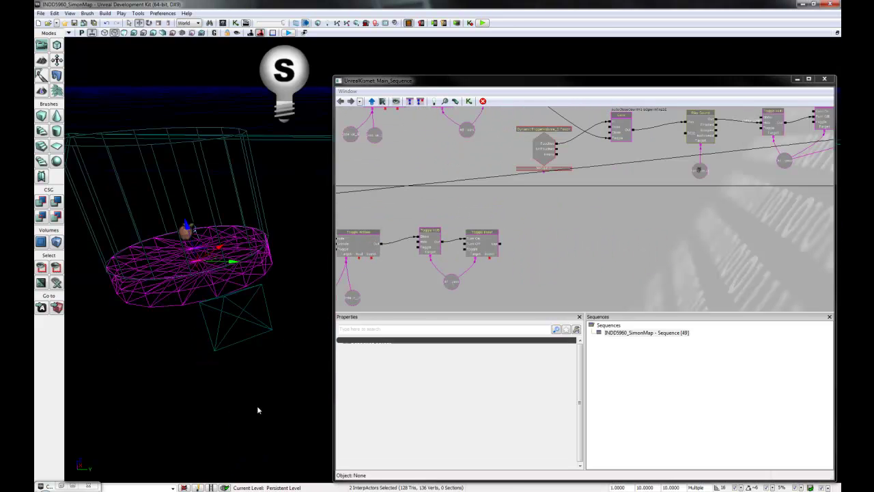
- Select DynamicTriggerVolume_5 around the neighbouring pad, create a Touch event from it, and place the event below the Toggle Input node
mouse_move(257, 406)
right_down()
mouse_move(233, 263)
mouse_move(80, 438)
mouse_move(65, 393)
mouse_move(64, 401)
mouse_move(257, 409)
right_up()
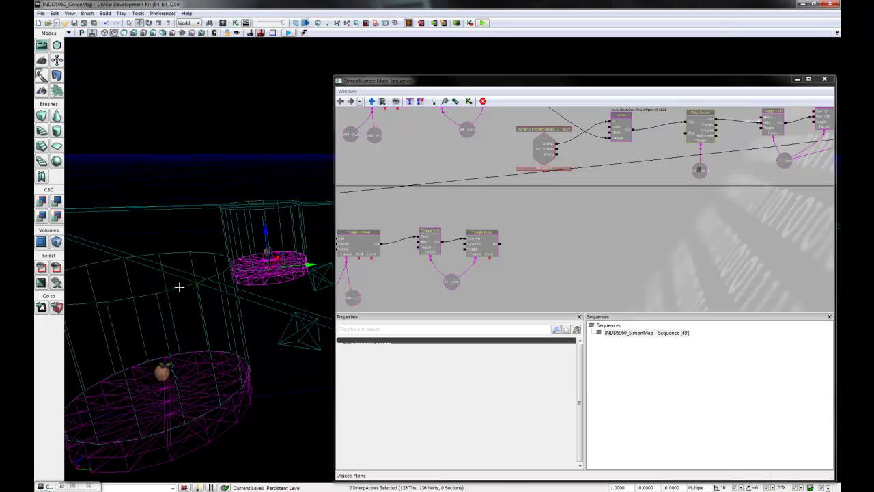
click(179, 288)
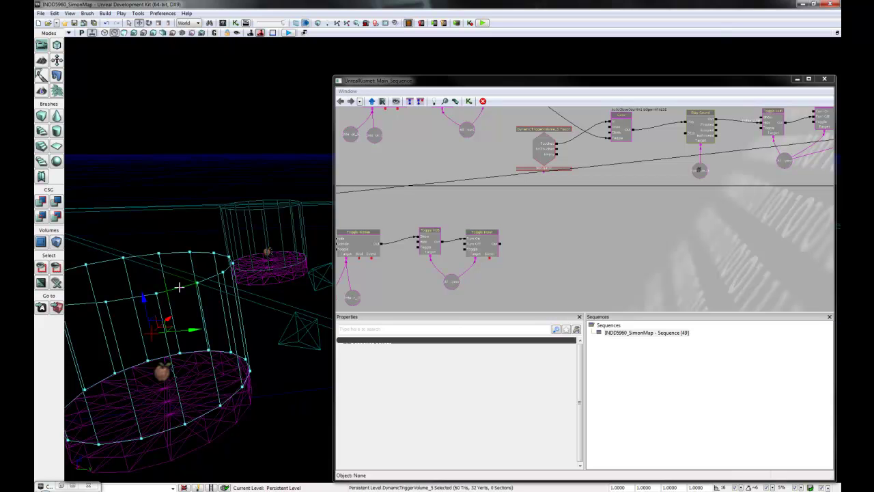
click(290, 226)
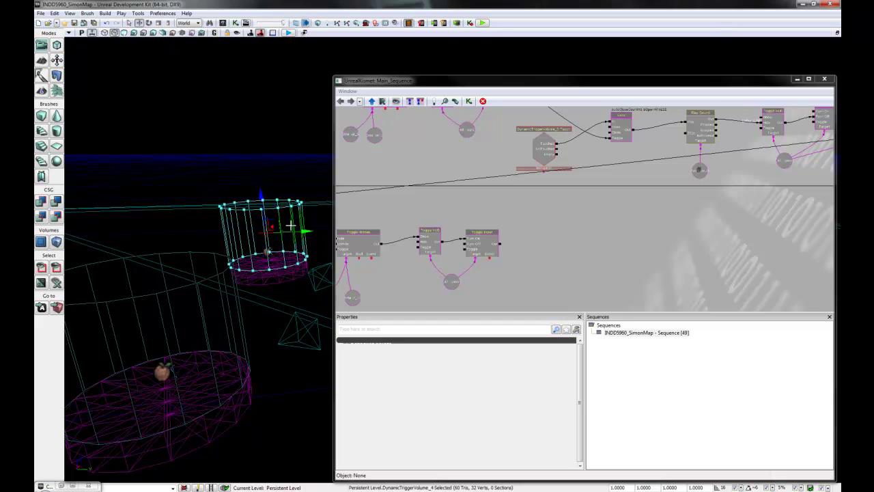
click(241, 320)
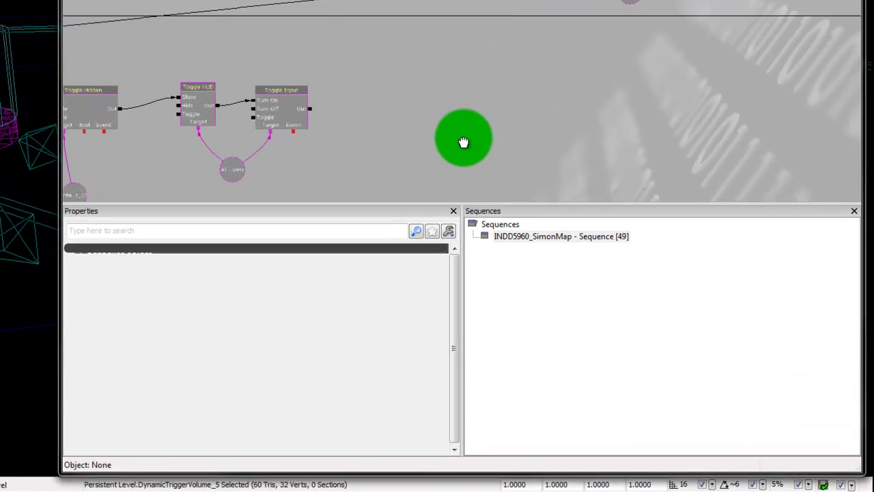
mouse_move(464, 143)
mouse_down()
mouse_move(463, 122)
mouse_move(458, 128)
mouse_move(422, 100)
mouse_move(354, 144)
mouse_up()
right_click(364, 110)
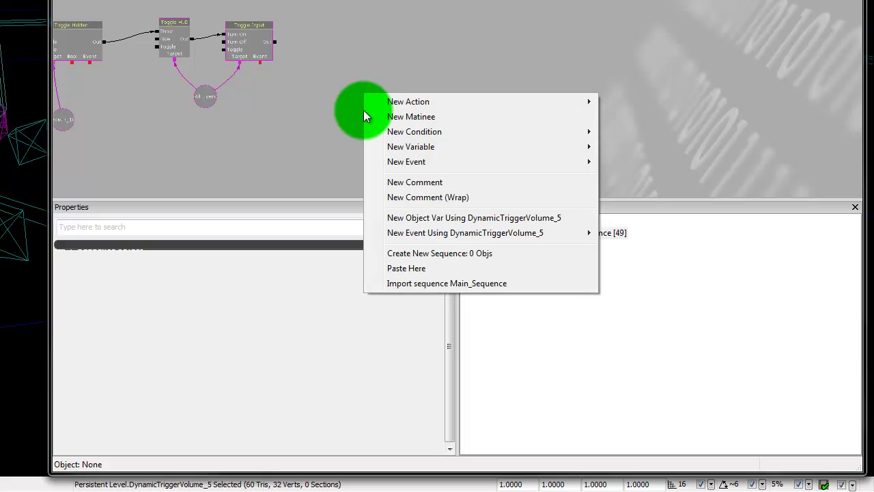
mouse_move(408, 236)
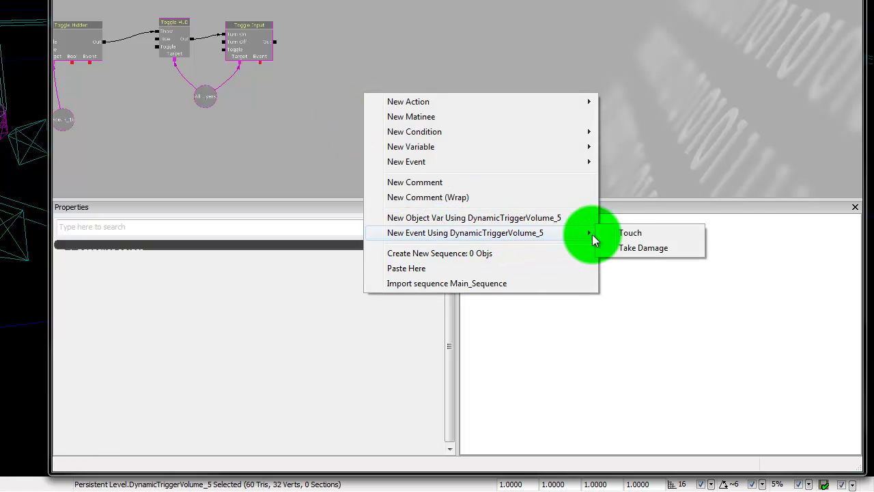
click(656, 233)
drag(509, 148, 500, 129)
click(396, 127)
drag(395, 127, 308, 125)
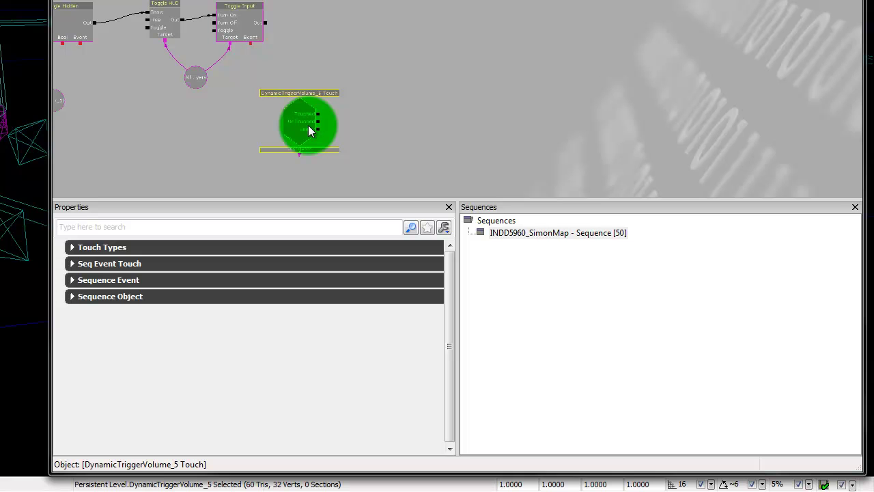
- Add a Gate action beyond the new touch event and link the event's Touched output to the Gate's In input
click(466, 14)
drag(418, 54, 403, 81)
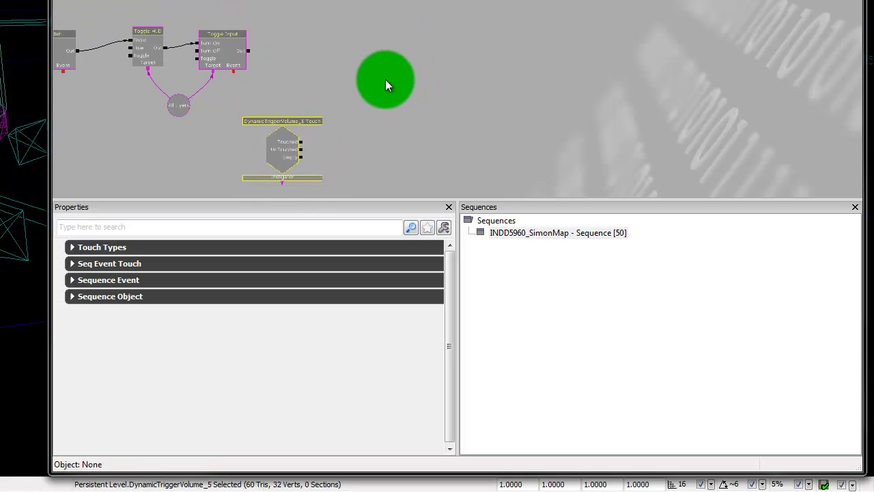
right_click(358, 71)
mouse_move(486, 63)
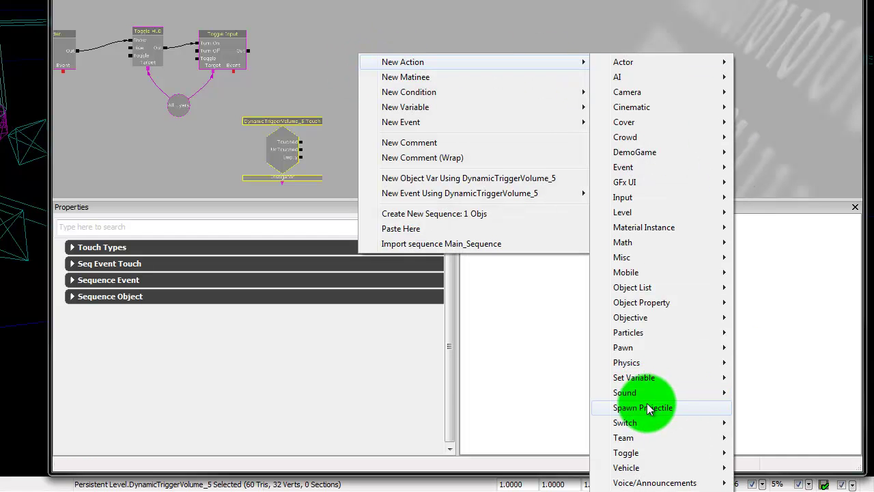
mouse_move(640, 257)
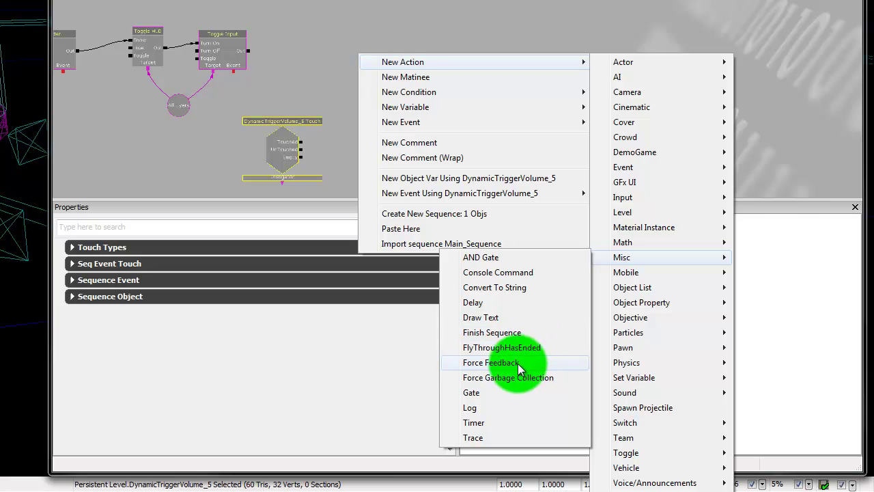
click(499, 397)
drag(371, 90, 387, 73)
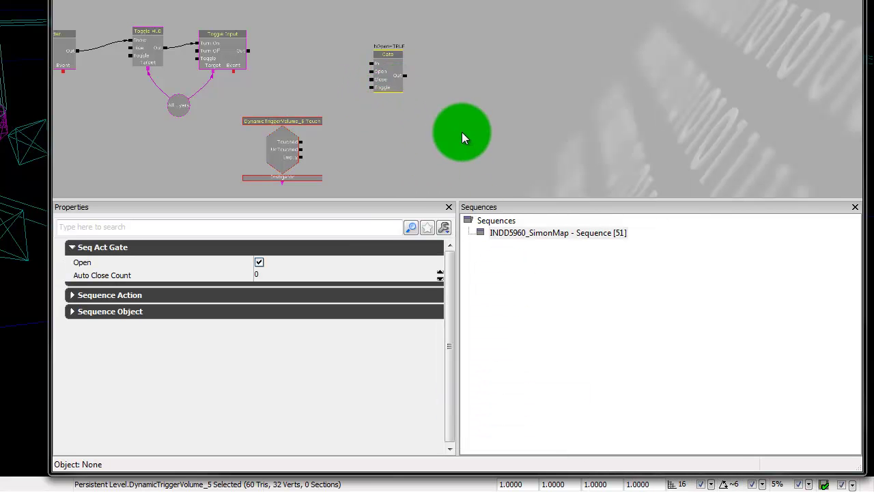
drag(433, 129, 414, 114)
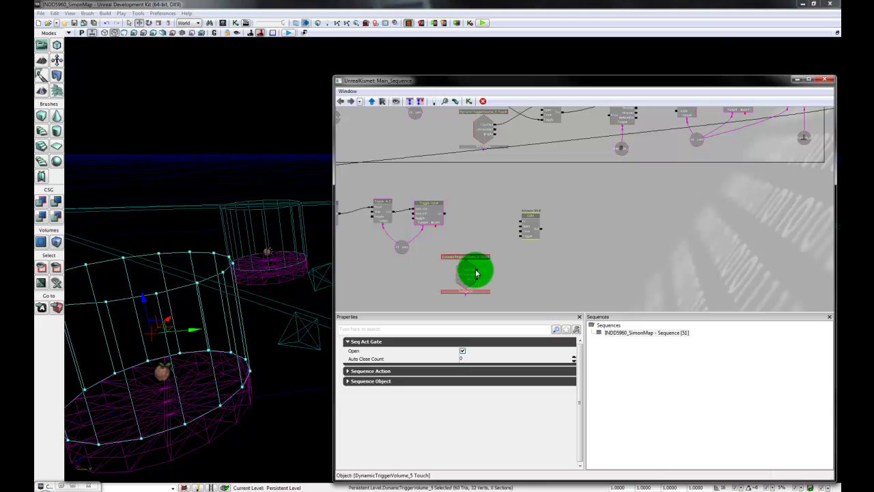
drag(476, 273, 520, 223)
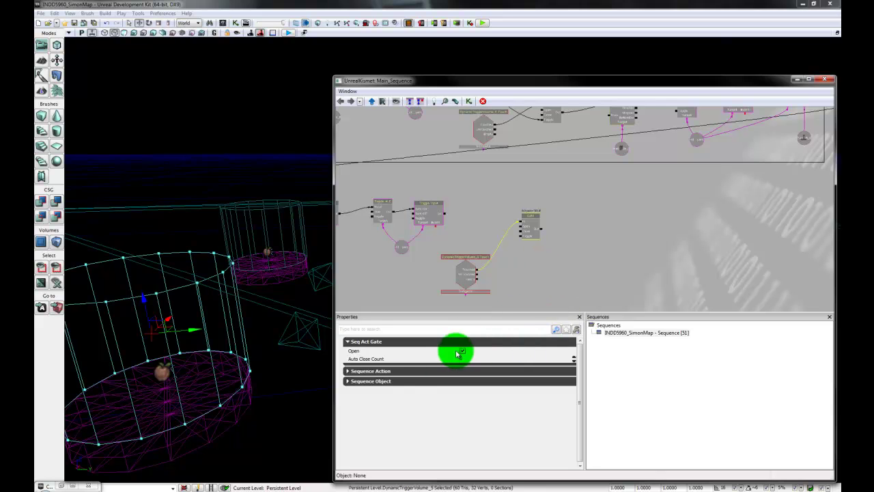
- Set the new Gate to start closed with Auto Close Count 1, and link the Toggle Input's output to the Gate's Toggle input
click(463, 351)
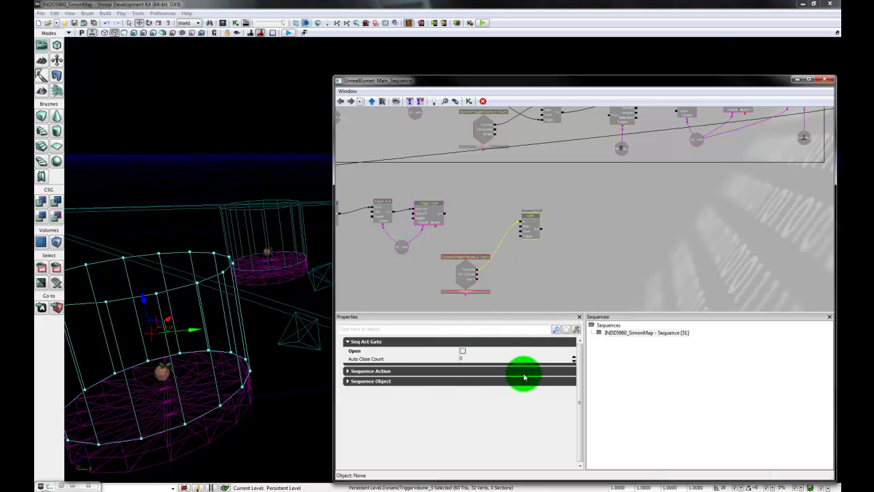
click(477, 362)
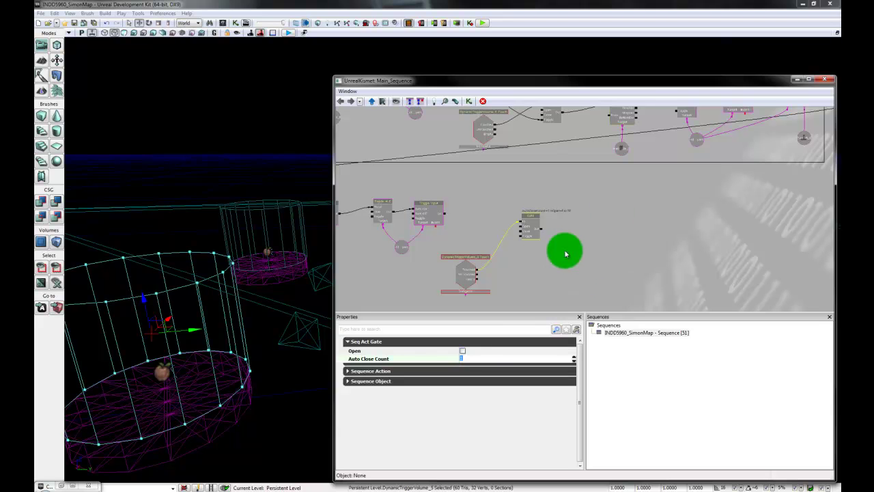
drag(586, 232, 624, 259)
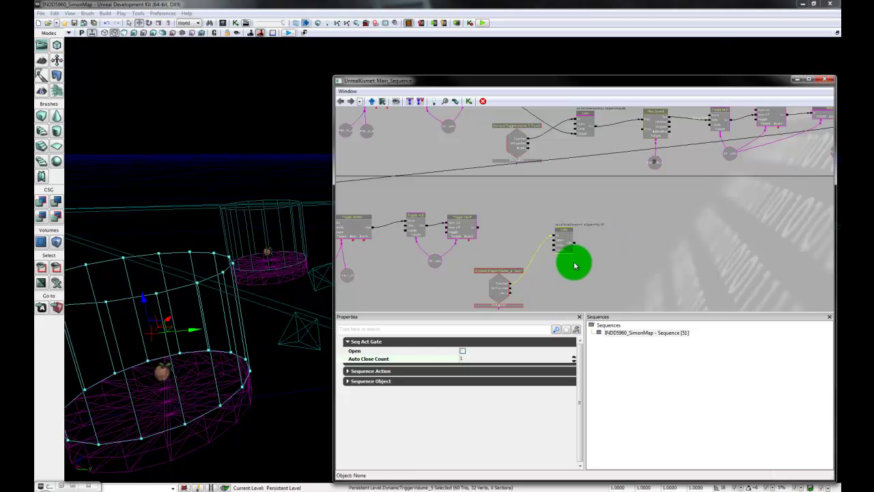
drag(479, 233, 530, 251)
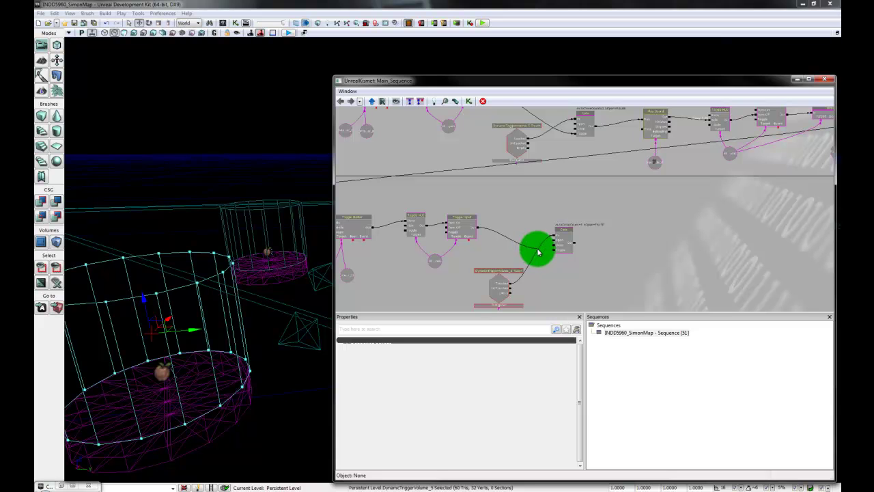
drag(539, 253, 556, 254)
- Compare the Level One chain with the new chain, examining both touch events, the Gates and the Toggle Input node feeding the Gate
scroll(635, 259, down, 3)
drag(640, 254, 619, 267)
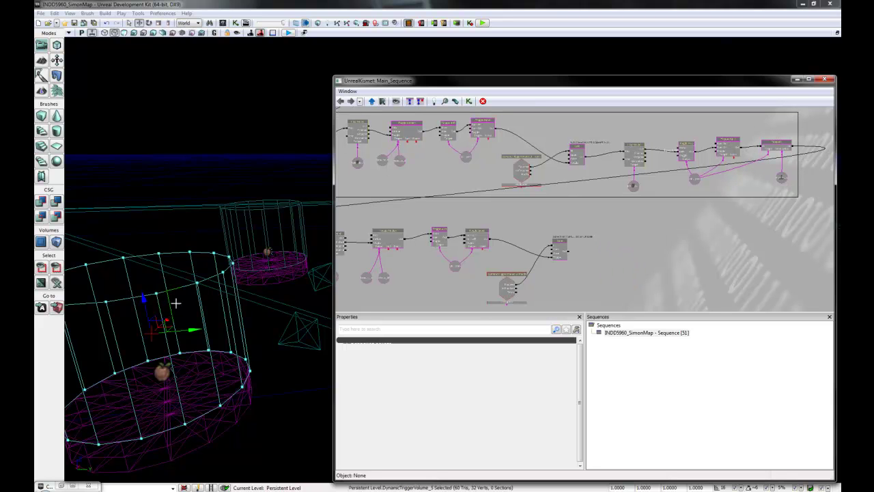
click(519, 172)
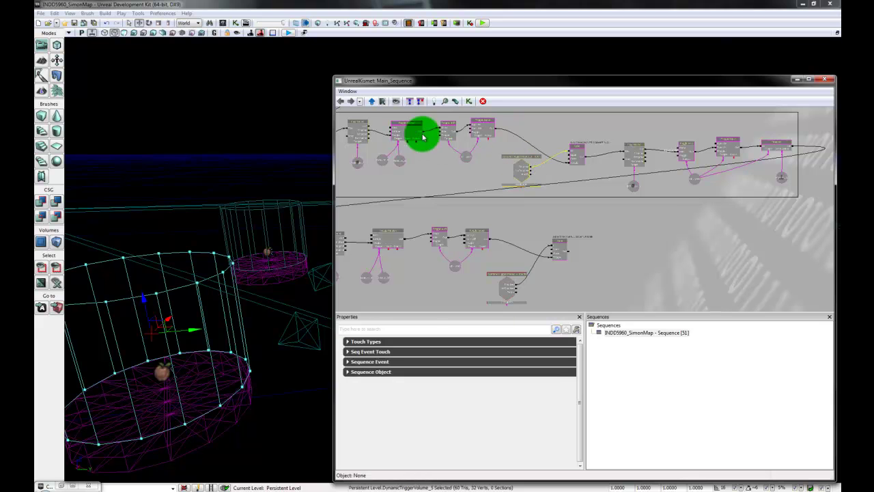
mouse_move(662, 233)
mouse_down()
mouse_move(689, 233)
mouse_move(662, 230)
mouse_up()
scroll(687, 234, down, 1)
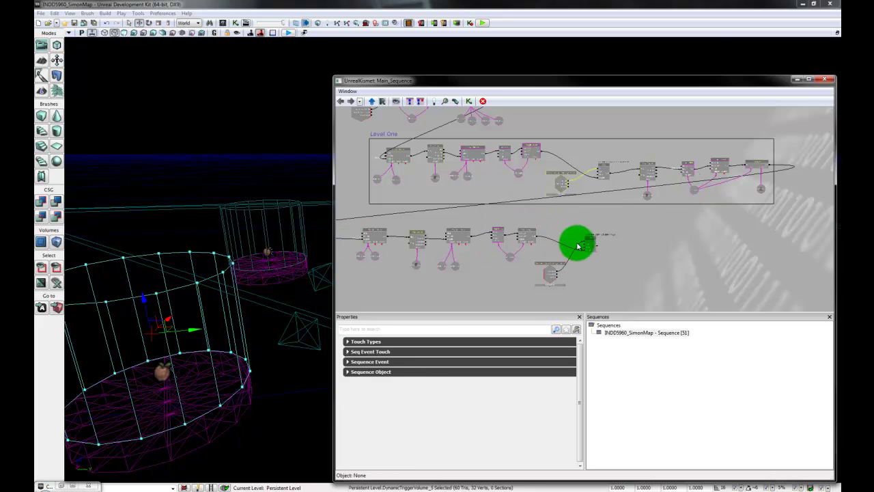
drag(660, 258, 634, 254)
click(523, 273)
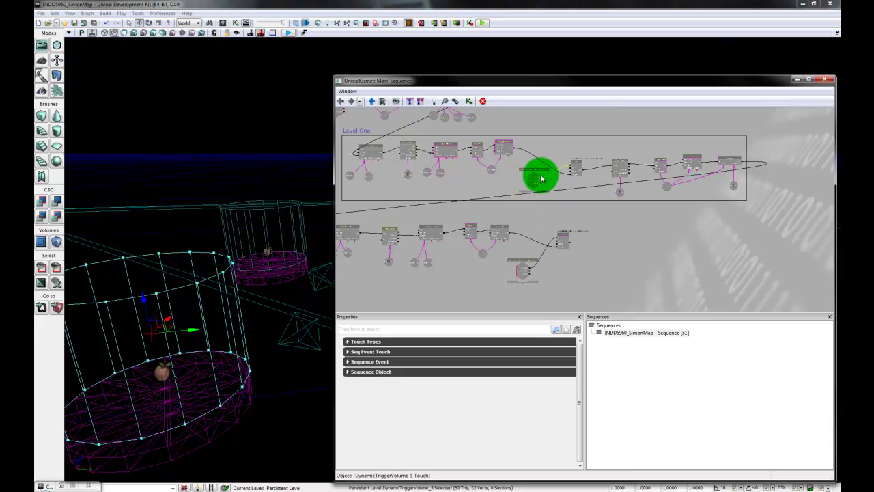
click(517, 269)
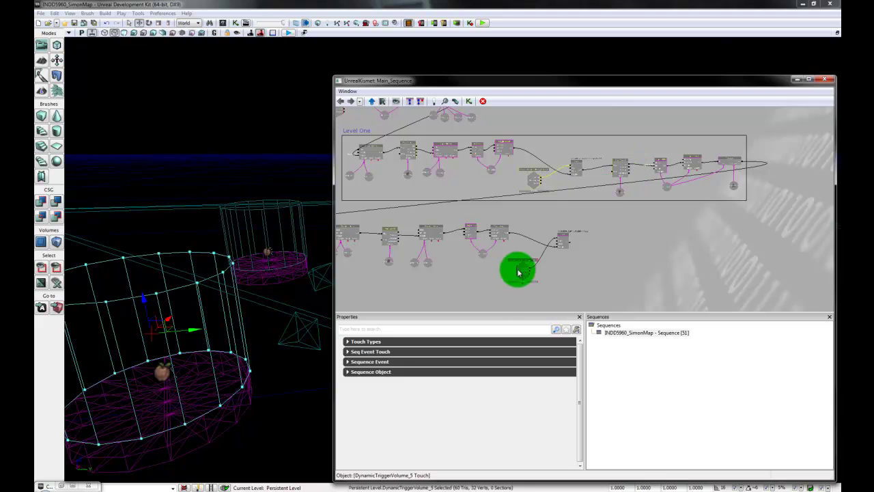
click(573, 240)
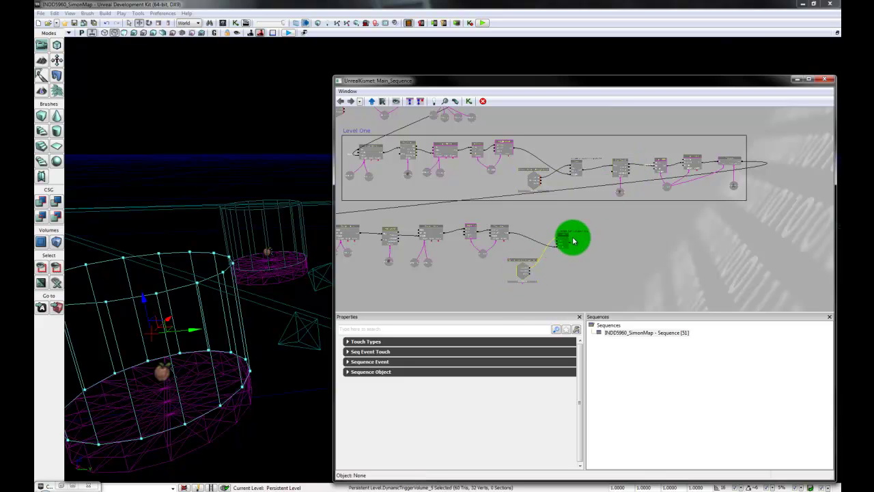
click(585, 176)
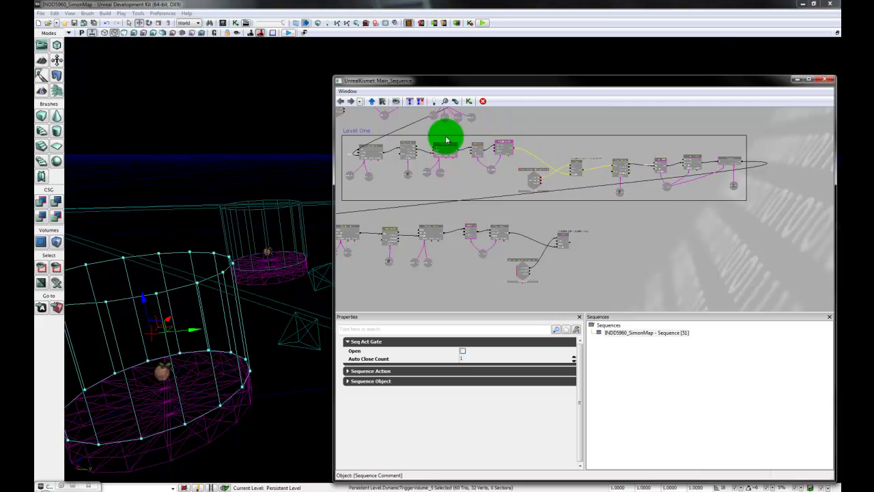
drag(511, 131, 513, 155)
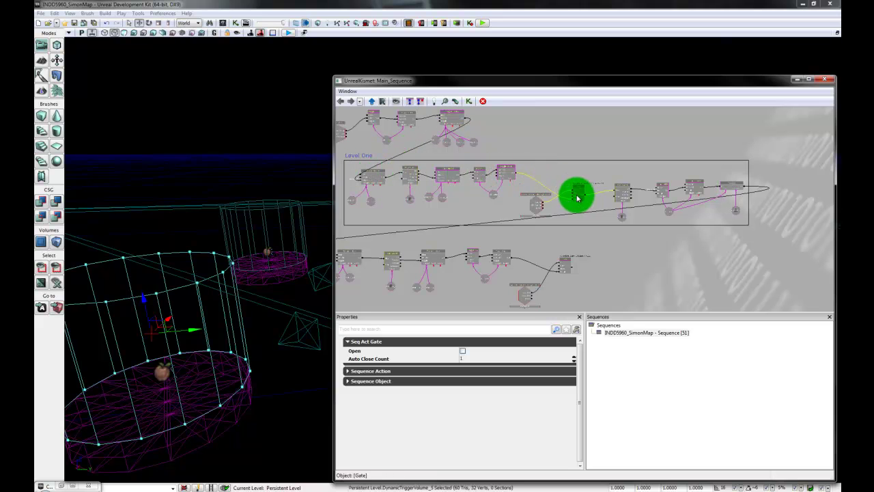
drag(574, 200, 566, 202)
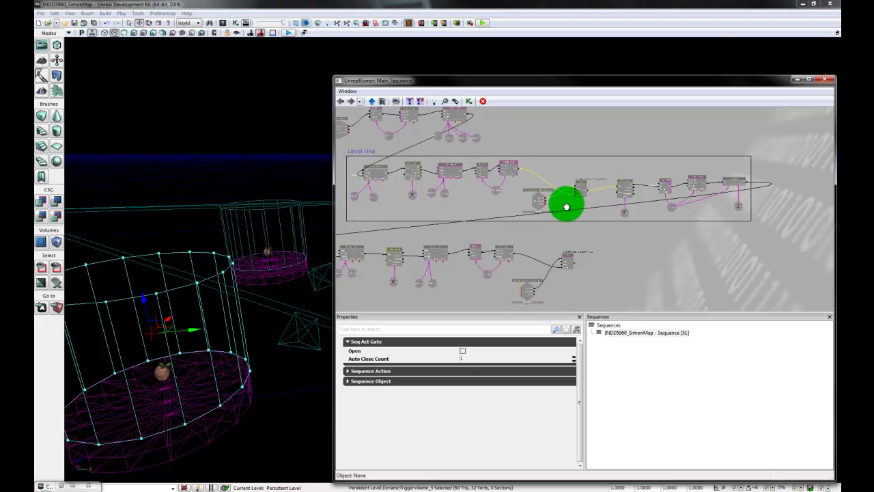
click(511, 173)
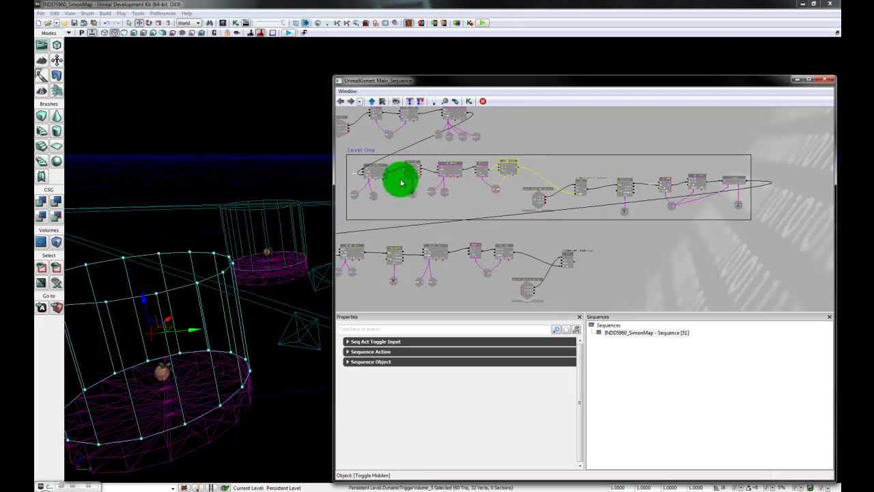
- Review how the touch events and Toggle Input nodes drive the Gates in Level One and in the chain below it
click(579, 187)
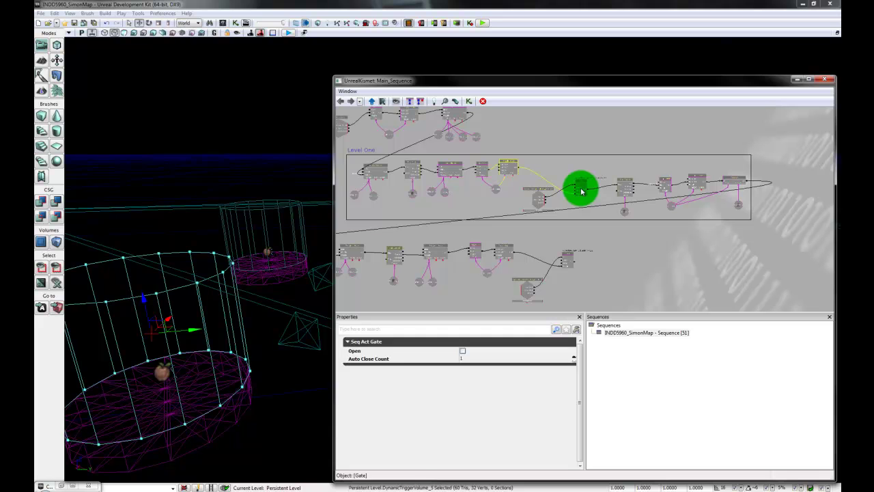
click(540, 200)
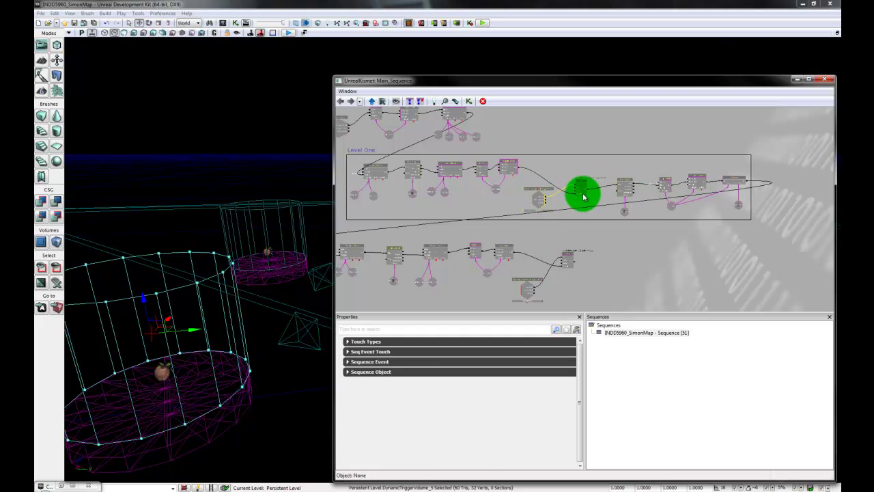
click(582, 191)
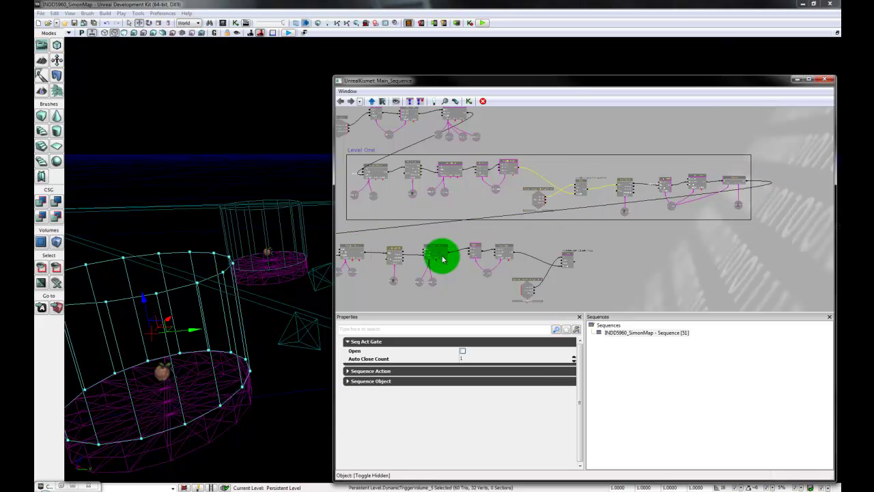
click(526, 295)
click(567, 260)
drag(594, 282, 601, 272)
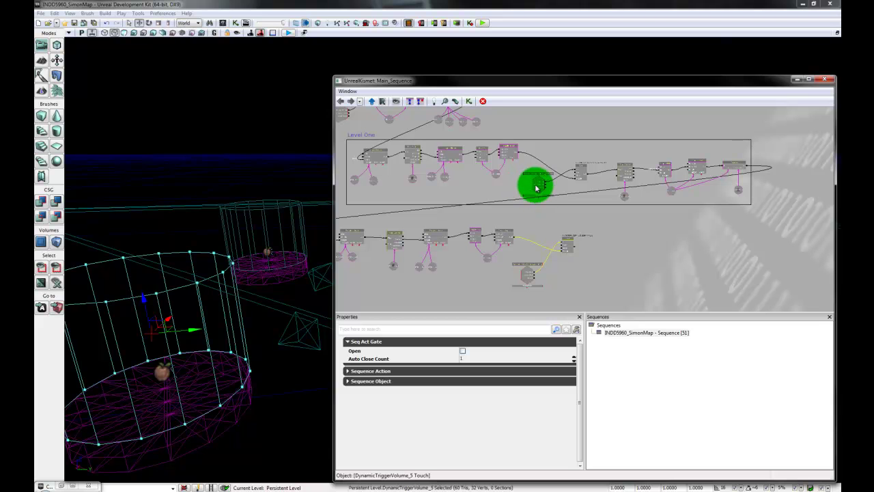
drag(544, 186, 743, 171)
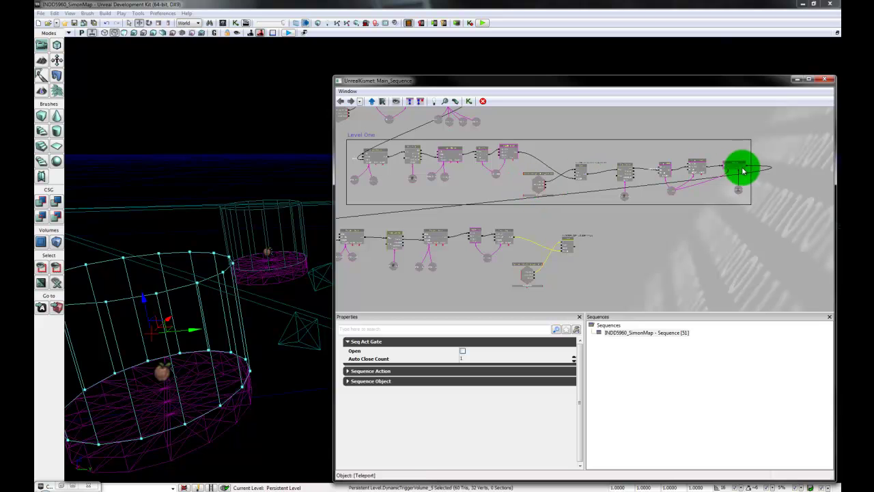
click(509, 157)
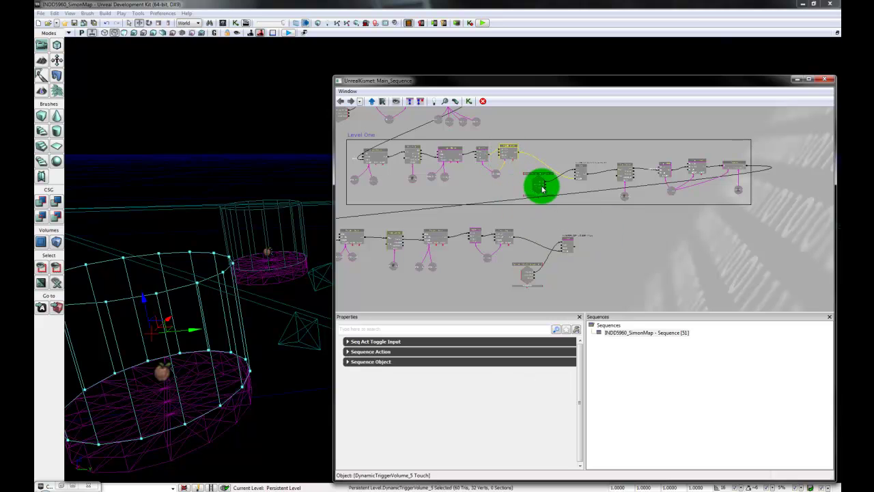
click(578, 179)
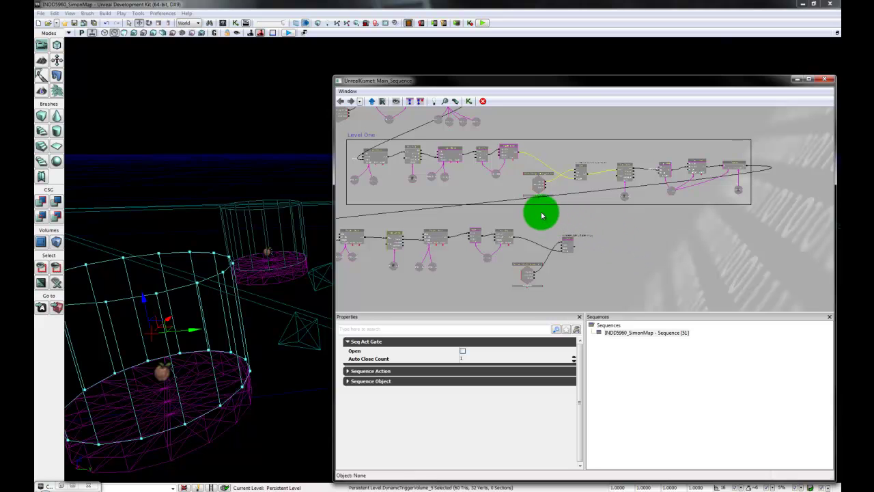
click(528, 277)
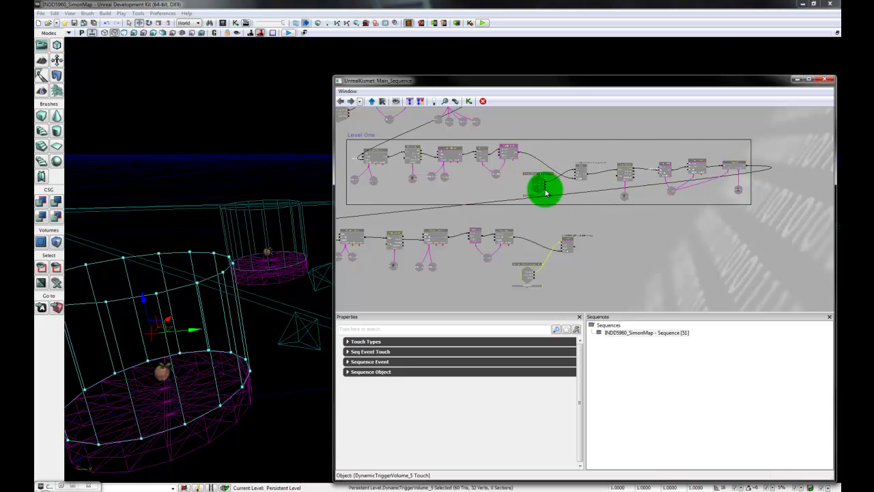
- Add a Play Sound action beyond the new Gate and link the Gate's Out output to its Play input
drag(604, 293, 584, 274)
scroll(578, 267, up, 3)
scroll(581, 275, up, 2)
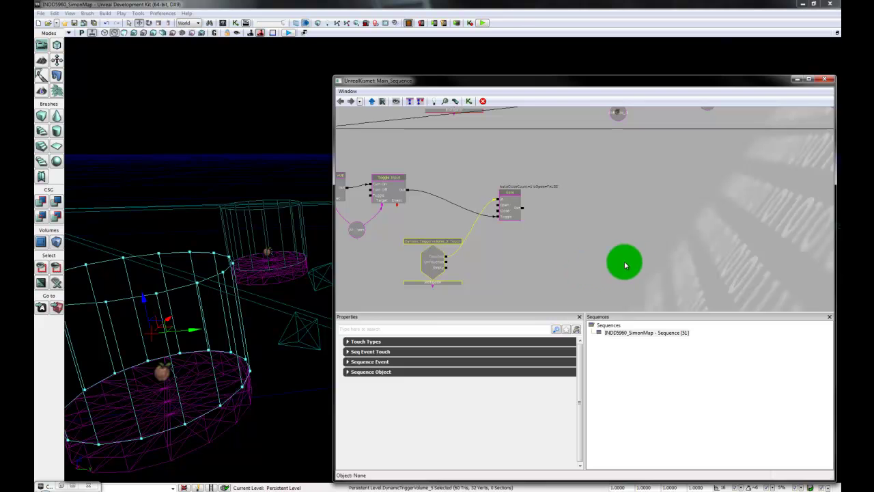
mouse_move(619, 264)
mouse_down()
mouse_move(595, 267)
mouse_move(616, 276)
mouse_up()
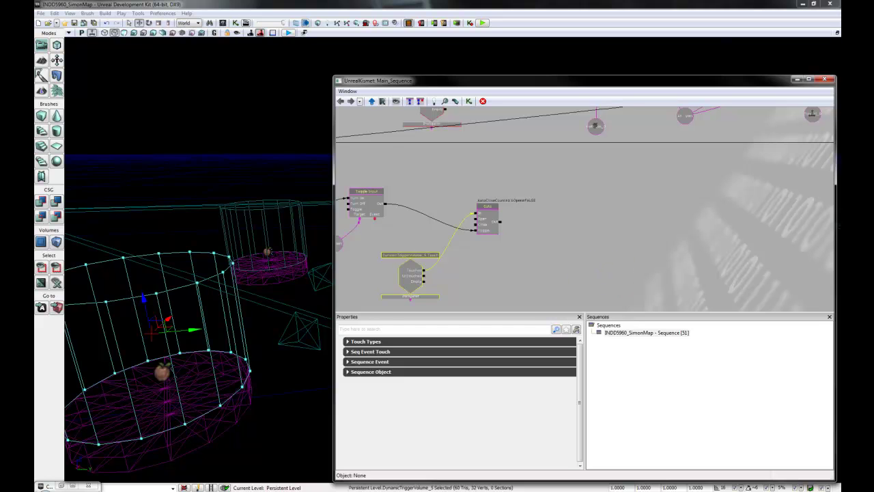
key(ctrl+shift+f)
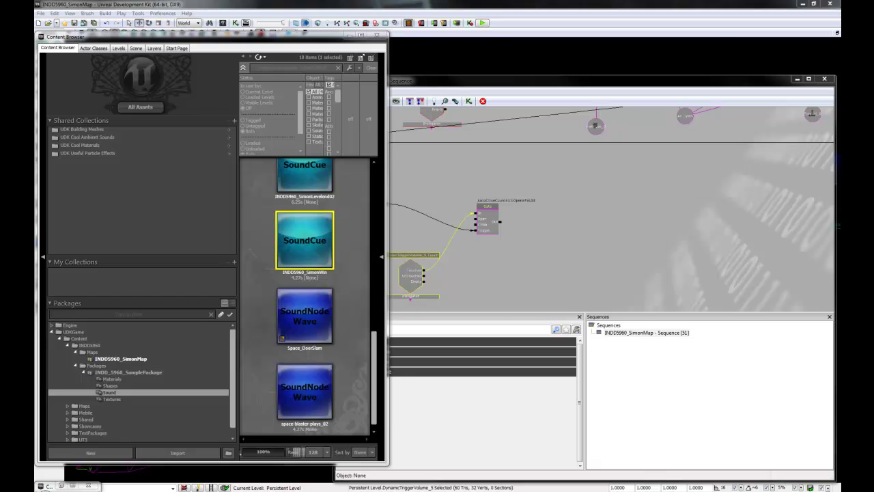
key(ctrl+shift+f)
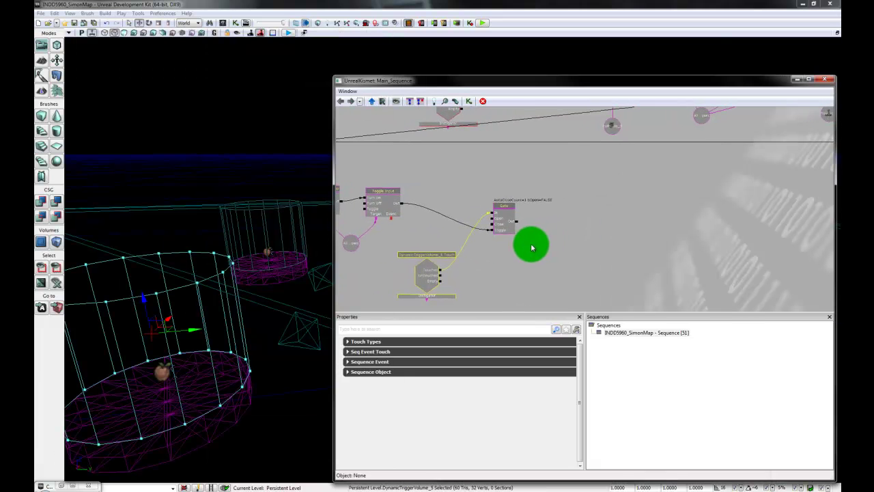
right_click(585, 230)
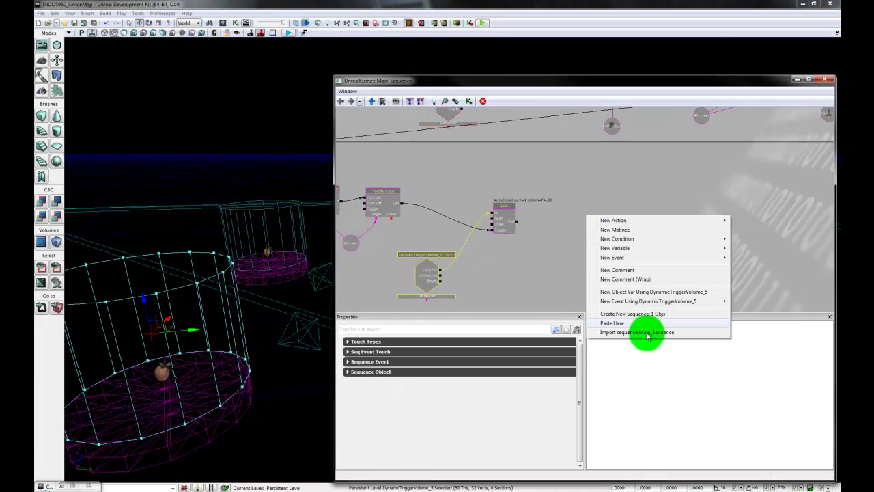
mouse_move(676, 221)
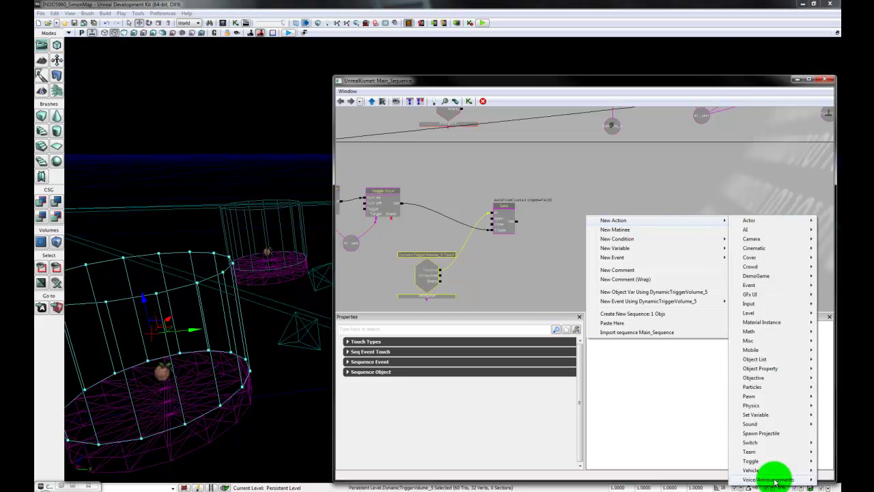
mouse_move(775, 461)
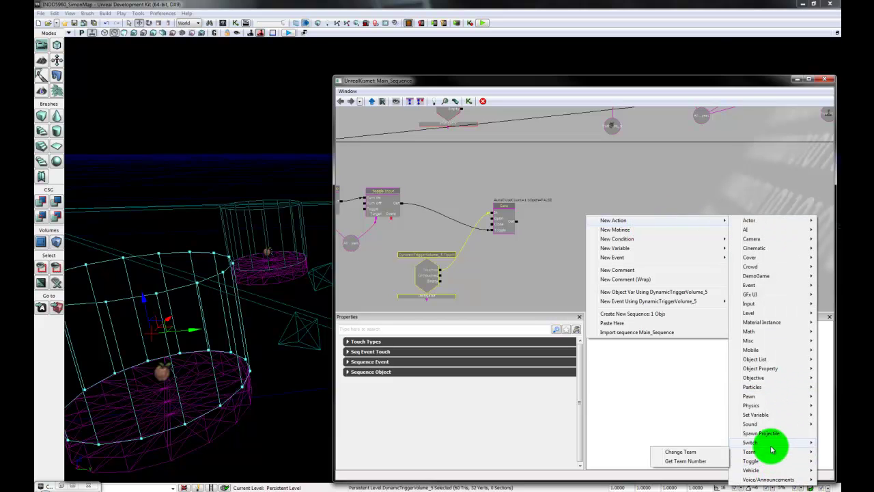
mouse_move(752, 423)
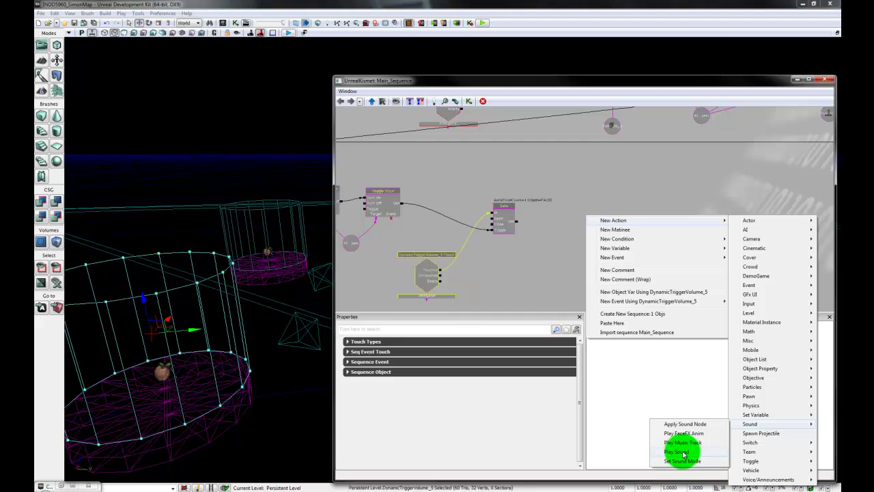
click(676, 451)
click(510, 233)
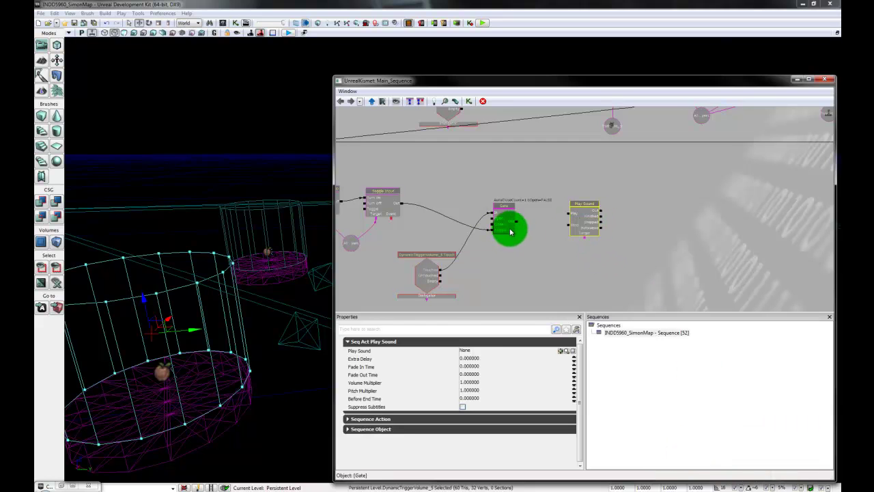
drag(517, 226, 568, 216)
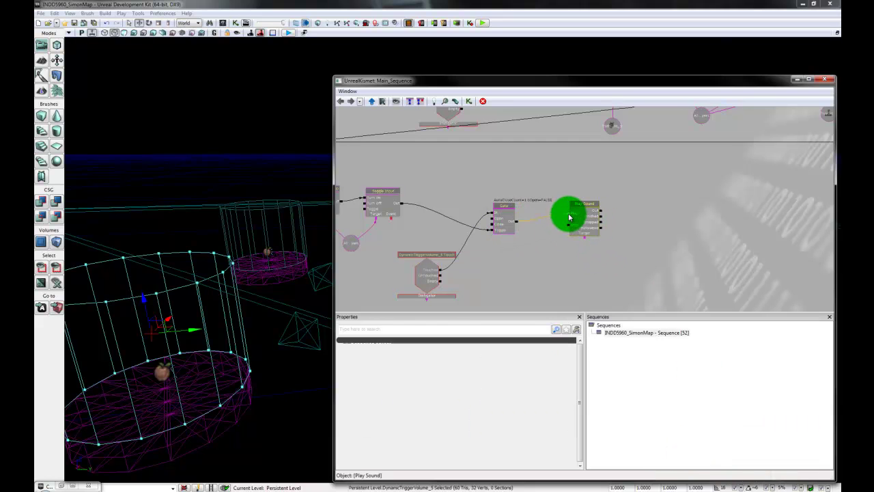
- Assign the INDD5960_SimonWin sound cue from the sample package's Sound group to the new Play Sound action
click(570, 217)
click(575, 331)
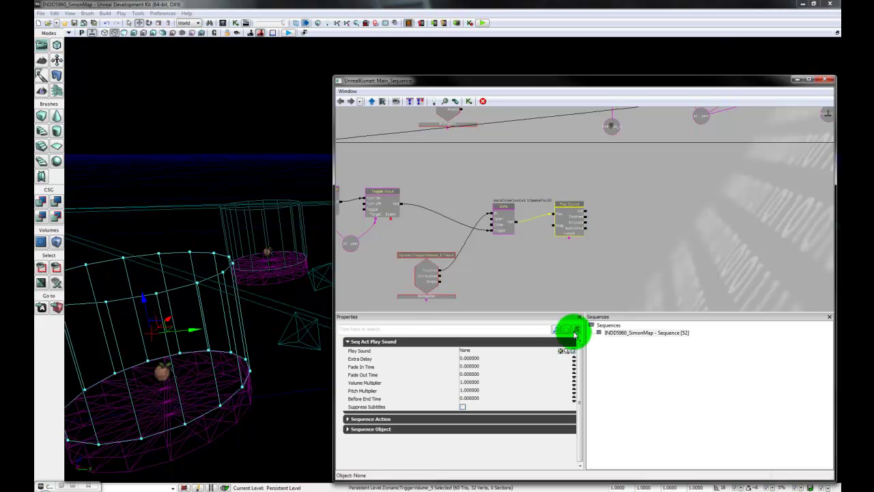
click(63, 485)
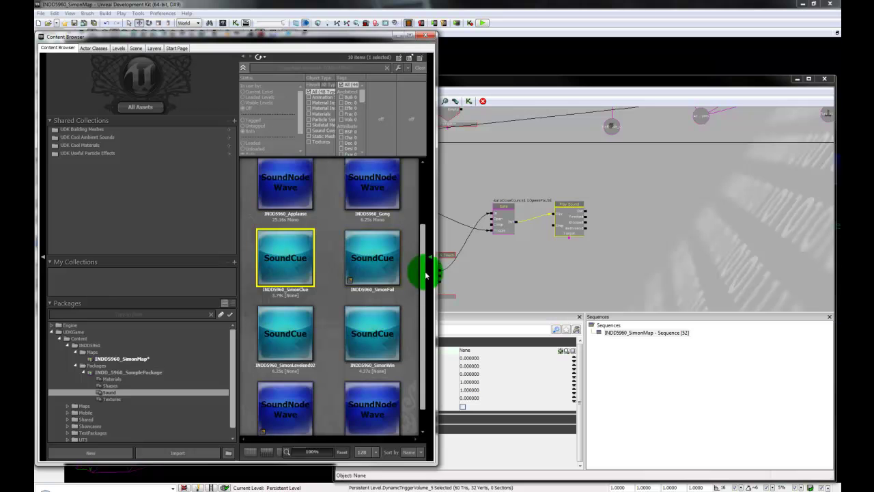
scroll(421, 326, down, 1)
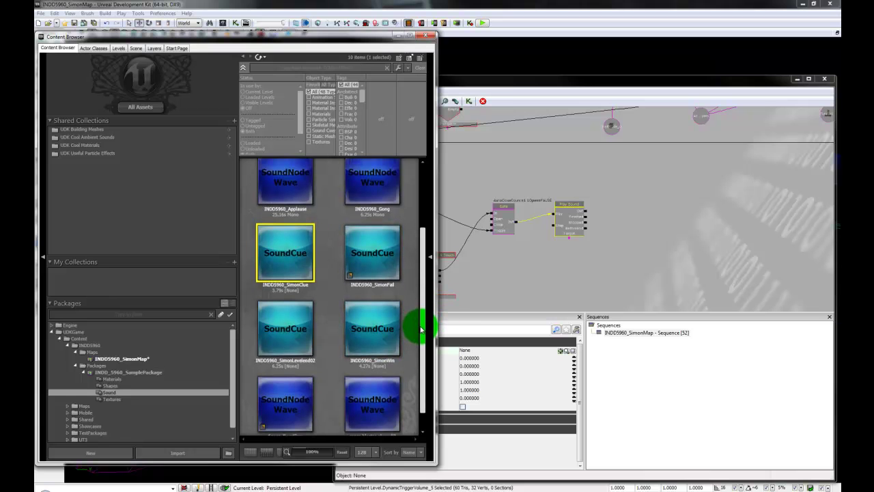
click(392, 321)
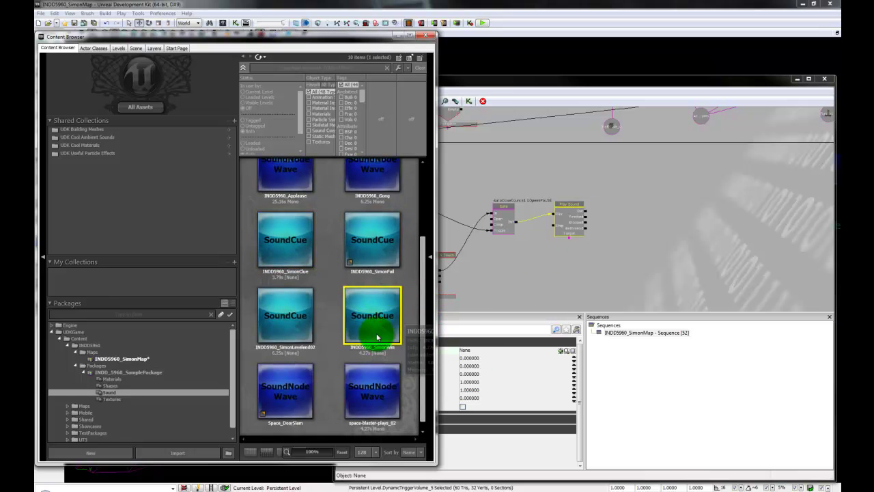
click(561, 350)
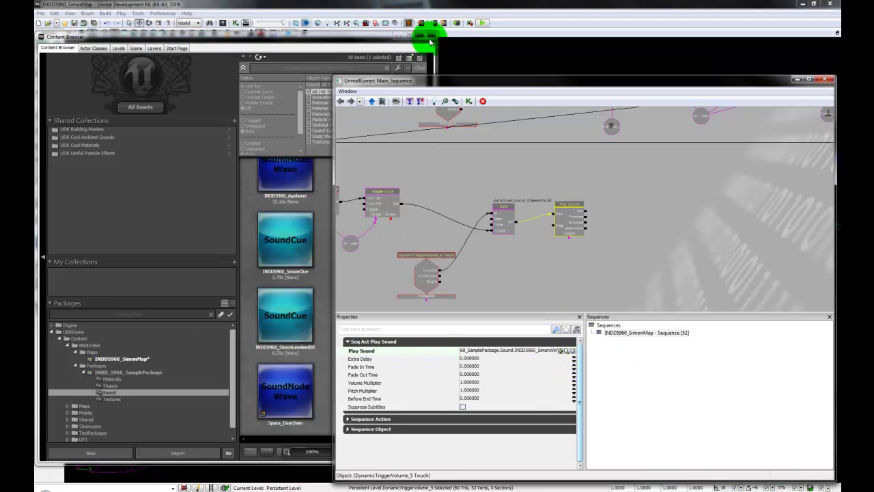
click(425, 35)
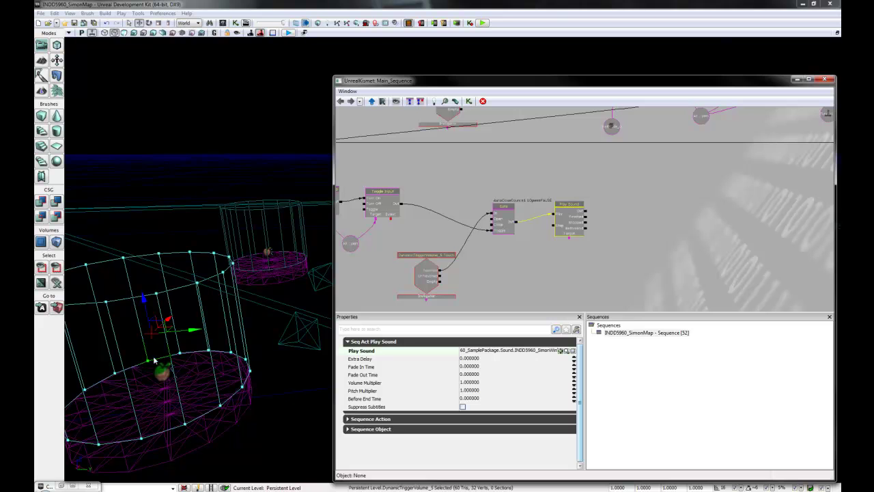
- Select PathNode_0 on the nearer pad, attach it as the Play Sound's Target object variable, and place the variable below the node
click(164, 372)
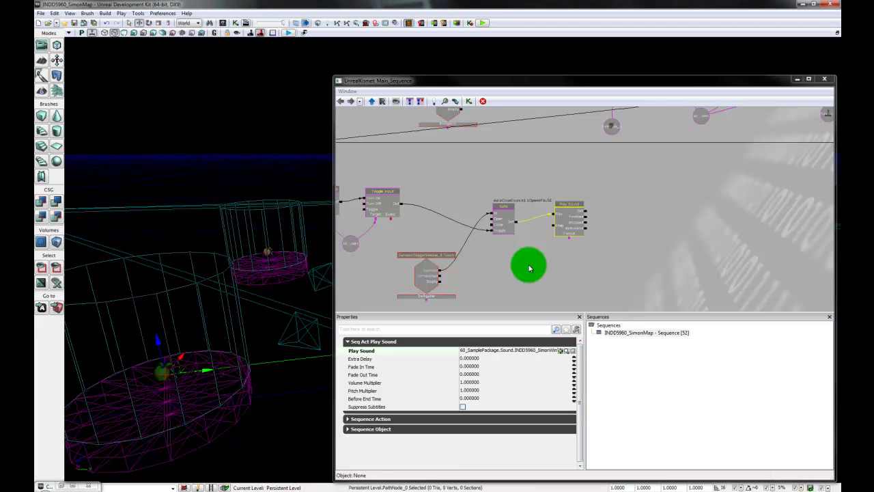
right_click(568, 241)
click(613, 244)
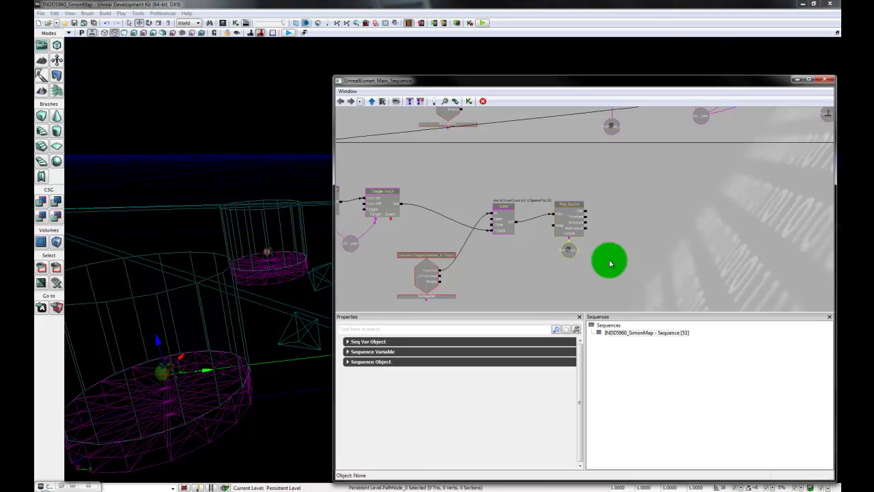
drag(569, 254, 566, 279)
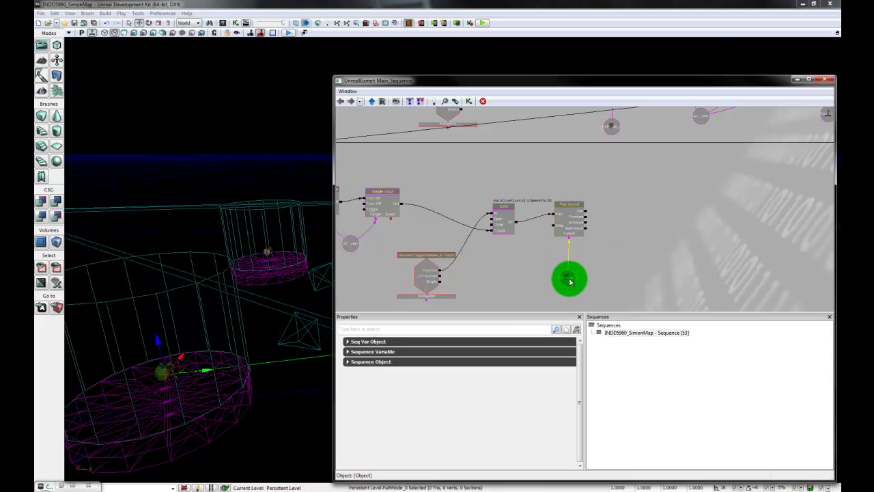
click(635, 263)
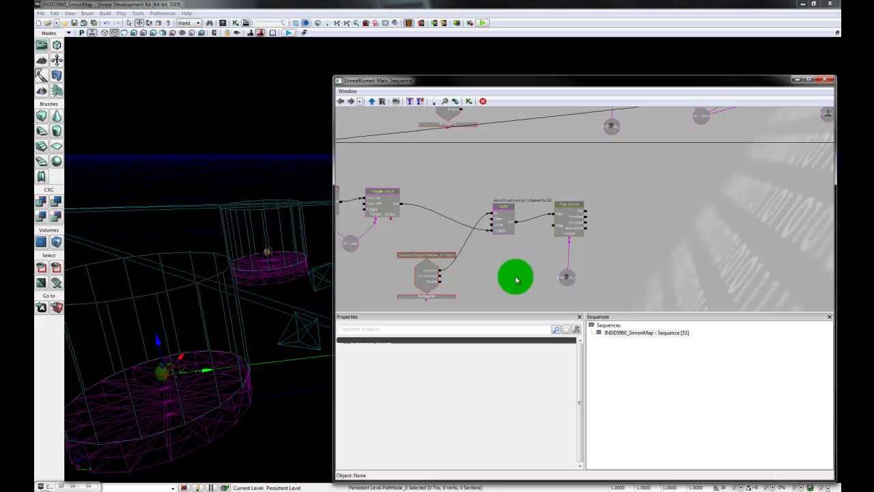
- Select DynamicTriggerVolume_4 on the farther pad and create a Touch event for it beyond the last Play Sound
key(ctrl+shift+f)
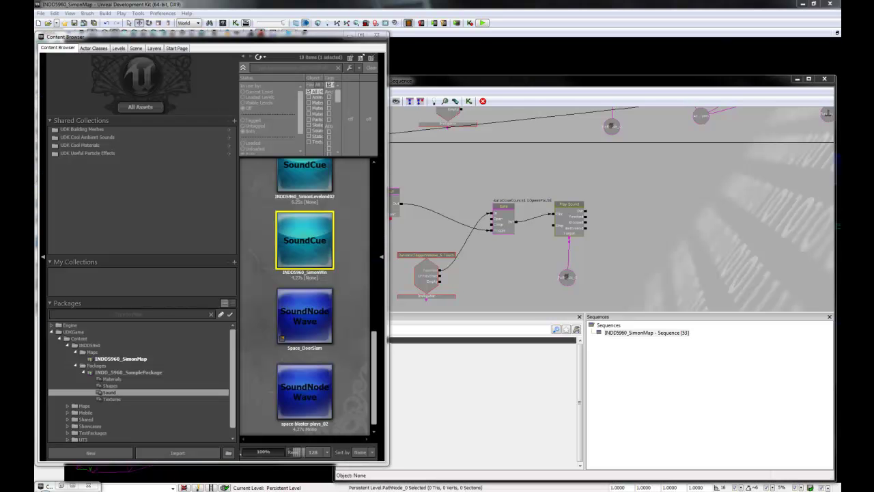
drag(612, 271, 754, 266)
scroll(655, 265, down, 1)
drag(485, 284, 571, 280)
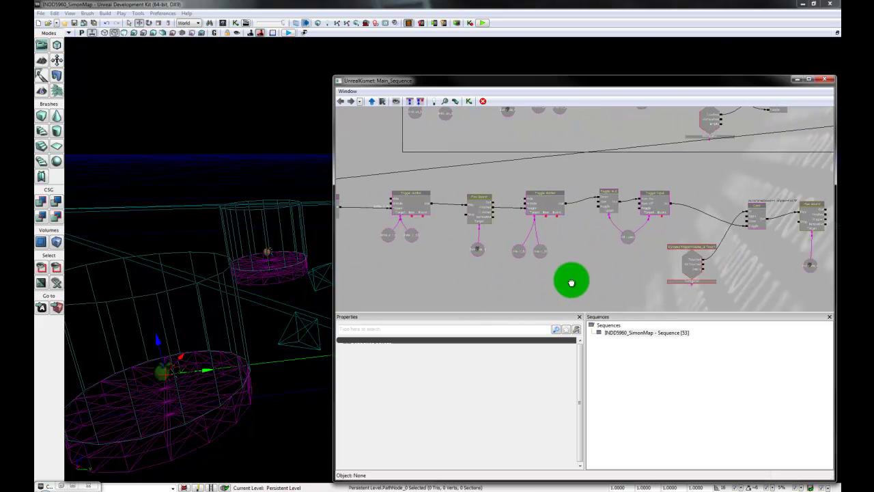
drag(710, 261, 349, 287)
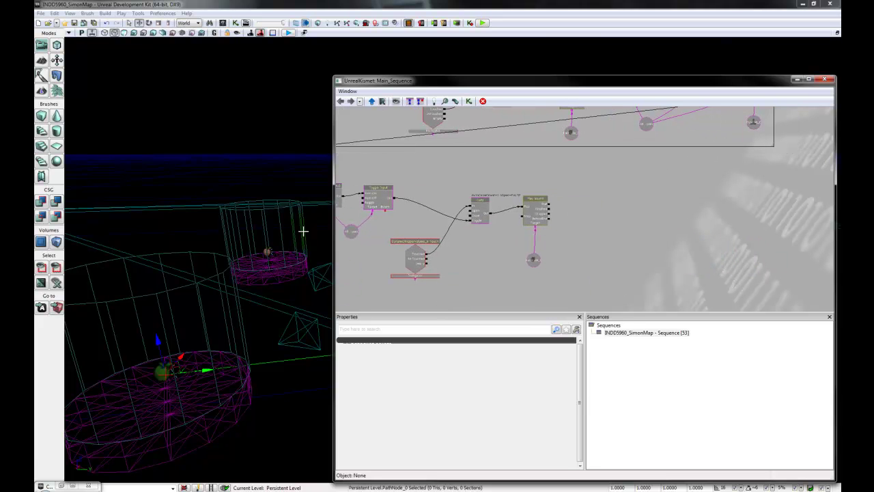
click(301, 219)
mouse_move(301, 218)
mouse_down()
mouse_move(245, 367)
mouse_move(435, 27)
mouse_move(499, 113)
mouse_move(261, 329)
mouse_up()
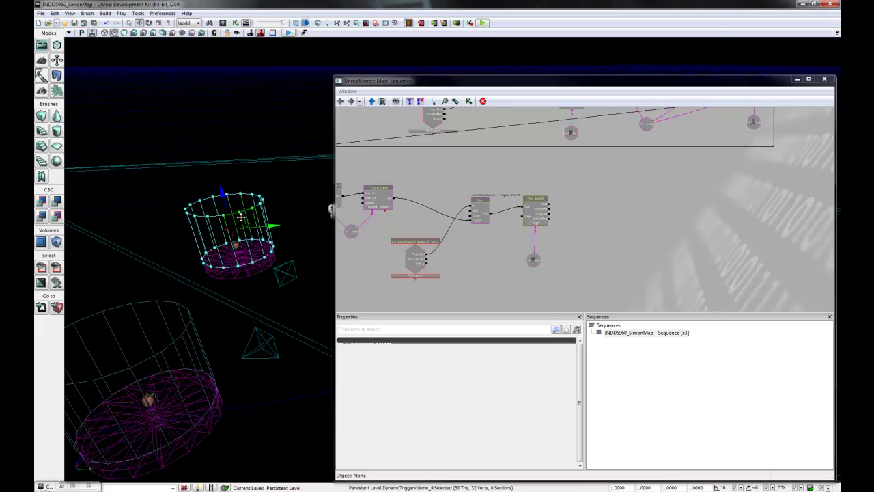
right_drag(707, 237, 568, 265)
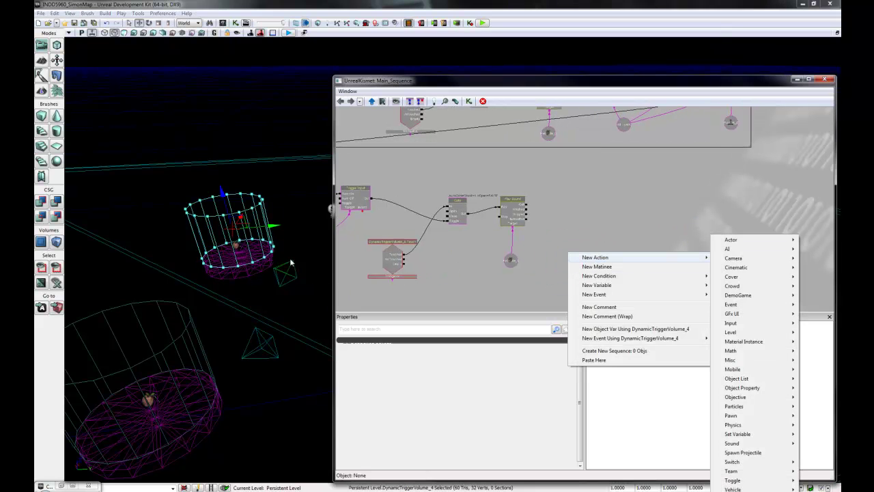
click(626, 261)
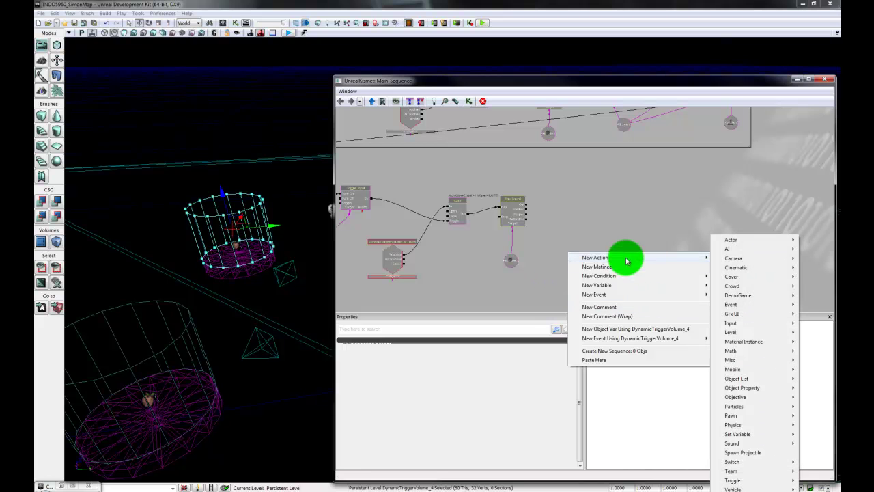
mouse_move(641, 339)
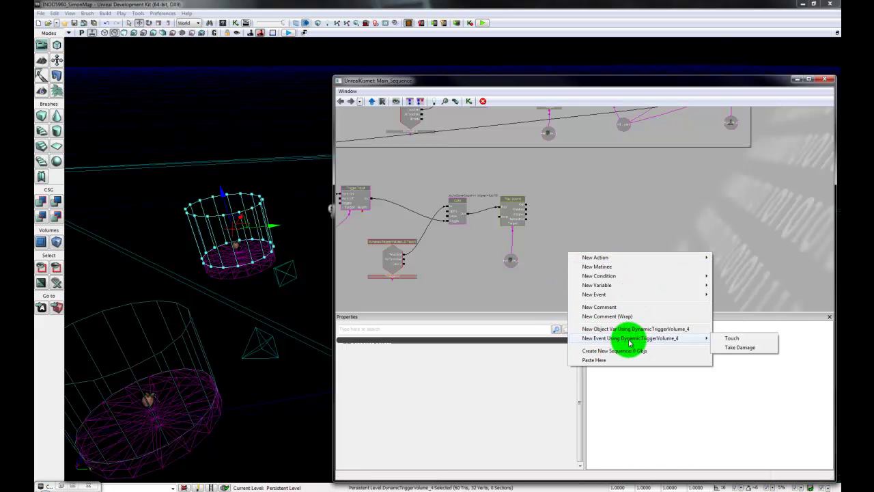
click(732, 338)
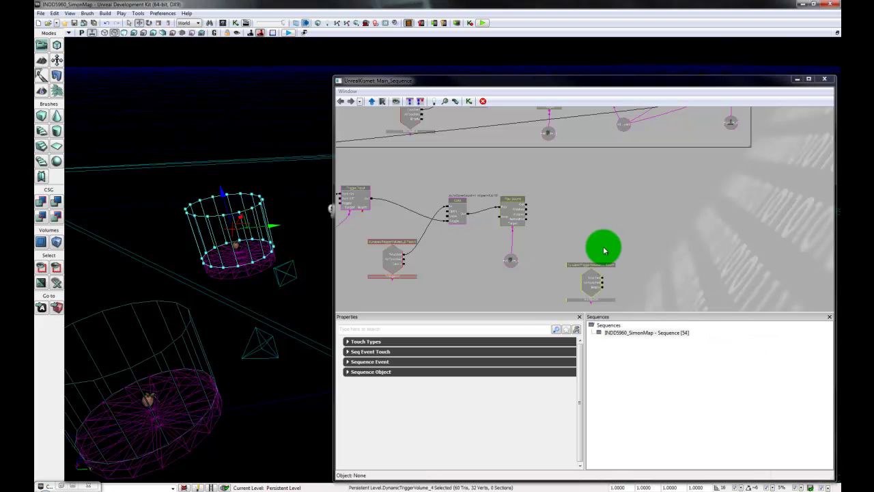
drag(636, 273, 581, 254)
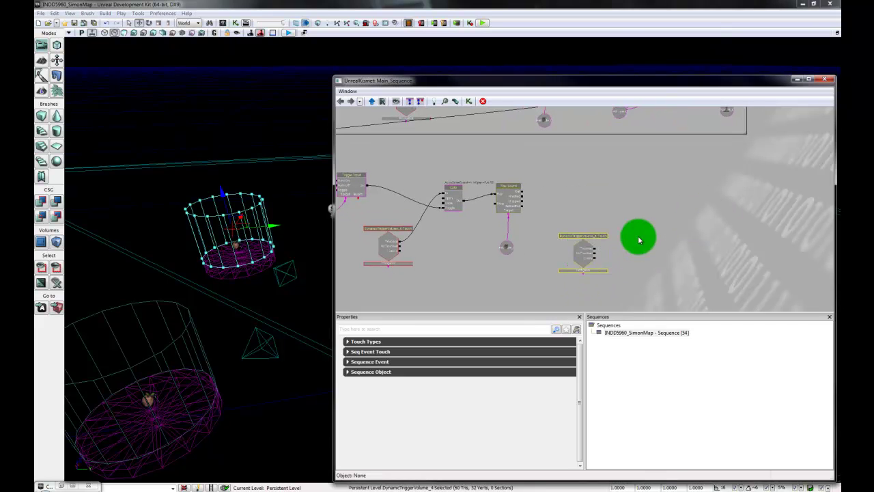
- Add a Gate by the new Touch event, linking Touched to its In and the preceding Play Sound's Out to its Toggle
drag(640, 250, 623, 250)
right_click(605, 206)
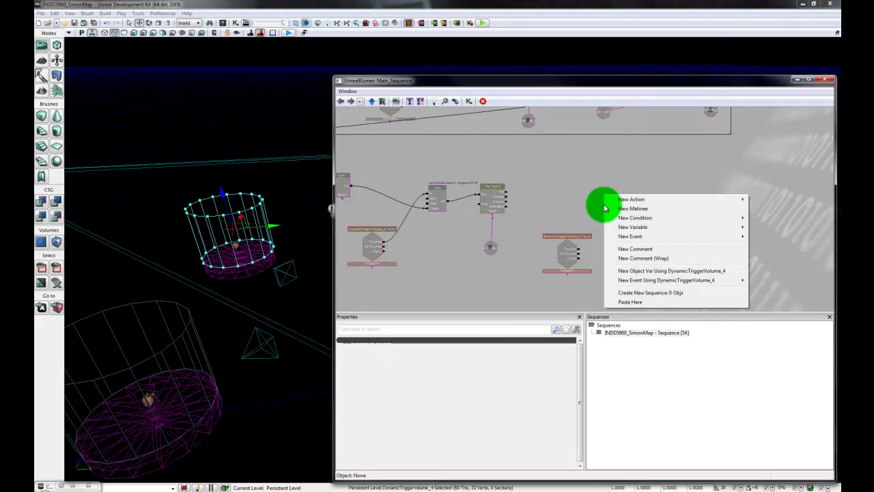
mouse_move(661, 202)
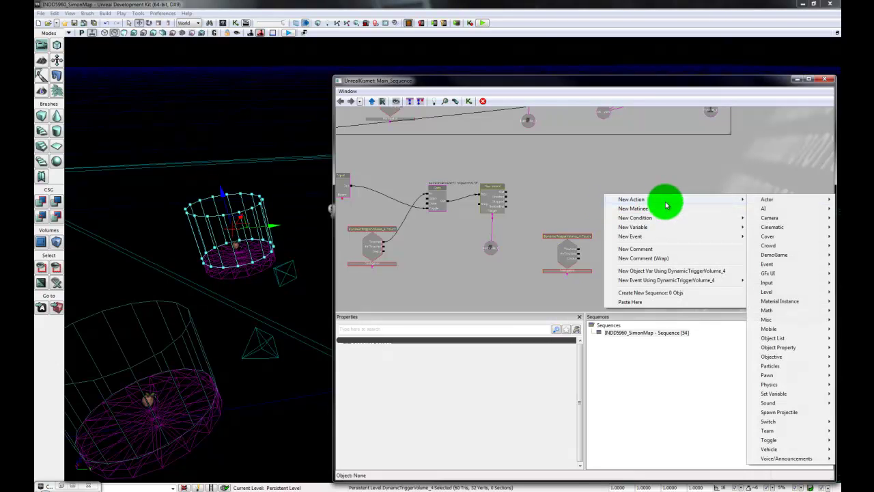
mouse_move(799, 326)
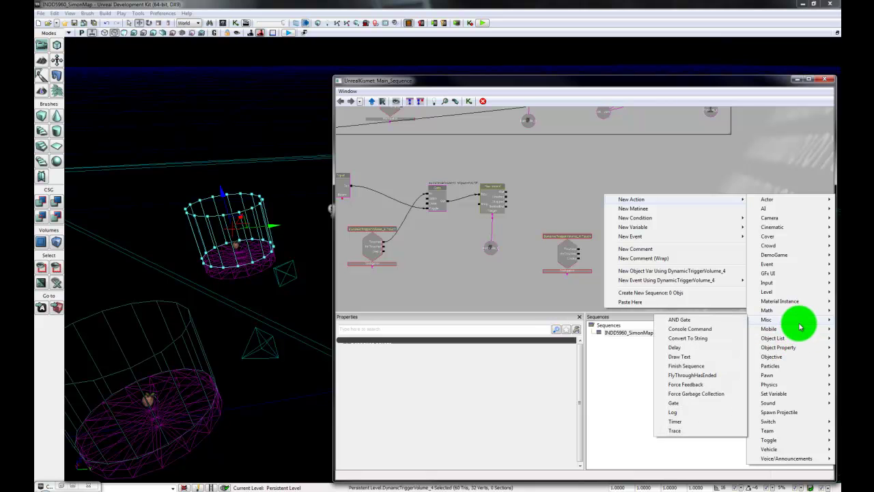
click(676, 402)
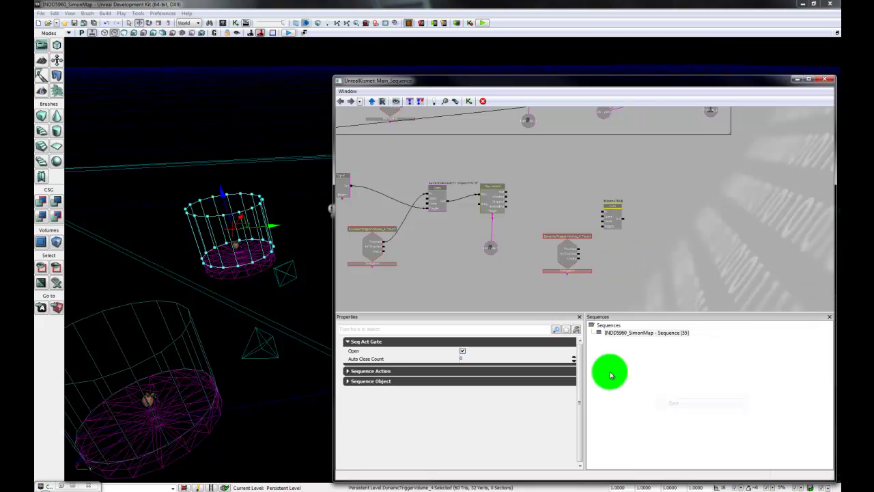
ctrl+drag(610, 220, 612, 212)
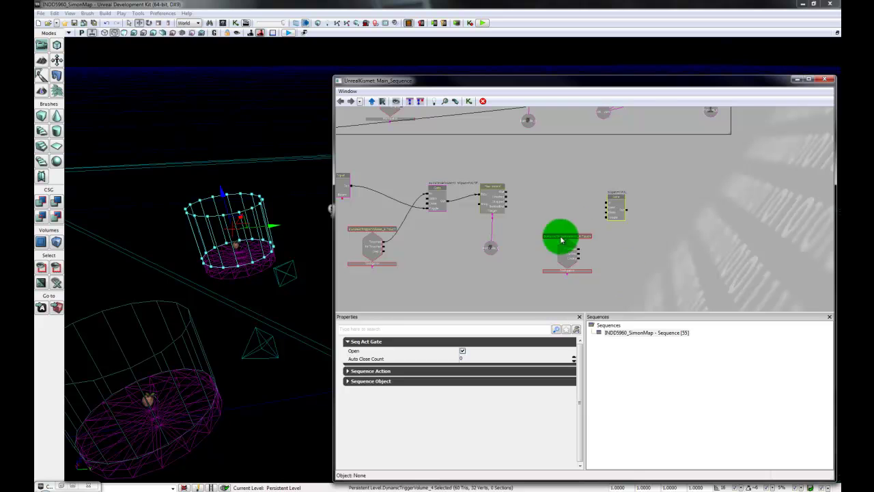
drag(578, 254, 604, 200)
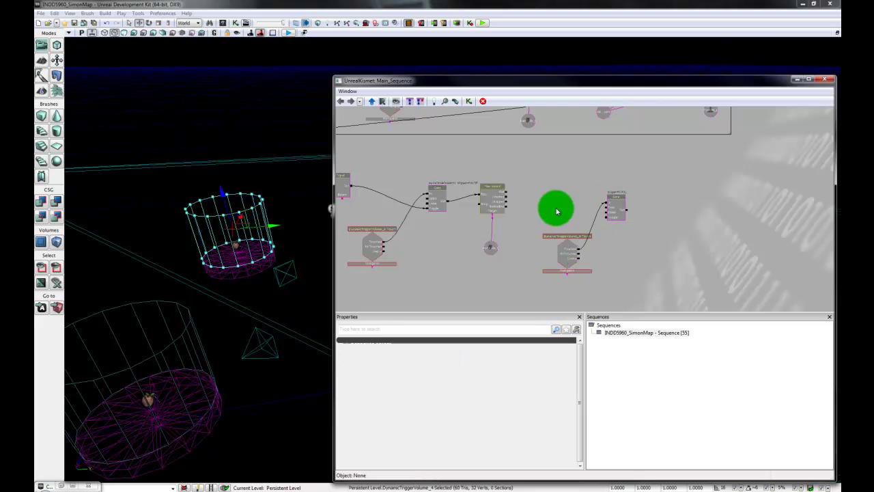
drag(508, 196, 611, 220)
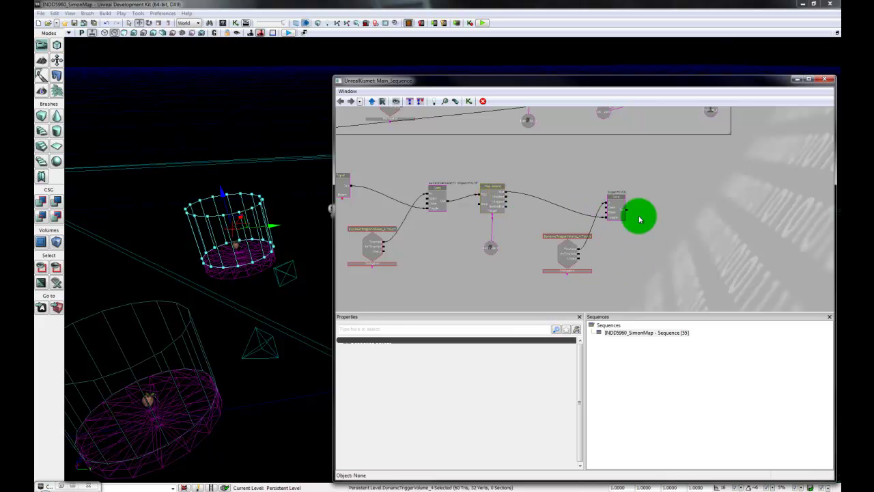
- Turn off Open on the new Gate and set its Auto Close Count to 1
click(493, 198)
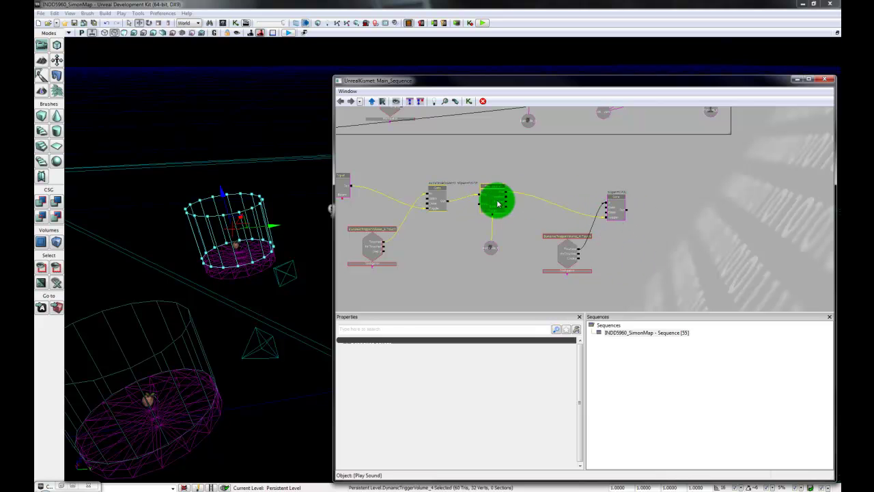
click(614, 209)
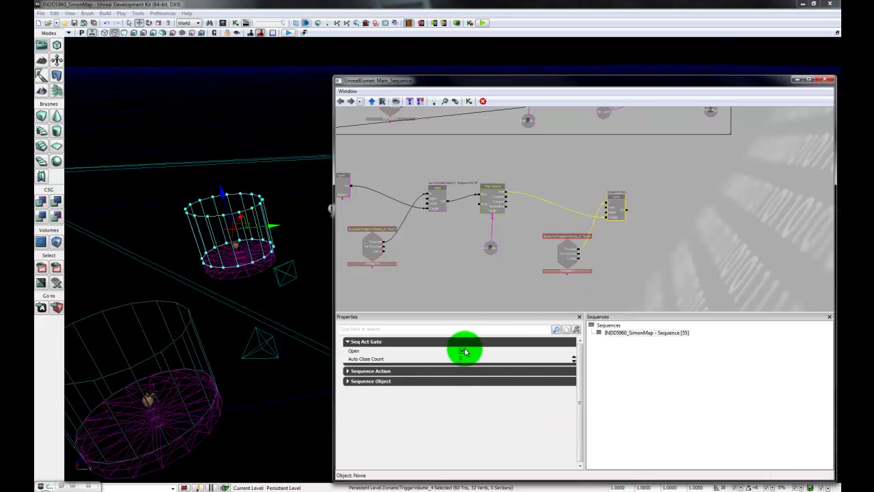
click(462, 351)
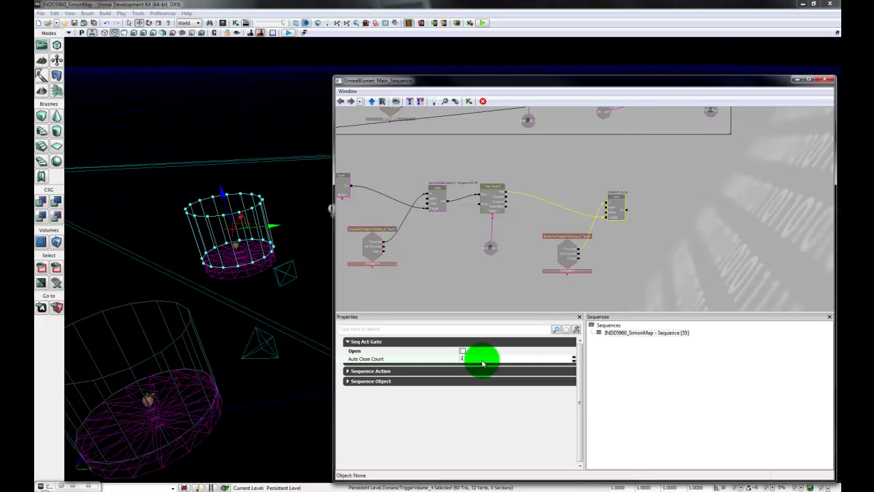
click(616, 215)
scroll(610, 235, up, 3)
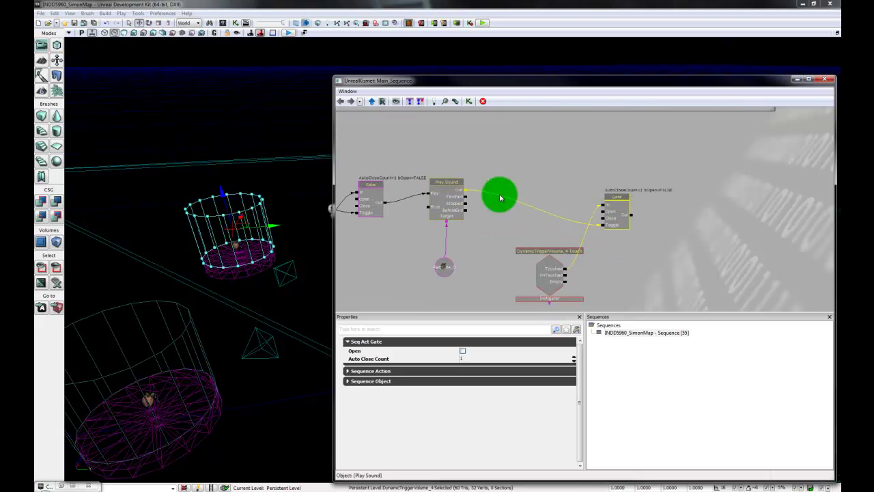
click(436, 195)
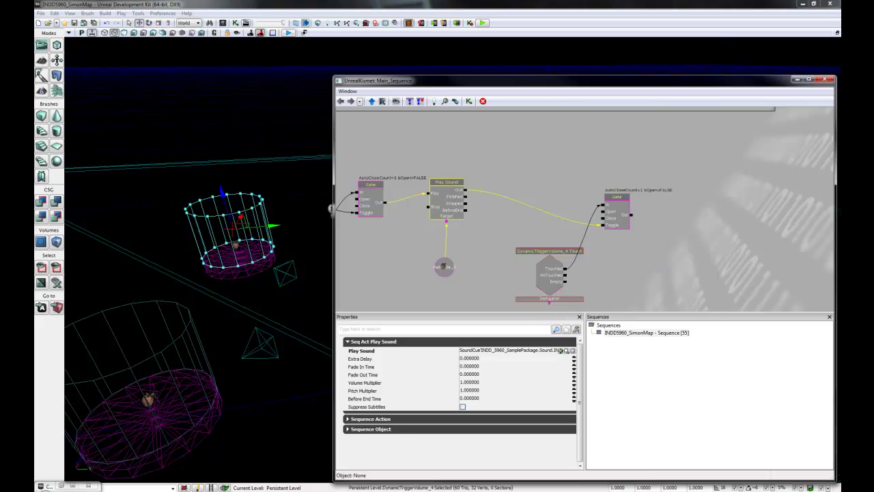
drag(658, 274, 583, 240)
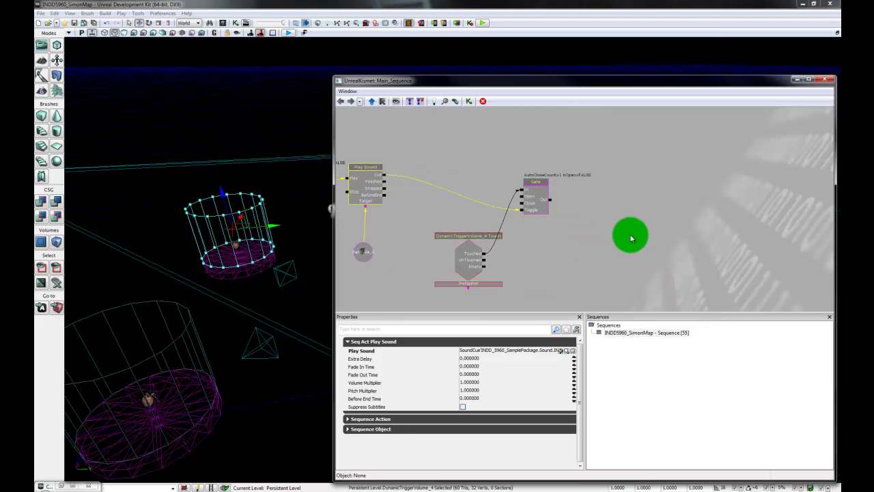
click(647, 244)
drag(648, 245, 664, 246)
right_click(610, 203)
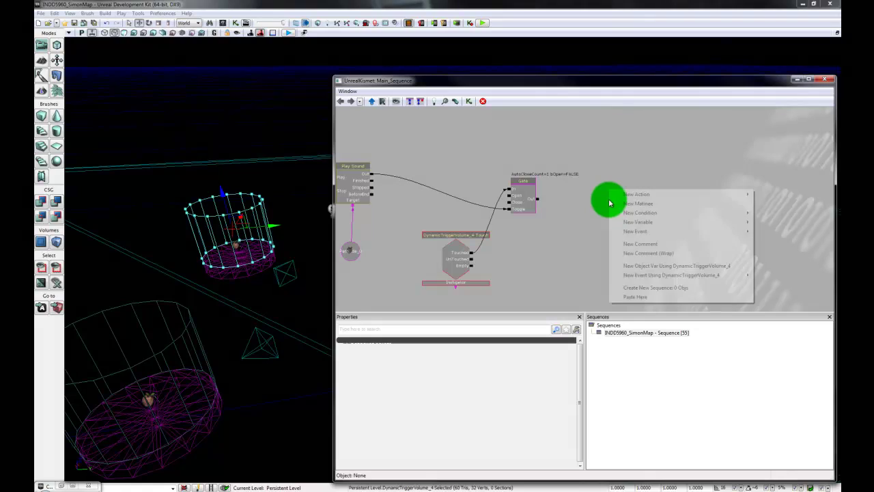
mouse_move(659, 192)
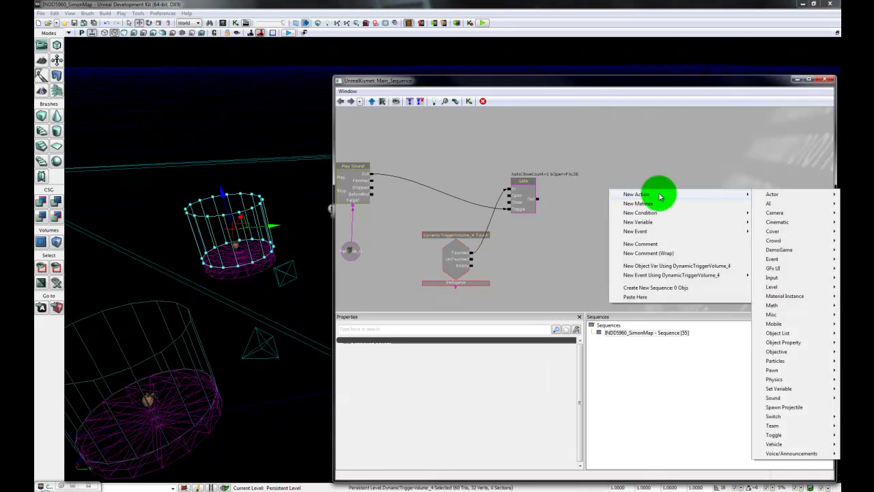
mouse_move(803, 431)
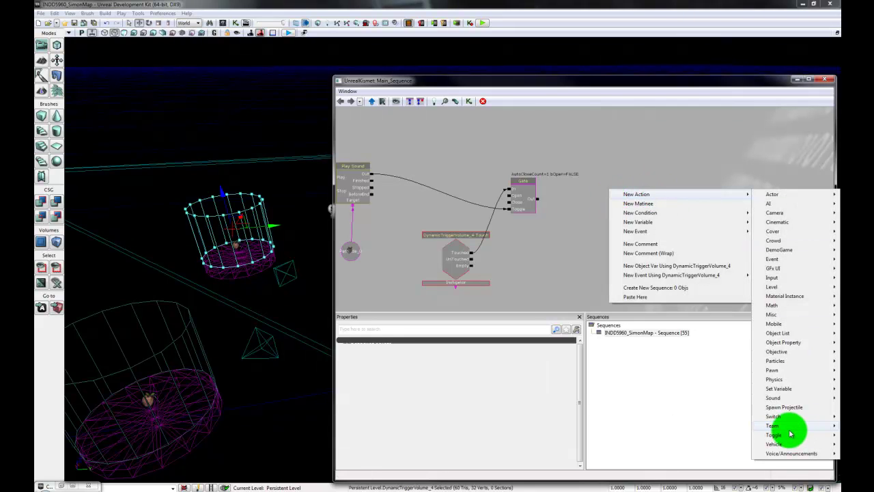
- Duplicate the Play Sound together with its PathNode_0 variable and place the copies beyond the DynamicTriggerVolume_4 Gate
drag(551, 257, 593, 254)
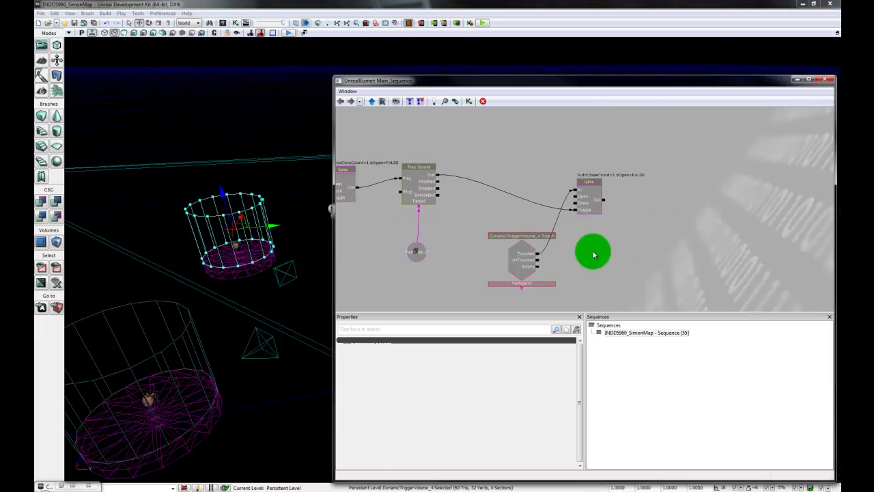
click(421, 183)
ctrl+click(416, 254)
drag(477, 236, 492, 228)
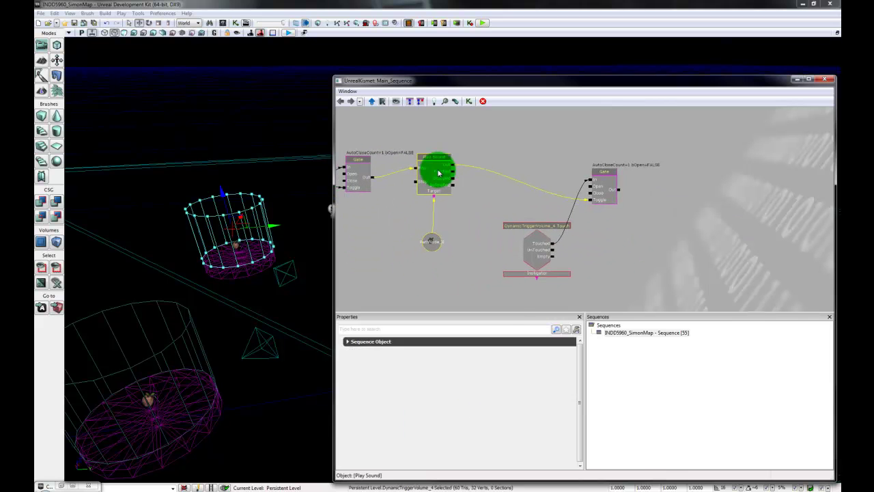
key(ctrl+c)
key(ctrl+v)
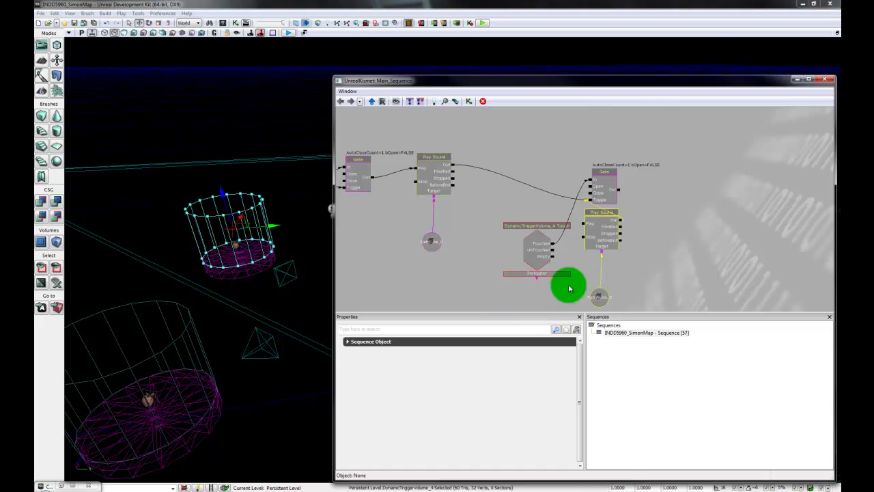
drag(605, 230, 717, 198)
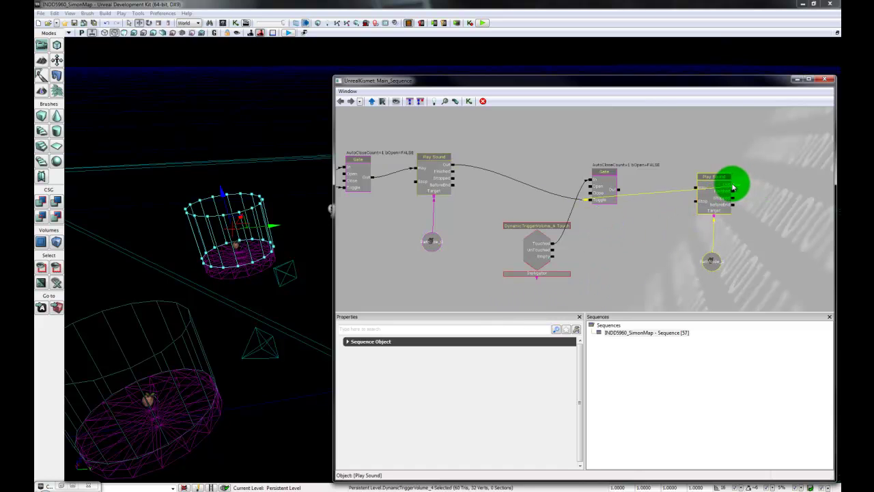
- Break the copied Play Sound's Out link to the Gate's Toggle and link the Gate's Out to the copy's Play input
right_click(734, 188)
click(751, 182)
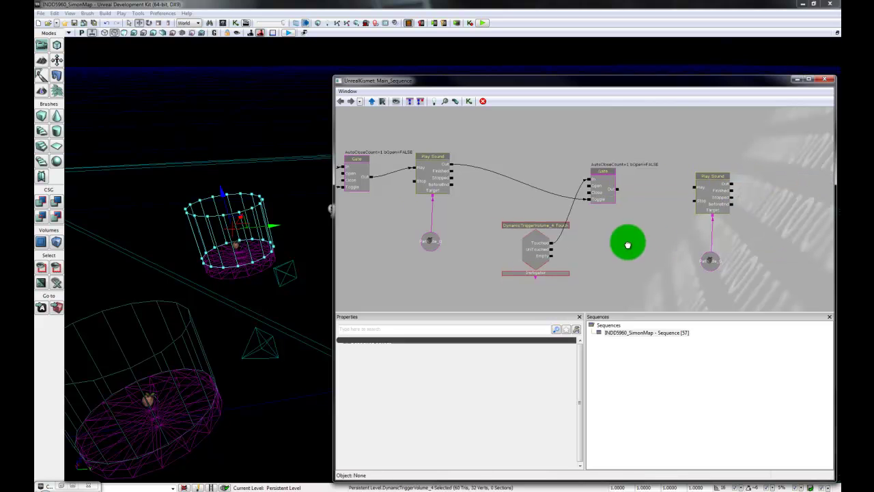
drag(624, 242, 596, 240)
ctrl+click(684, 256)
drag(681, 201, 677, 195)
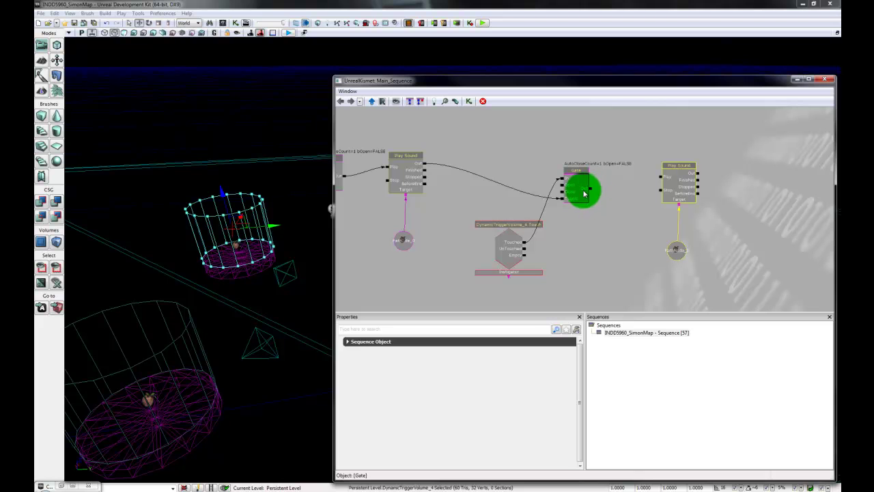
drag(592, 192, 661, 181)
drag(620, 253, 580, 255)
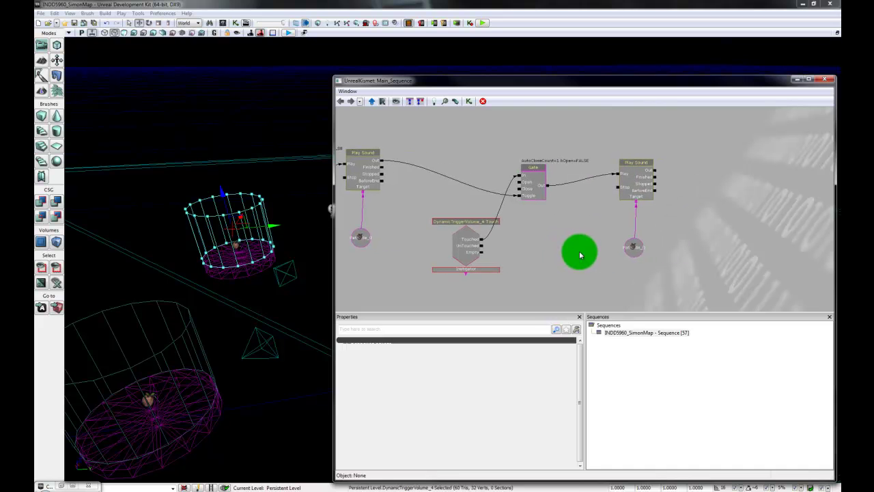
- Duplicate the last Play Sound together with its PathNode_0 variable and place the copies just beyond the original
drag(699, 256, 683, 230)
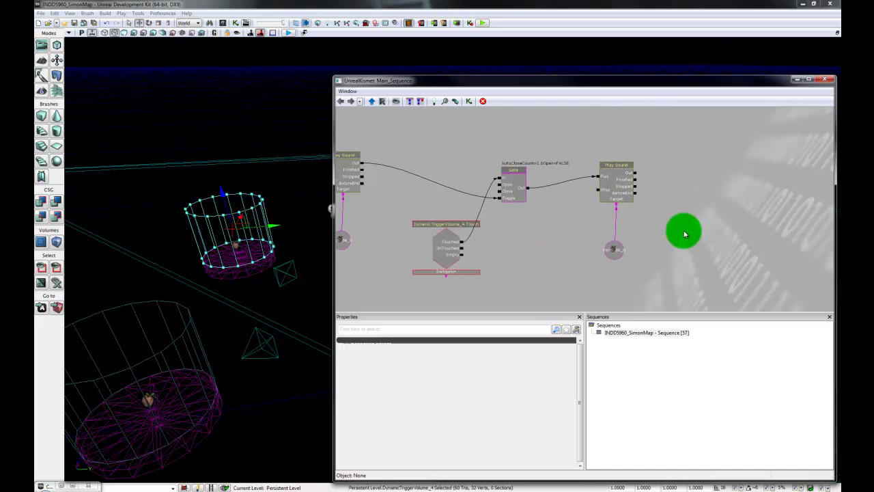
click(610, 171)
drag(614, 217, 613, 251)
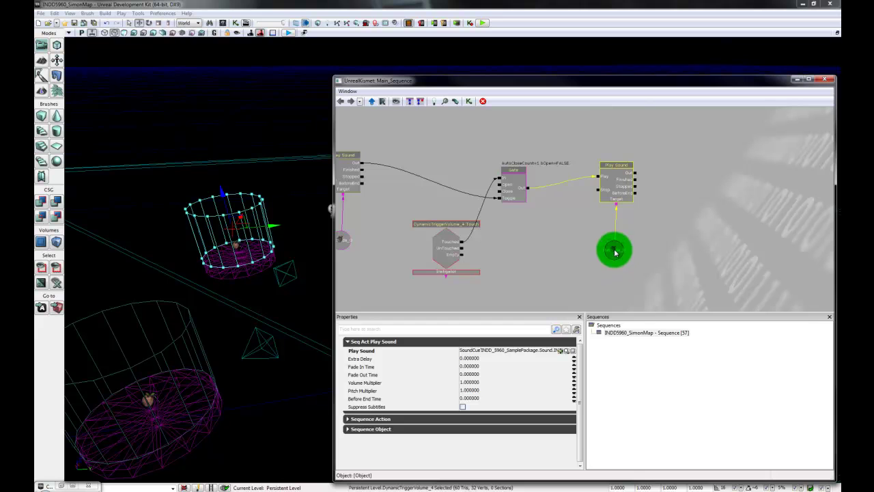
click(668, 267)
key(ctrl+v)
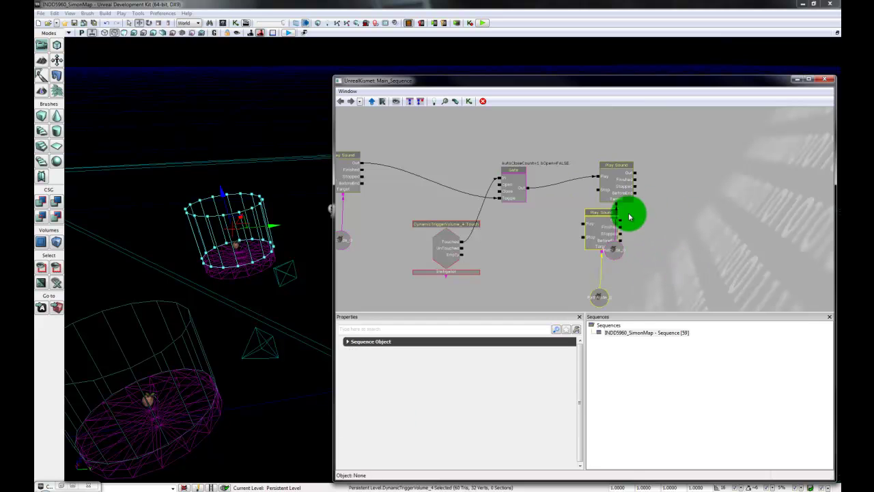
ctrl+drag(598, 228, 676, 178)
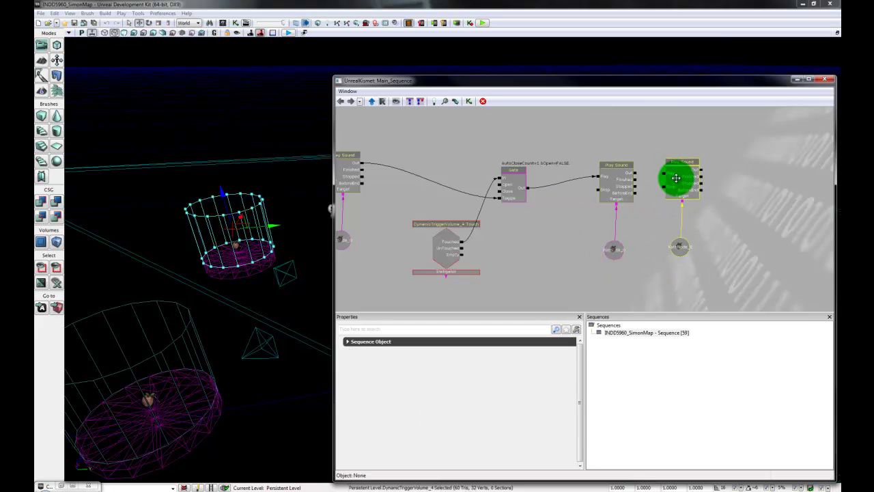
drag(658, 228, 634, 228)
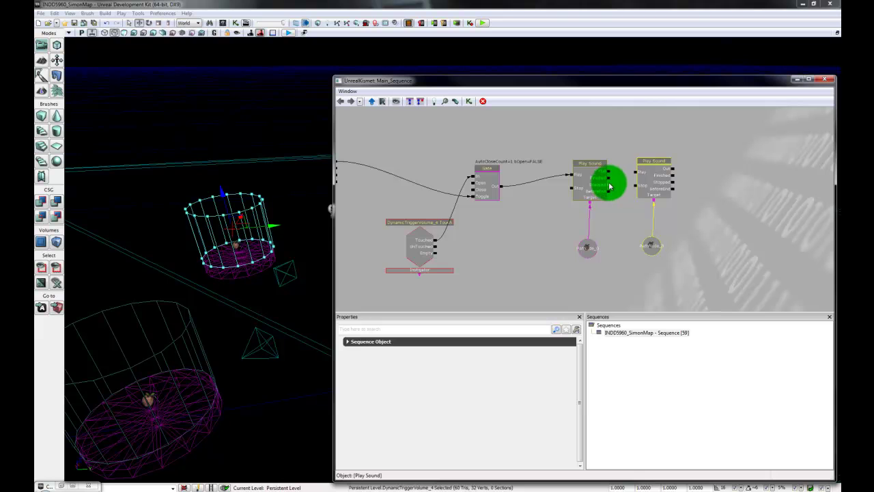
- Link the original Play Sound's Out to the copy's Play input and set that input's activate delay to 0.5
drag(608, 174, 635, 175)
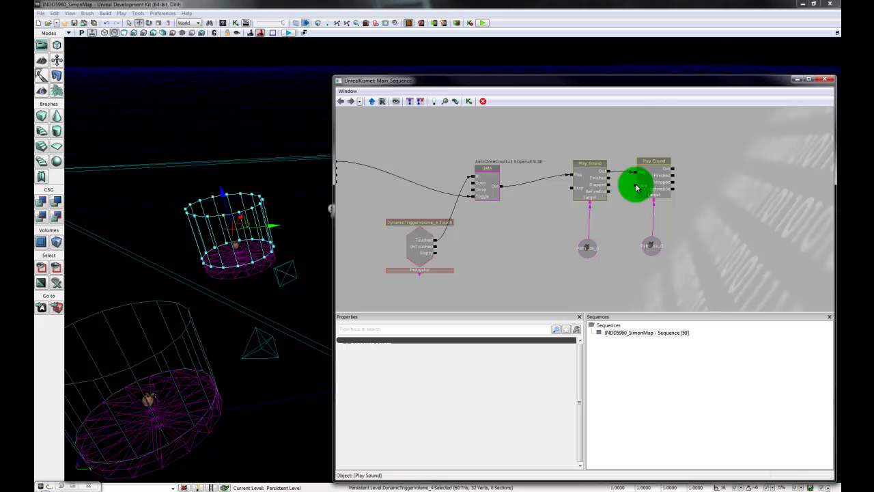
click(586, 180)
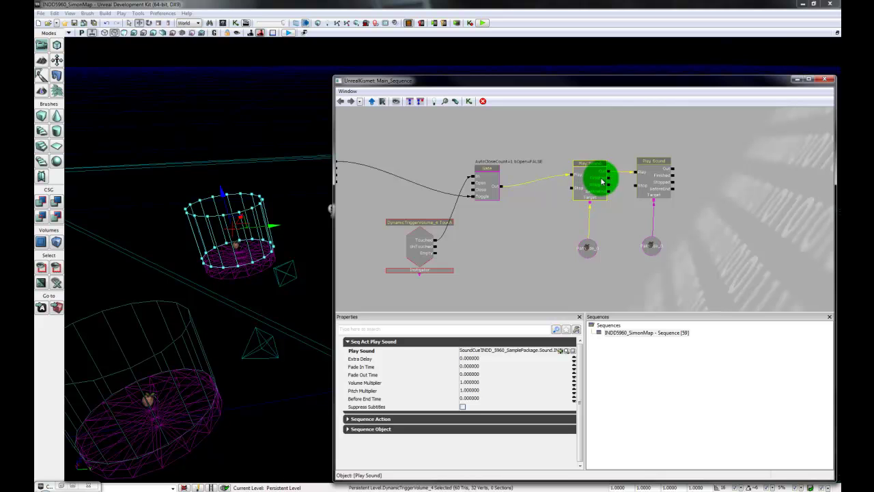
click(650, 180)
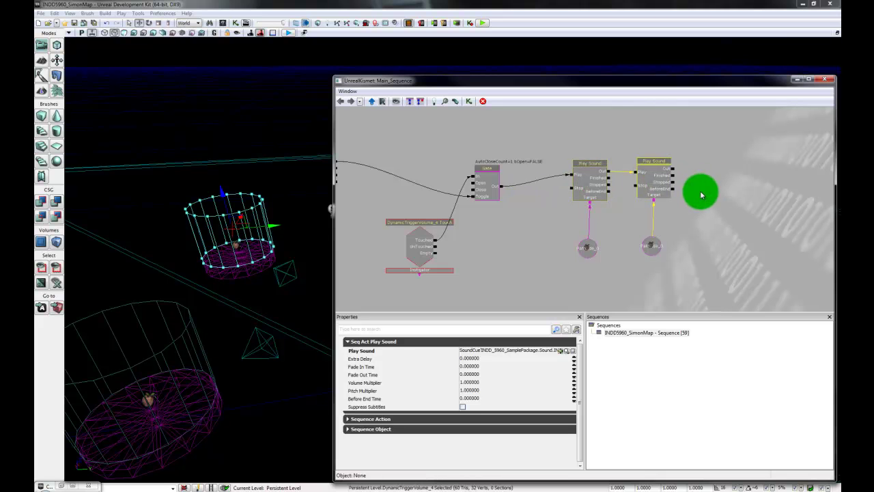
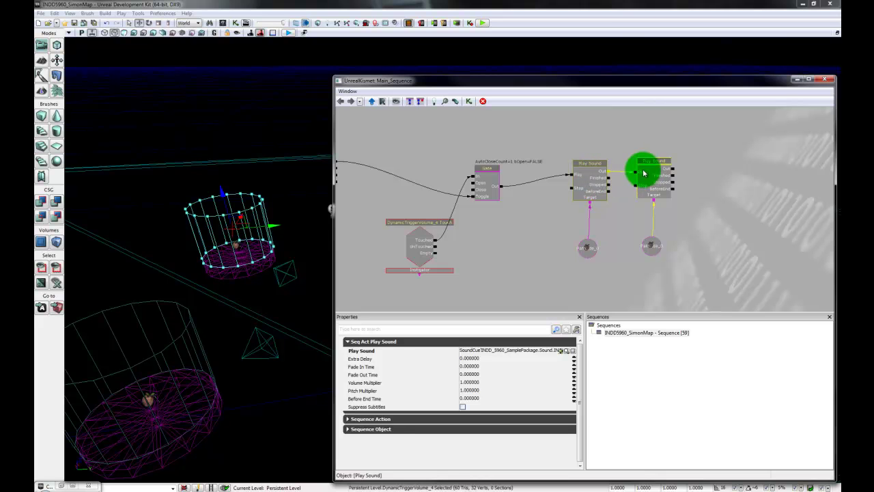
right_click(636, 174)
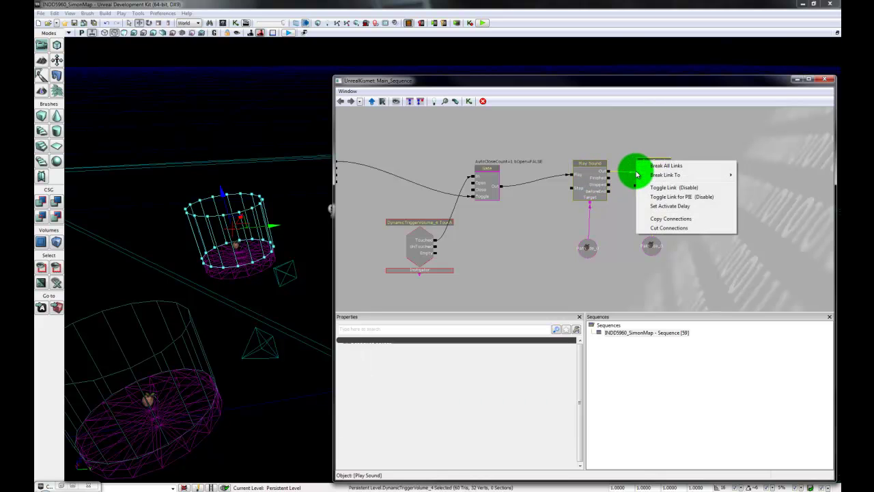
click(663, 206)
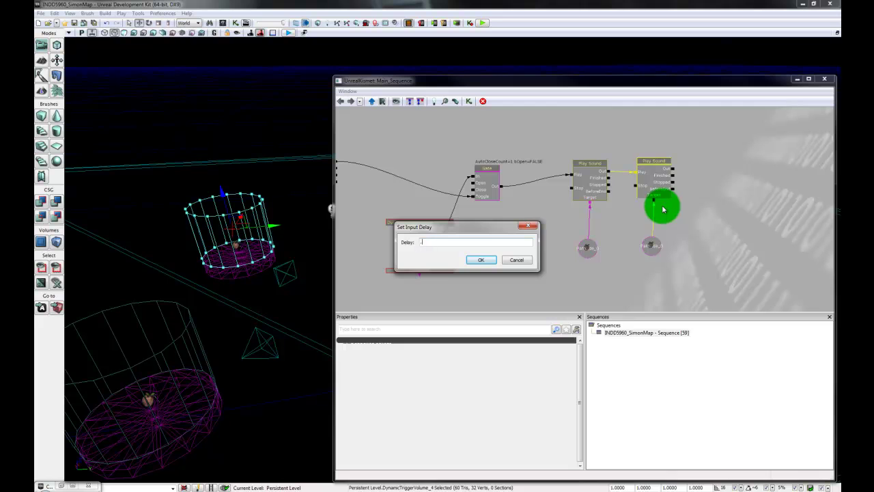
key(Return)
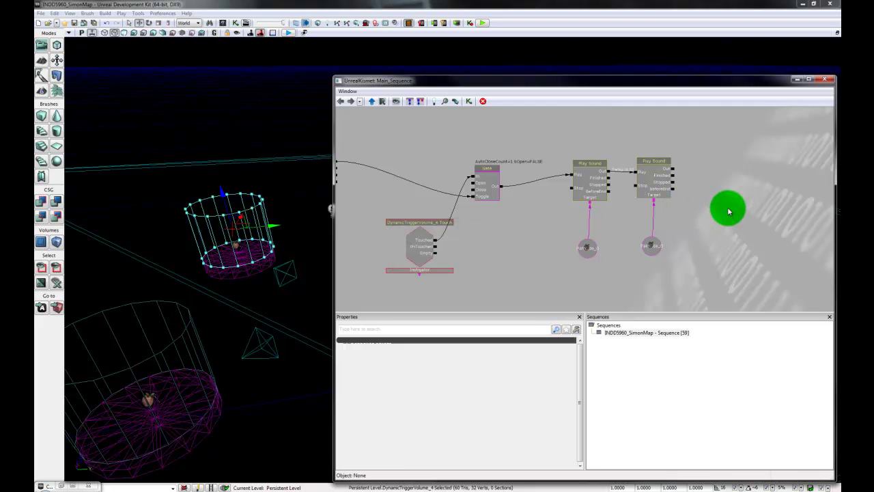
- Duplicate the first level's final Toggle HUD, Toggle Input and Teleport actions with their variables, placing the copies past the second level's last Play Sound
drag(596, 273, 540, 272)
scroll(665, 269, down, 3)
scroll(671, 270, down, 3)
scroll(619, 252, up, 5)
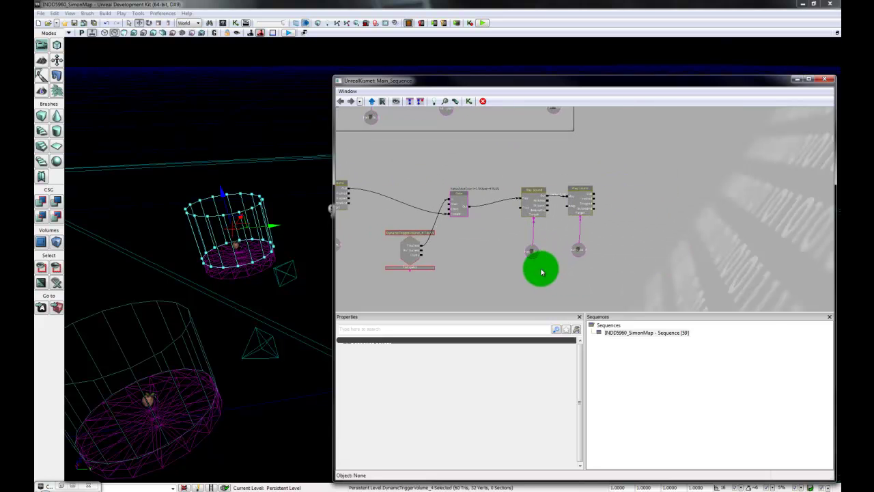
drag(687, 226, 634, 231)
scroll(628, 239, up, 2)
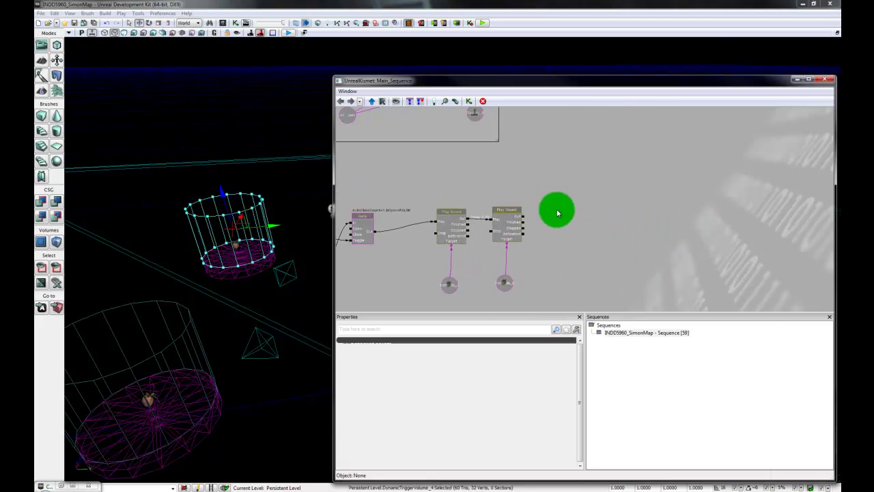
scroll(592, 216, down, 3)
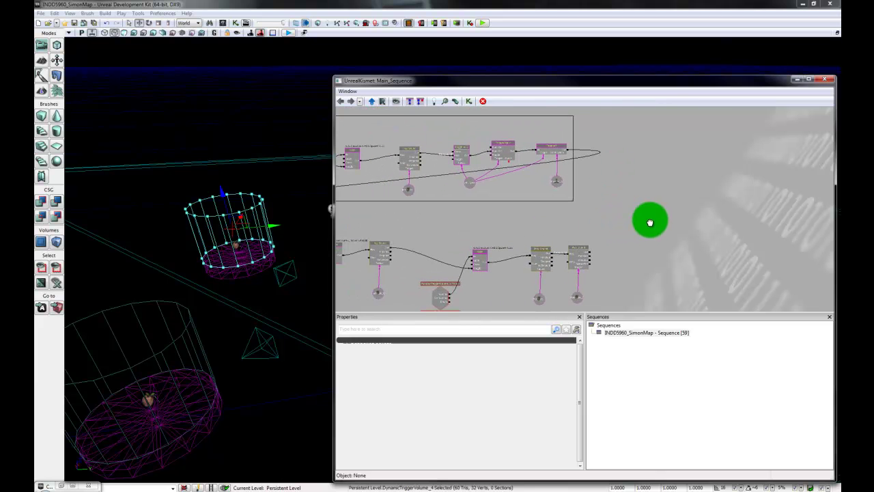
ctrl+alt+drag(626, 136, 490, 198)
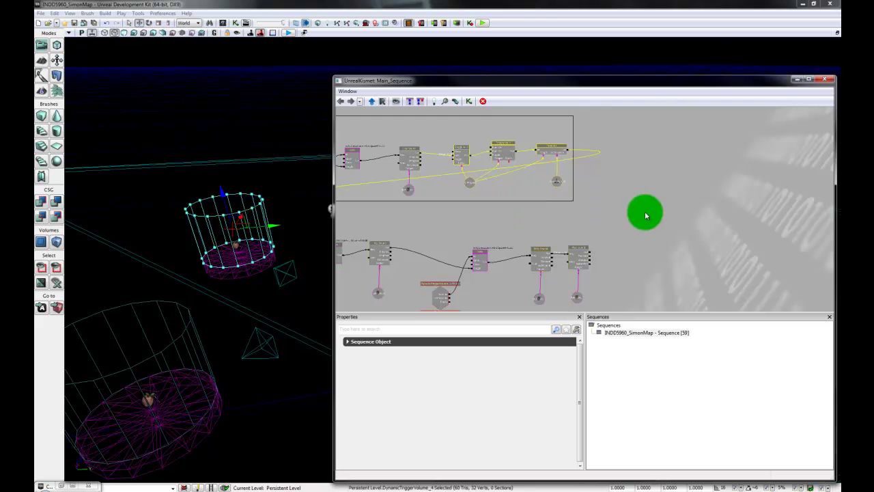
drag(644, 211, 611, 207)
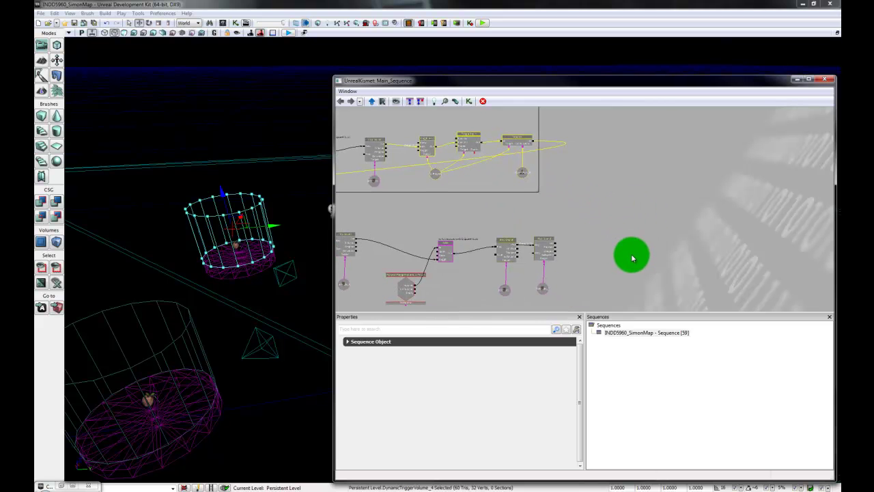
scroll(633, 255, up, 3)
drag(548, 209, 615, 265)
drag(537, 253, 557, 259)
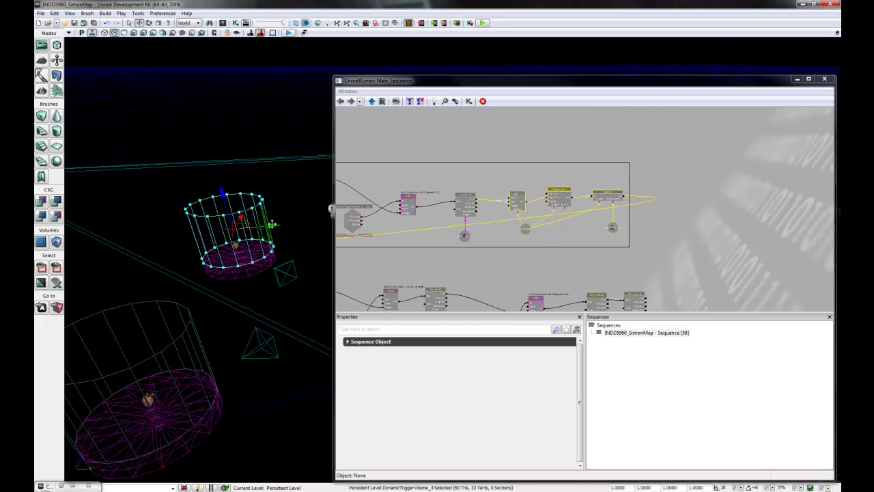
scroll(585, 263, up, 4)
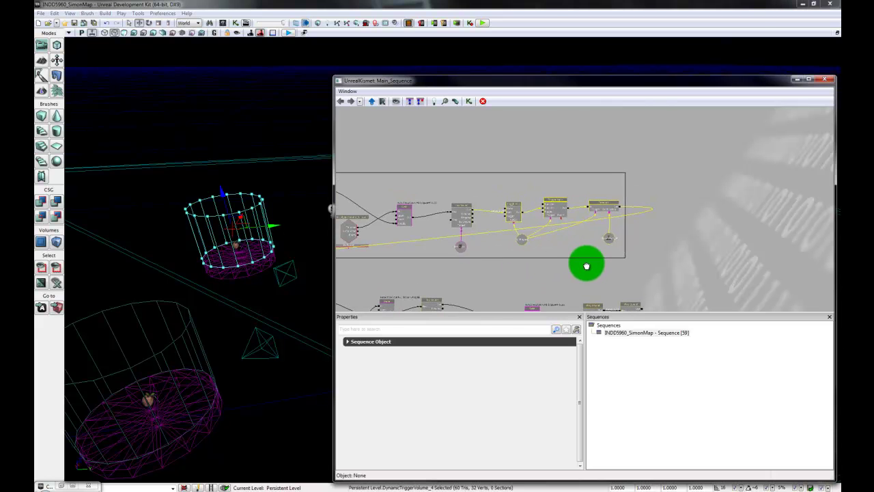
click(597, 255)
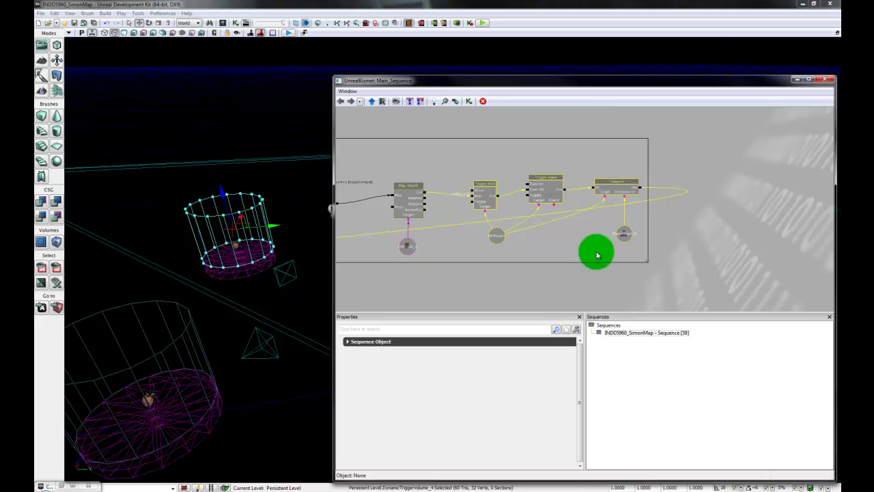
drag(676, 288, 592, 230)
click(527, 195)
click(564, 188)
scroll(653, 267, down, 2)
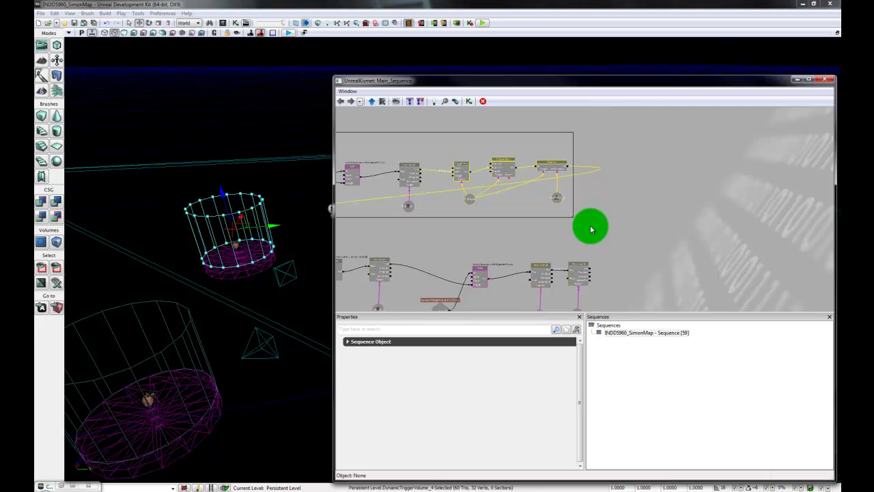
key(ctrl+v)
drag(673, 250, 589, 219)
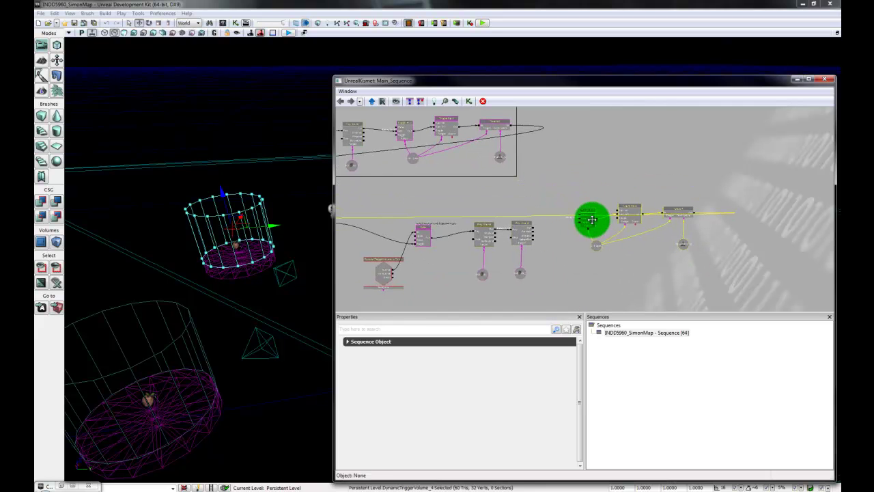
click(714, 219)
- Break all links from the copied Teleport's Out connector
click(495, 130)
drag(532, 134, 704, 211)
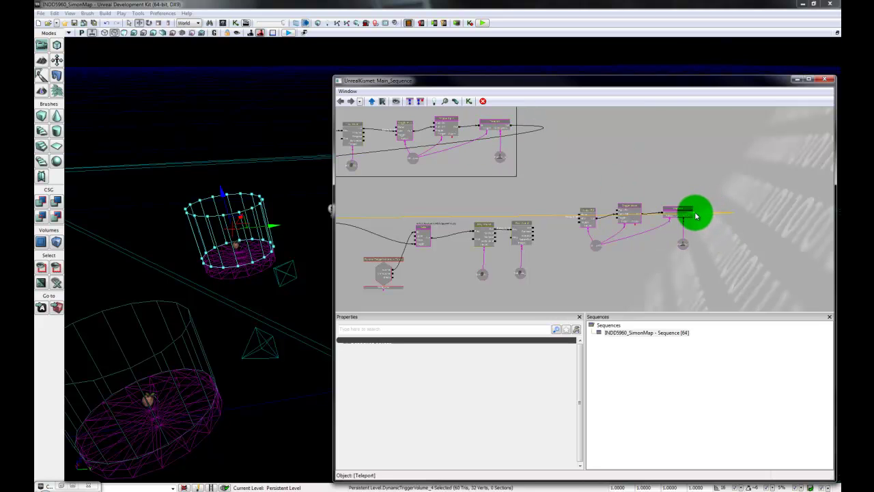
right_click(695, 214)
click(728, 208)
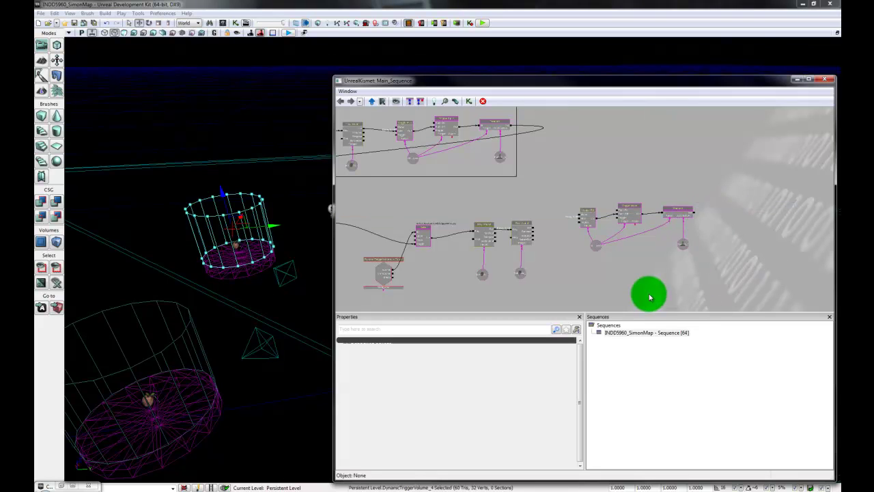
- Move the copied Toggle HUD, Toggle Input and Teleport group with its variables closer to the second level's last Play Sound
drag(652, 293, 667, 285)
ctrl+alt+drag(712, 191, 577, 271)
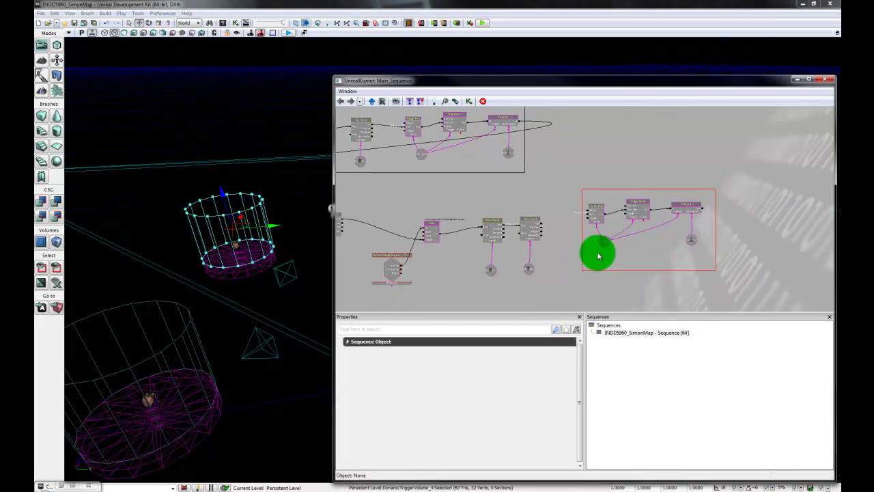
drag(596, 220, 576, 237)
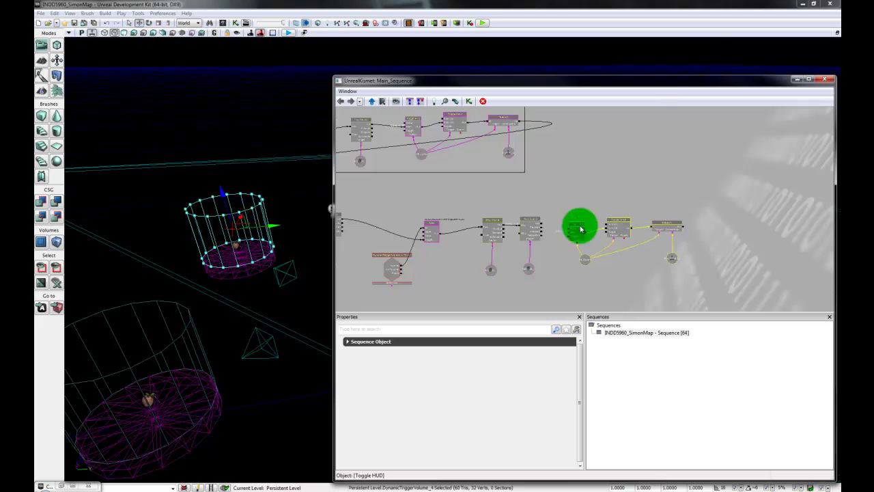
click(560, 217)
- Link the last Play Sound's Out to the copied Toggle HUD's Hide input
scroll(562, 182, up, 5)
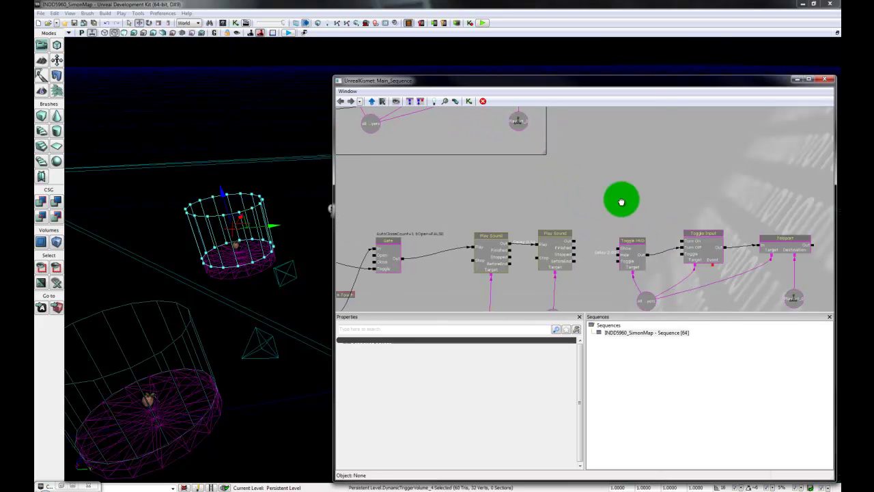
drag(552, 168, 545, 233)
scroll(553, 249, down, 1)
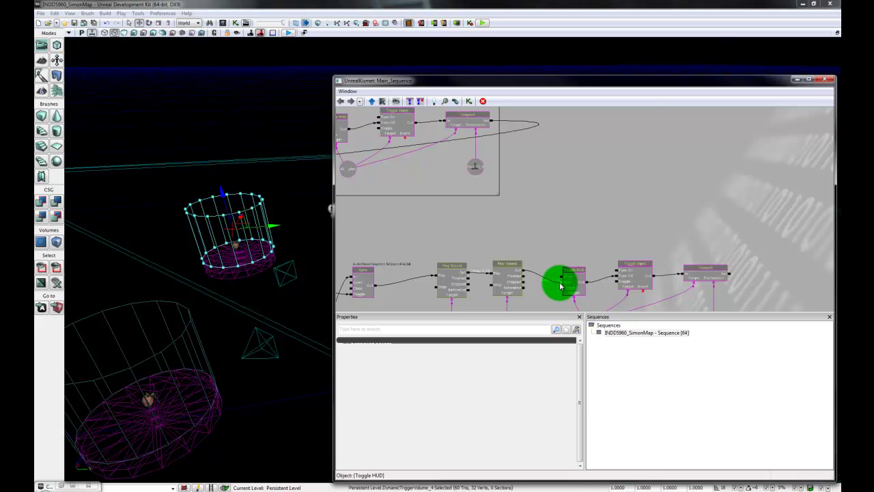
- Review the second level's chain from the last Gate through both Play Sounds to Toggle HUD, Toggle Input and Teleport
drag(423, 226, 513, 253)
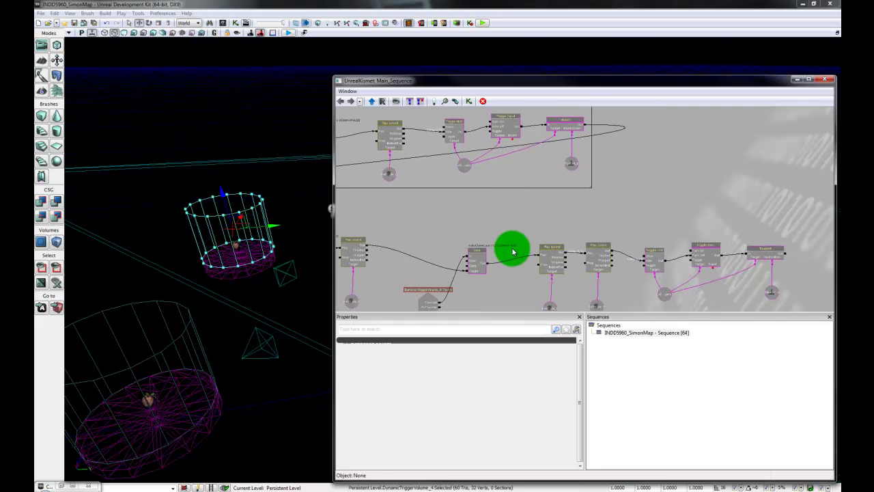
drag(624, 291, 561, 283)
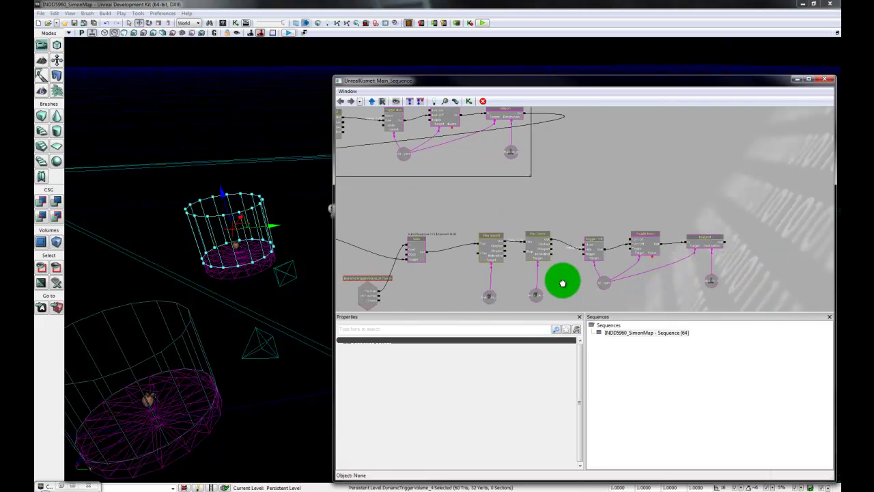
scroll(562, 283, up, 3)
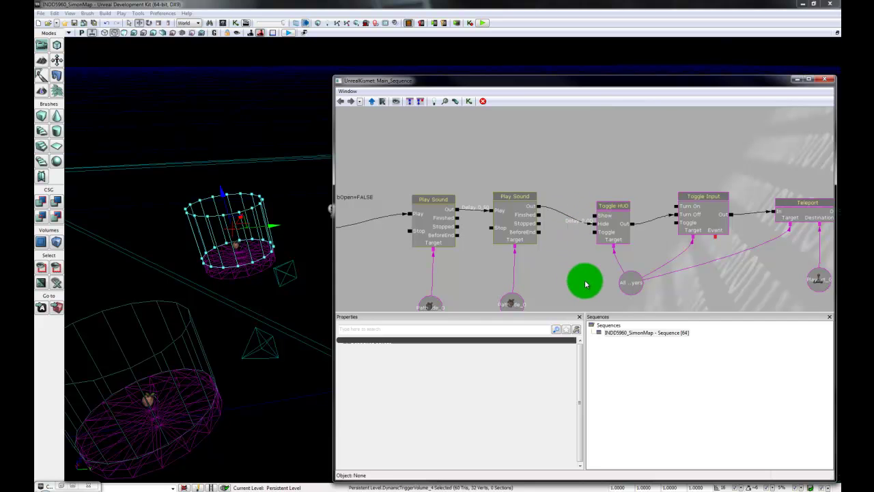
scroll(704, 276, down, 4)
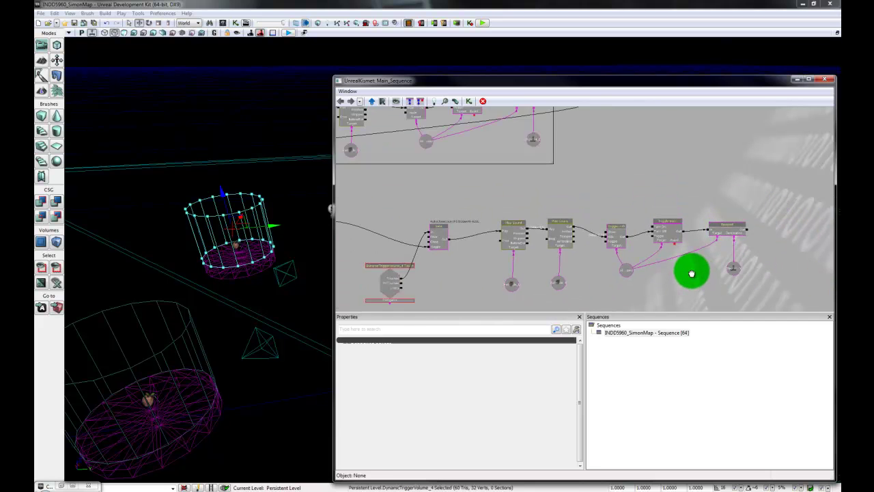
scroll(691, 273, down, 2)
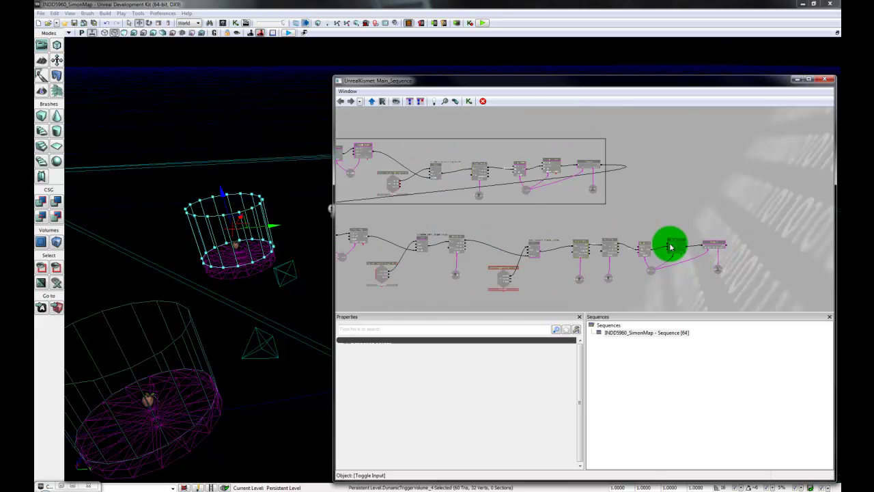
click(680, 249)
drag(704, 294, 674, 286)
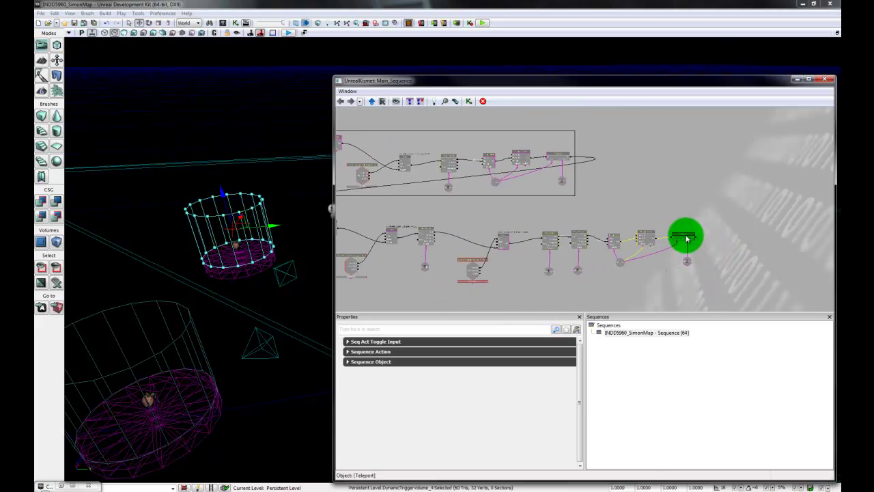
click(686, 237)
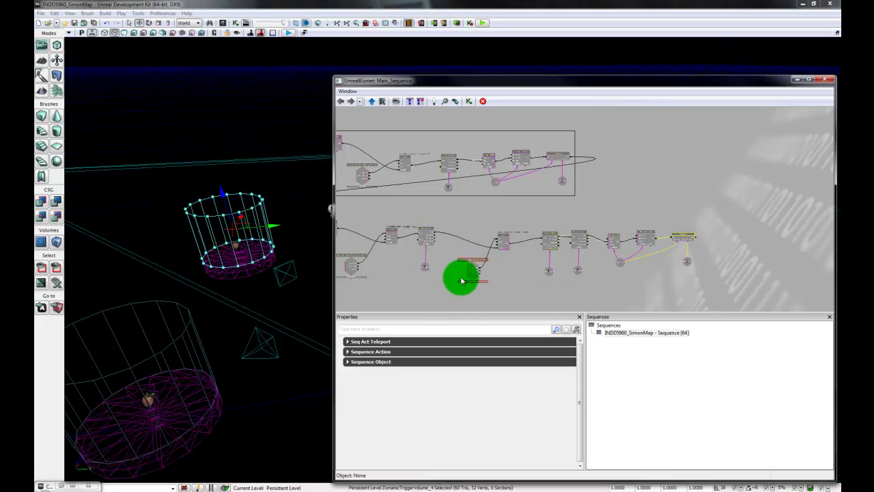
- Review the second level's first and second clue groups along the chain below the Level One box
drag(423, 288, 635, 260)
scroll(475, 270, down, 3)
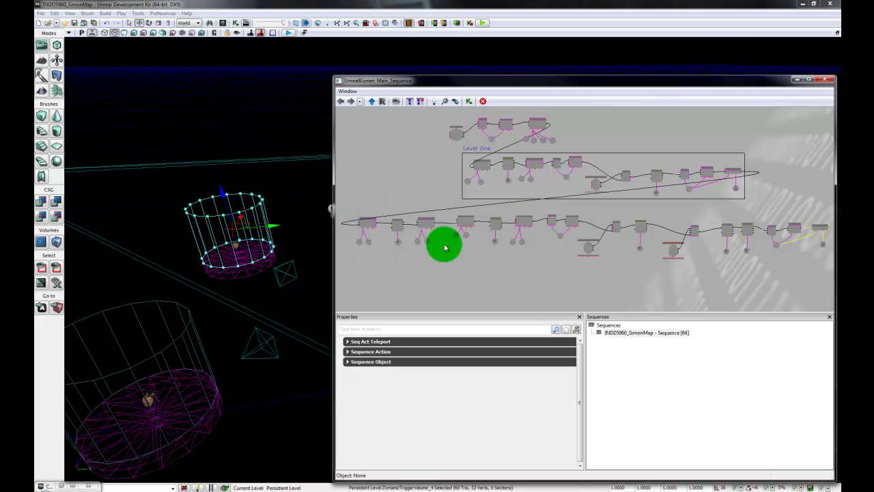
ctrl+alt+drag(350, 199, 438, 250)
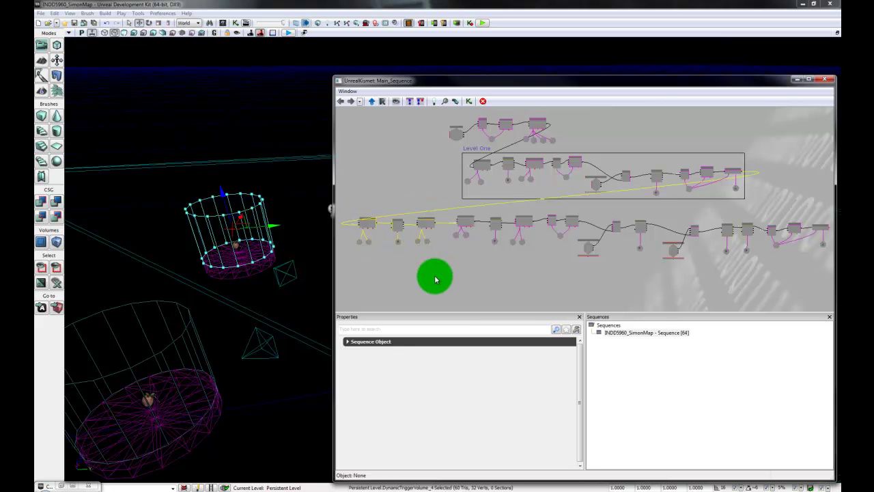
drag(450, 219, 516, 273)
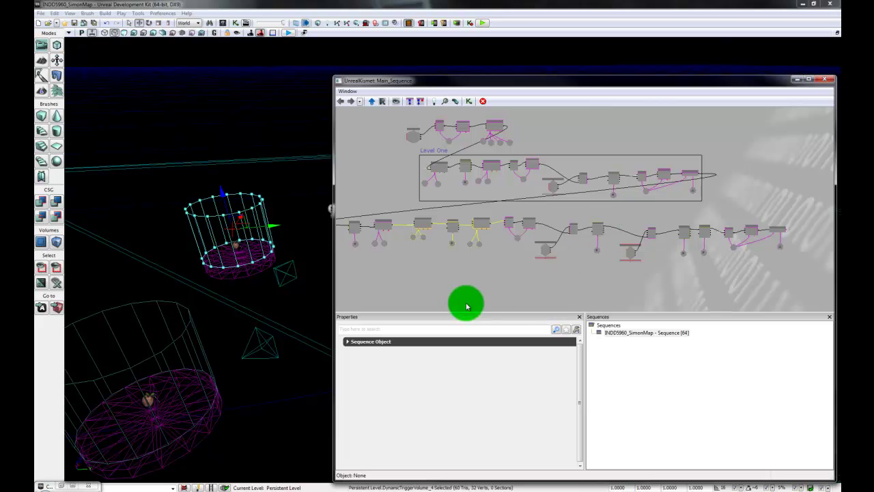
drag(509, 291, 476, 292)
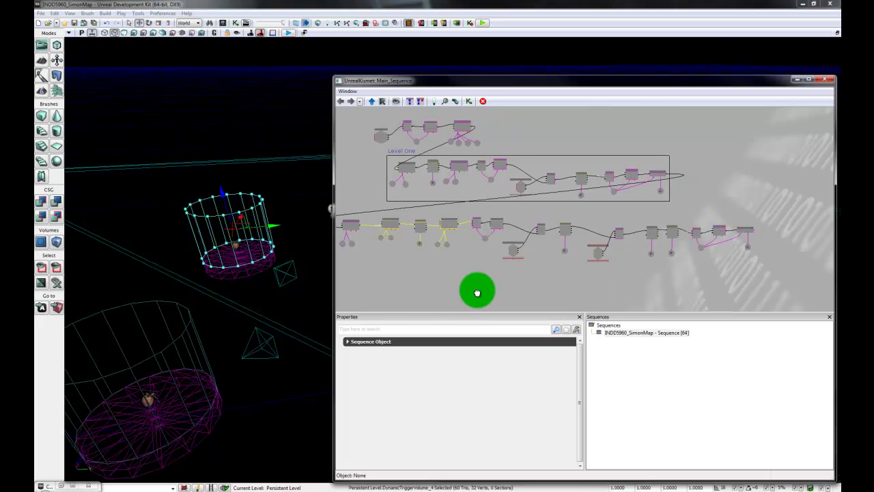
click(484, 289)
- Inspect the second level's first touch event and its Gate settings, along with the success chain that follows
drag(554, 285, 525, 283)
scroll(525, 283, up, 4)
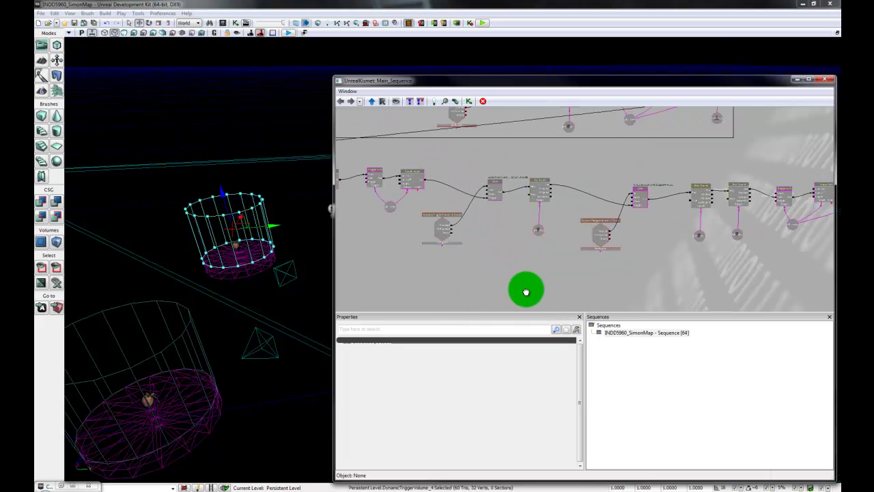
click(446, 238)
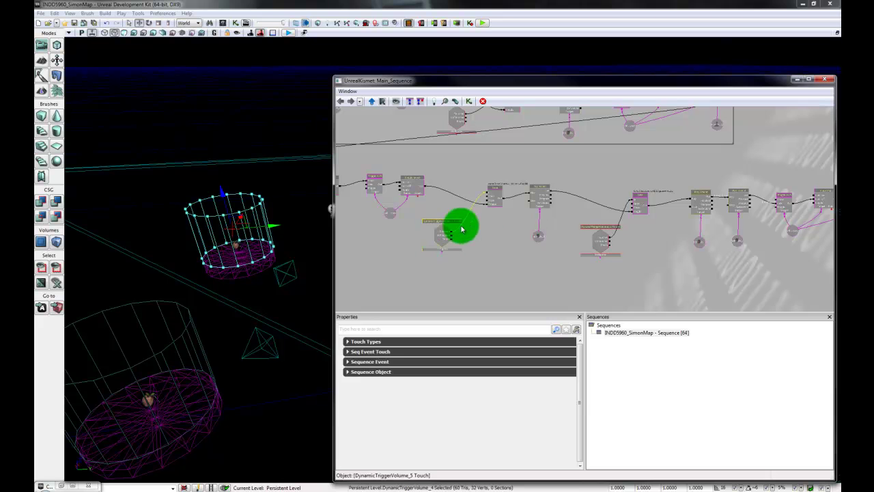
click(495, 195)
drag(735, 276, 692, 276)
scroll(692, 276, down, 4)
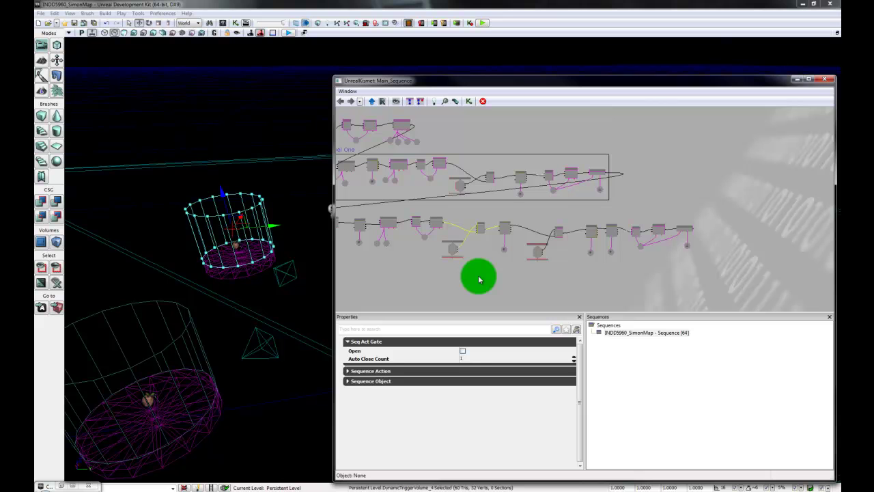
drag(480, 279, 590, 253)
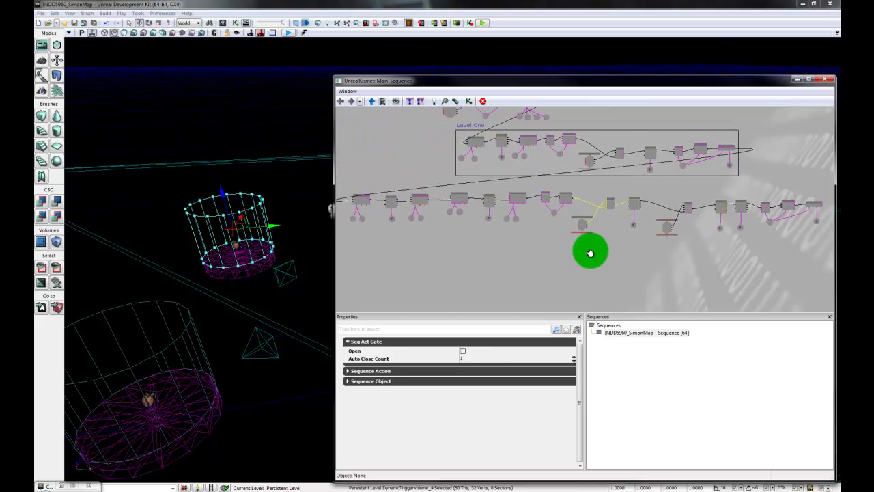
- Reopen the recent map INDD5960_SimonMap.udk
key(ctrl+shift+f)
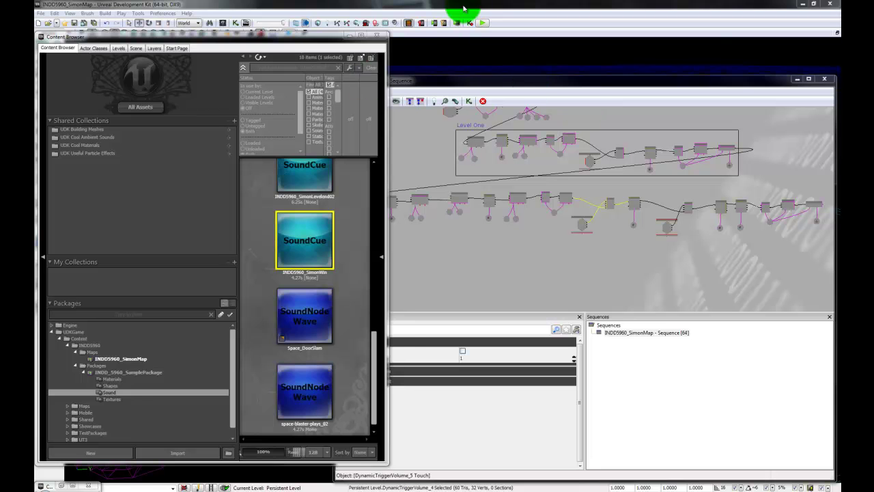
click(444, 22)
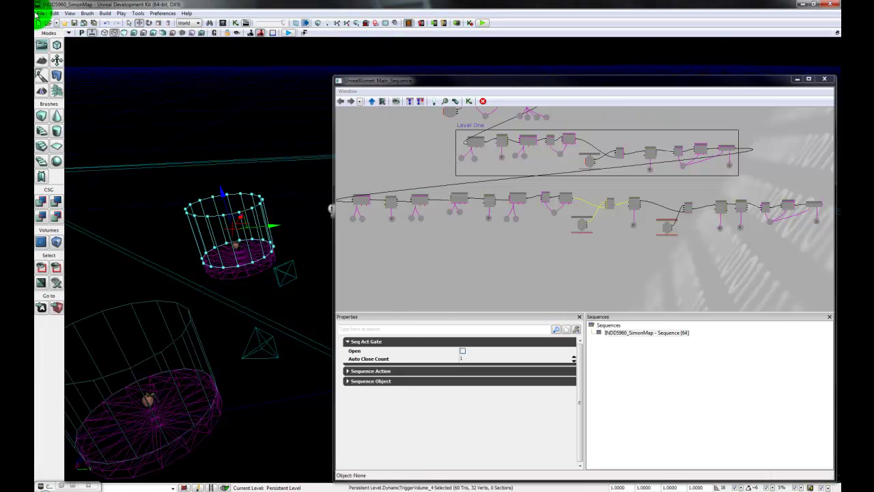
click(39, 13)
mouse_move(80, 152)
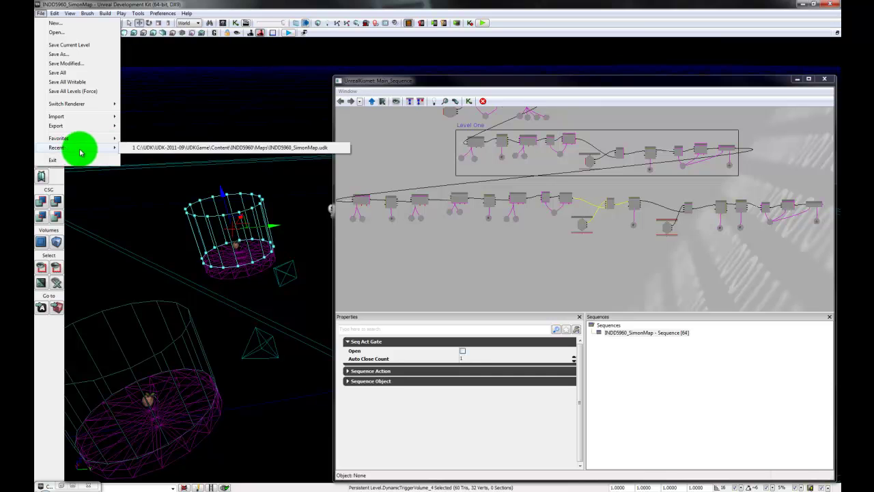
click(254, 151)
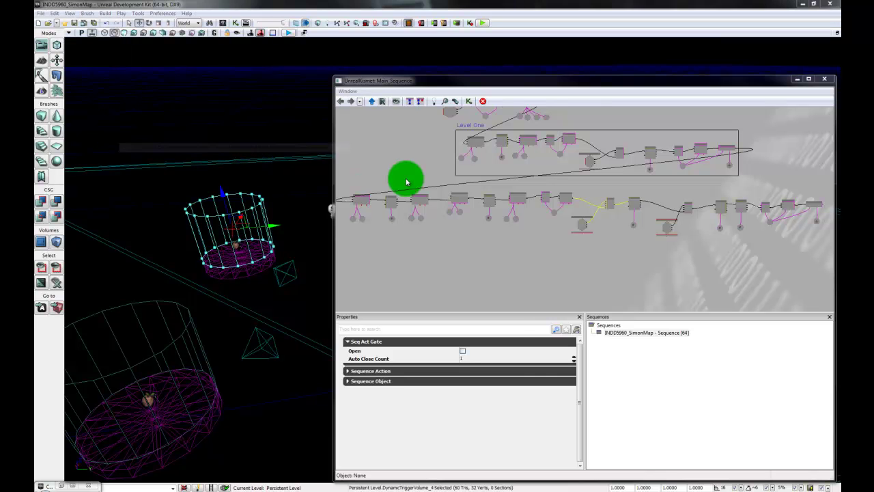
click(463, 321)
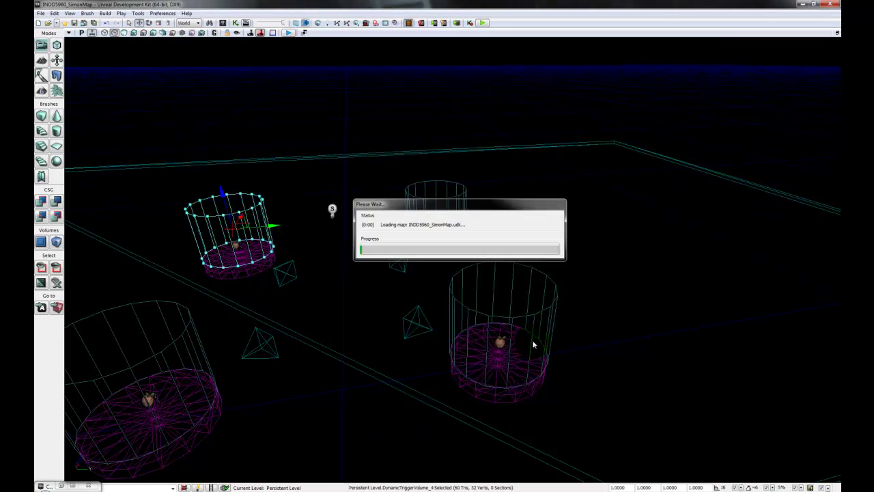
- Review the reopened map's Kismet sequence from the Level Three clue groups through Success 1/4 to 4/4 and Reset
drag(605, 273, 486, 261)
drag(381, 271, 595, 283)
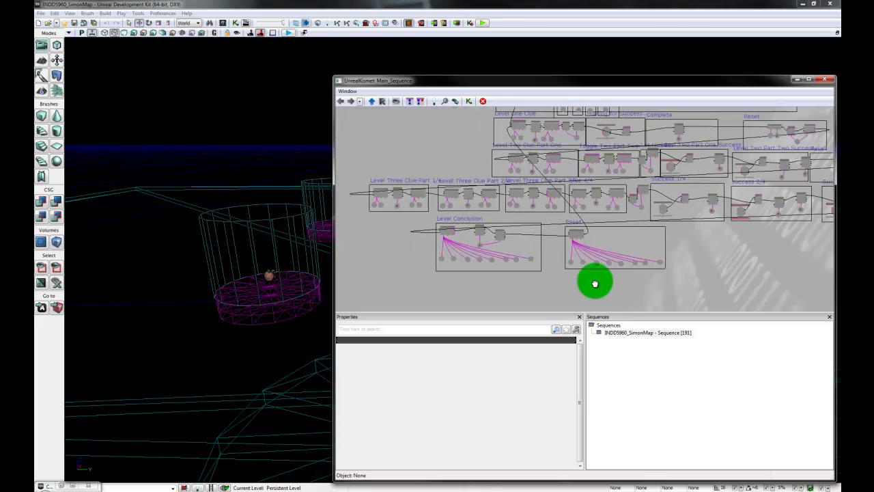
scroll(402, 247, up, 4)
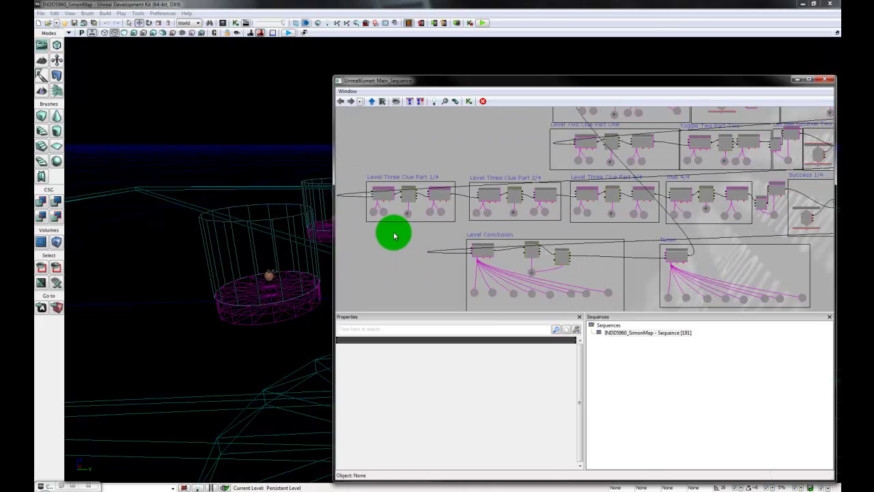
drag(540, 216, 496, 226)
drag(728, 252, 610, 257)
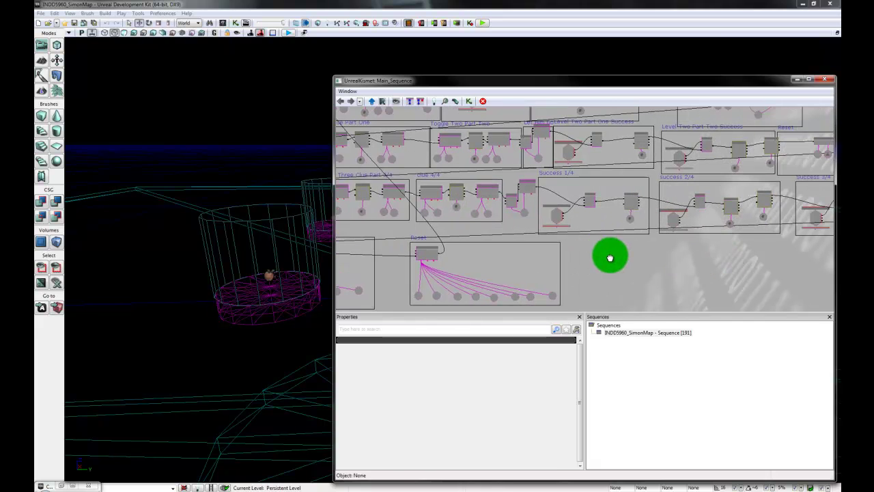
drag(736, 274, 621, 276)
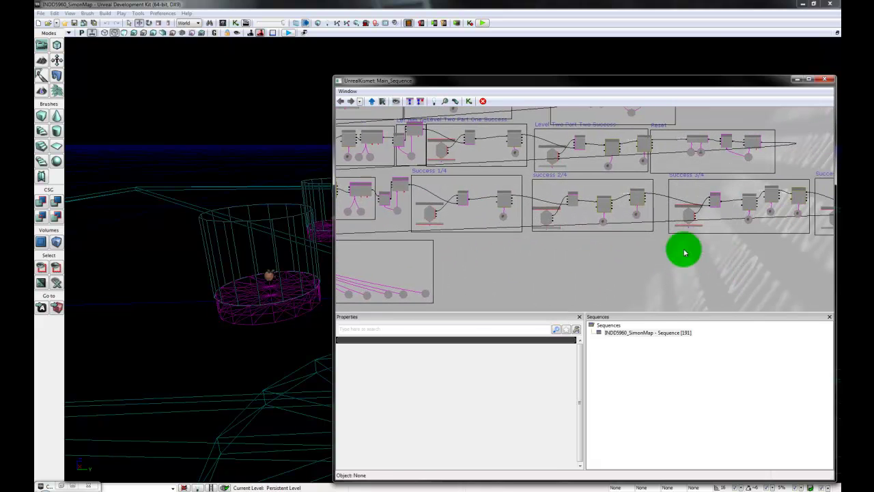
drag(745, 240, 601, 277)
drag(771, 264, 659, 263)
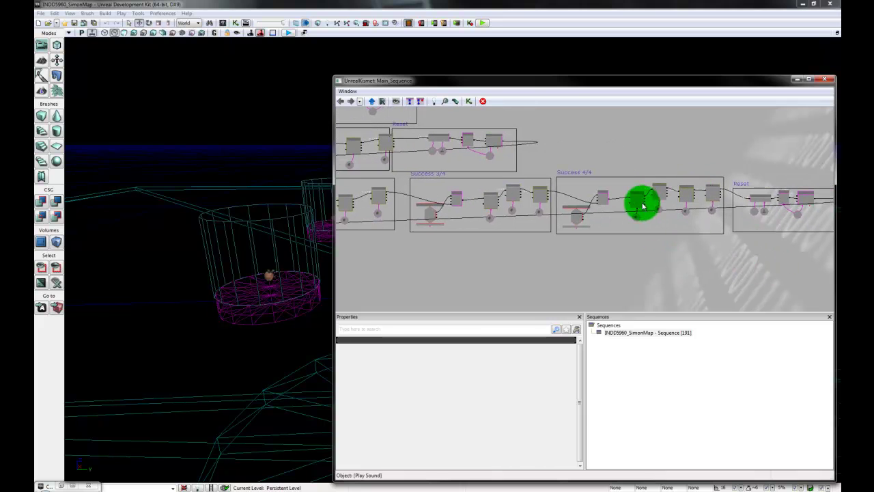
drag(764, 272, 747, 260)
- Examine how the Level Conclusion group chains Toggle Hidden and two Play Sounds into the final Reset group
drag(393, 266, 443, 271)
drag(376, 281, 558, 264)
drag(374, 307, 532, 298)
drag(421, 304, 523, 301)
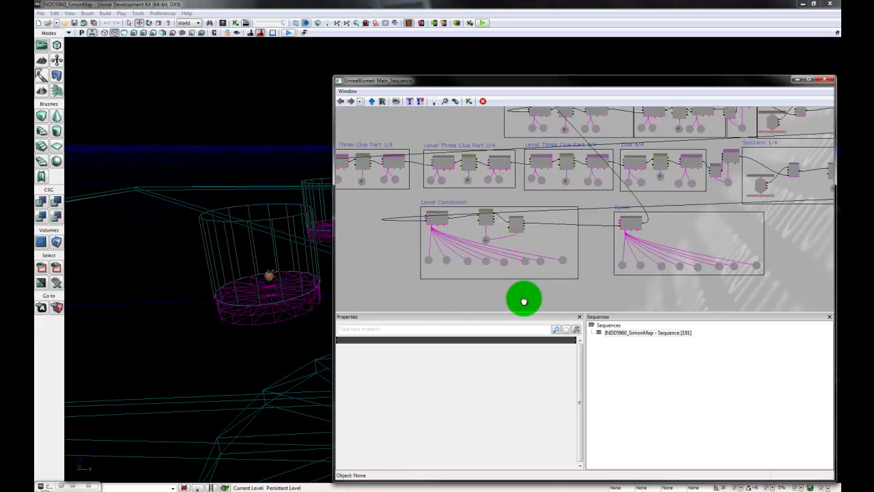
scroll(527, 298, up, 5)
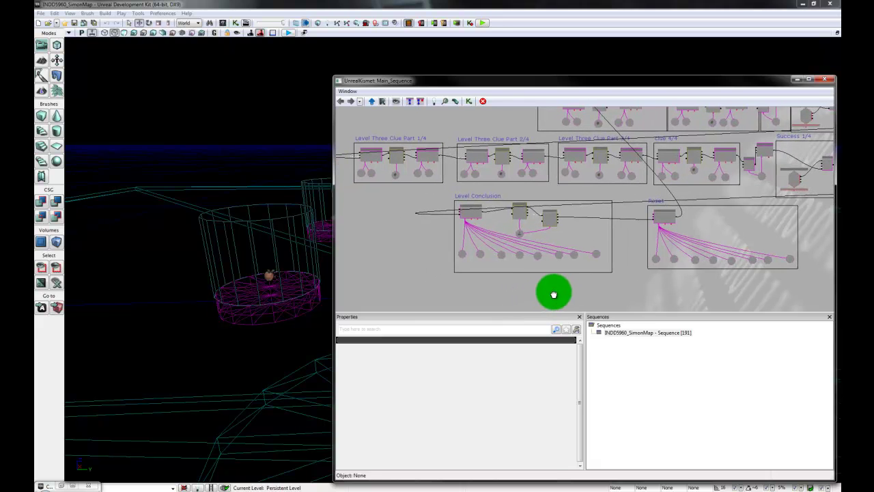
scroll(564, 303, up, 2)
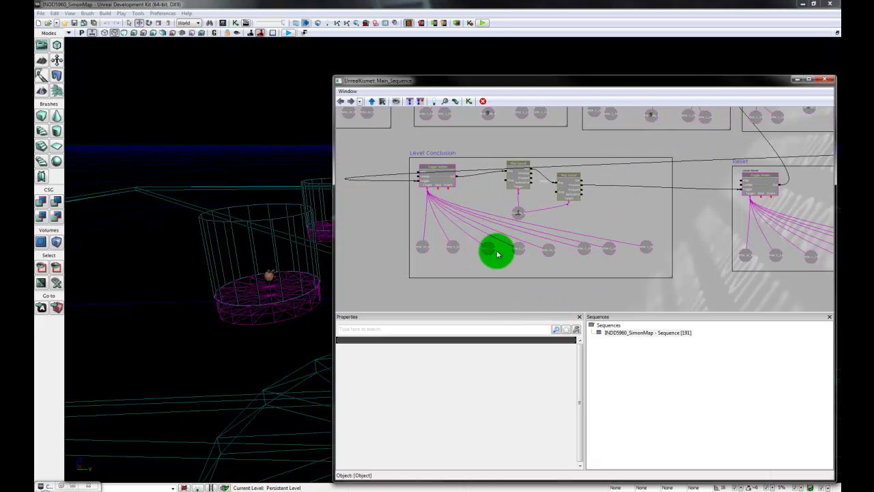
drag(476, 191, 486, 204)
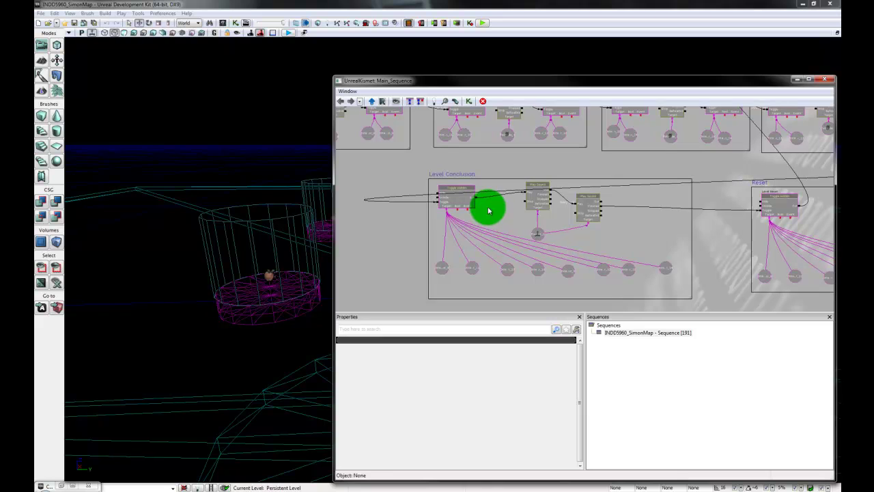
scroll(658, 219, up, 1)
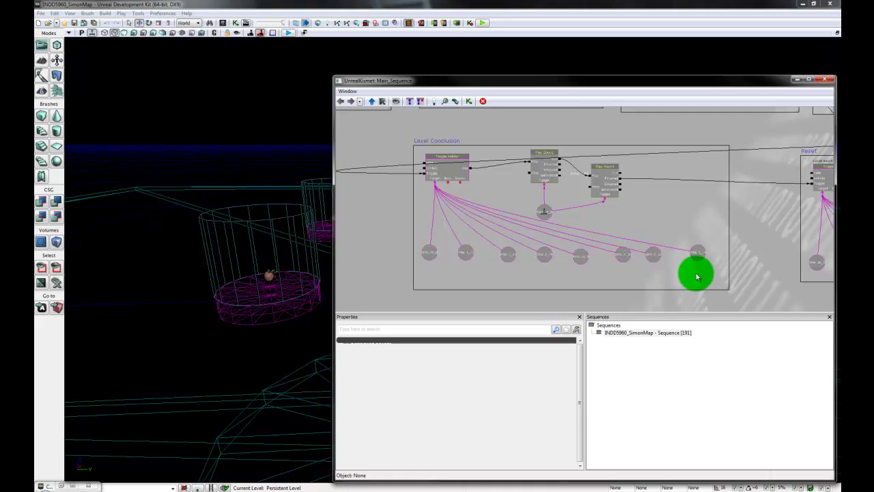
- Select all the object variables linked to the Level Conclusion Toggle Hidden's Target
click(431, 257)
ctrl+click(465, 252)
ctrl+click(506, 254)
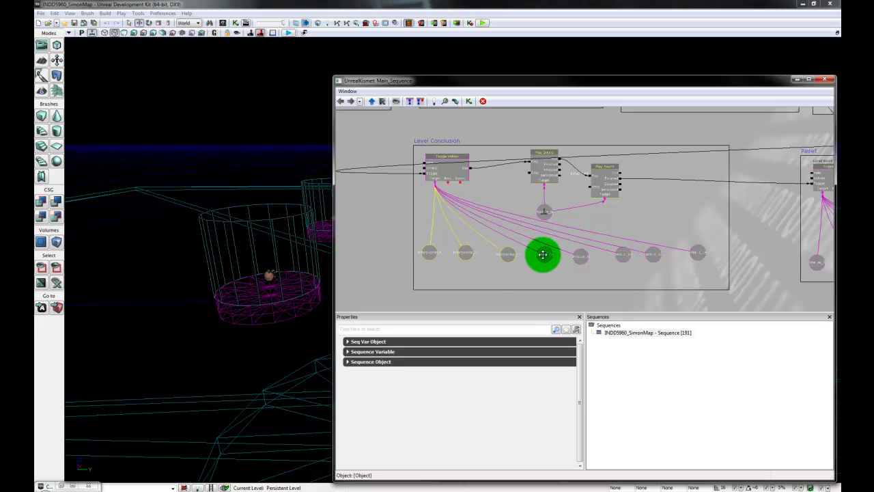
ctrl+click(543, 254)
ctrl+click(580, 255)
ctrl+click(621, 255)
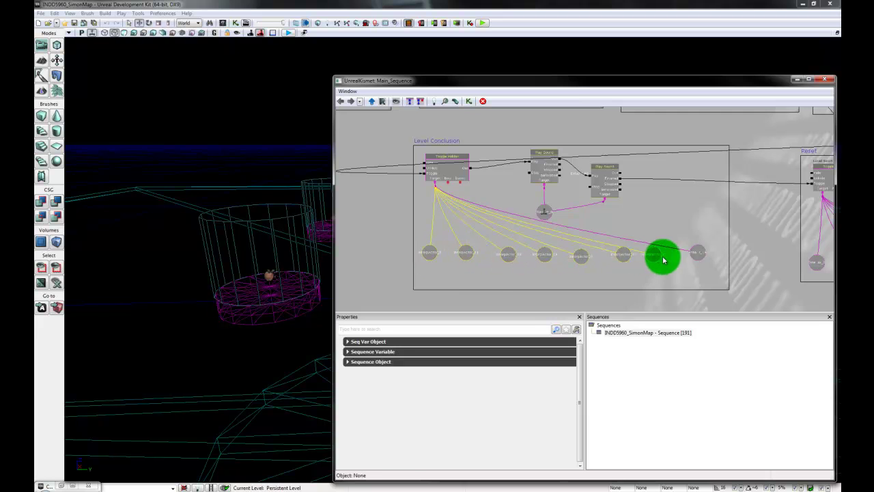
ctrl+click(695, 253)
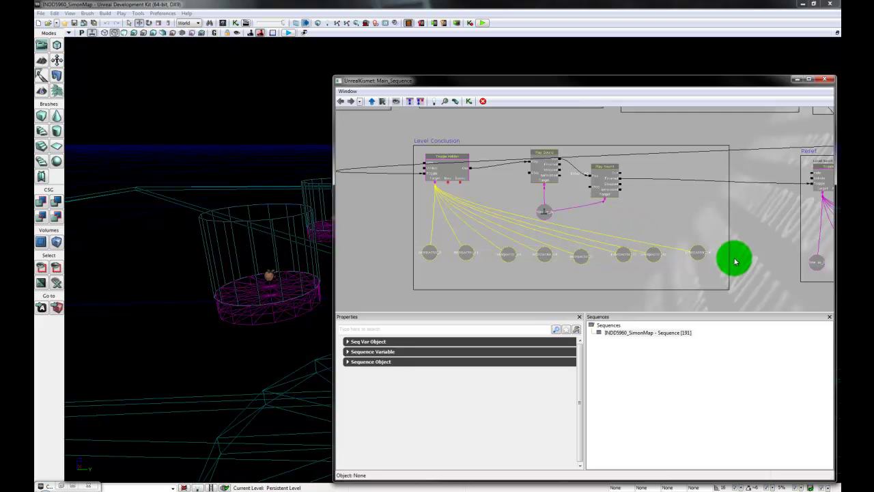
- Inspect the Level Conclusion's first Play Sound settings and find its INDD5960_SimonLevelend02 sound cue among the package assets
click(544, 172)
drag(620, 225, 620, 250)
scroll(620, 250, up, 3)
click(521, 179)
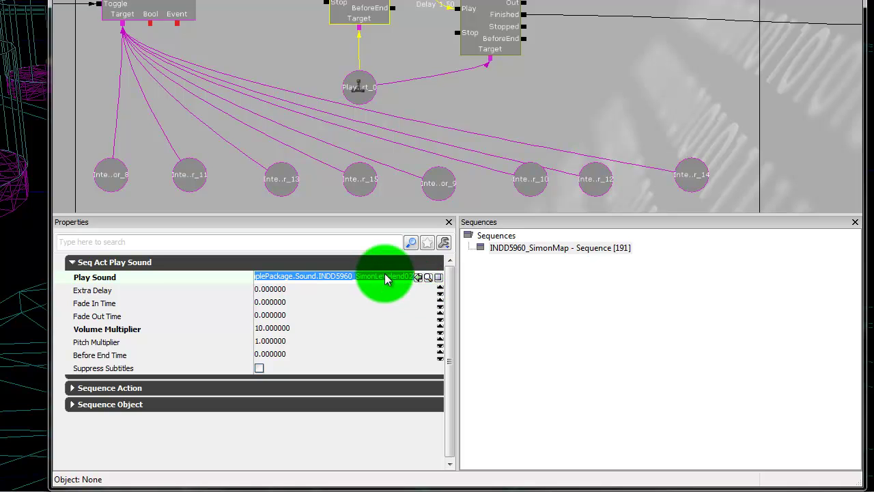
click(427, 277)
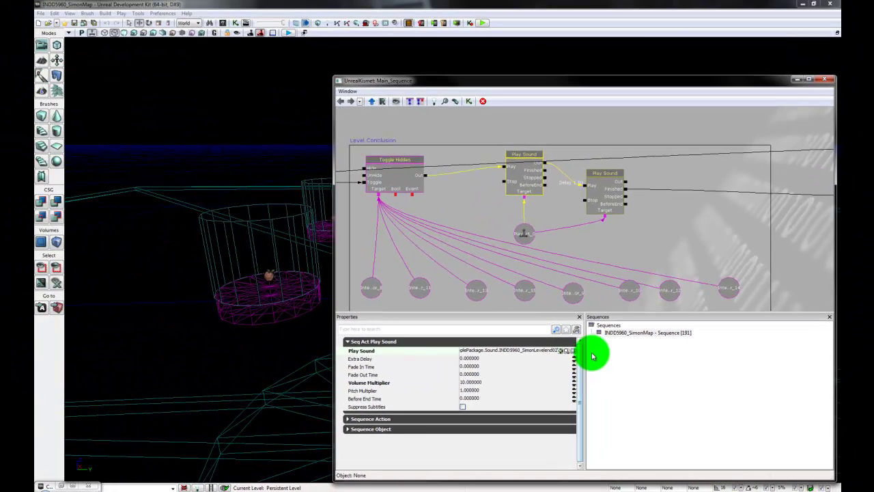
click(65, 486)
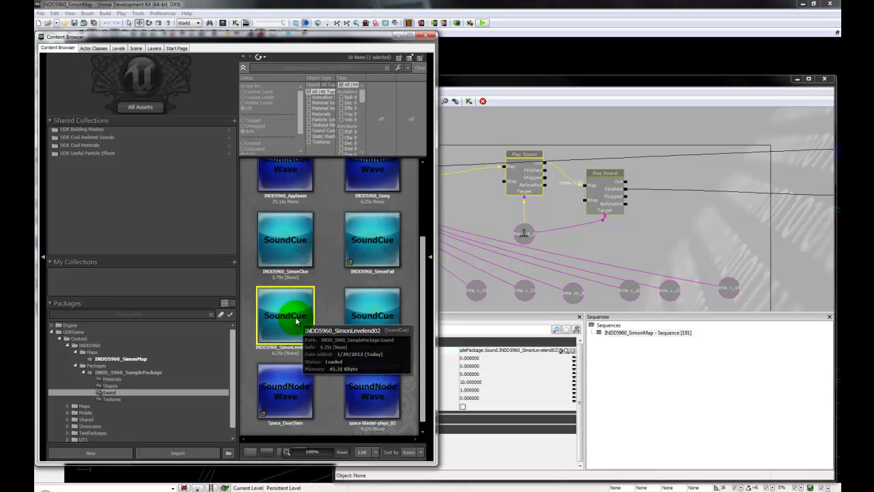
- Return to the Kismet sequence and inspect the settings of the Level Conclusion's second Play Sound
click(653, 254)
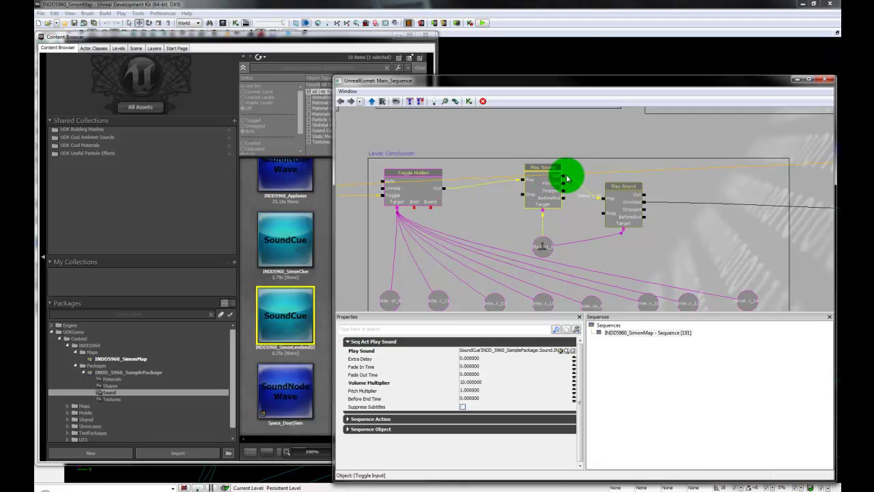
click(623, 201)
drag(666, 248, 644, 239)
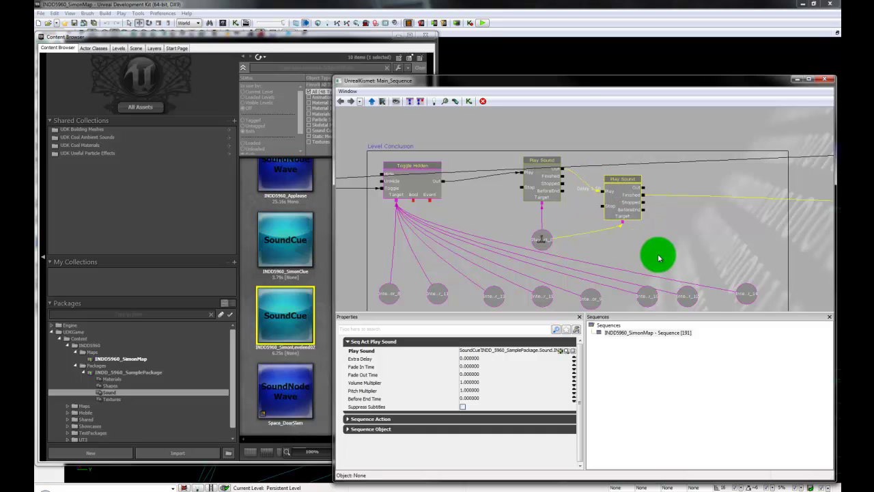
drag(648, 243, 638, 230)
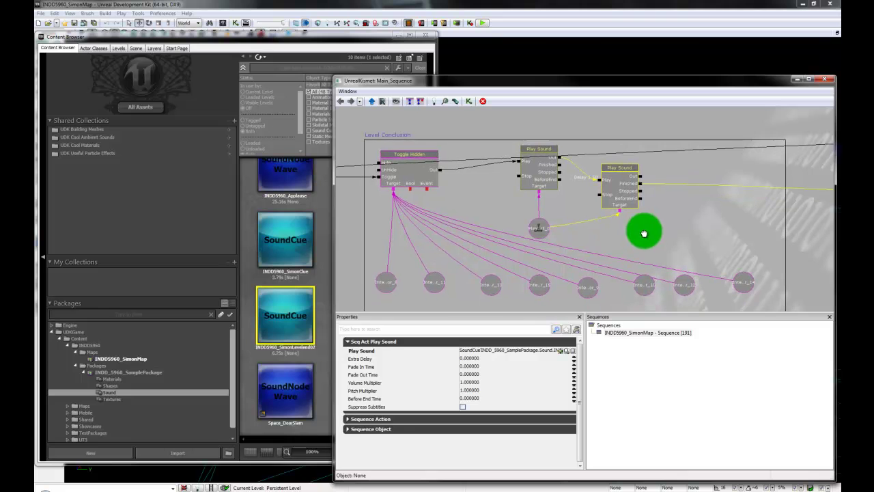
- Move the Level Conclusion's Player Start variable to sit below and between the two Play Sounds
click(540, 231)
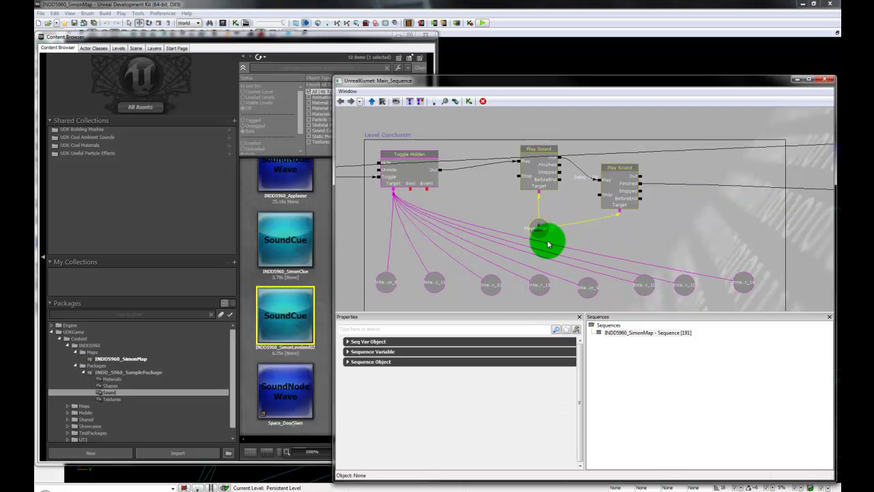
ctrl+drag(539, 233, 584, 239)
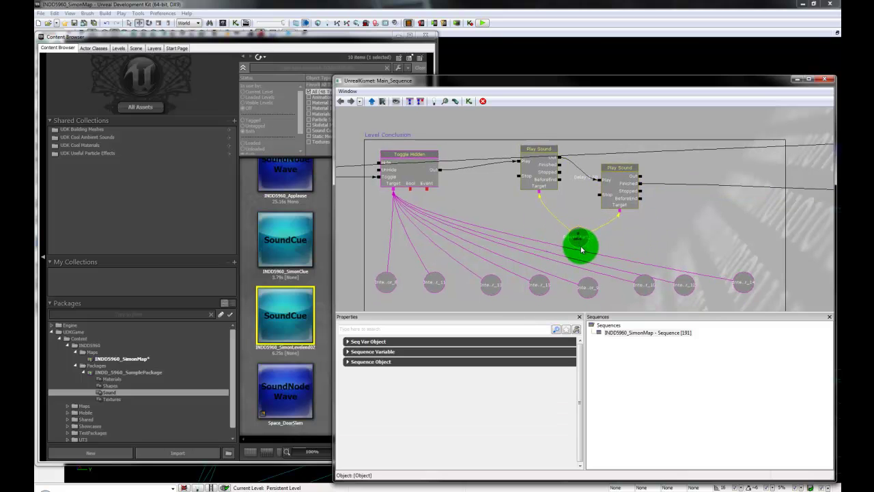
click(619, 265)
click(407, 47)
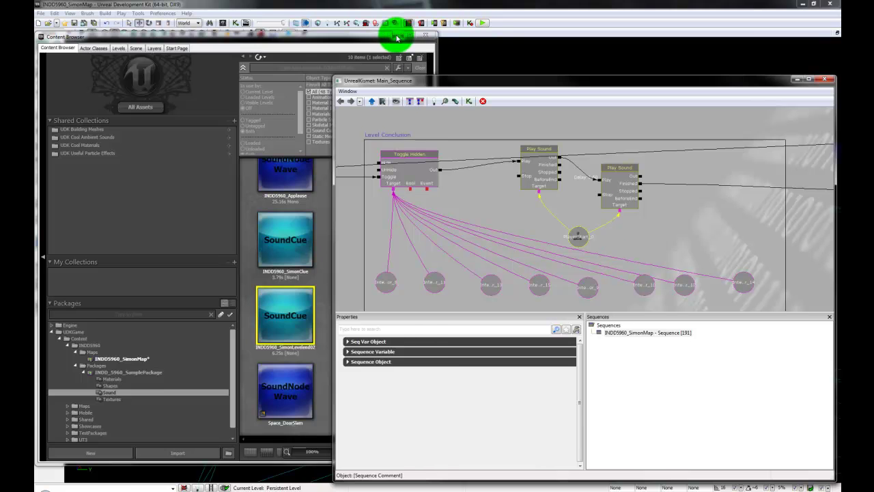
- Clear the Content Browser away, narrow the Kismet window and locate the Level Conclusion's Player Start in the level from its object variable
click(397, 37)
drag(335, 202, 536, 202)
click(777, 229)
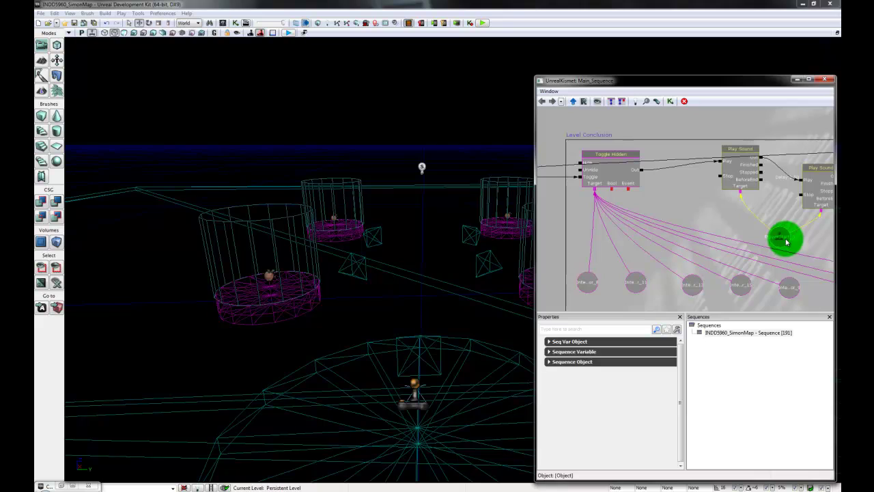
click(633, 272)
drag(442, 391, 543, 328)
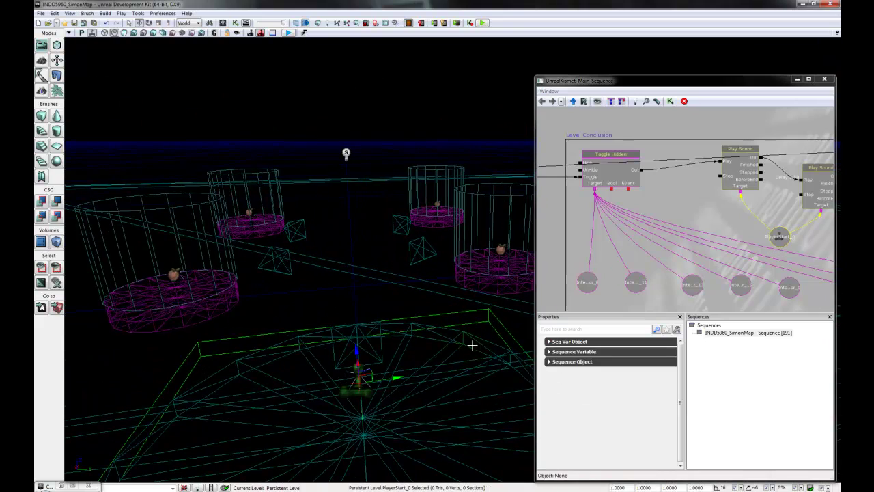
click(712, 226)
double_click(780, 236)
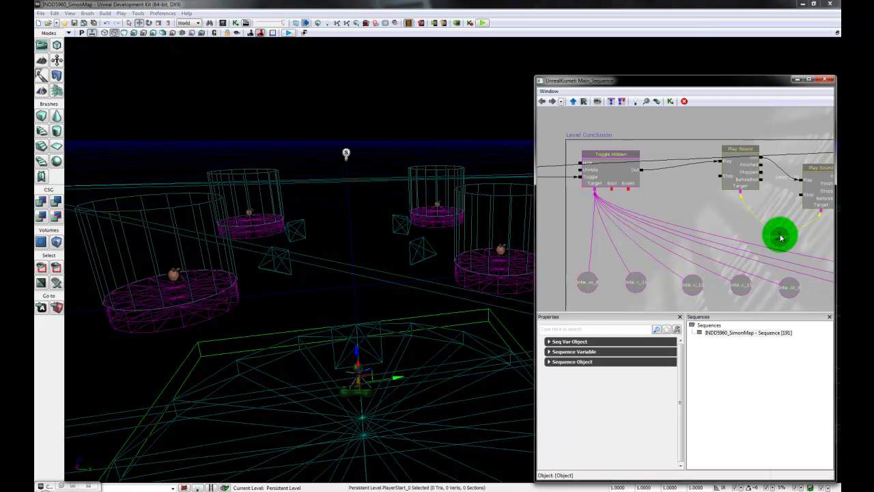
- Enlarge the Kismet window and inspect the Reset section's Toggle Hidden with its incoming, target and output links
drag(736, 226, 619, 236)
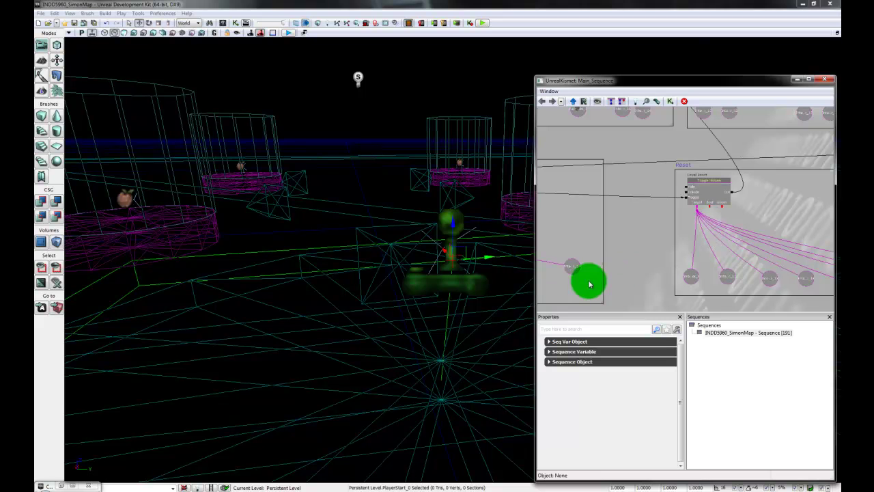
drag(534, 76, 174, 29)
click(319, 196)
mouse_move(319, 196)
mouse_down()
mouse_move(295, 220)
mouse_move(275, 201)
mouse_move(319, 238)
mouse_move(380, 250)
mouse_move(371, 241)
mouse_up()
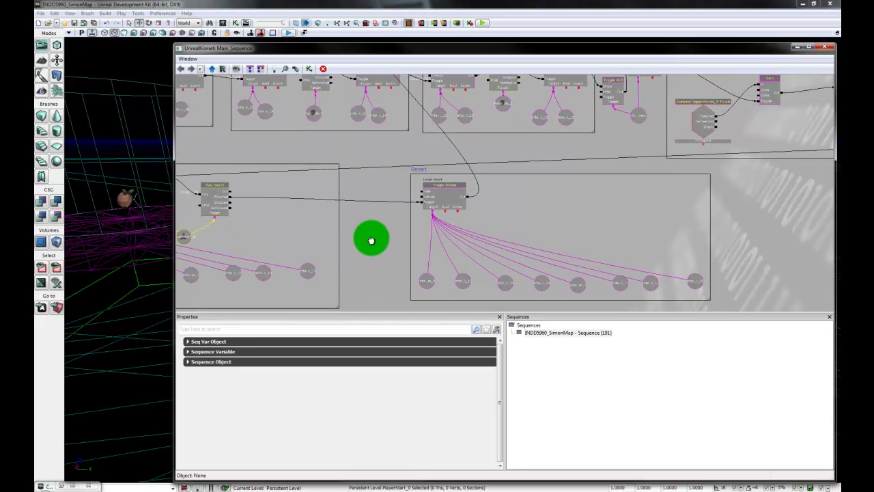
mouse_move(591, 237)
mouse_down()
mouse_move(569, 231)
mouse_move(580, 226)
mouse_up()
click(428, 185)
mouse_move(533, 246)
mouse_down()
mouse_move(552, 231)
mouse_move(571, 236)
mouse_up()
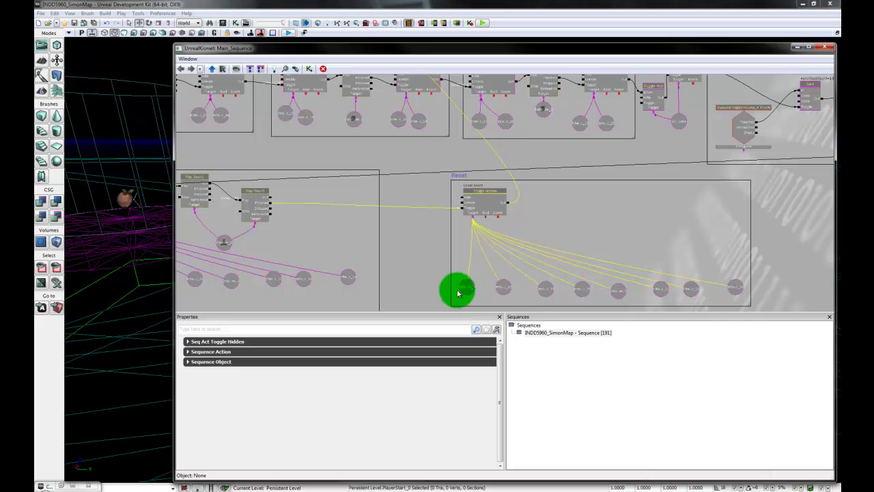
click(508, 205)
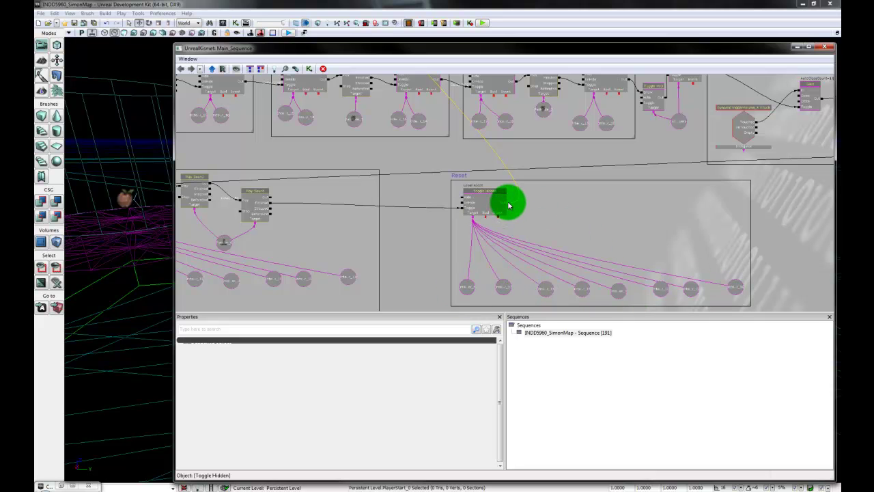
- Trace the final Reset's output link back to the Level One Clue and through its sequence of actions
scroll(407, 151, down, 5)
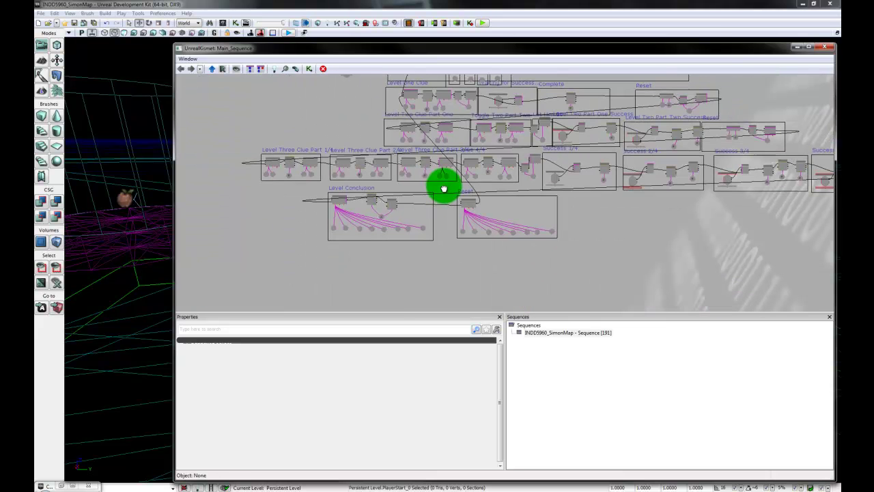
scroll(447, 125, up, 4)
scroll(506, 229, up, 6)
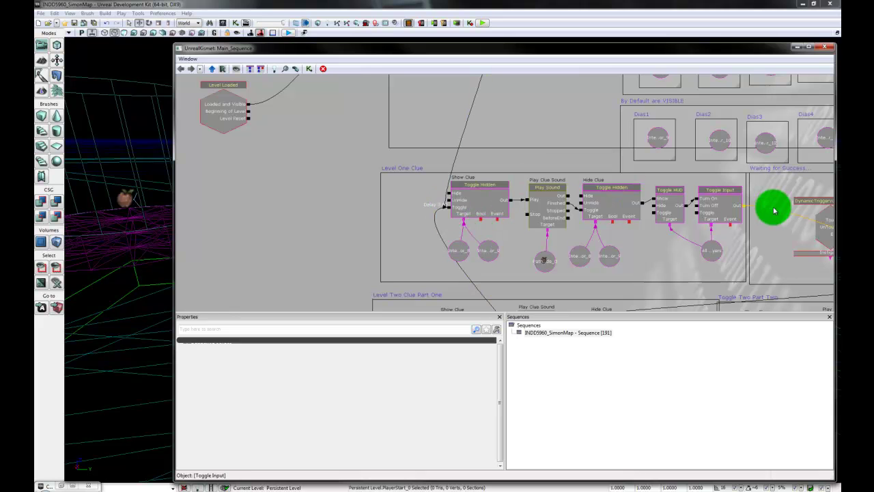
drag(673, 264, 433, 196)
scroll(605, 244, down, 2)
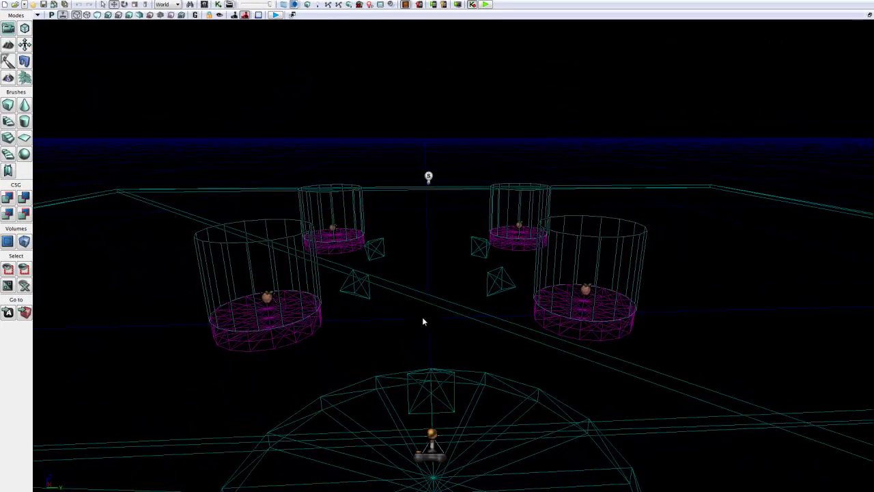
- Reopen the Kismet editor, widen its window and bring level one's Waiting for Success, Complete and Reset sections into view
drag(422, 317, 412, 334)
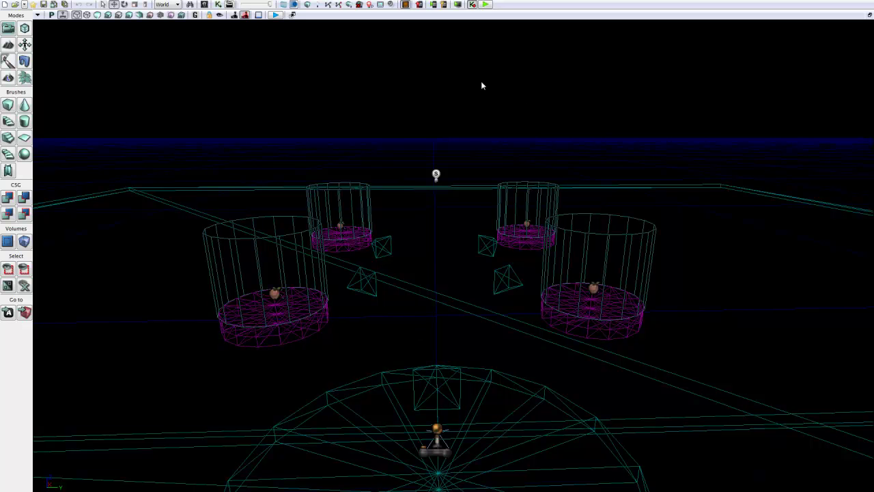
mouse_move(490, 121)
mouse_down()
mouse_move(507, 141)
mouse_move(505, 80)
mouse_up()
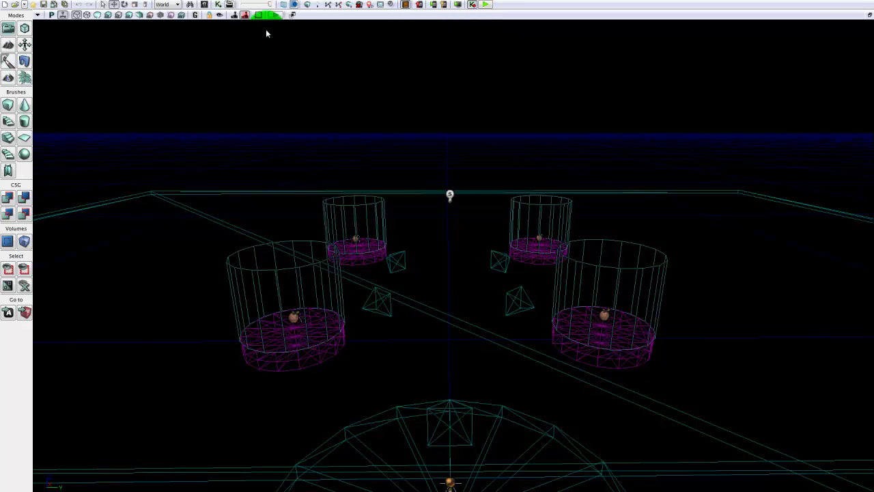
click(220, 6)
mouse_move(343, 168)
mouse_down()
mouse_move(403, 136)
mouse_move(391, 165)
mouse_move(519, 253)
mouse_move(796, 256)
mouse_up()
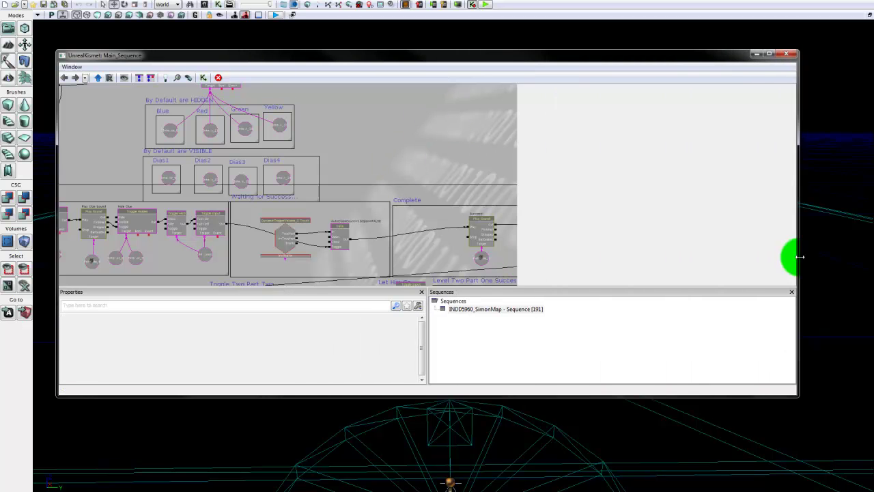
mouse_move(679, 162)
mouse_down()
mouse_move(642, 139)
mouse_move(452, 150)
mouse_move(533, 141)
mouse_move(433, 139)
mouse_move(451, 152)
mouse_up()
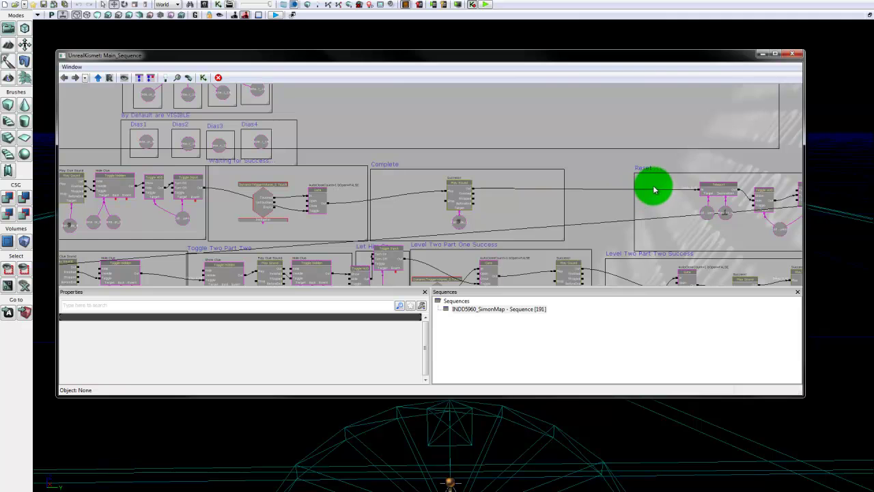
drag(713, 168, 686, 163)
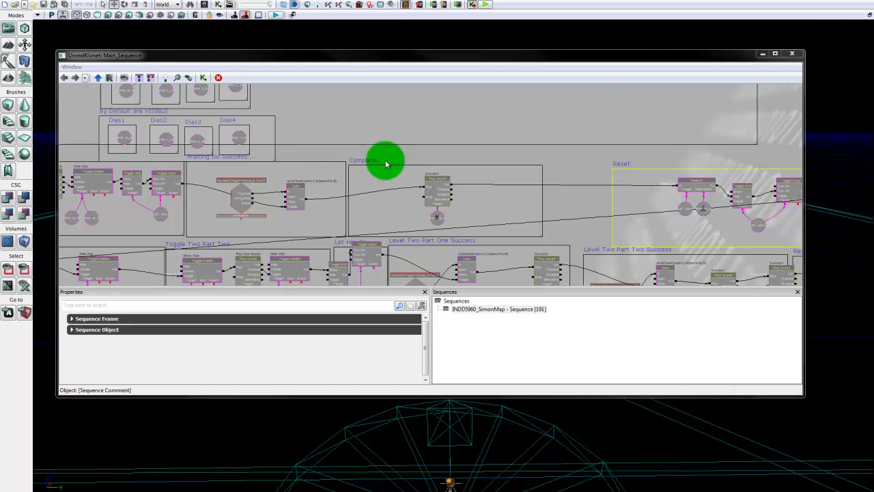
- Start the map preview, move it aside and follow the running Kismet sequence from Level One Clue to Complete
click(487, 7)
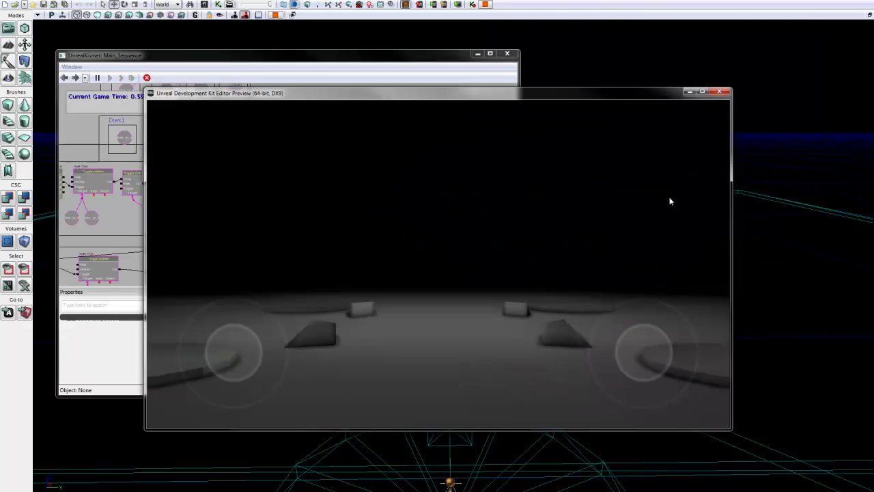
drag(500, 100, 630, 130)
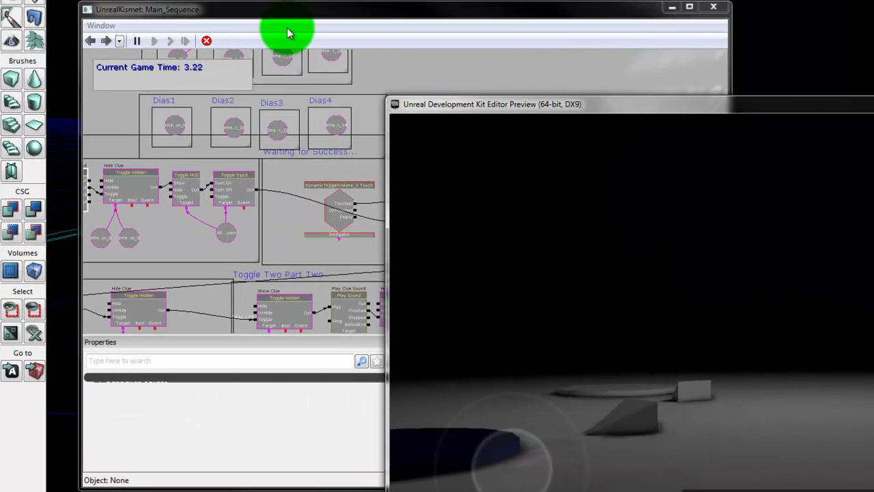
click(322, 9)
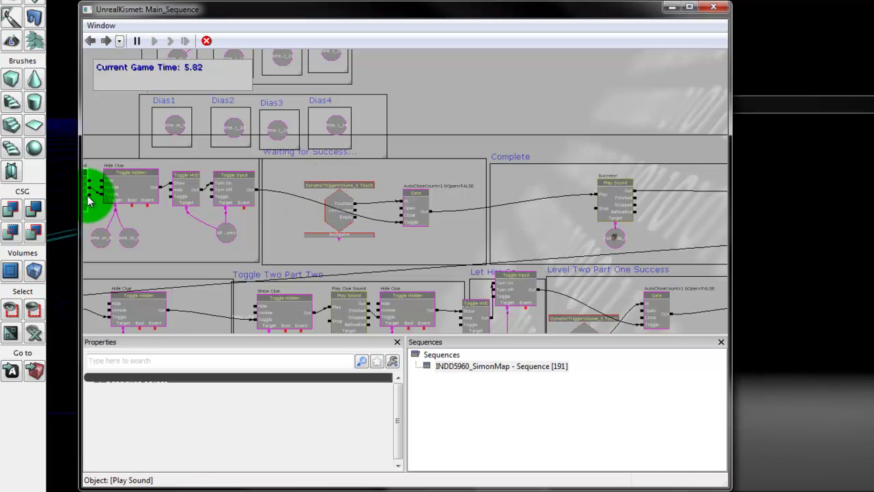
drag(146, 215, 171, 221)
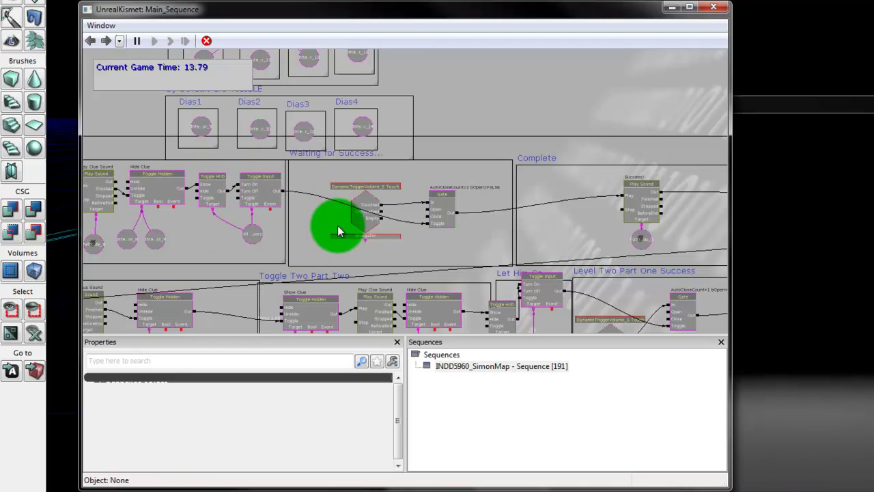
drag(586, 230, 476, 217)
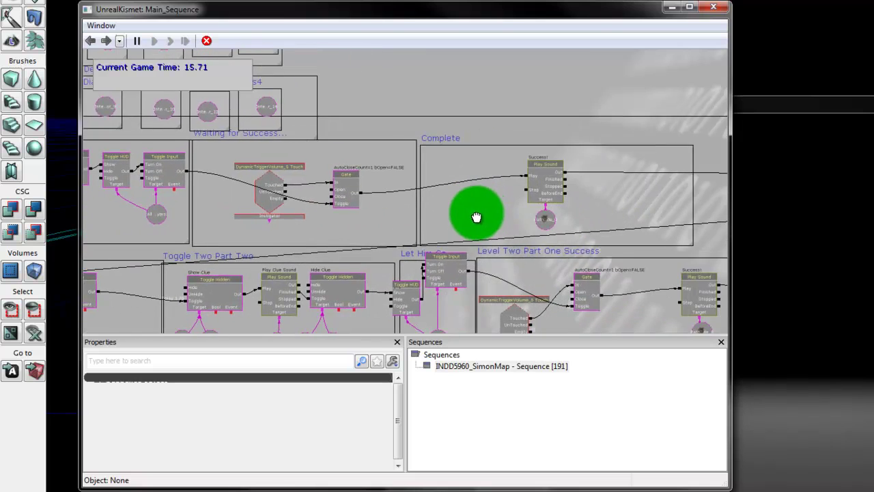
- Select level one's DynamicTriggerVolume_5 Touch event, arrange Kismet and the preview to show both, and move the player to trigger it
click(639, 131)
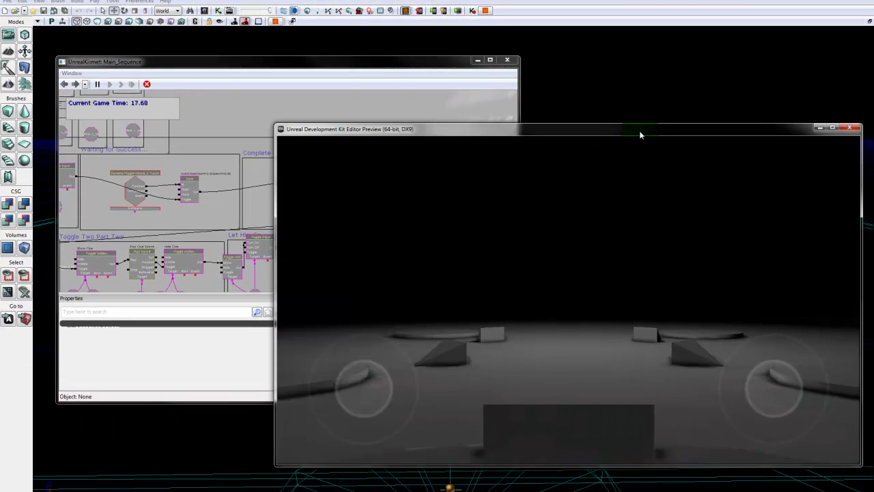
click(130, 196)
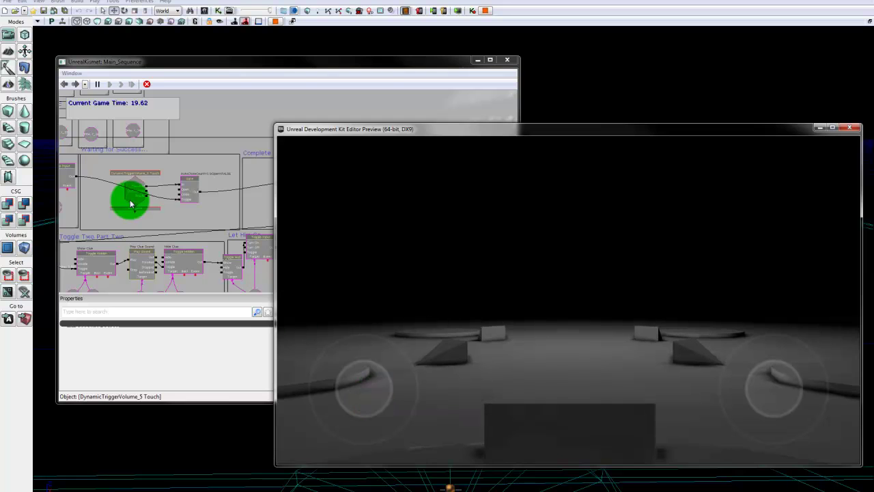
click(189, 244)
click(677, 152)
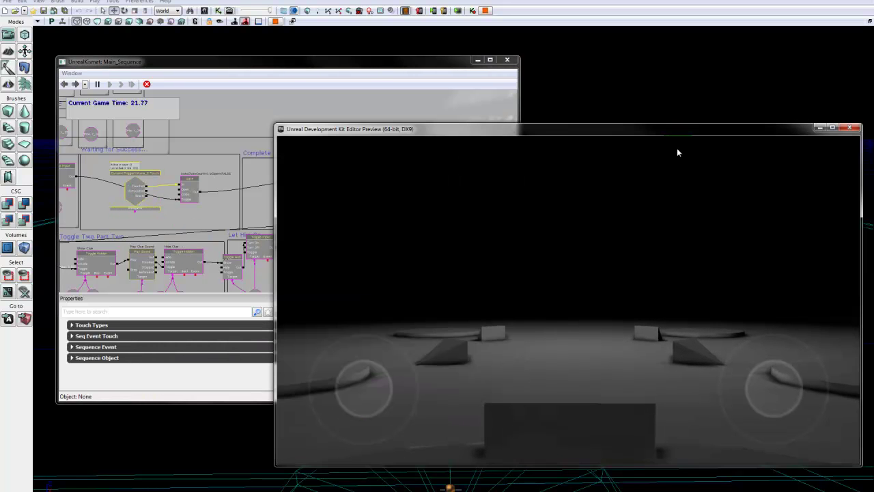
drag(362, 73, 313, 8)
drag(535, 130, 550, 165)
drag(372, 429, 366, 365)
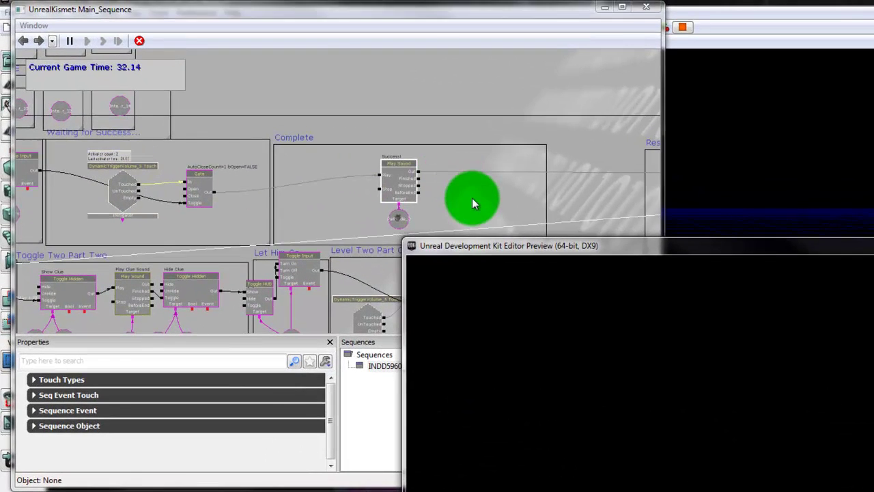
- Follow the running sequence from Complete and Reset into Level Two Part One Success, and steer the player towards the nearest dais
drag(472, 198, 318, 172)
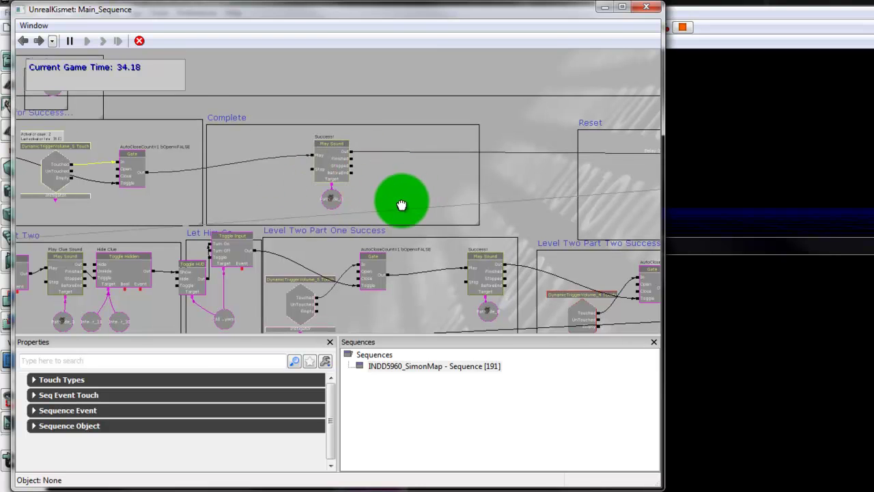
drag(401, 205, 273, 160)
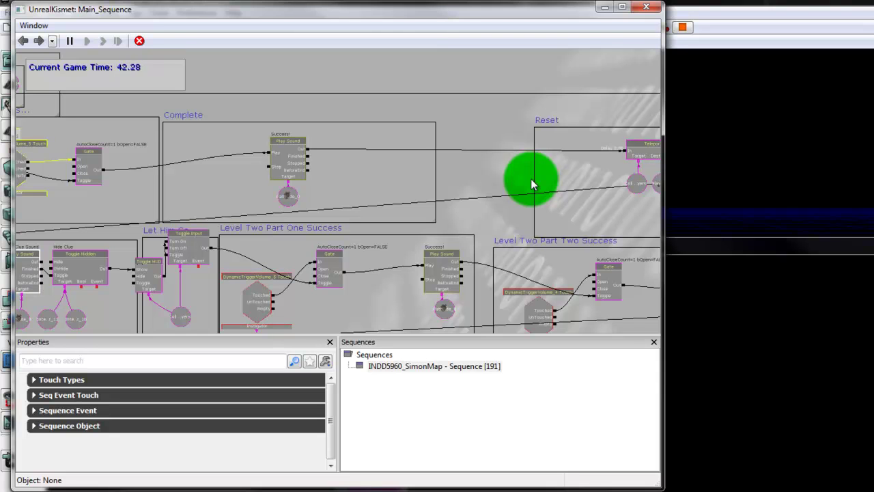
drag(218, 305, 267, 255)
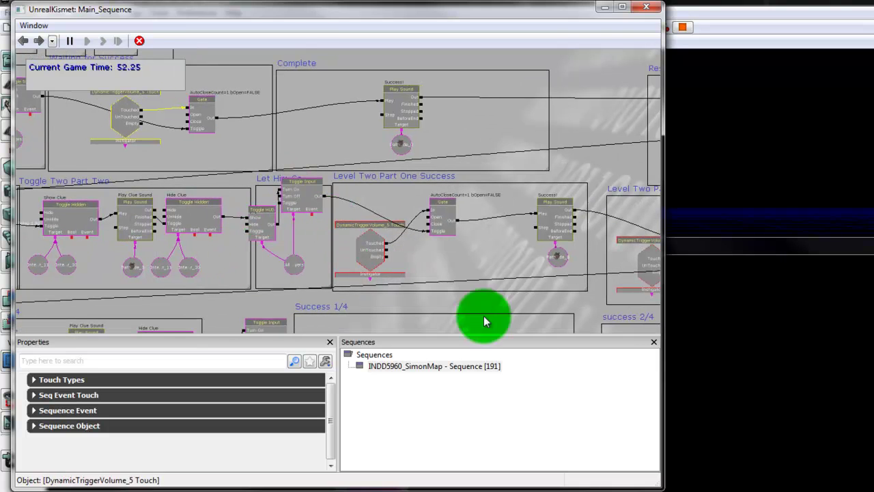
key(alt+Tab)
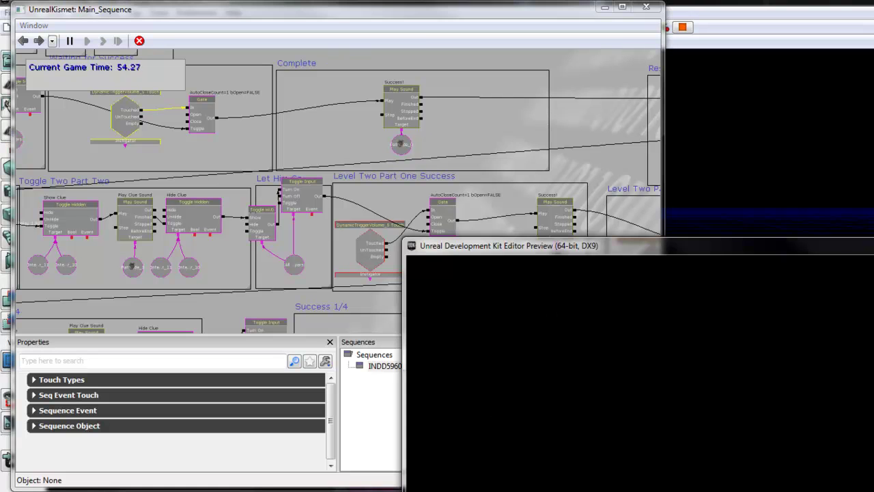
drag(440, 464, 452, 375)
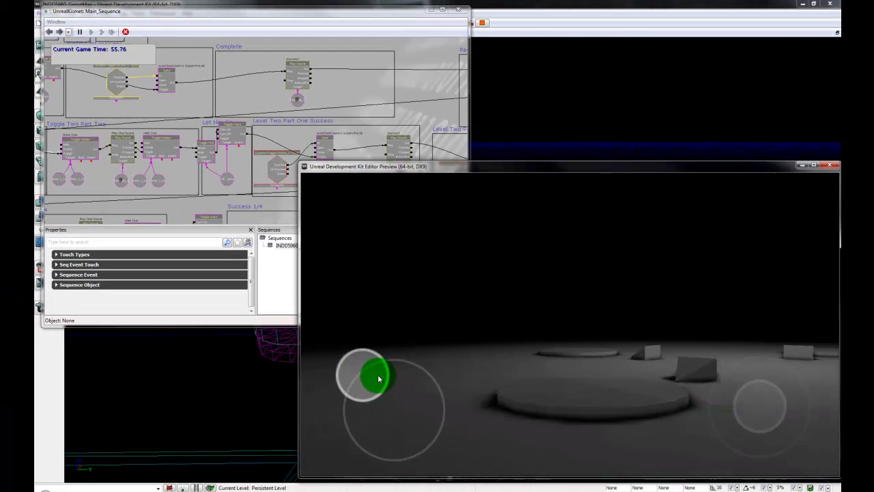
- Select Level Two Part One Success's DynamicTriggerVolume_5 Touch event and walk the player onto the matching dais in the preview
click(423, 138)
scroll(330, 164, down, 4)
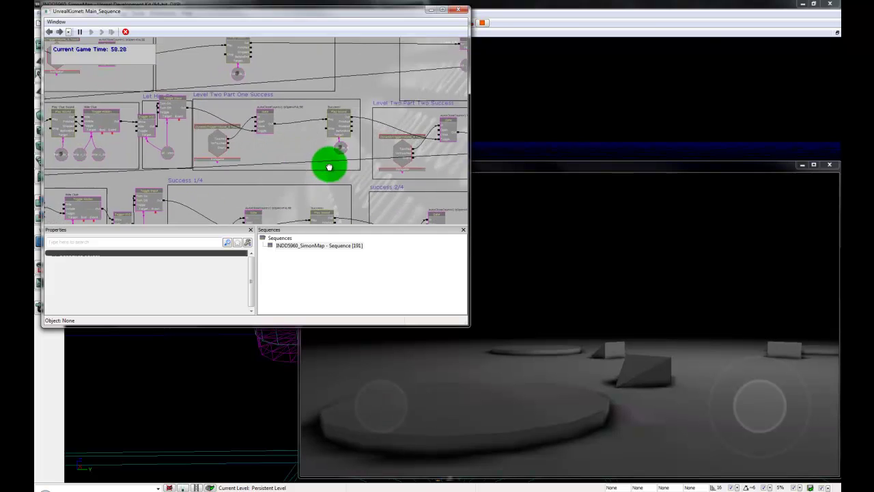
drag(325, 164, 213, 127)
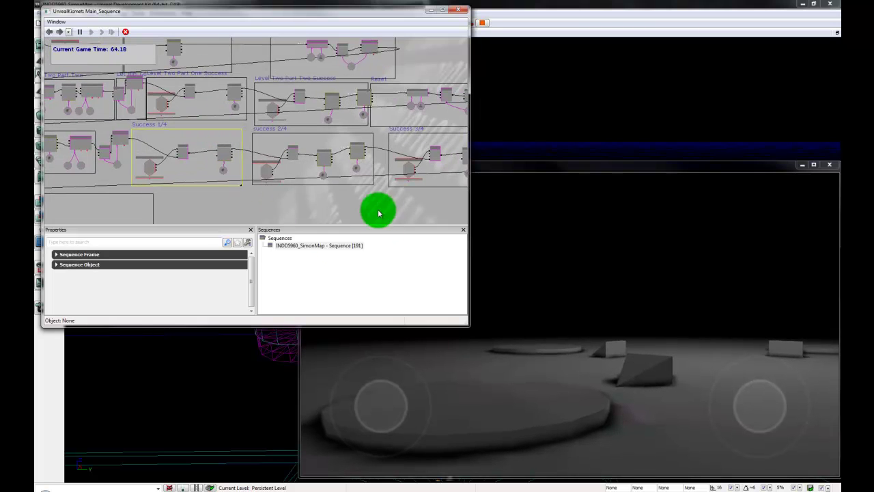
scroll(274, 140, up, 3)
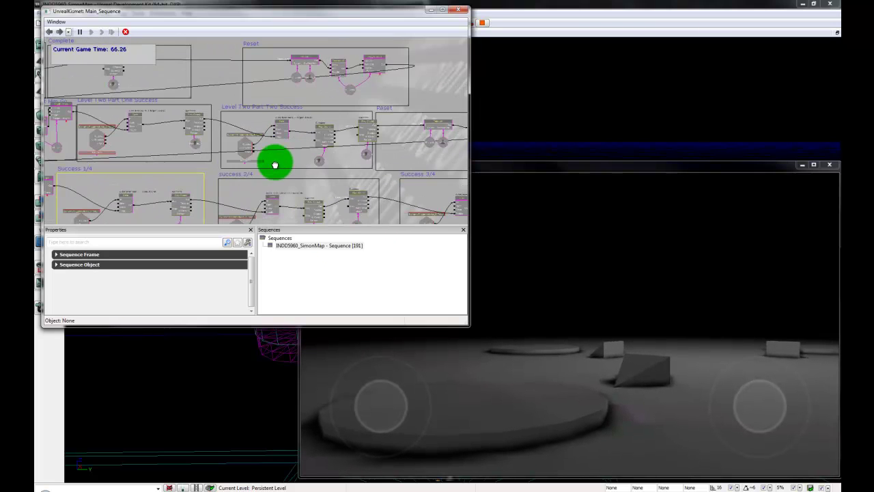
click(101, 142)
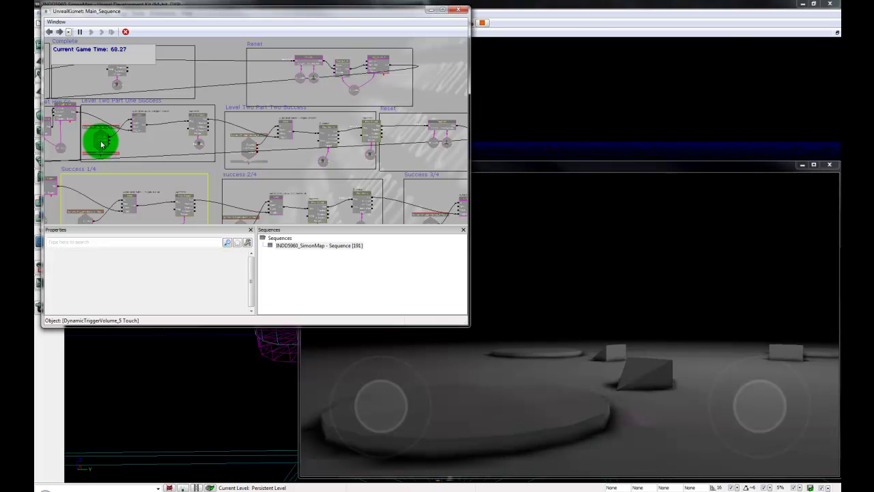
click(624, 172)
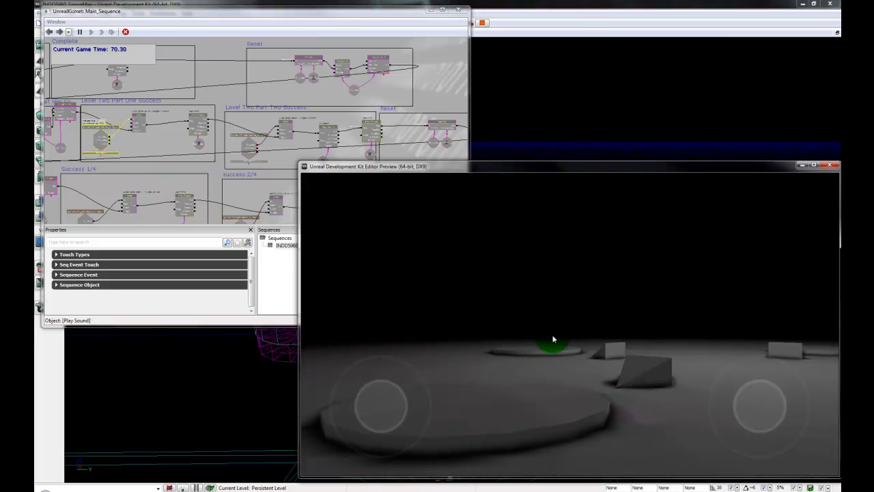
mouse_move(392, 404)
mouse_down()
mouse_move(367, 371)
mouse_move(412, 355)
mouse_up()
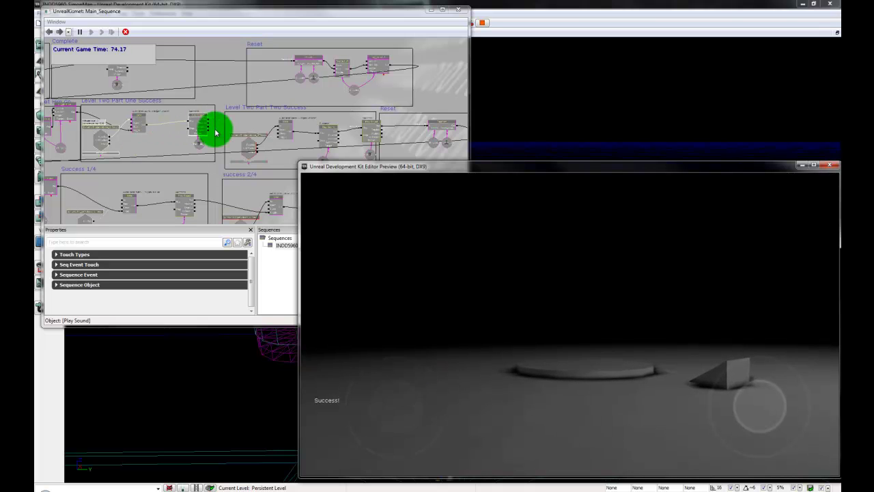
- Select Level Two Part Two Success's DynamicTriggerVolume_4 Touch event and walk the player onto the matching dais in the preview
drag(280, 142, 230, 139)
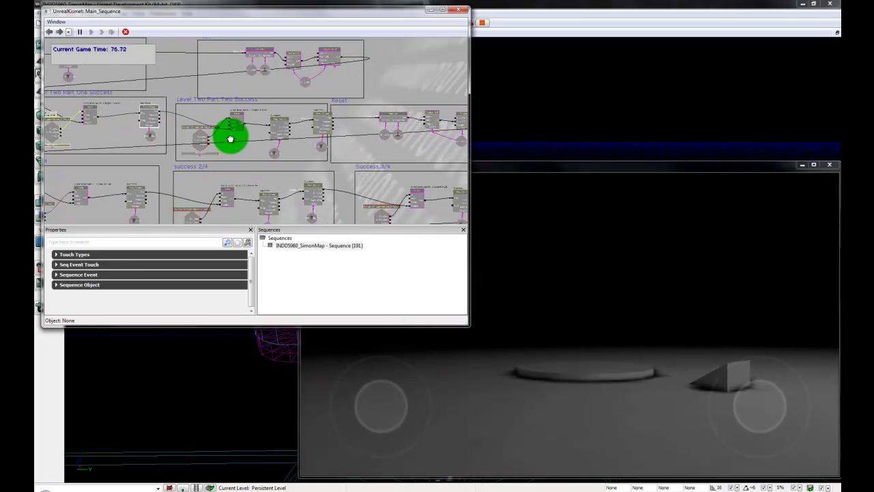
click(151, 122)
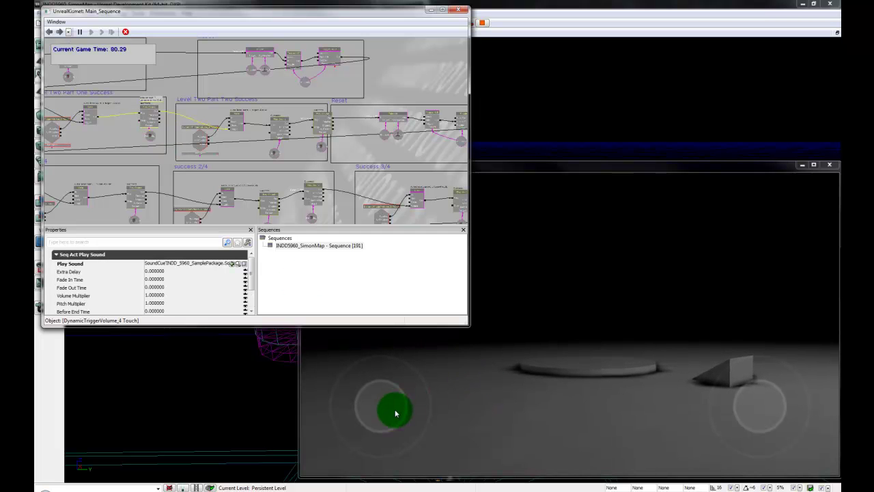
drag(394, 409, 343, 226)
click(201, 137)
click(402, 379)
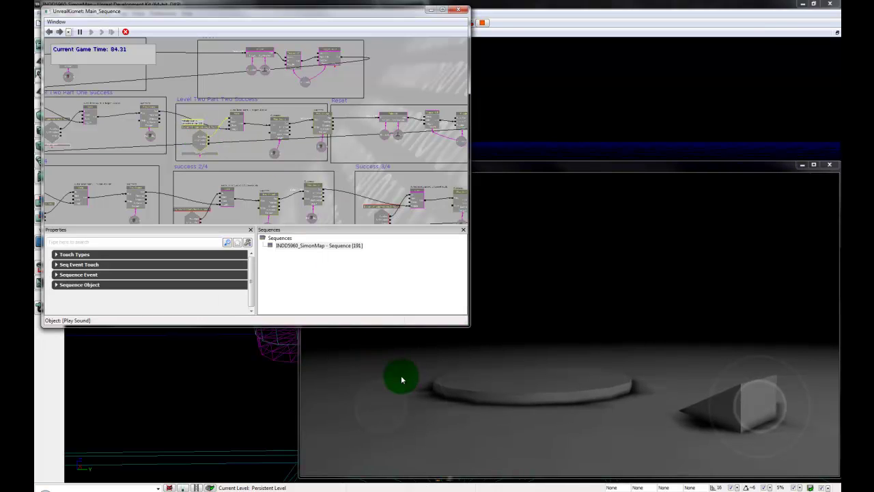
drag(391, 407, 383, 333)
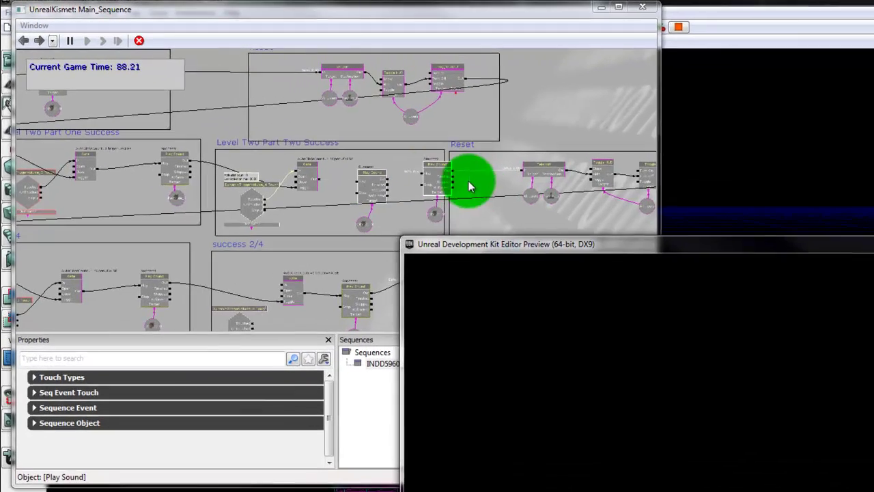
- Follow the running sequence from Level Two Part Two Success through Reset to the Level Three Clue groups
click(353, 127)
drag(486, 185, 345, 179)
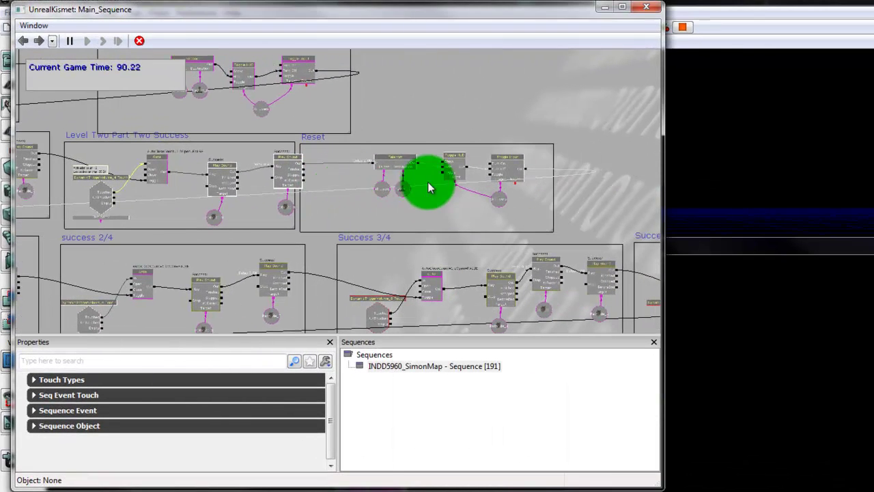
drag(243, 278, 492, 229)
drag(56, 294, 264, 275)
drag(127, 285, 351, 261)
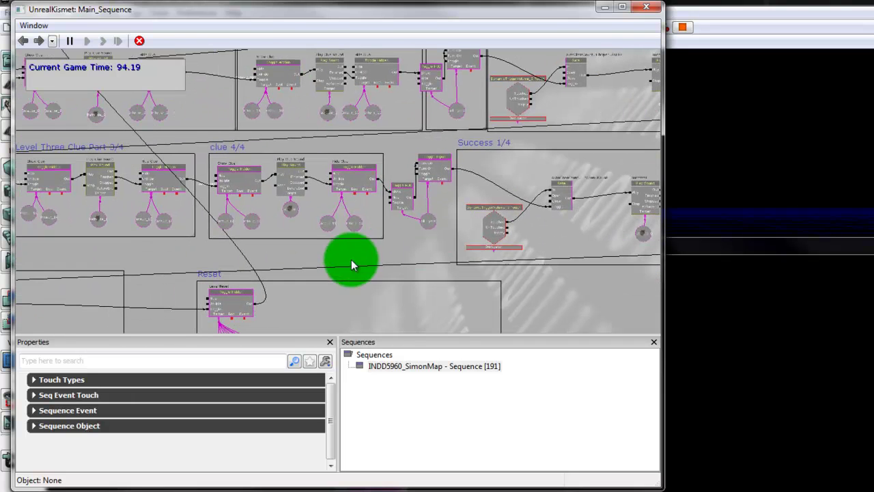
drag(211, 254, 498, 250)
drag(206, 243, 294, 237)
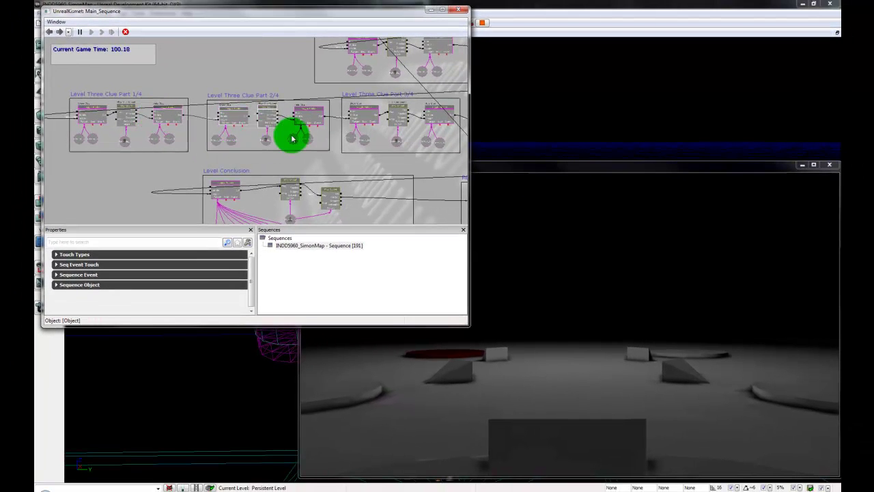
- Watch Level Three's clues run from Part 2/4 to clue 4/4 in Kismet alongside the preview
drag(339, 167, 240, 159)
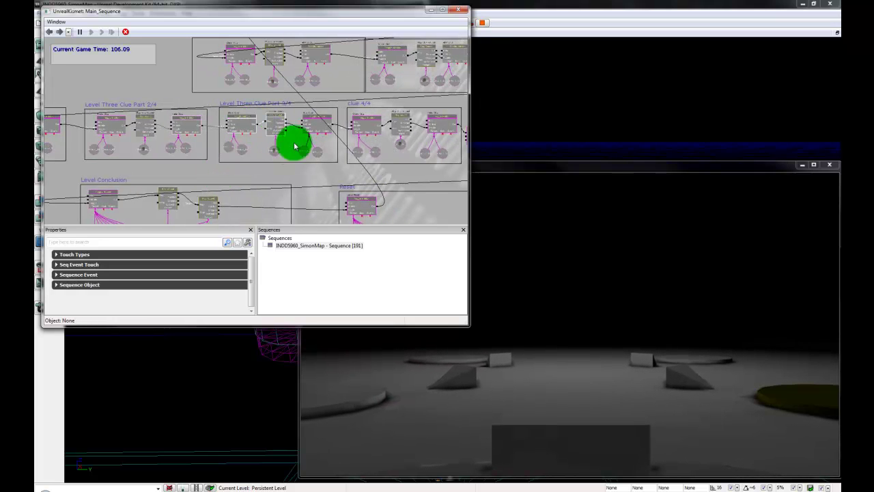
drag(415, 179, 314, 187)
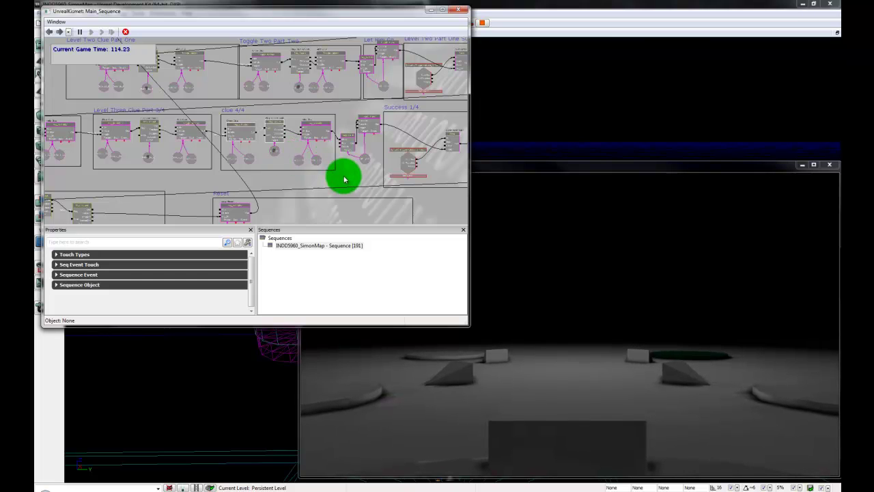
drag(357, 182, 271, 181)
click(295, 132)
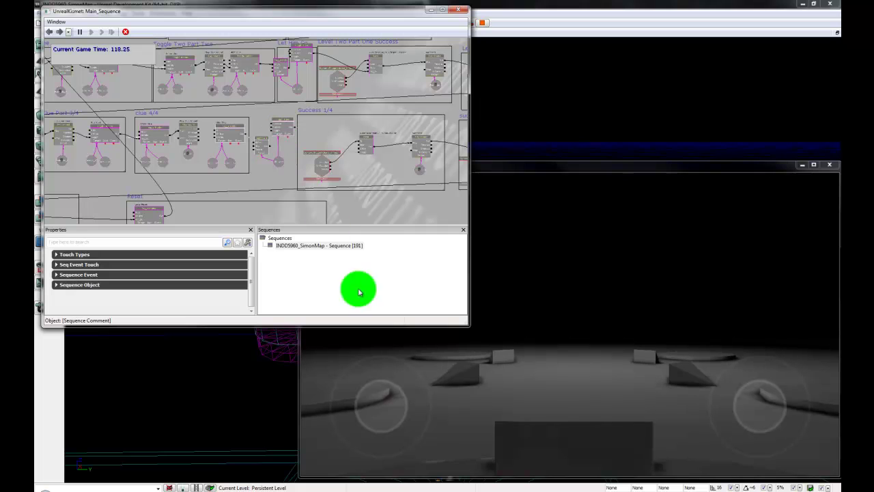
- Bring level three's Success 1/4 and 2/4 groups into view and walk the player onto their daises in the preview
drag(416, 207, 168, 203)
drag(378, 416, 357, 362)
drag(339, 323, 482, 114)
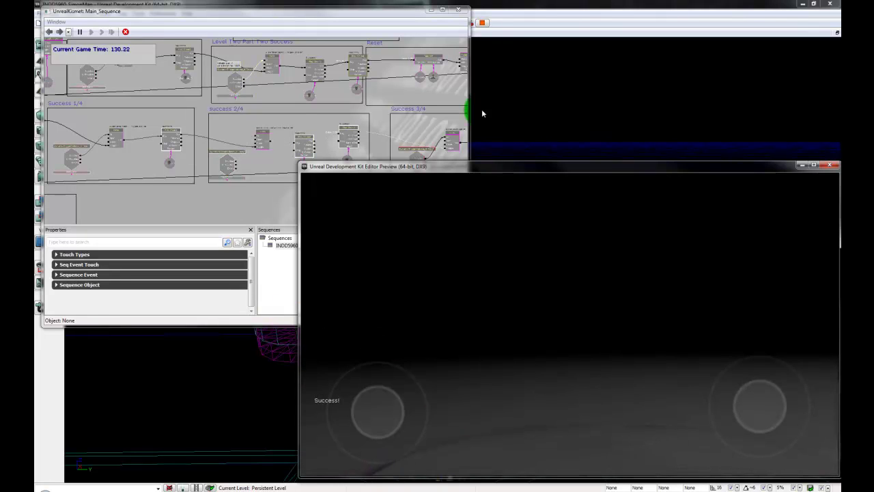
- Show the Success 3/4 and 4/4 groups in Kismet and steer the player onto the remaining daises to finish level three
click(412, 14)
drag(416, 218, 119, 215)
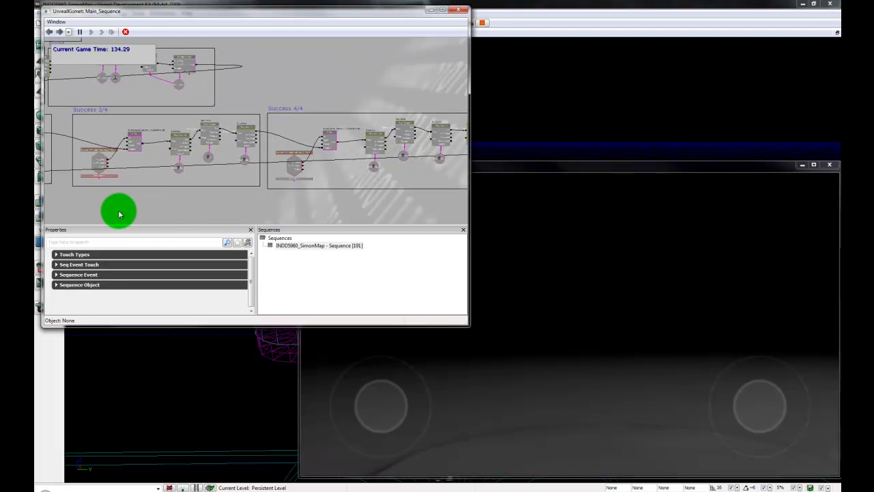
click(769, 407)
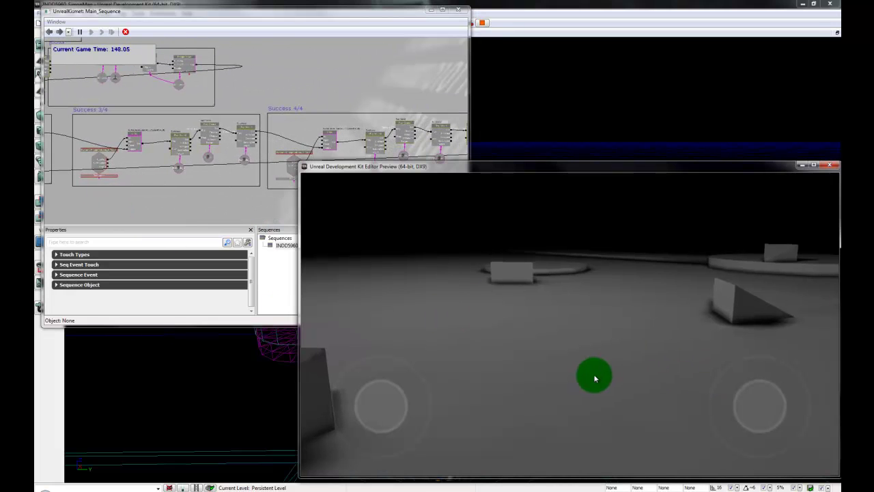
mouse_move(587, 387)
mouse_down()
mouse_move(617, 380)
mouse_move(127, 384)
mouse_move(517, 390)
mouse_move(236, 381)
mouse_move(234, 185)
mouse_move(156, 141)
mouse_move(355, 141)
mouse_move(448, 264)
mouse_move(460, 328)
mouse_move(220, 318)
mouse_move(257, 298)
mouse_move(433, 51)
mouse_up()
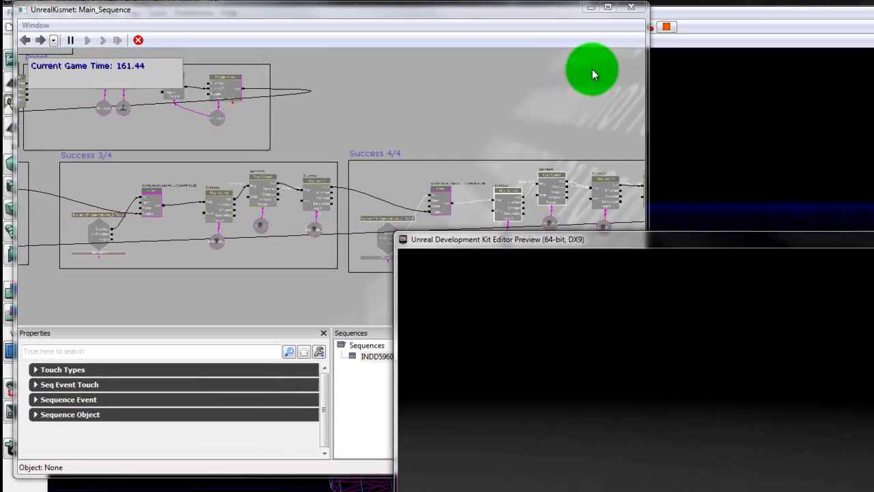
- Follow the running sequence from Success 4/4 into the Level Conclusion group and its connection to Reset
drag(575, 96, 574, 76)
scroll(562, 209, down, 3)
mouse_move(323, 296)
mouse_down()
mouse_move(351, 292)
mouse_move(250, 306)
mouse_move(467, 302)
mouse_move(349, 290)
mouse_up()
scroll(349, 289, up, 5)
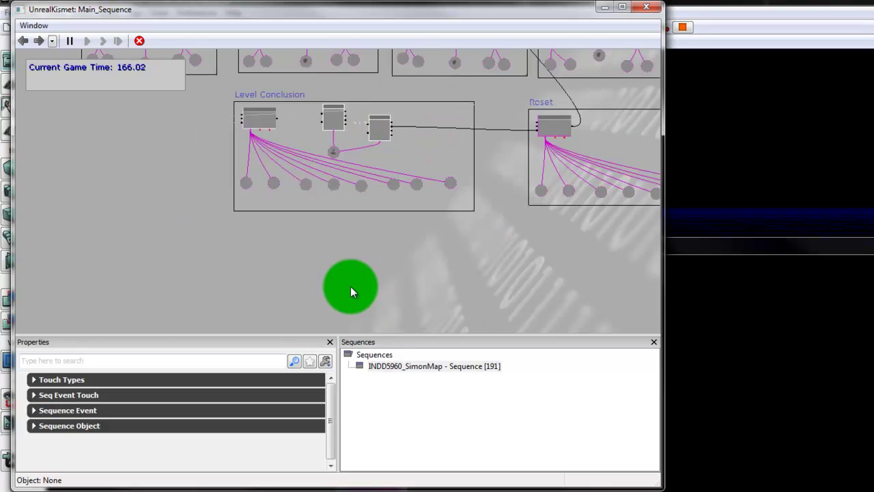
drag(470, 244, 369, 314)
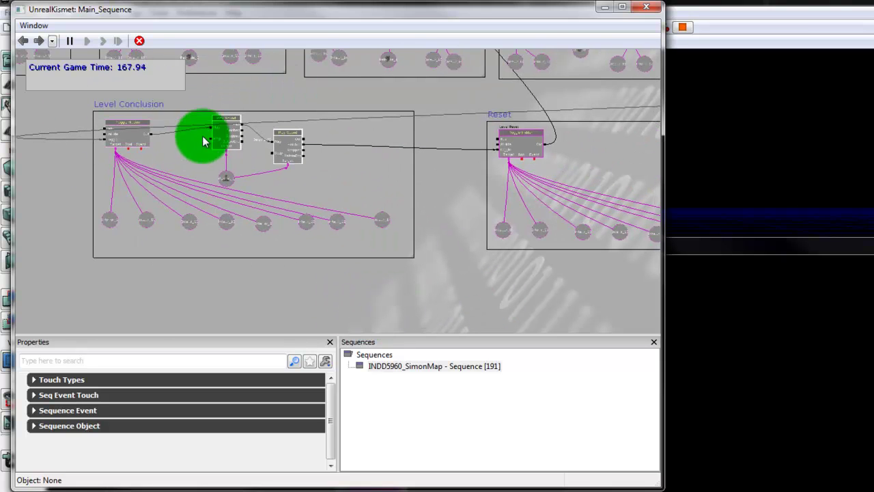
drag(440, 179, 332, 228)
scroll(410, 221, down, 2)
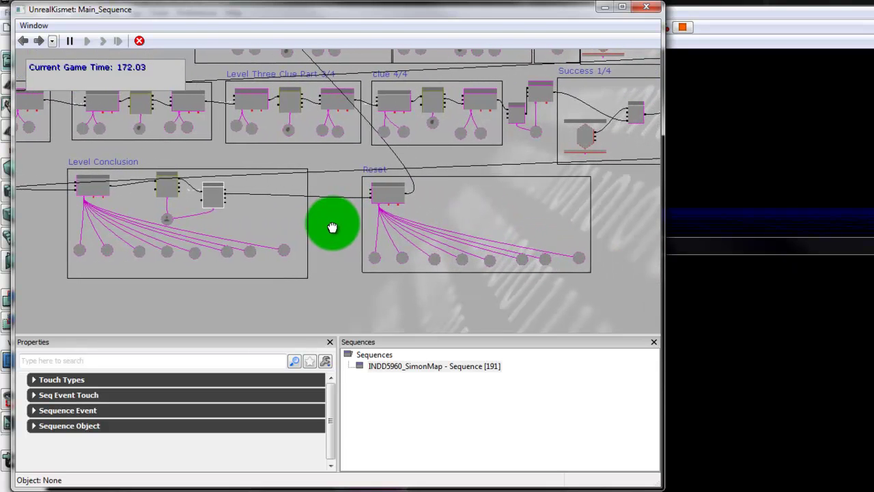
- Pause the Kismet execution while Level Conclusion's last sound node is running
click(220, 190)
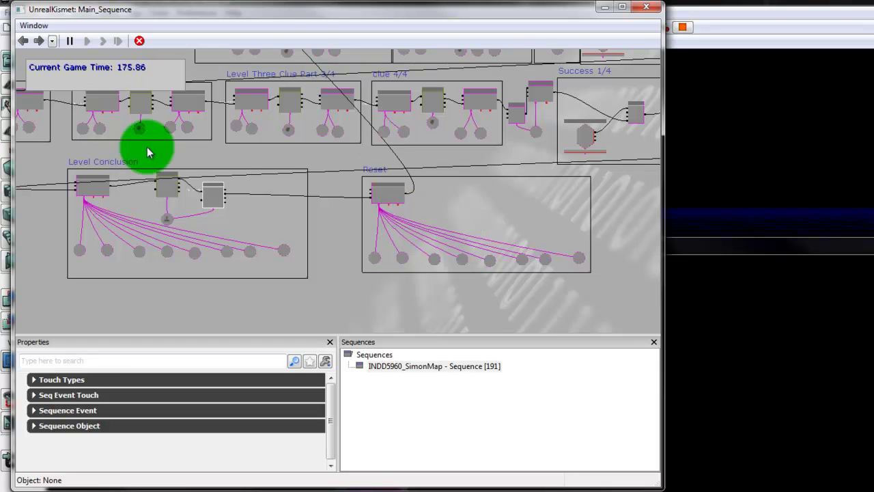
click(71, 43)
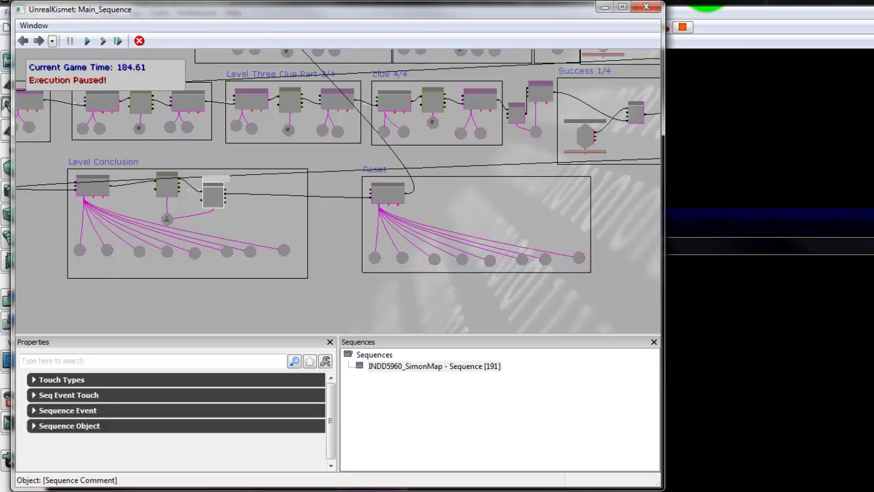
click(78, 303)
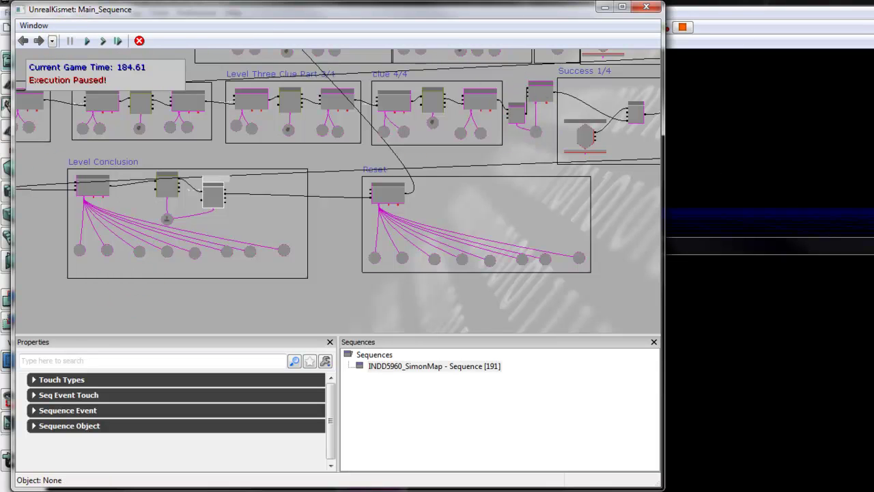